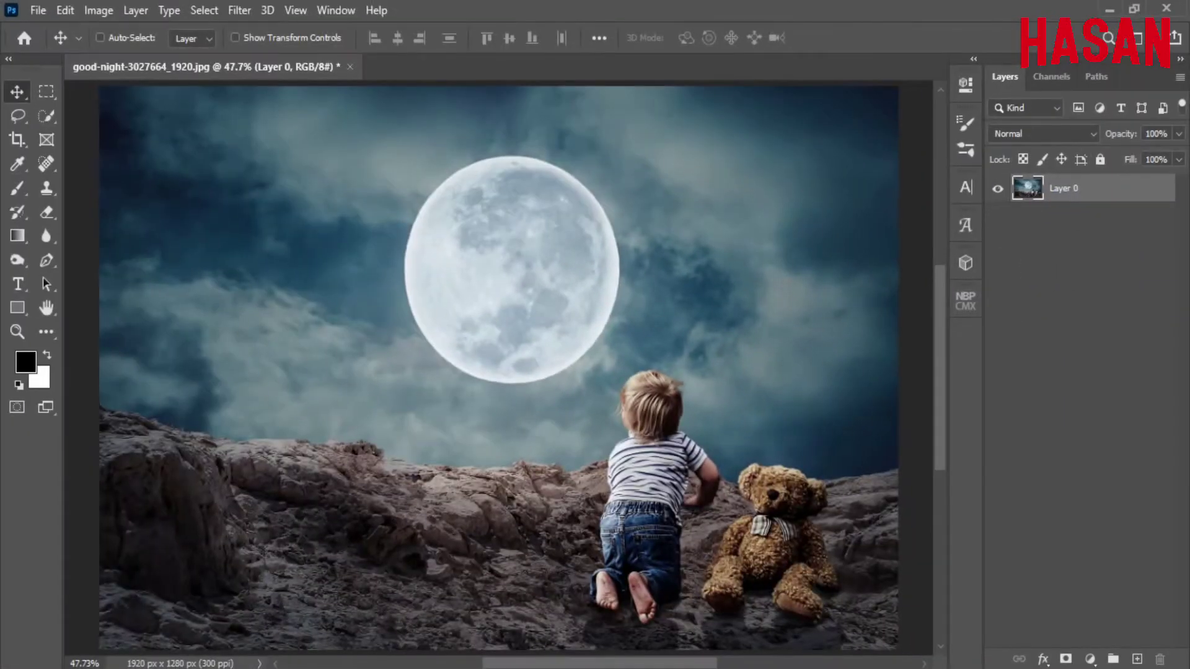
Create a new 1920 x 1080 px document, Untitled-3, and return to the good-night image
key("ctrl+n")
double_click(824, 204)
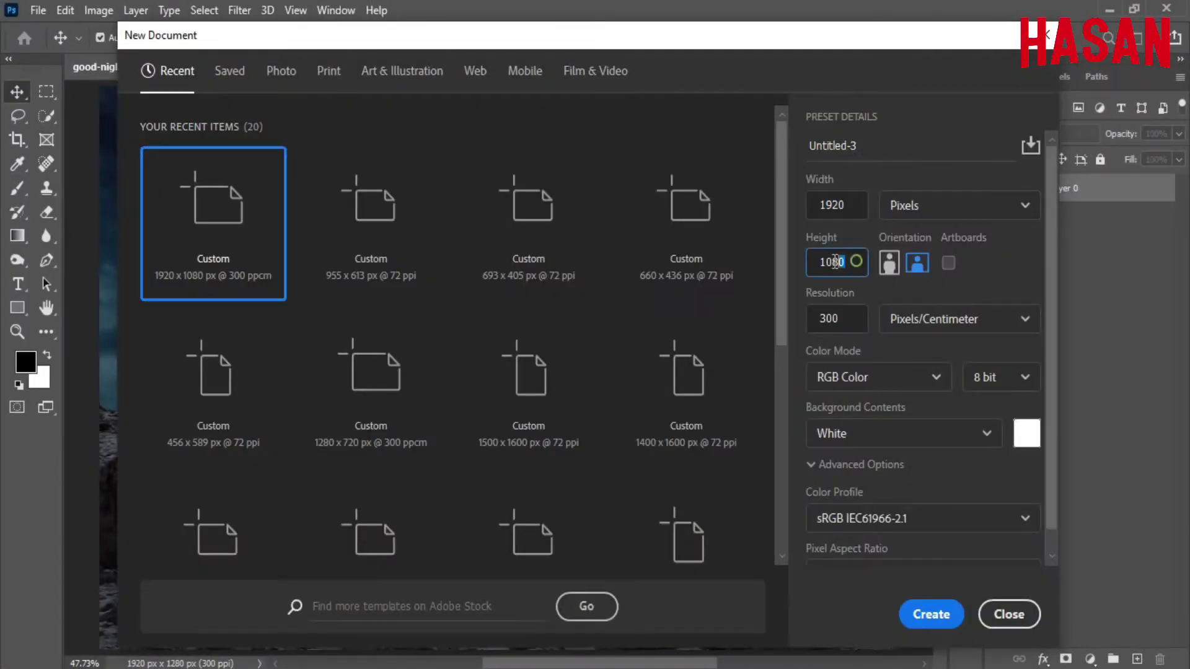
key("Return")
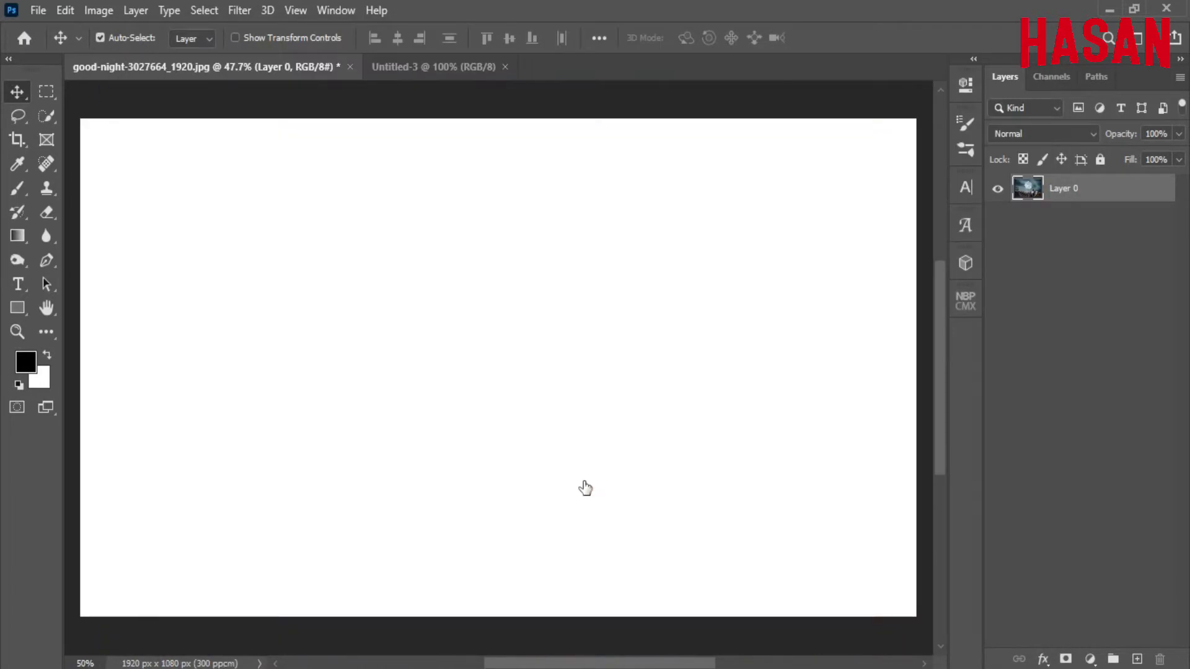
left_click(200, 65)
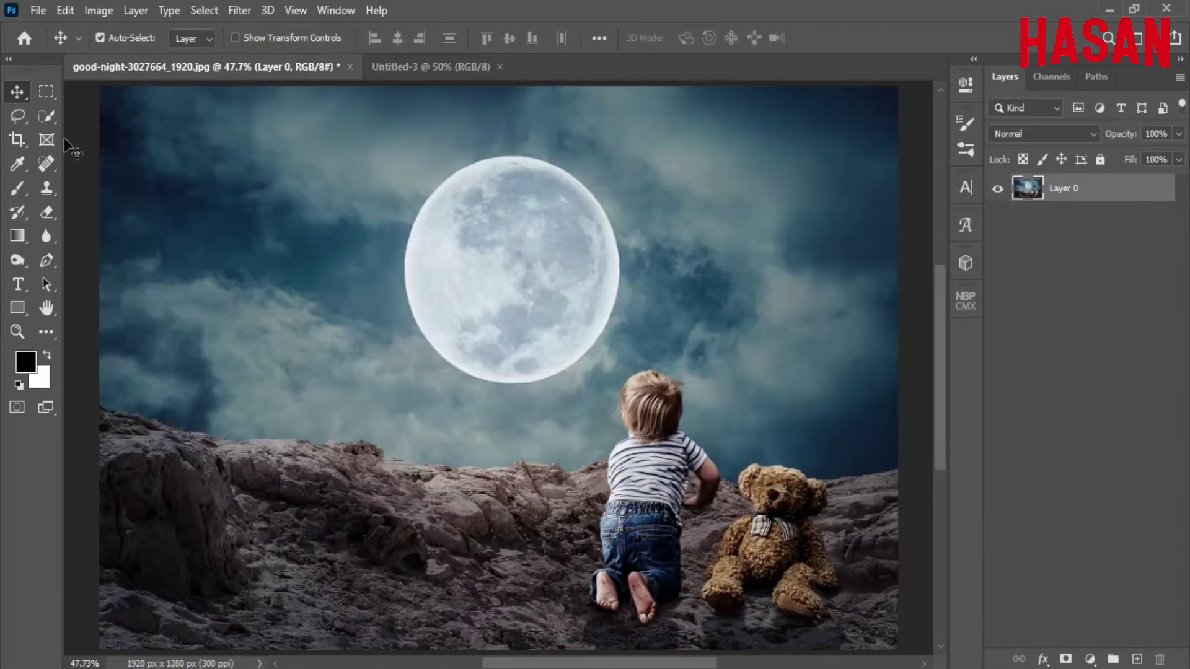
Lasso around the moon and fill it with Content-Aware sky
key("l")
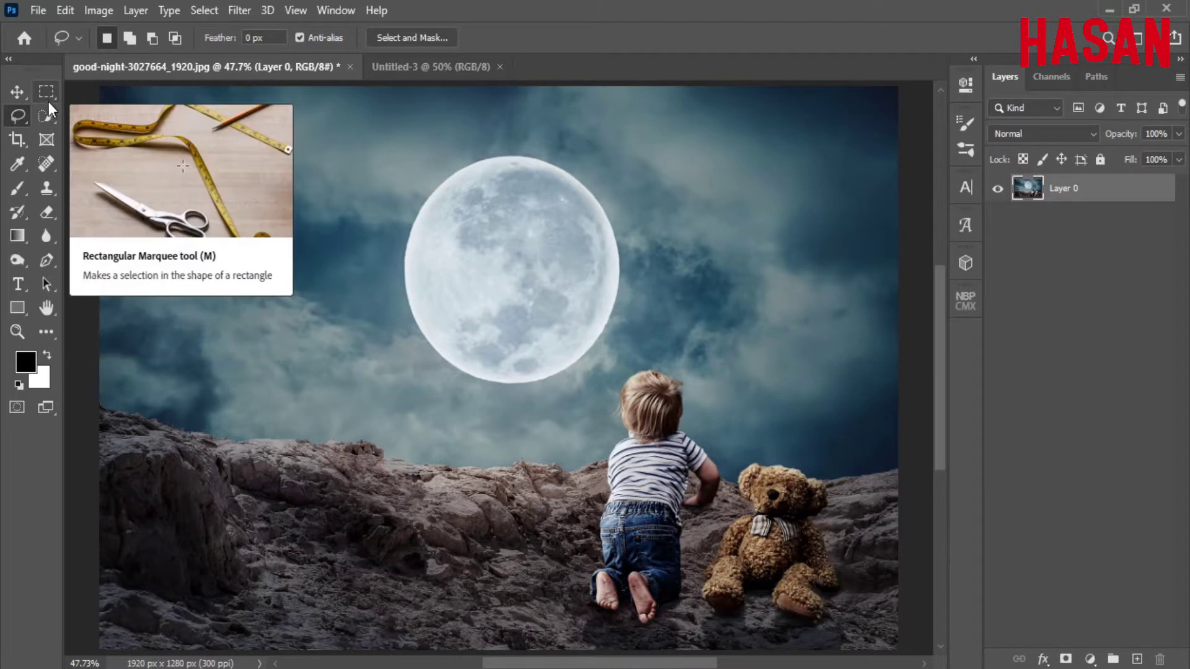
key("v")
left_click(18, 117)
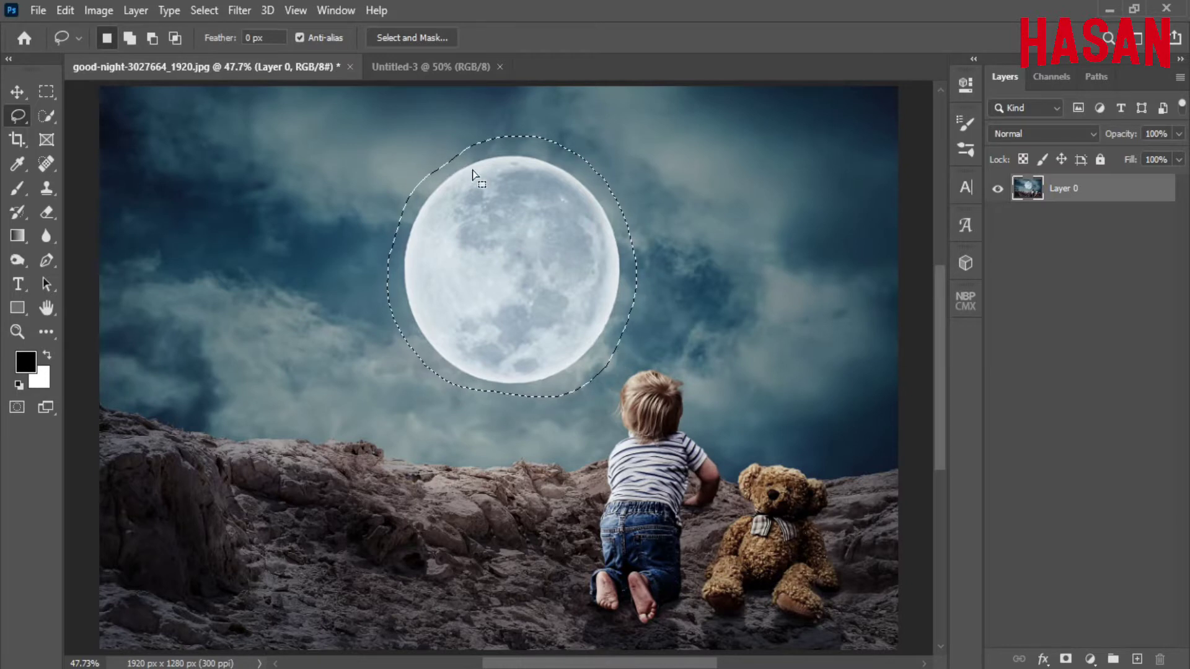
key("v")
left_click(65, 10)
left_click(172, 295)
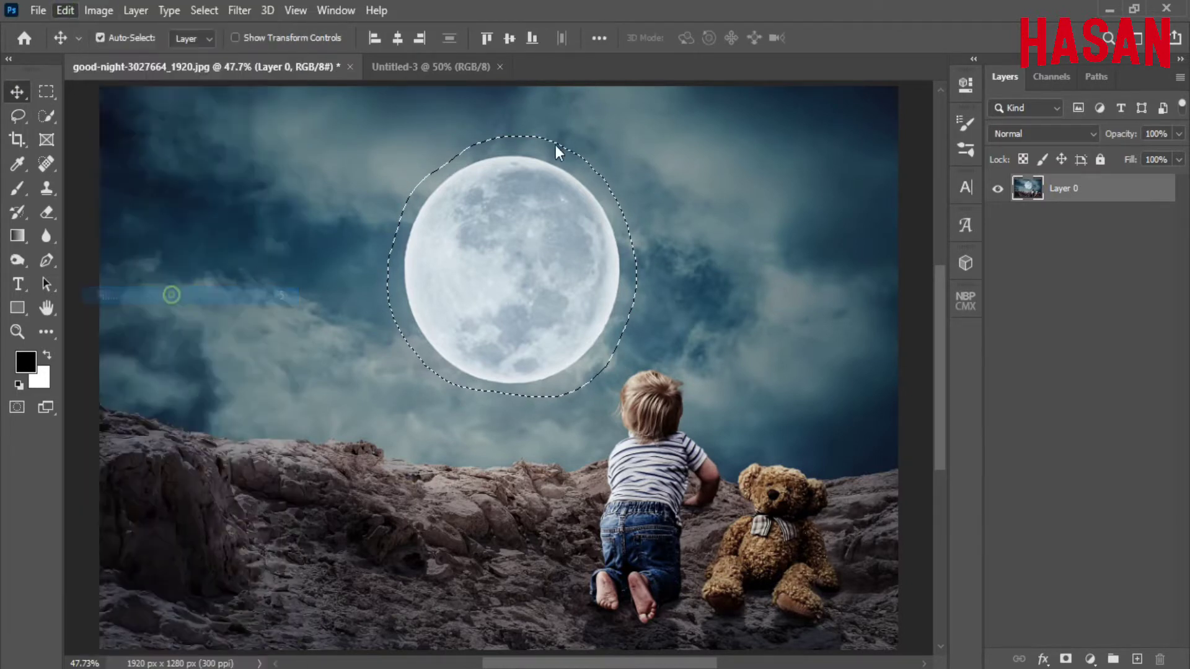
left_click_drag(698, 105, 985, 105)
left_click(1044, 135)
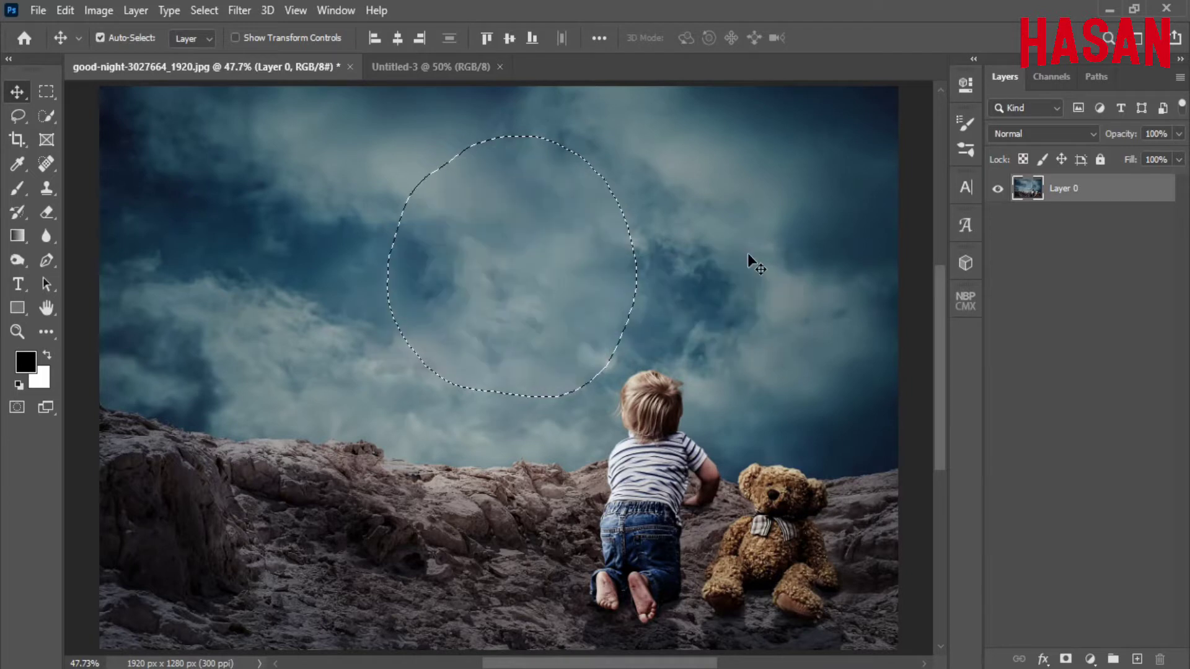
Deselect and arrange the good-night image beside the blank Untitled-3 document
left_click(204, 10)
left_click(232, 45)
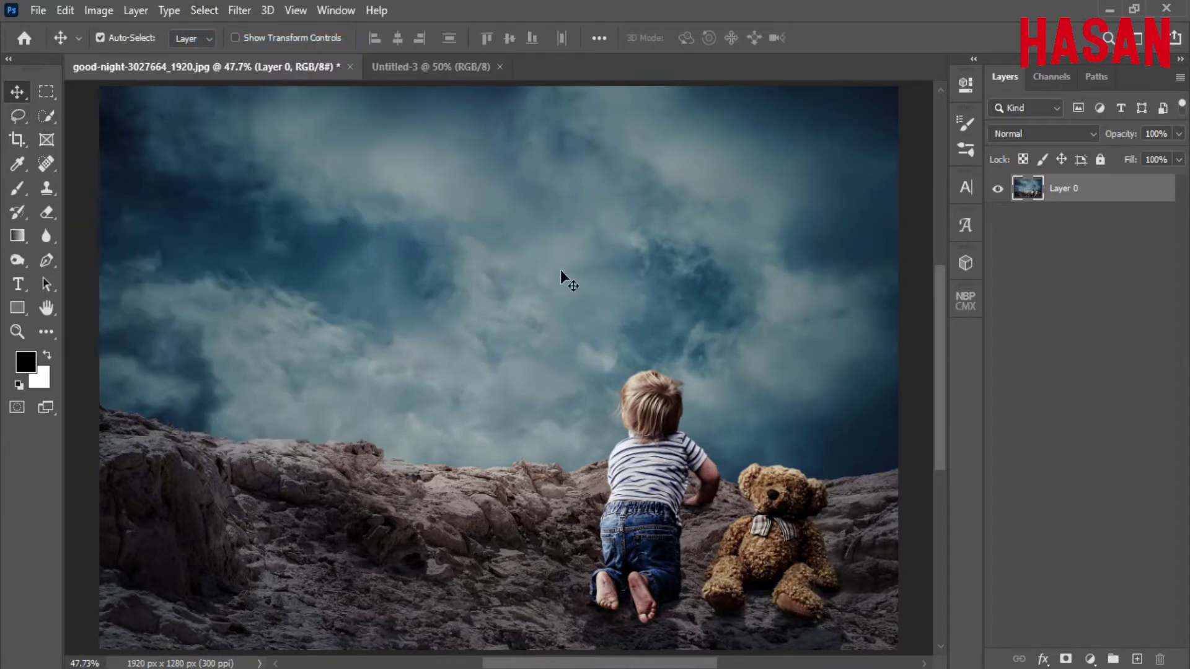
key("ctrl")
left_click_drag(242, 67, 823, 106)
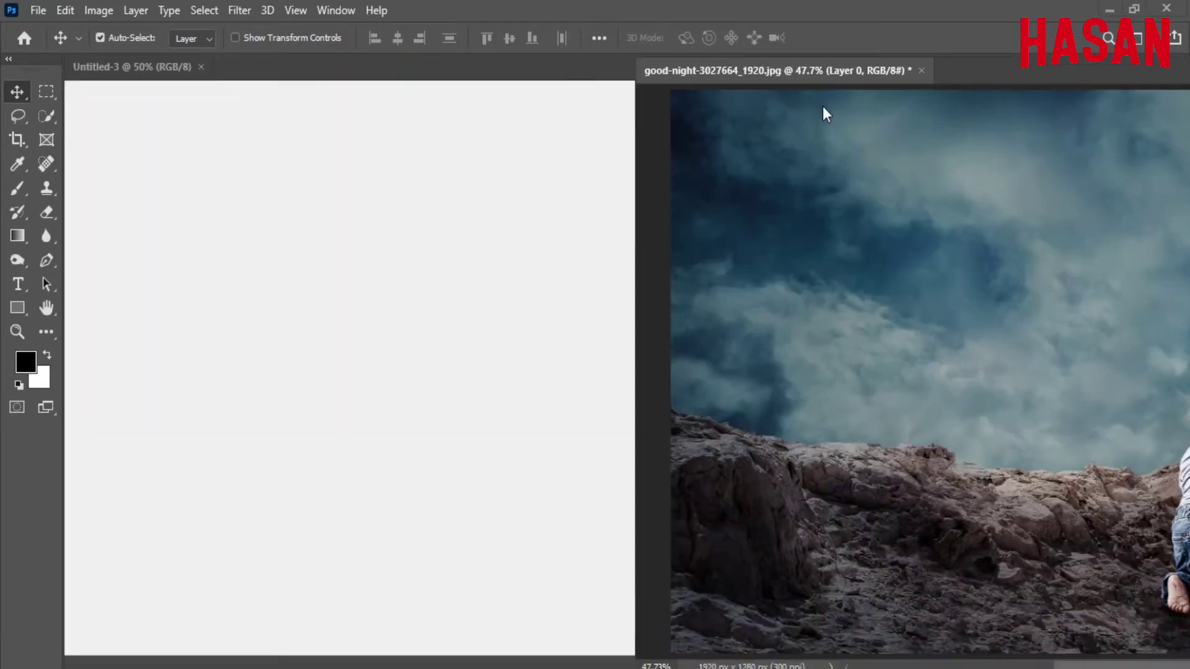
Drag the moonless scene into Untitled-3 as Layer 1, close the original, and shift it up
left_click_drag(841, 297, 542, 331)
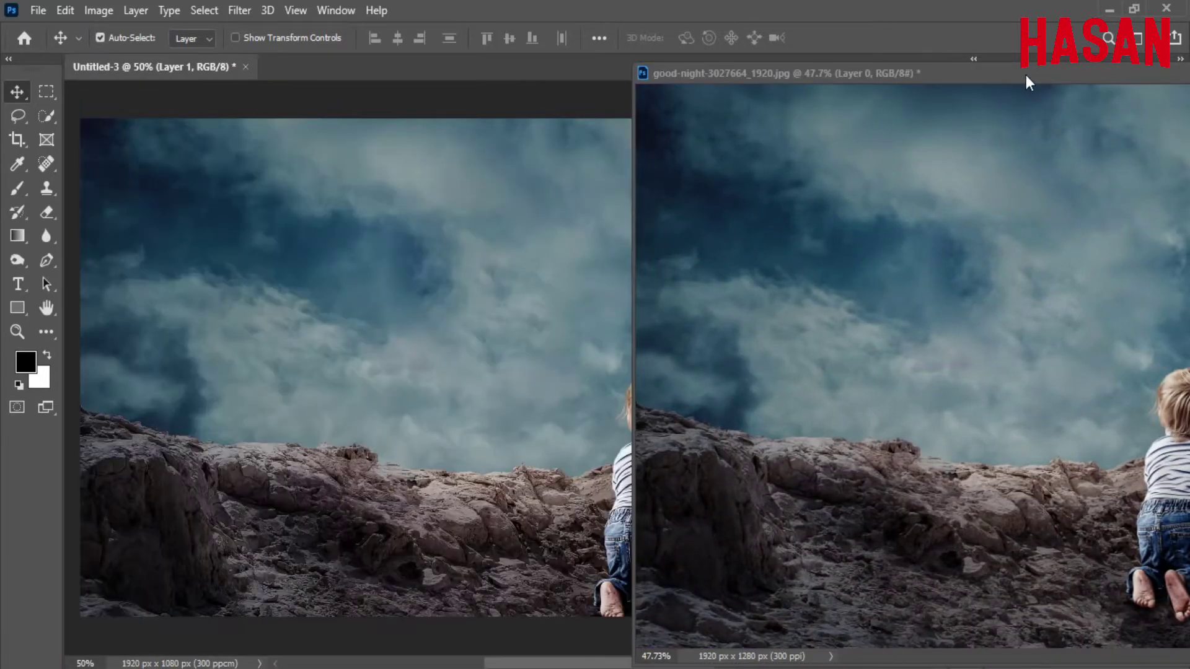
left_click(998, 75)
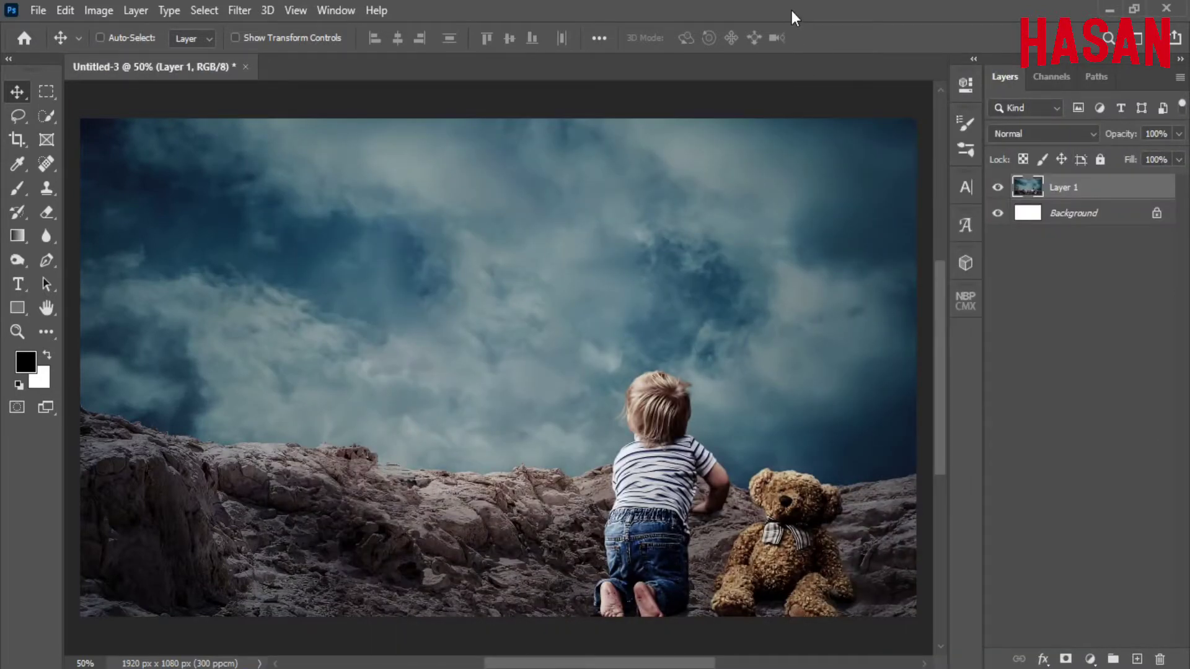
key("ctrl+t")
key("ctrl+minus")
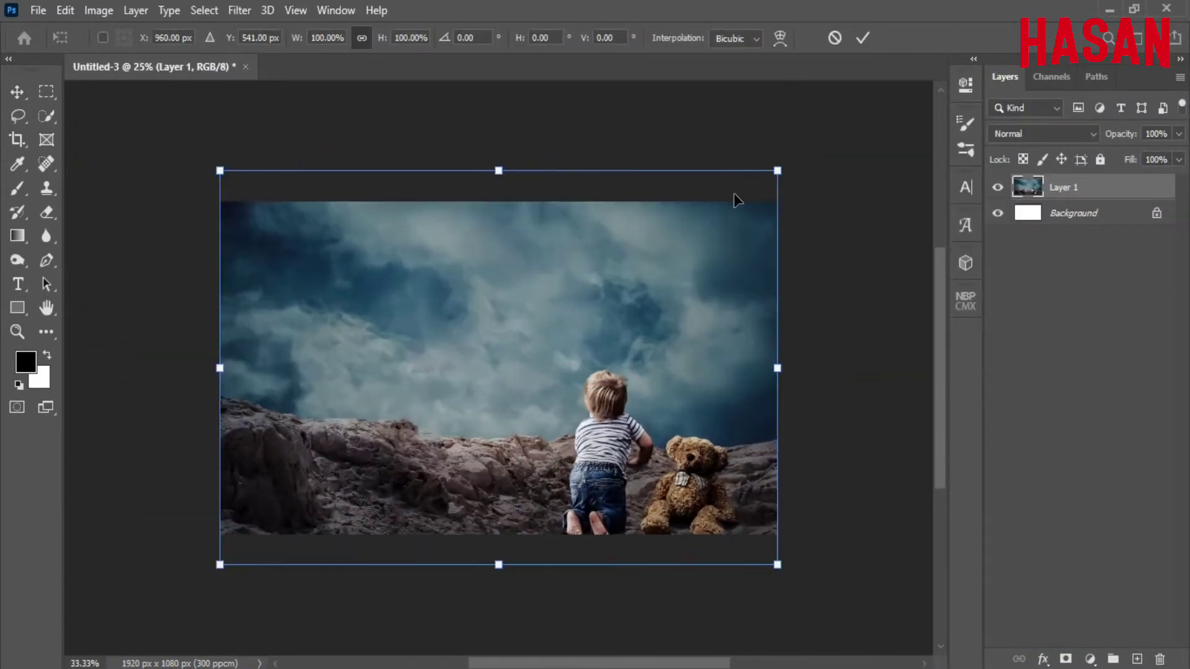
left_click_drag(587, 435, 586, 404)
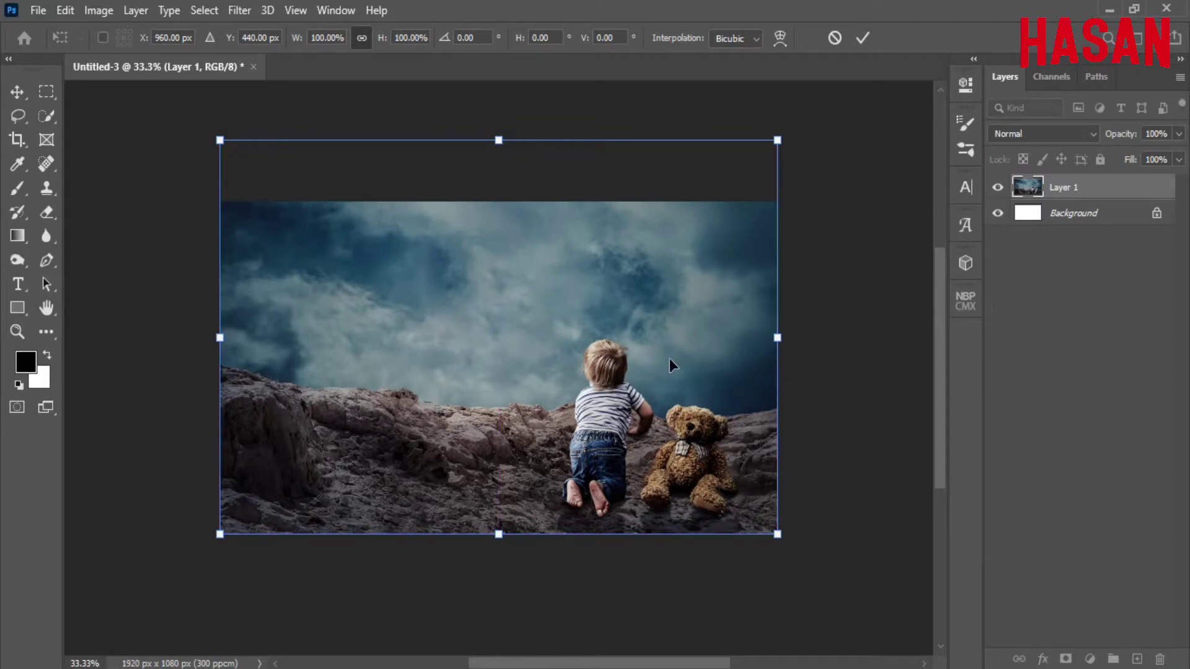
left_click(862, 37)
key("ctrl+plus")
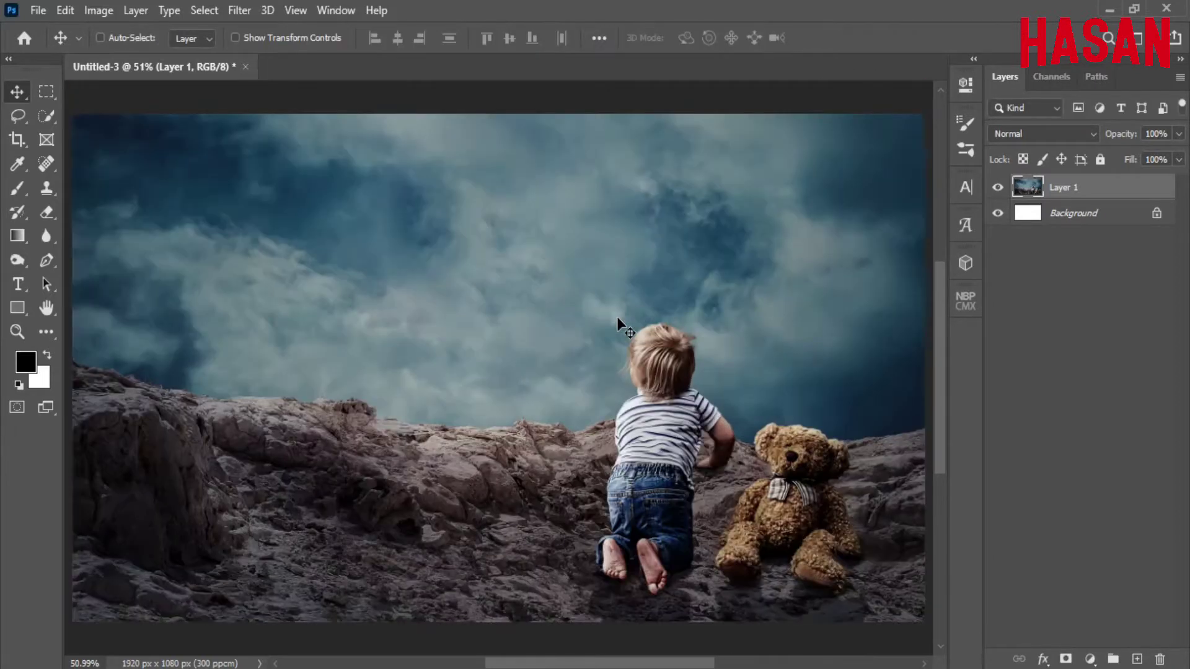
mouse_move(524, 371)
left_mouse_down()
mouse_move(539, 400)
mouse_move(526, 383)
left_mouse_up()
Select the cloudy sky with Quick Selection, subtracting the rocks, boy and bear
left_click(44, 119)
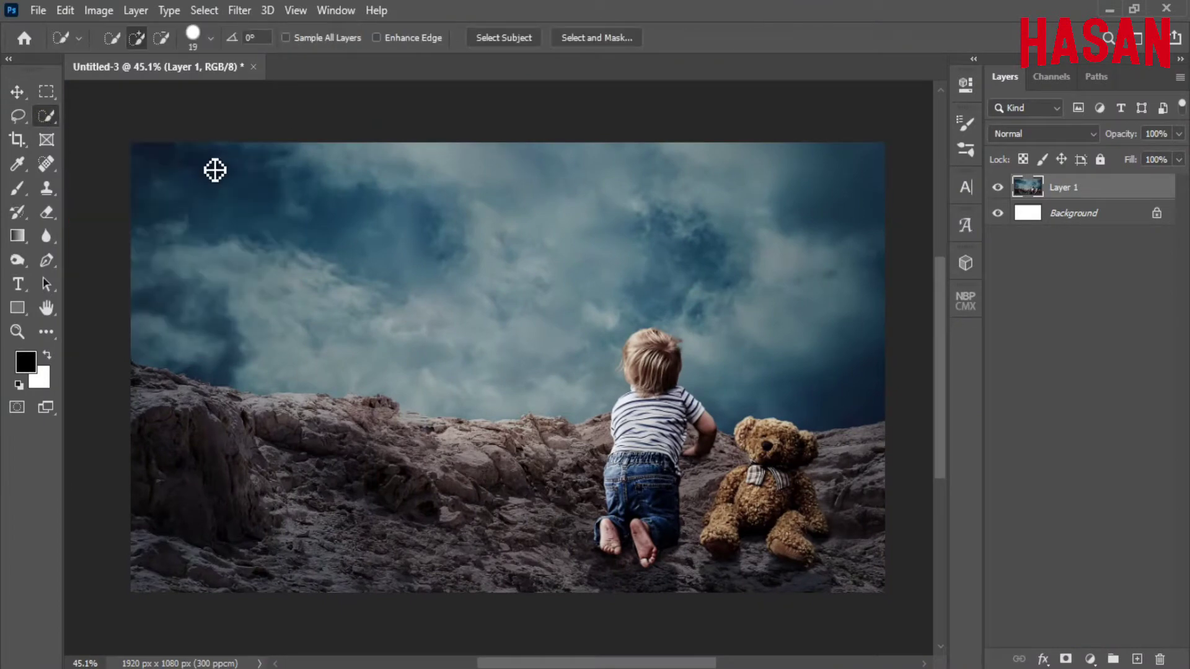
left_click_drag(167, 184, 415, 268)
scroll(416, 268, "up", 3)
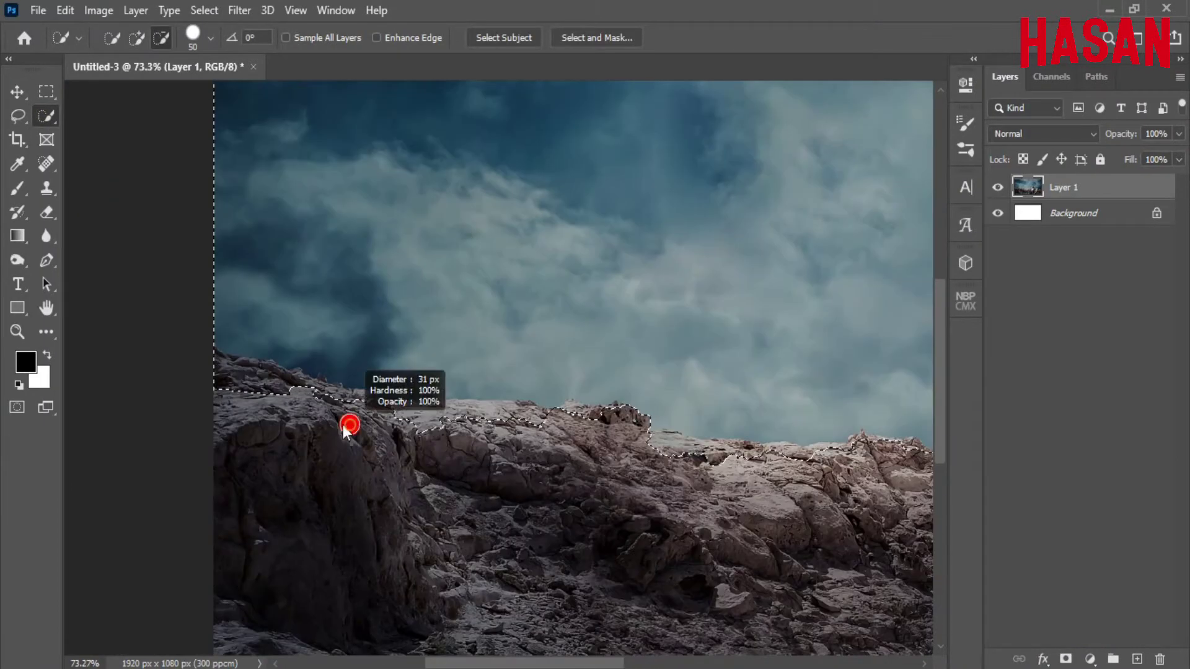
scroll(396, 396, "right", 3)
left_click_drag(372, 390, 447, 396)
scroll(558, 490, "up", 2)
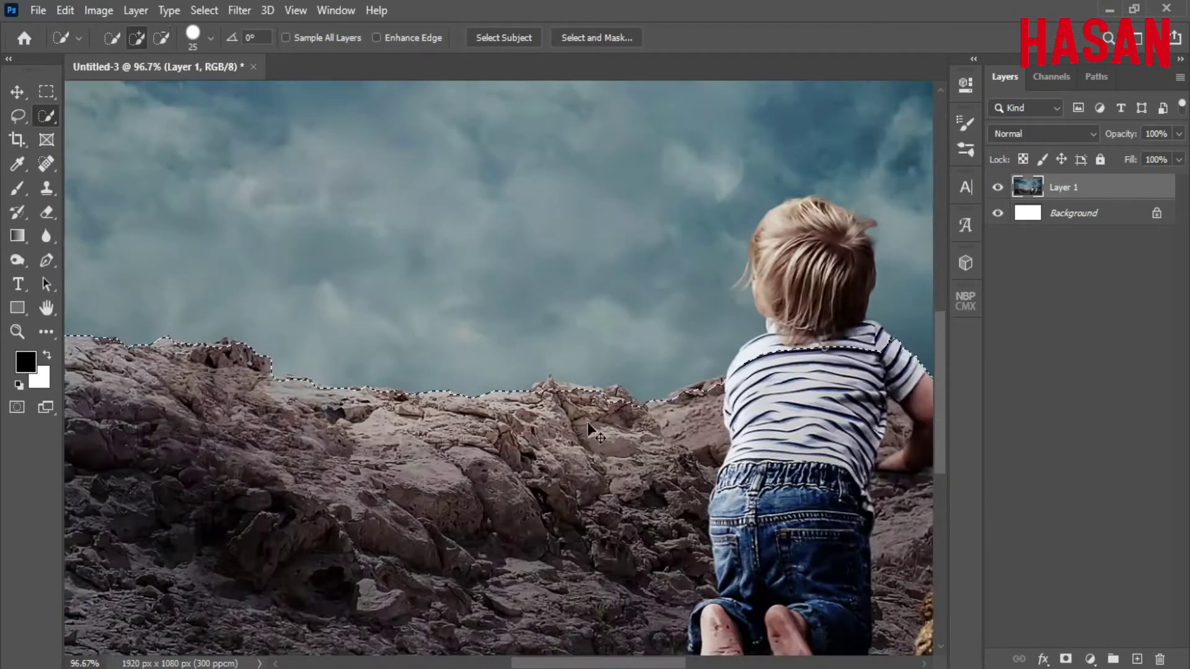
scroll(558, 490, "up", 1)
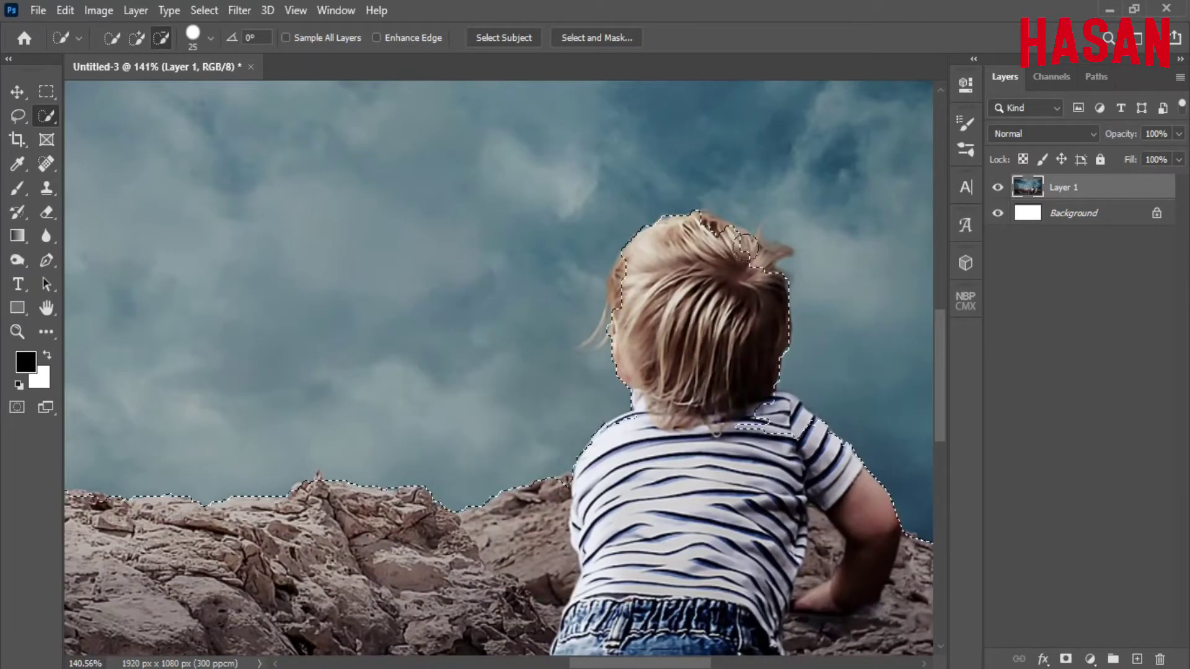
scroll(558, 489, "up", 1)
scroll(578, 449, "up", 1)
scroll(578, 450, "down", 1)
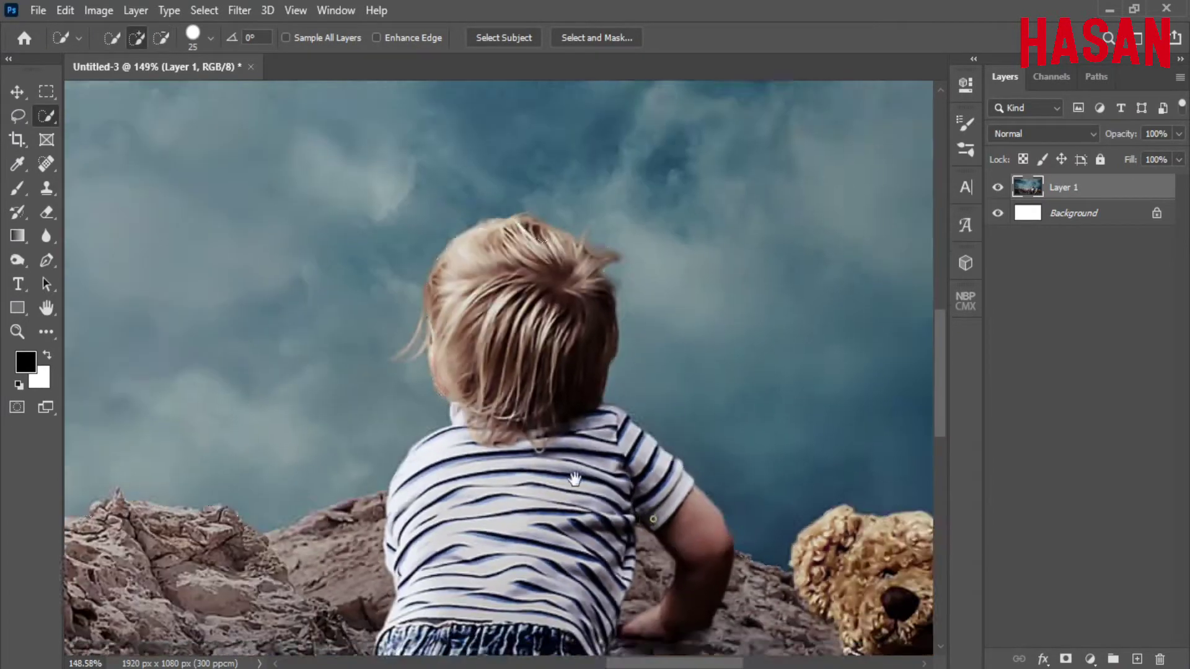
scroll(601, 496, "up", 1)
scroll(613, 490, "right", 3)
scroll(636, 483, "right", 3)
key("ctrl+0")
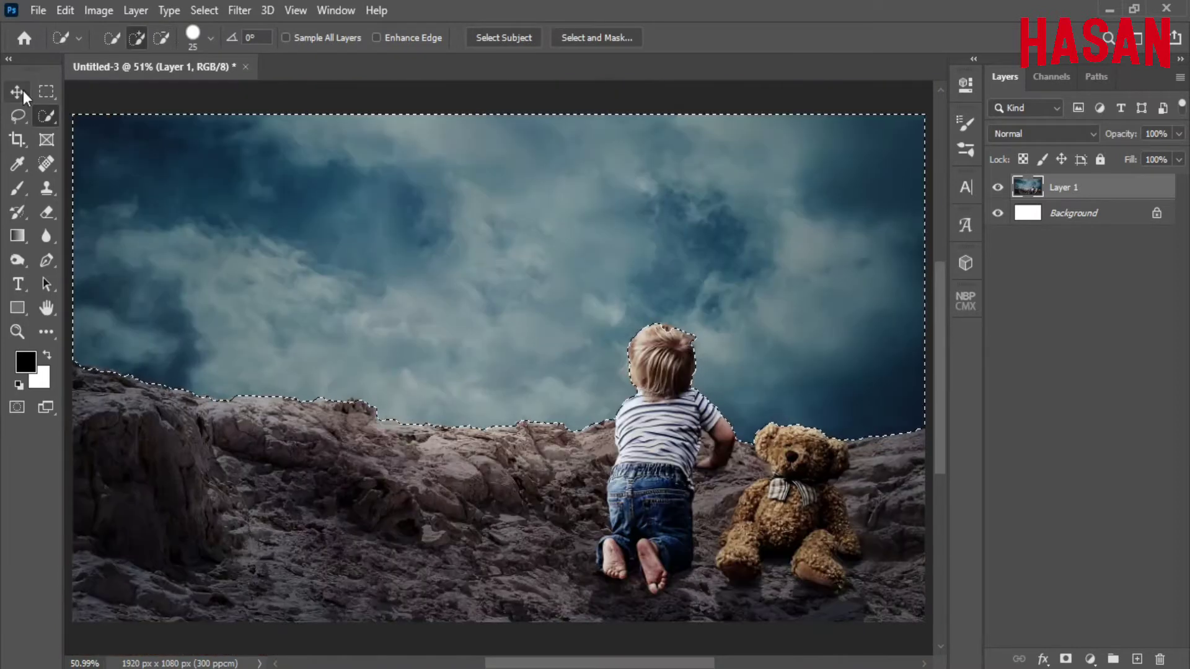
Copy the selected sky onto its own Layer 2 and keep Layer 1 visible
right_click(384, 285)
left_click(471, 409)
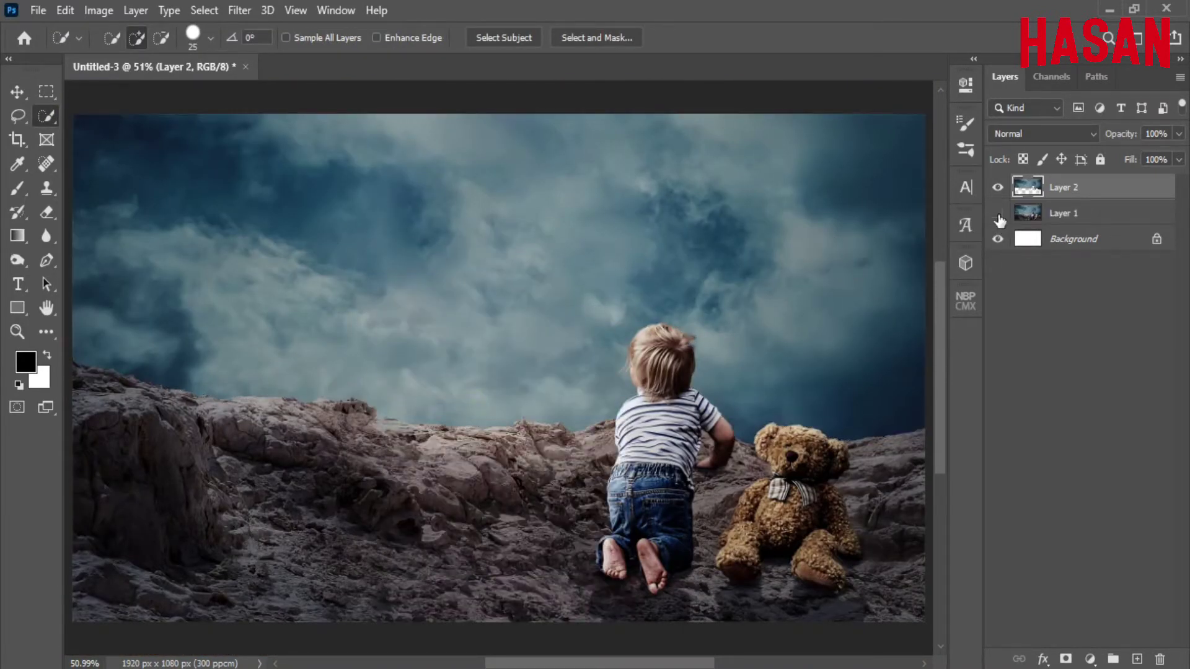
left_click(998, 213)
scroll(645, 316, "up", 2)
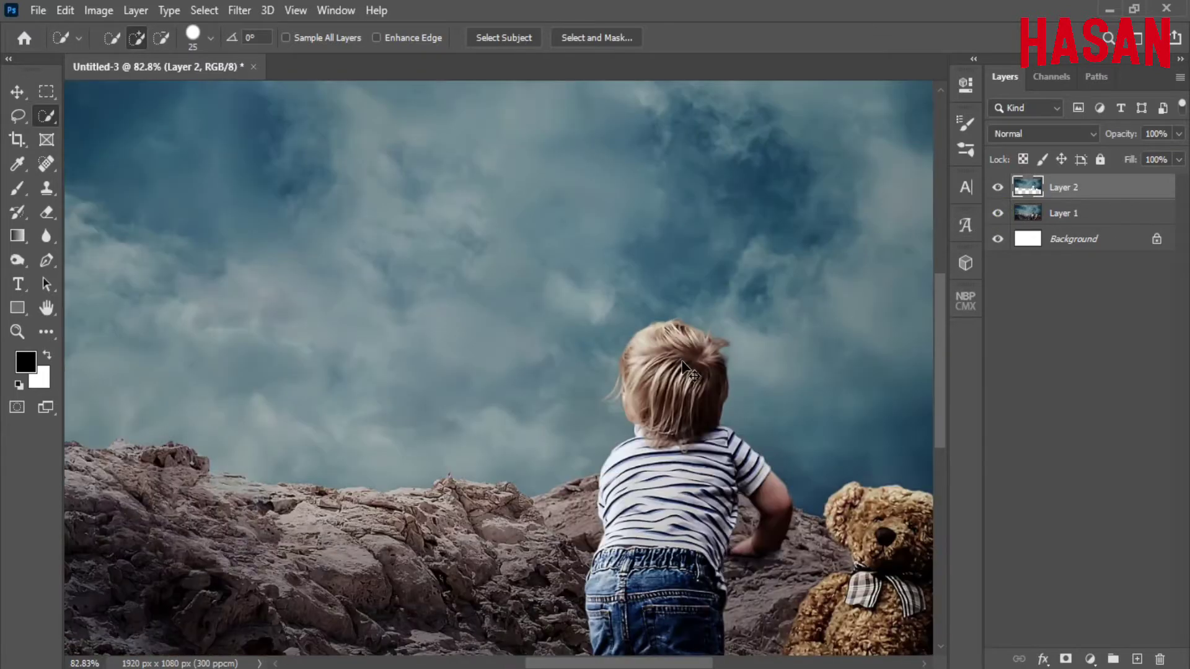
scroll(681, 365, "down", 2)
scroll(682, 366, "down", 1)
scroll(687, 369, "up", 1)
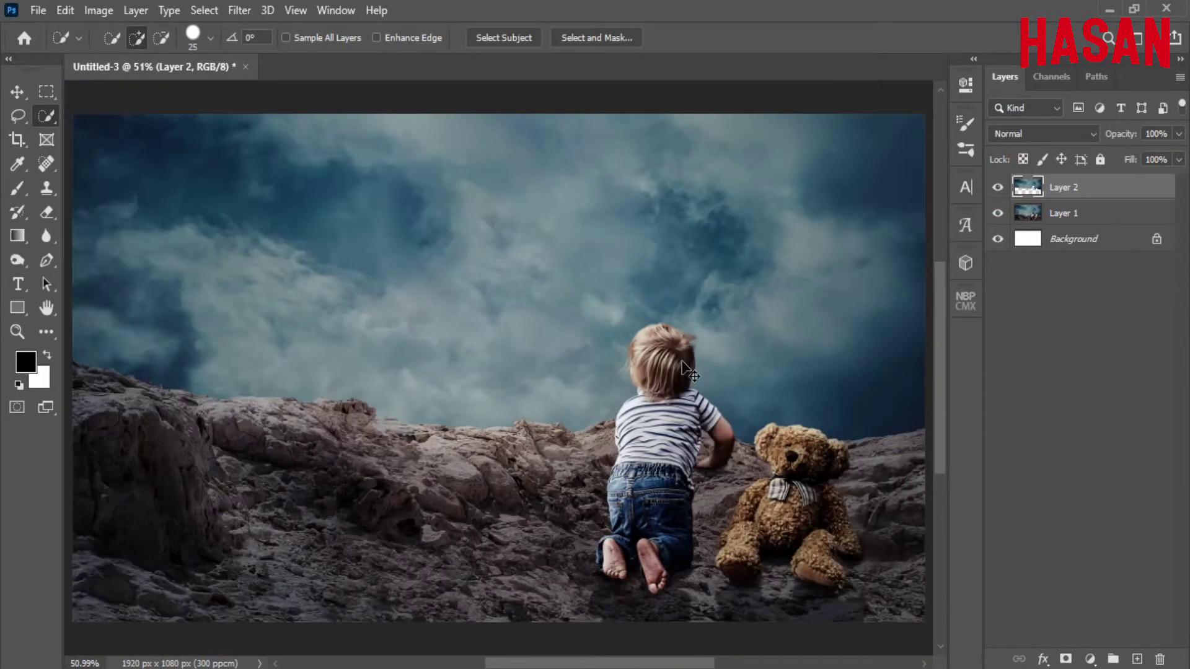
key("v")
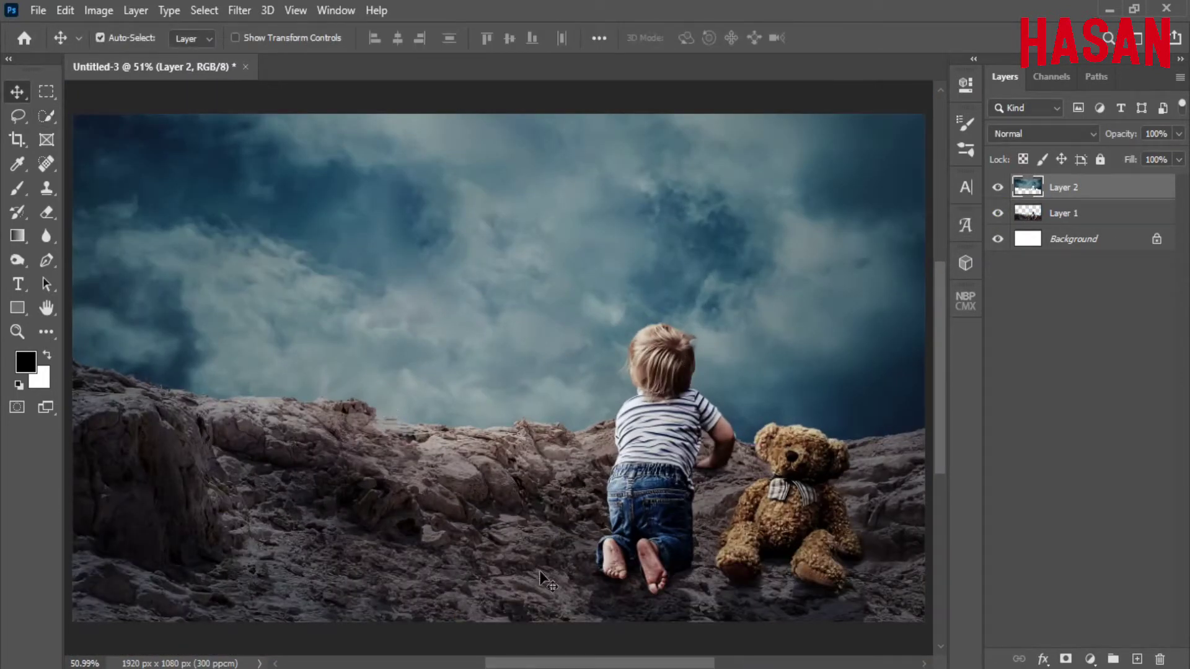
Bring the dragon image into the composite as Layer 3 and shrink it onto the left rocks
left_click(504, 614)
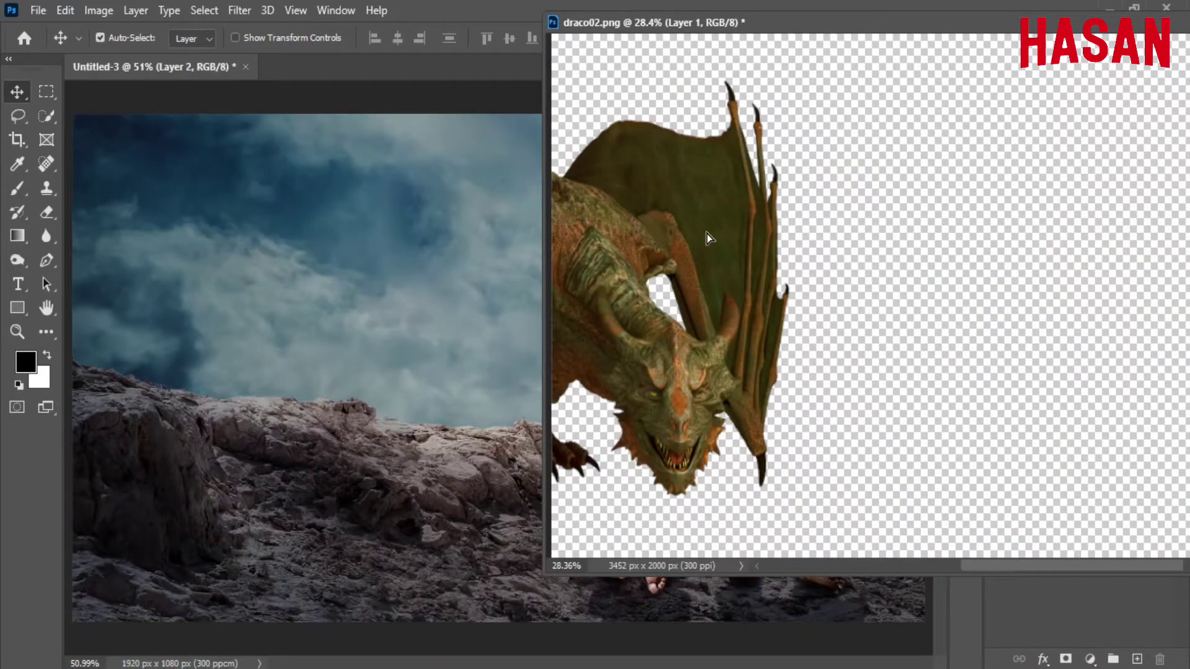
left_click_drag(685, 246, 433, 278)
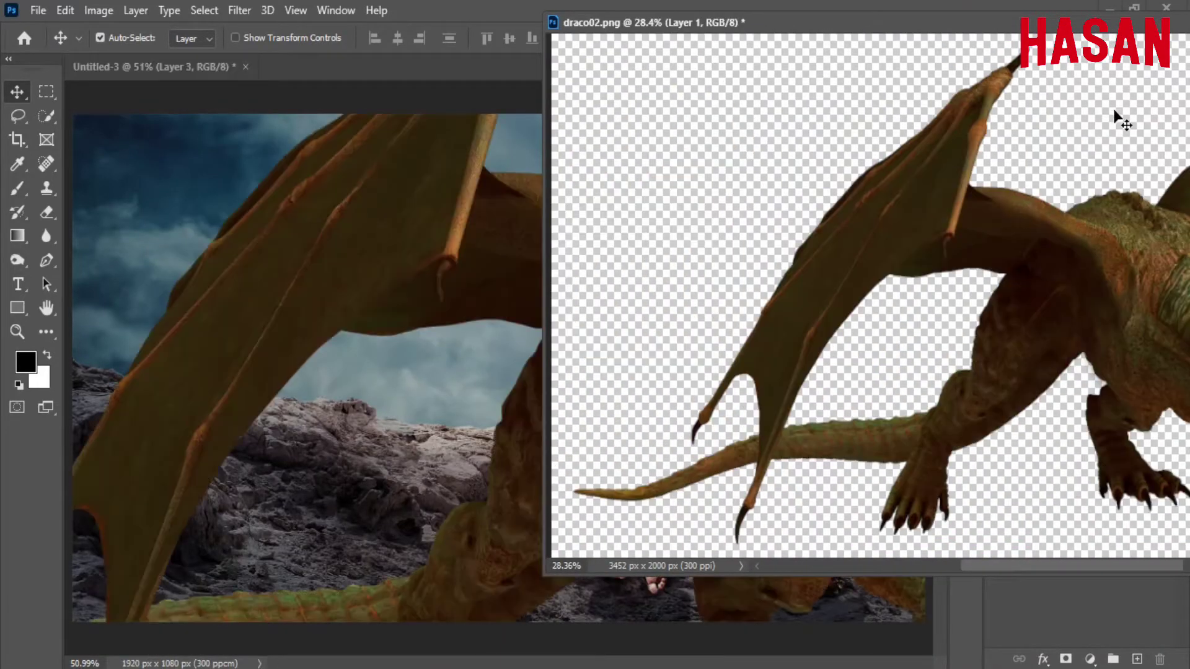
key("ctrl+0")
left_click(824, 59)
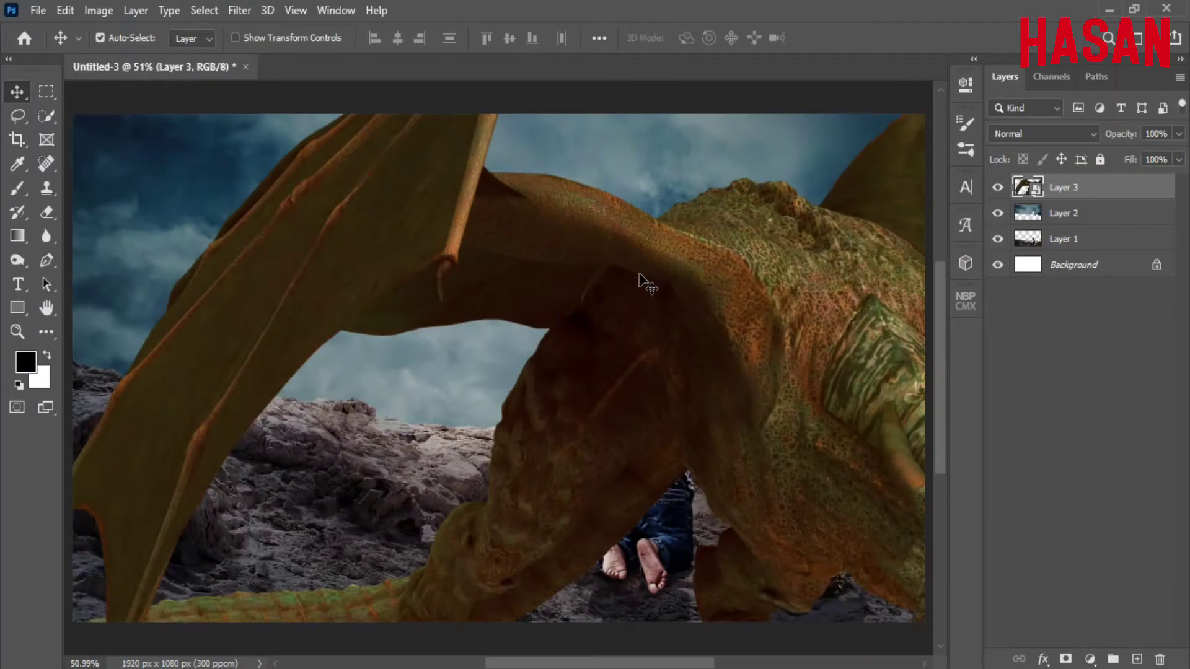
key("ctrl+t")
key("ctrl+minus")
key("ctrl+minus")
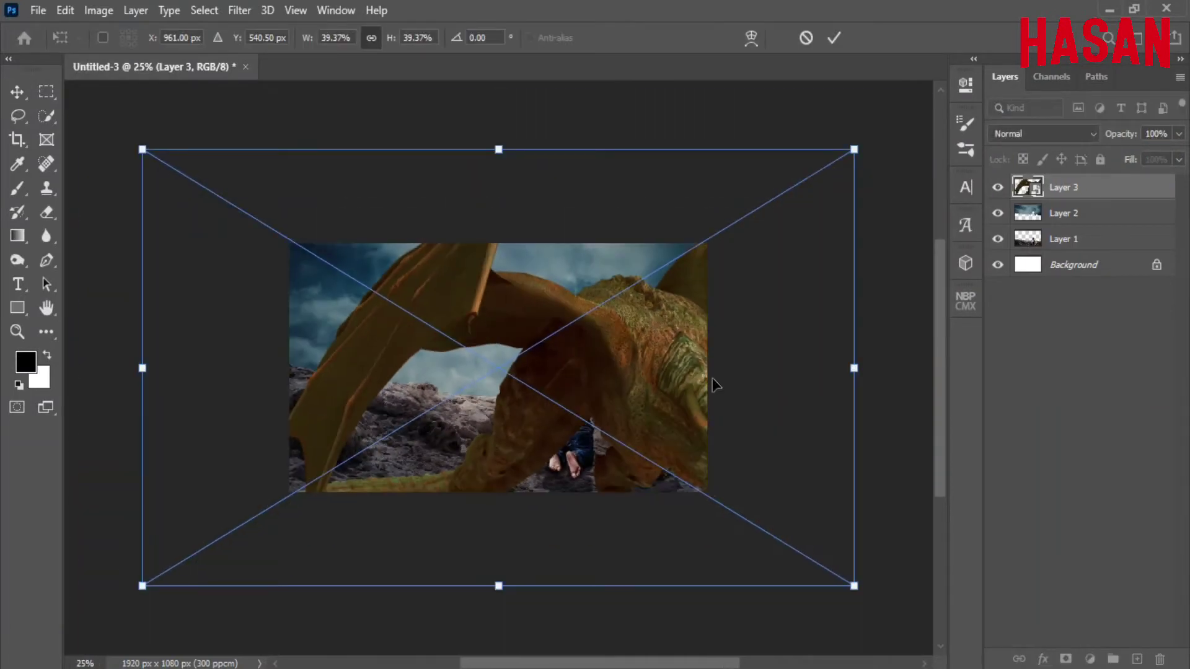
mouse_move(789, 364)
left_mouse_down()
mouse_move(556, 362)
mouse_move(495, 344)
mouse_move(524, 337)
left_mouse_up()
key("ctrl+plus")
key("ctrl+plus")
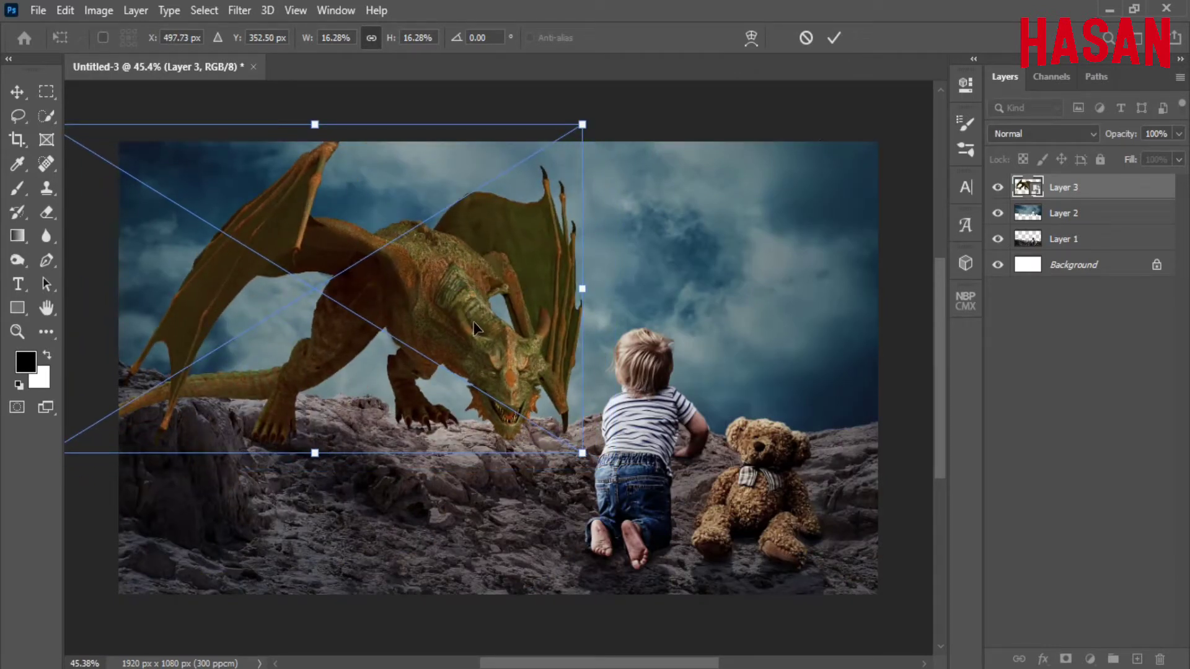
key("Return")
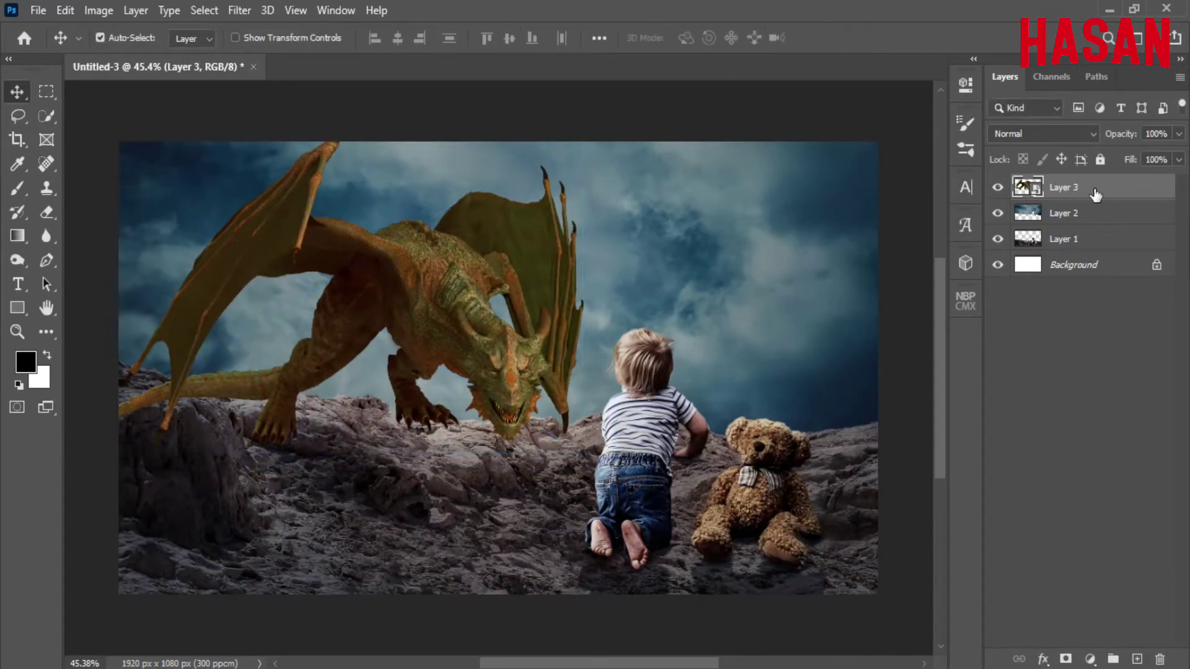
Rescale the dragon to about 18.3% and position it upper left, leaning toward the toddler
mouse_move(1090, 188)
left_mouse_down()
mouse_move(1123, 217)
mouse_move(1102, 187)
left_mouse_up()
key("ctrl+t")
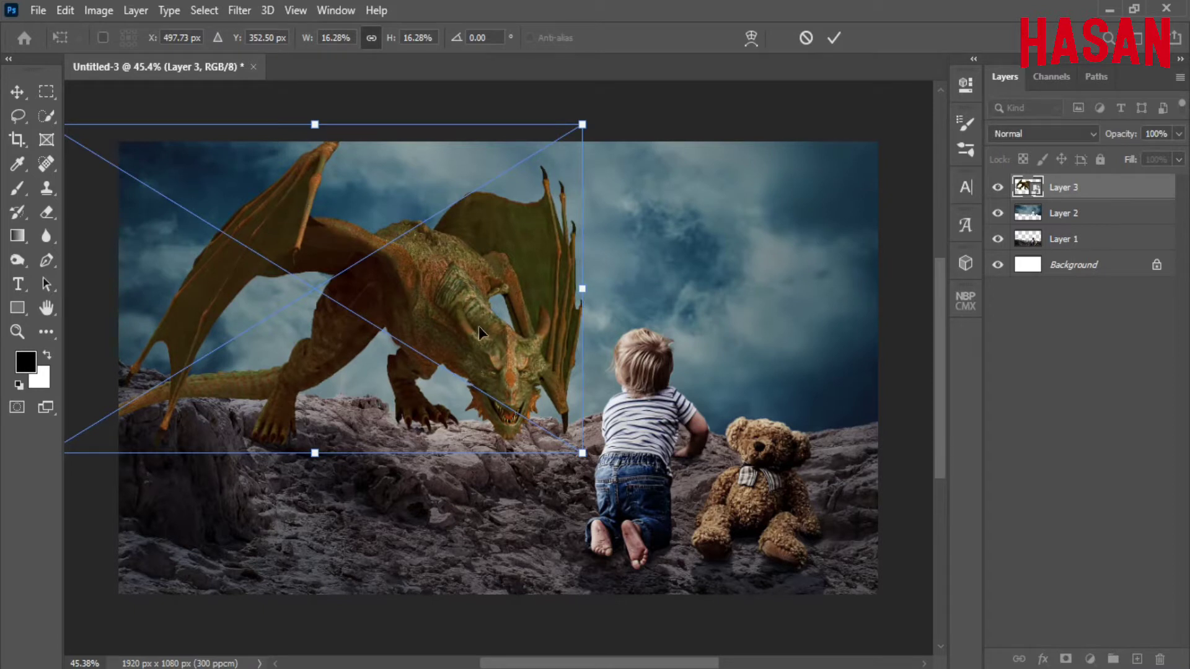
left_click_drag(478, 326, 478, 308)
left_click_drag(589, 270, 612, 273)
mouse_move(484, 331)
left_mouse_down()
mouse_move(470, 332)
mouse_move(486, 290)
left_mouse_up()
scroll(507, 457, "up", 2)
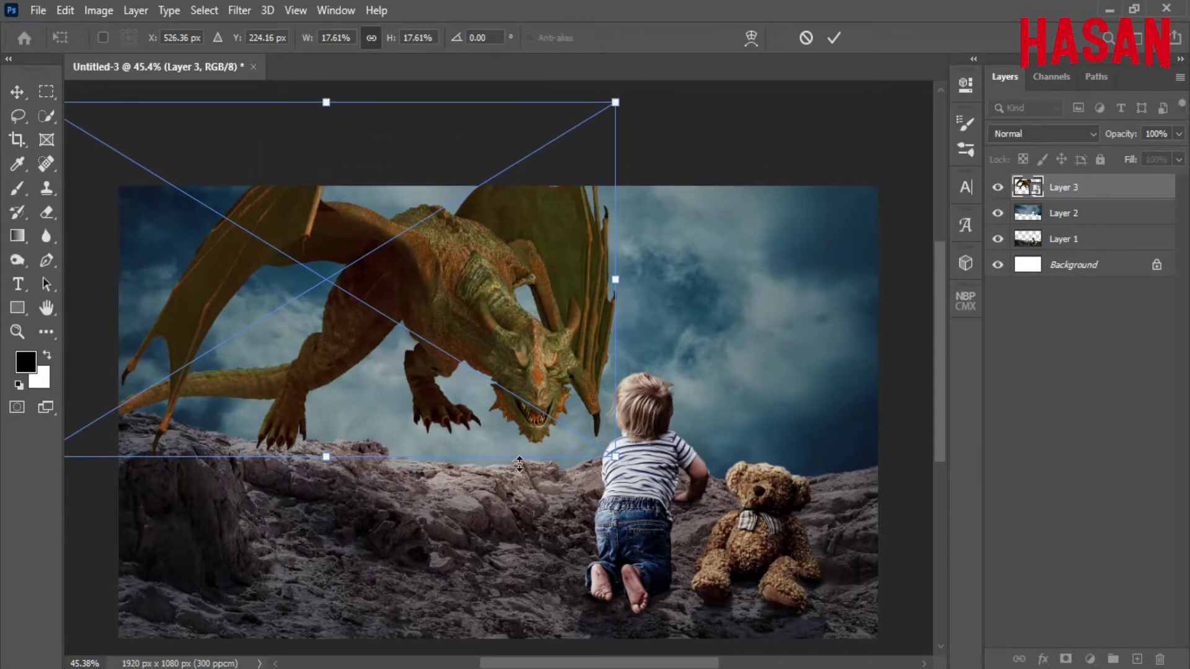
key("shift+Left")
key("shift+Left")
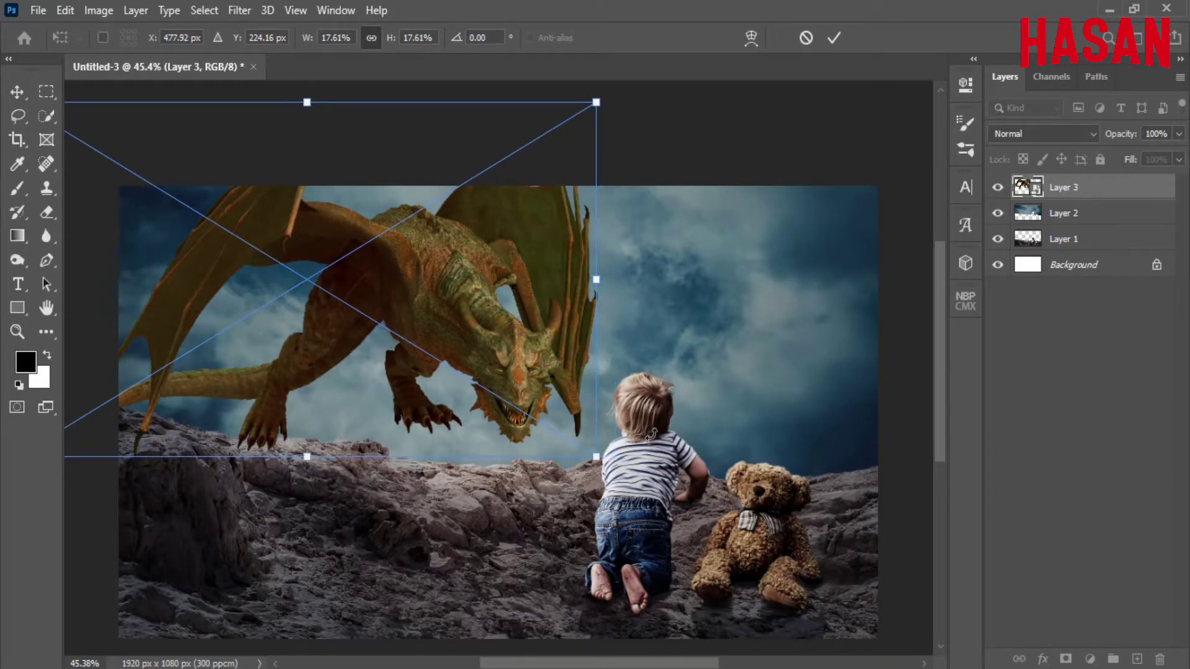
left_click_drag(596, 275, 341, 280)
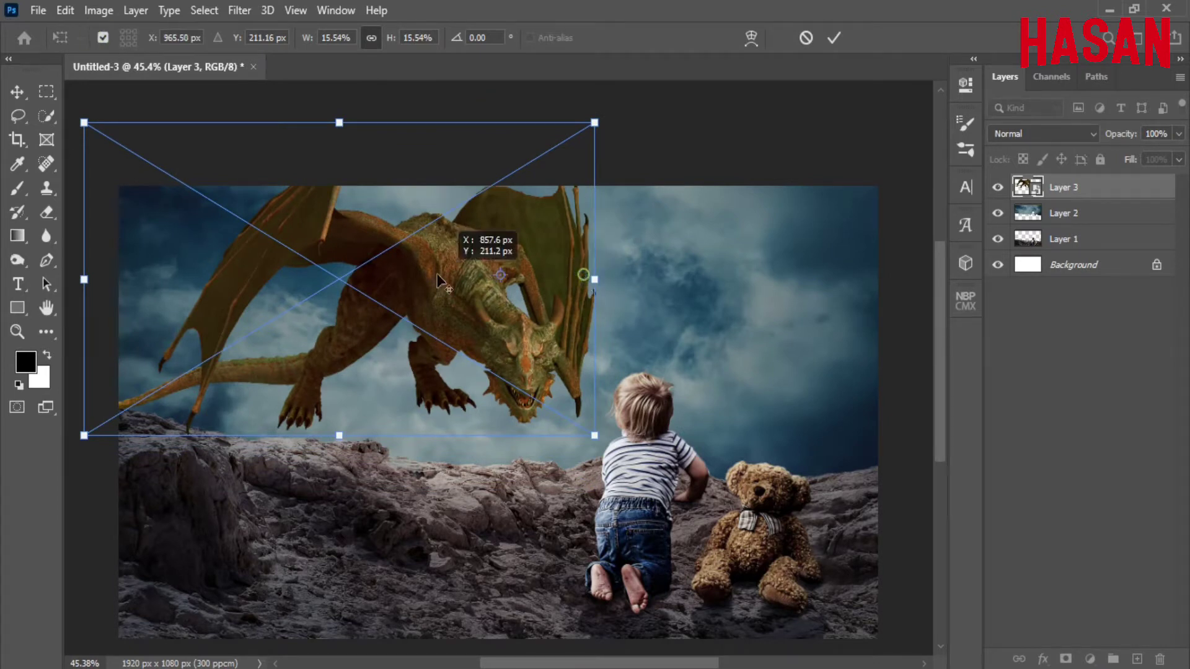
left_click_drag(599, 280, 638, 280)
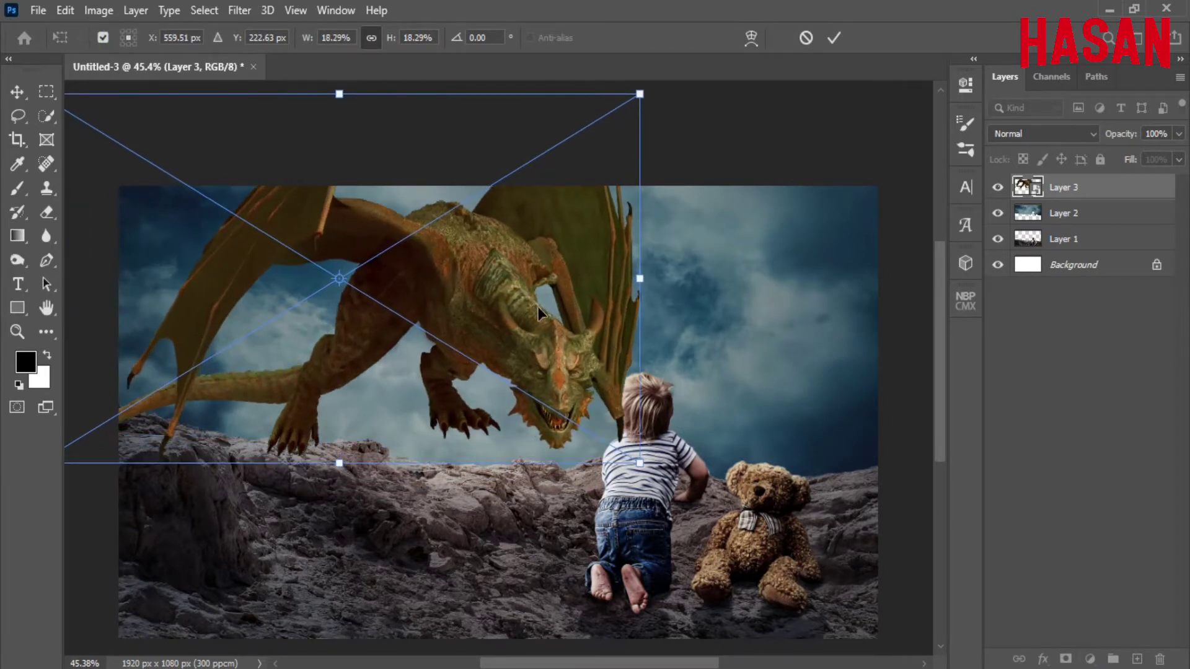
left_click_drag(521, 311, 512, 316)
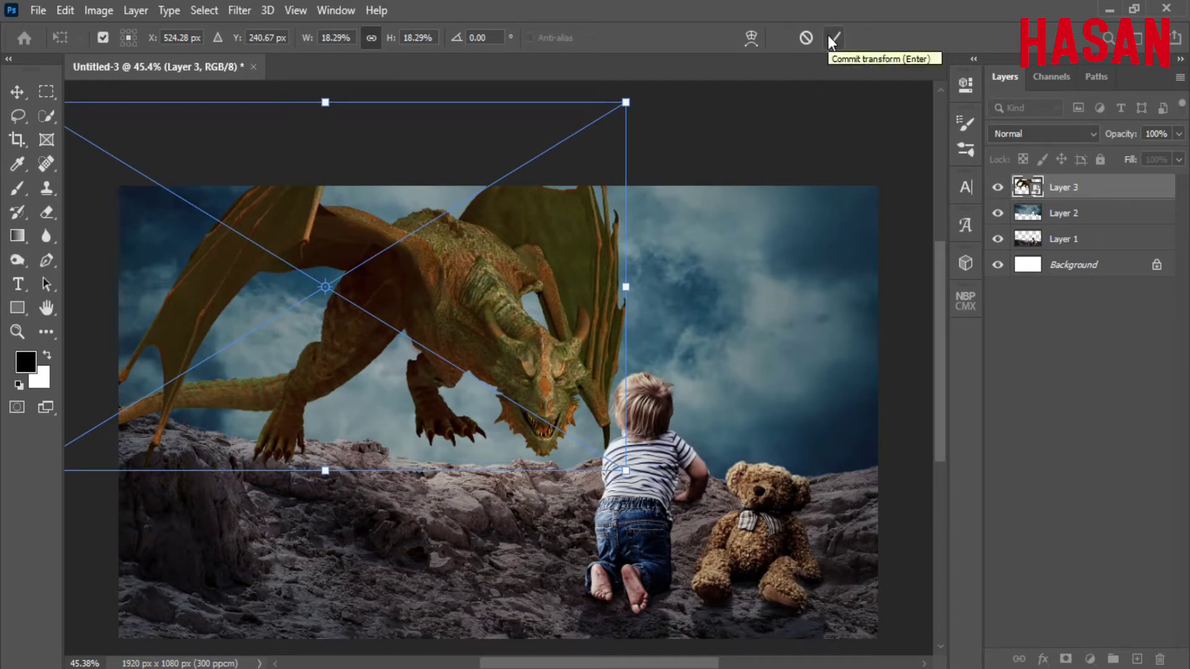
left_click_drag(558, 351, 552, 351)
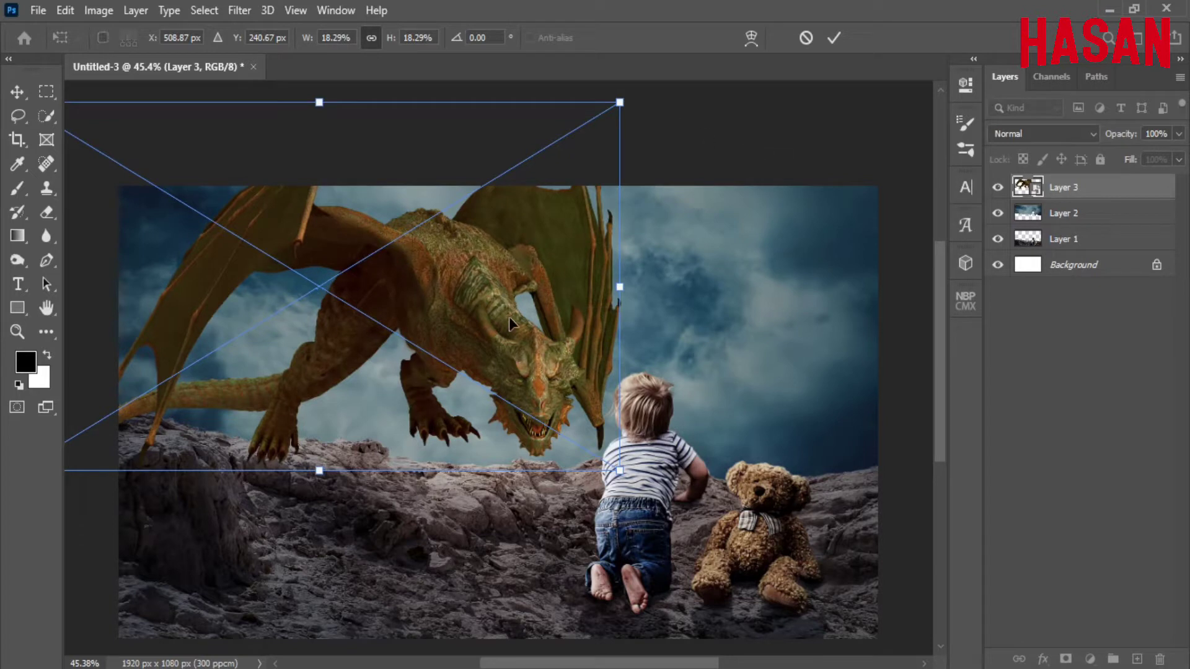
left_click_drag(508, 318, 474, 328)
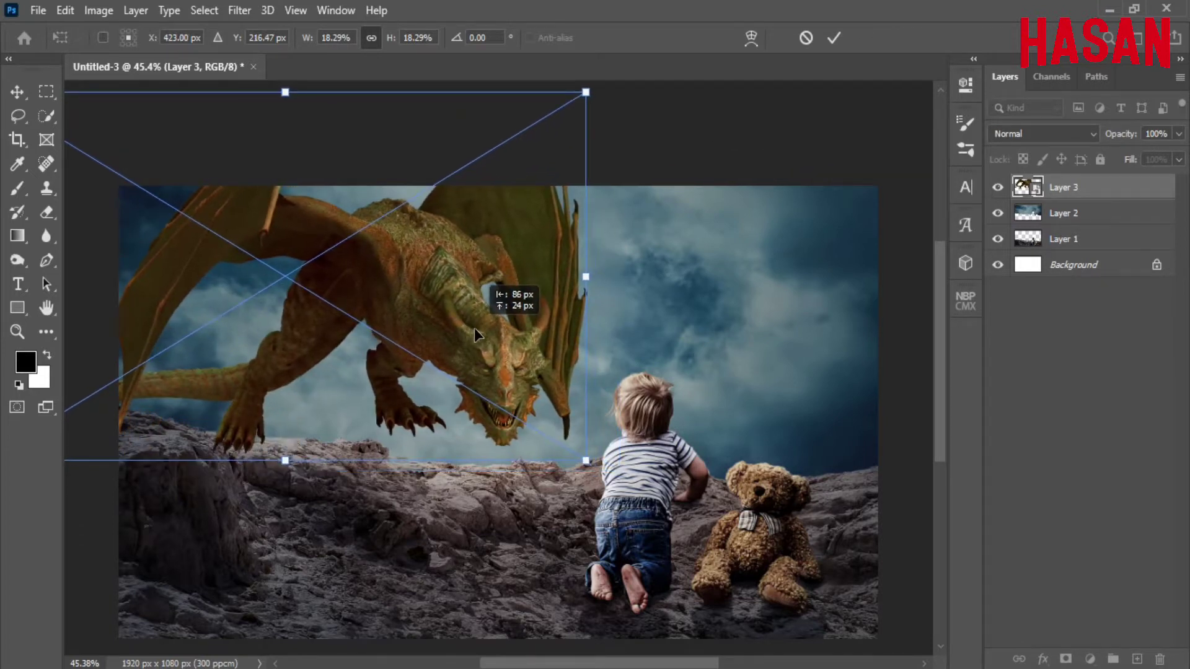
left_click(830, 38)
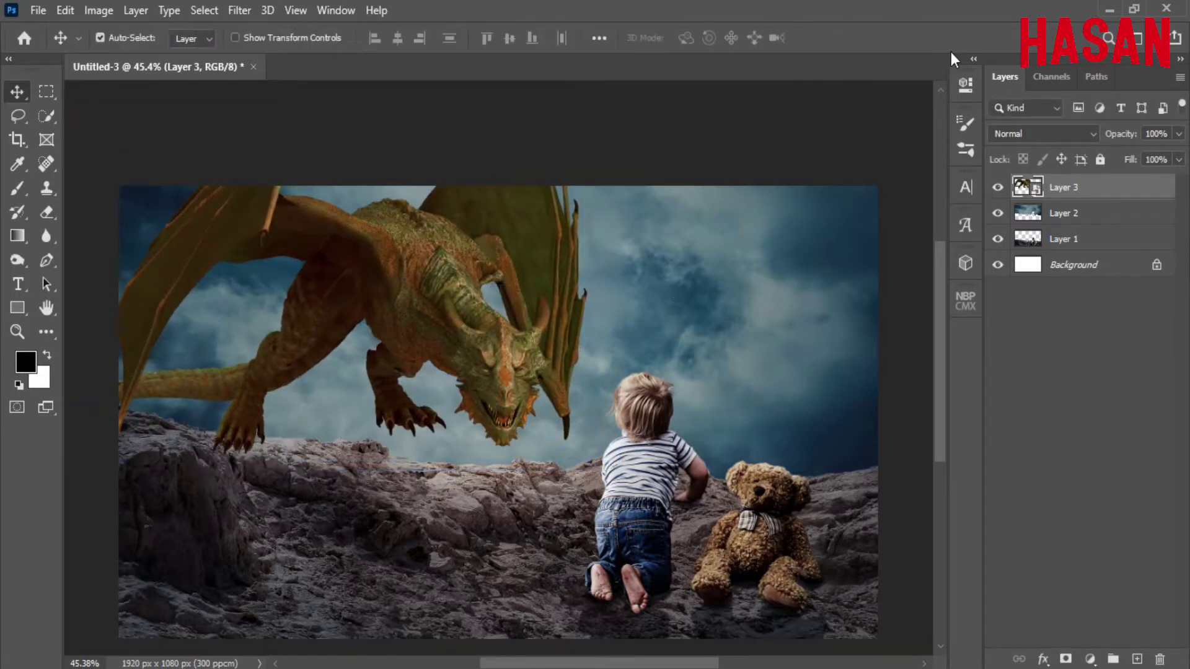
Move the dragon below Layer 2 and give the sky an inverted mask from the dragon's outline
left_click_drag(1116, 192, 1109, 224)
left_click(1021, 214, "ctrl")
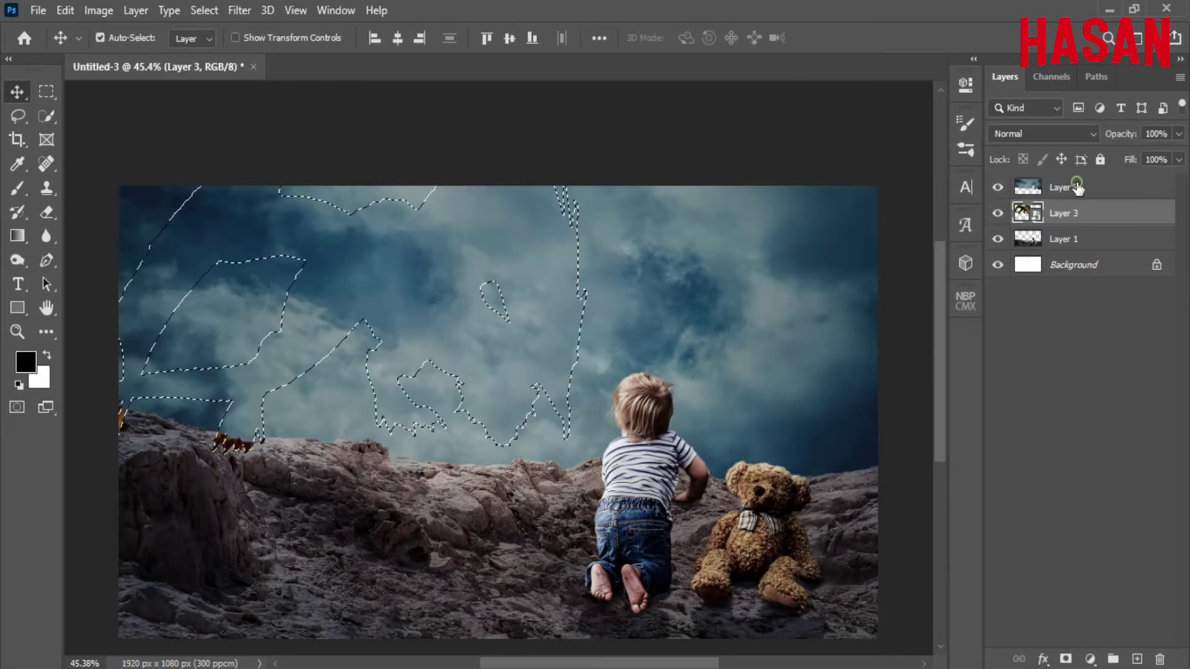
left_click(1072, 187)
left_click(1065, 659)
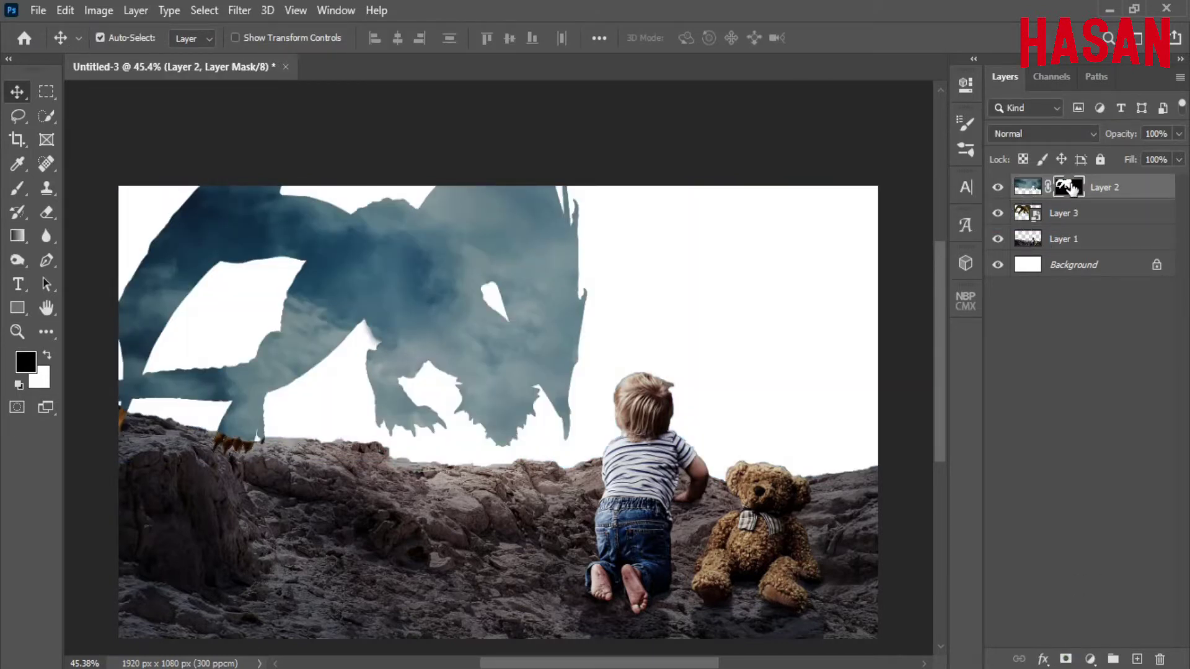
left_click(966, 84)
left_click(866, 353)
left_click(966, 84)
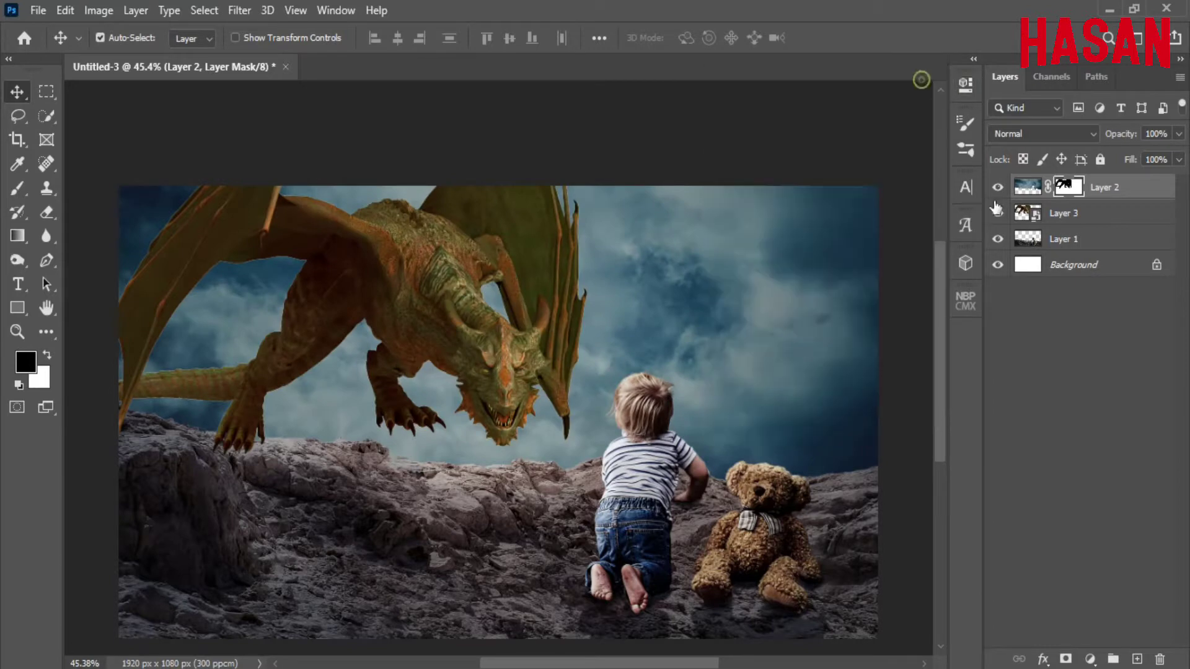
Place the rocks Layer 1 above the dragon and hide the white Background layer
scroll(734, 355, "up", 1)
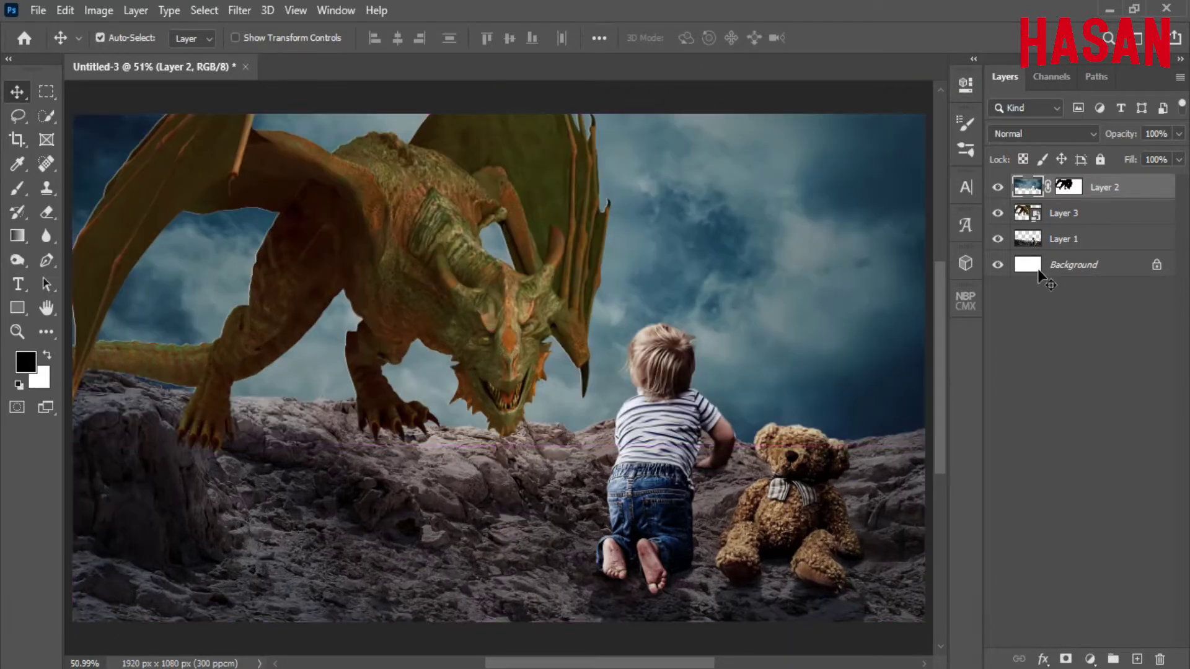
left_click(999, 245)
left_click_drag(1088, 246, 1087, 208)
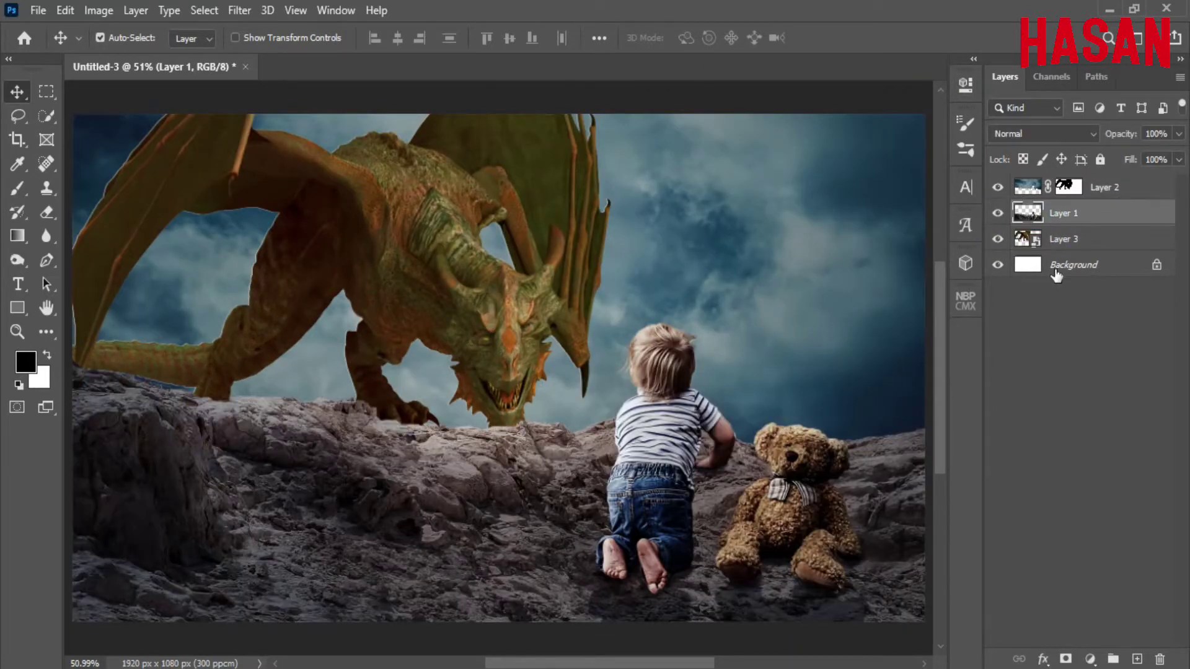
left_click(1135, 189)
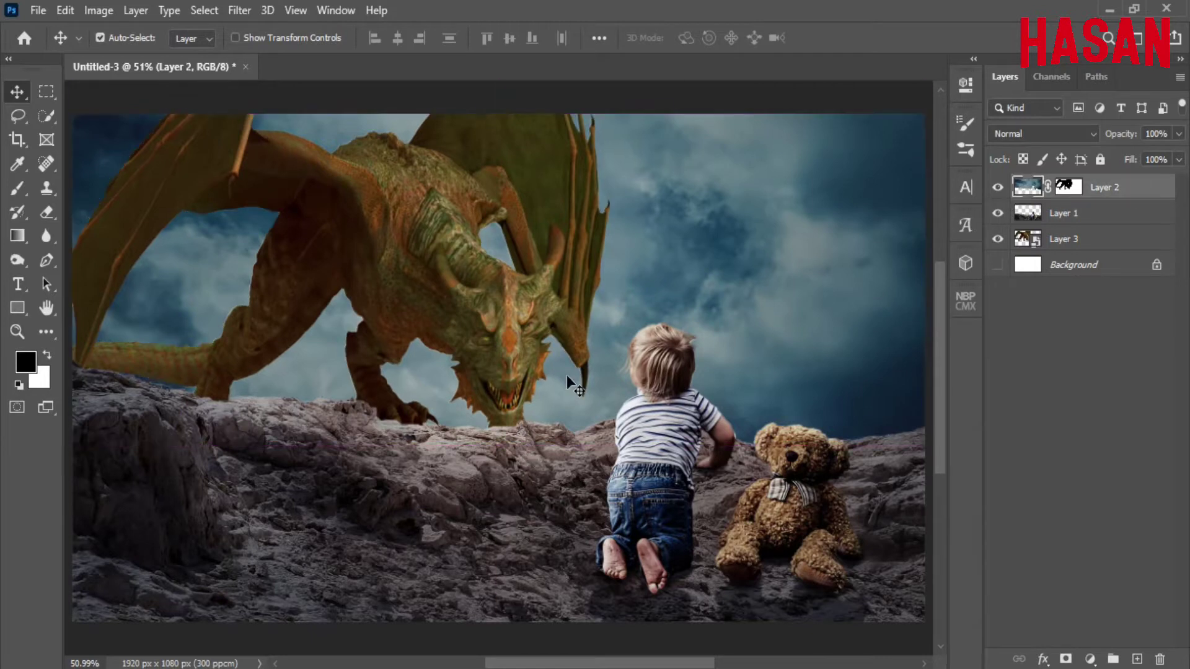
left_click(1086, 240)
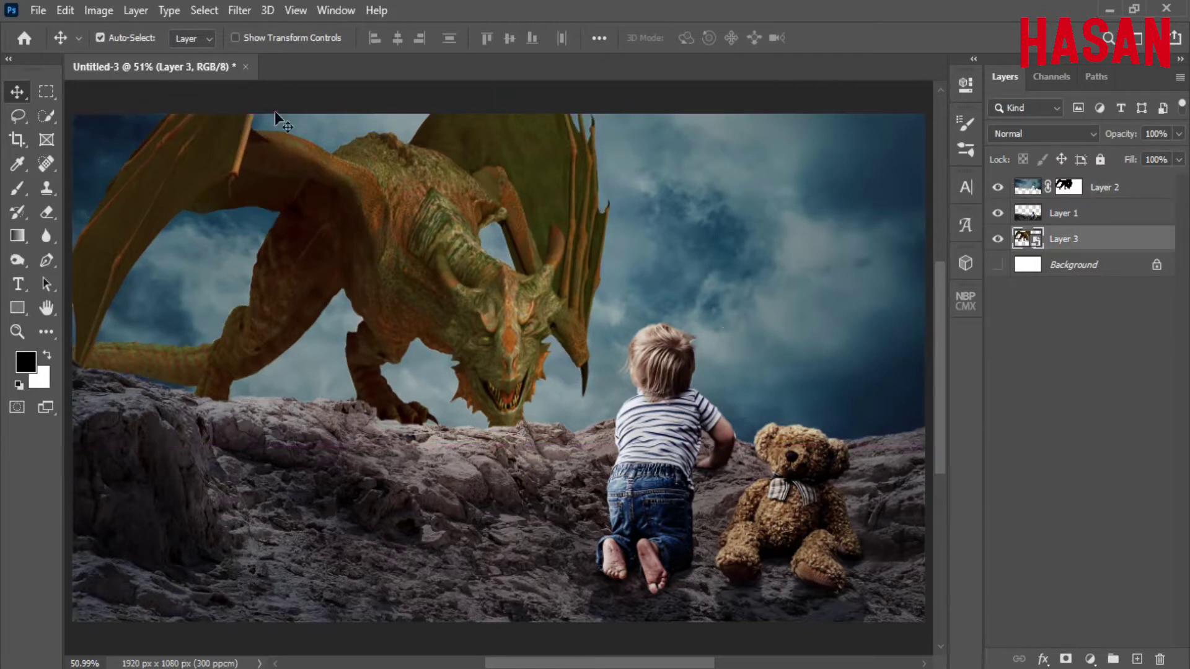
left_click(237, 10)
left_click(329, 118)
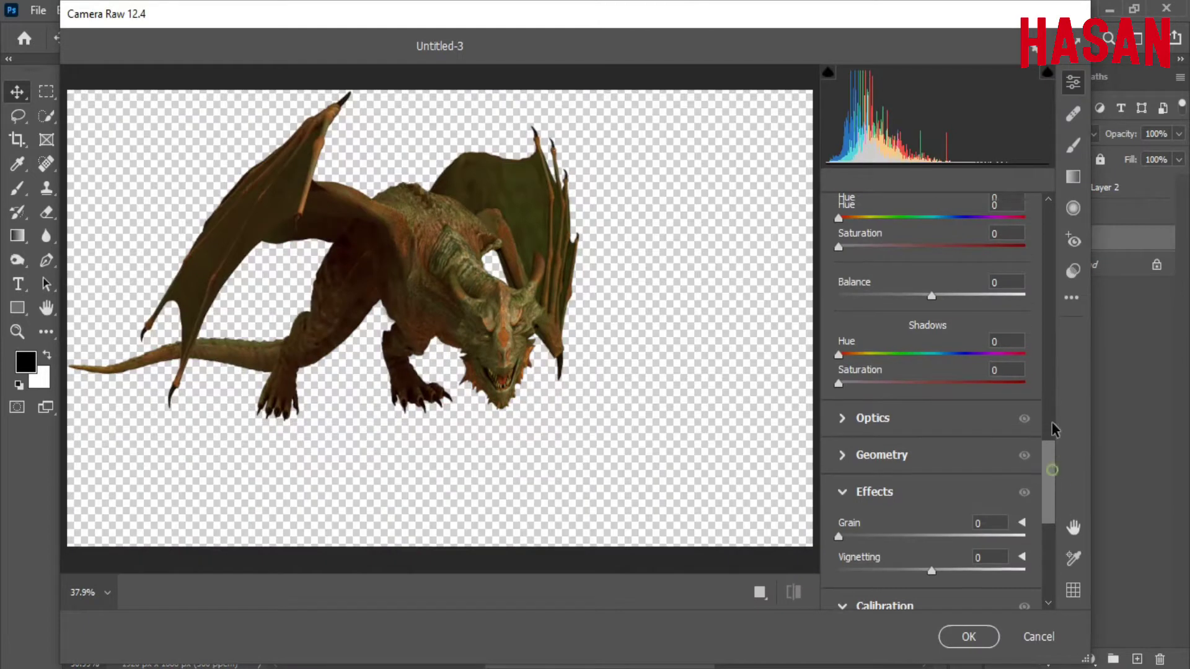
In Camera Raw, lower the dragon's Vibrance to -14 and Saturation to -9
left_click_drag(1051, 422, 1044, 307)
left_click_drag(931, 342, 918, 346)
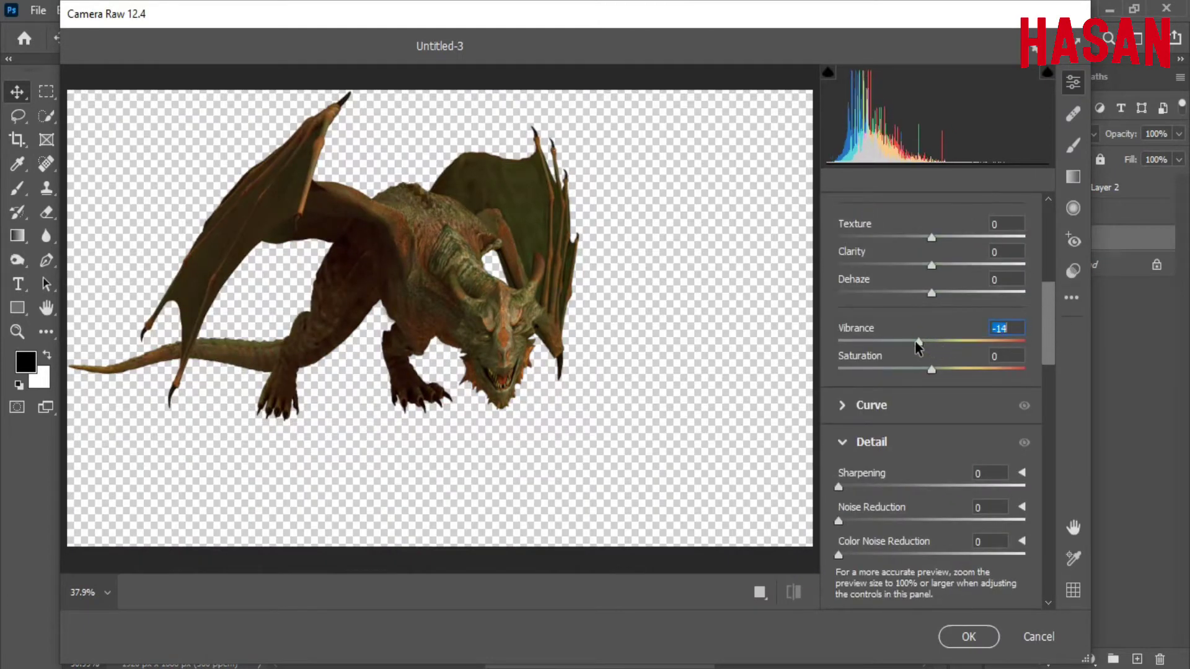
left_click_drag(1049, 317, 1041, 502)
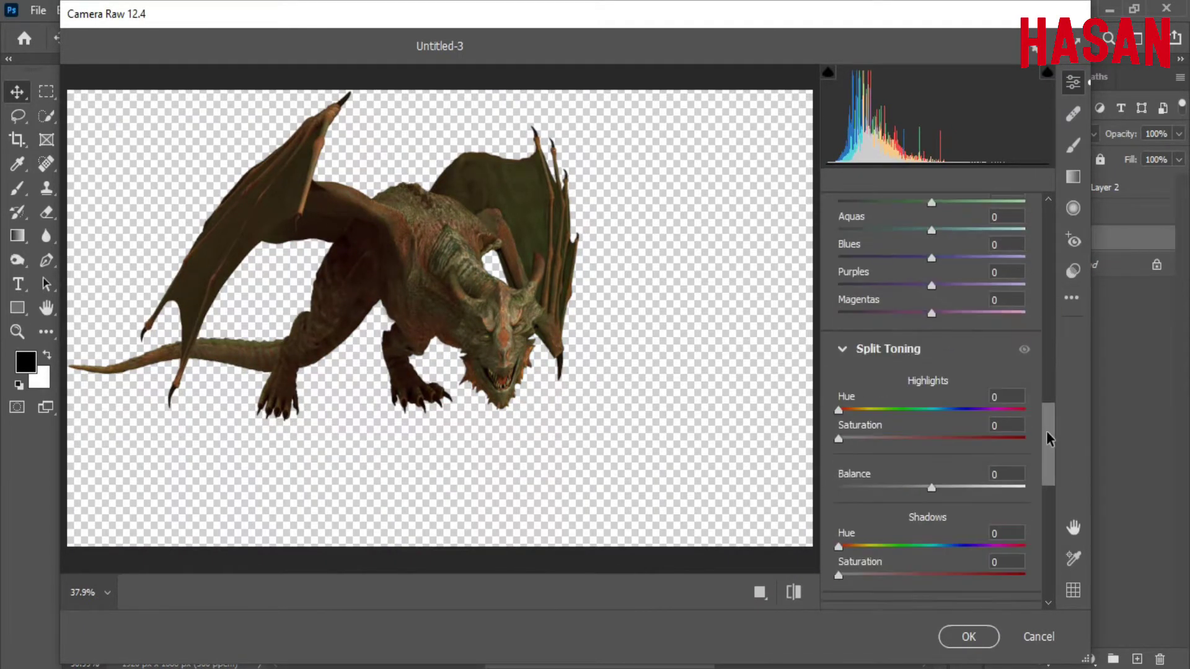
scroll(1057, 341, "up", 5)
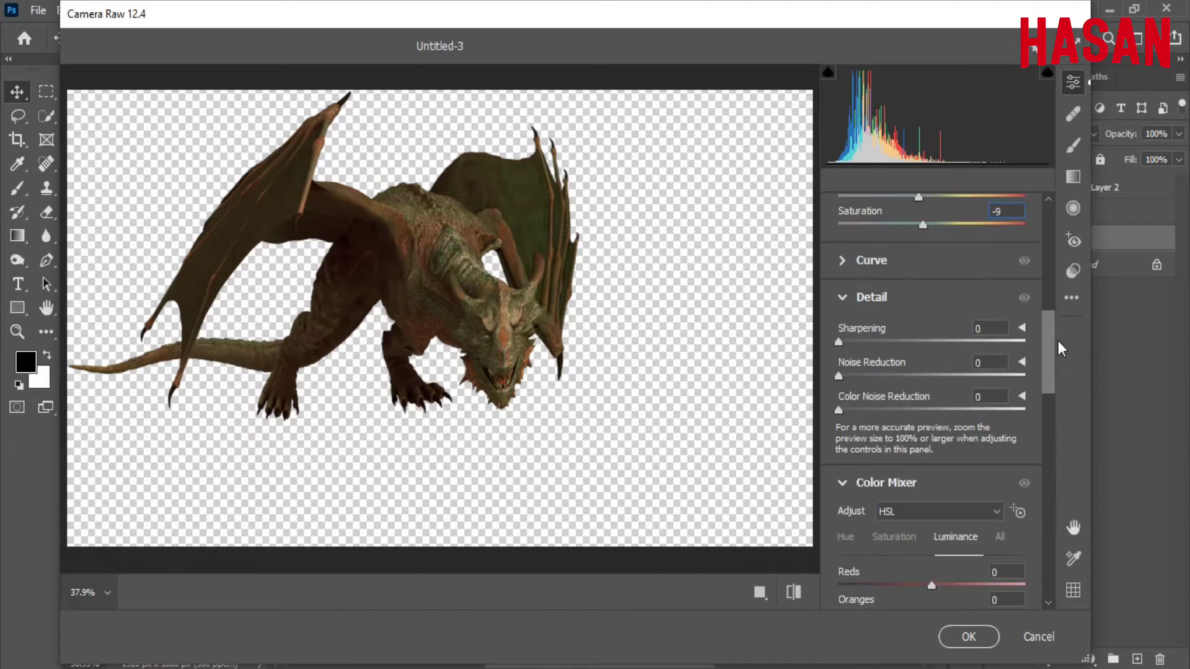
scroll(1058, 304, "up", 5)
scroll(1060, 277, "up", 3)
left_click_drag(1060, 277, 1054, 399)
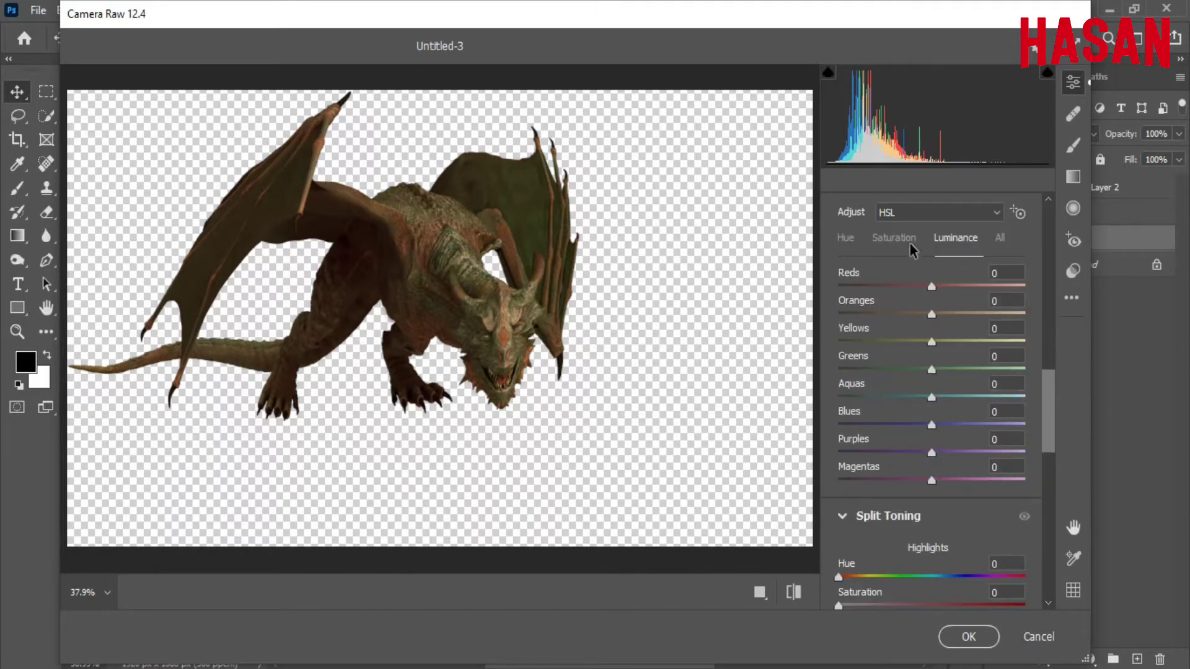
Reduce the Greens saturation in HSL and apply the Camera Raw filter
left_click(909, 240)
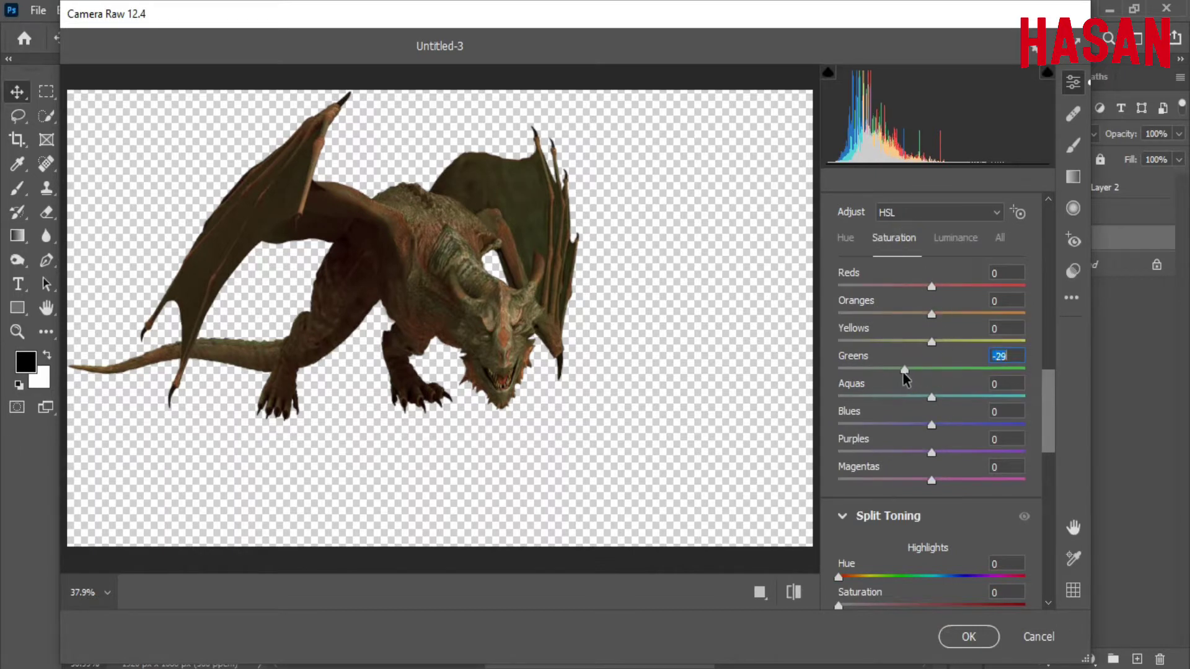
left_click_drag(932, 369, 903, 370)
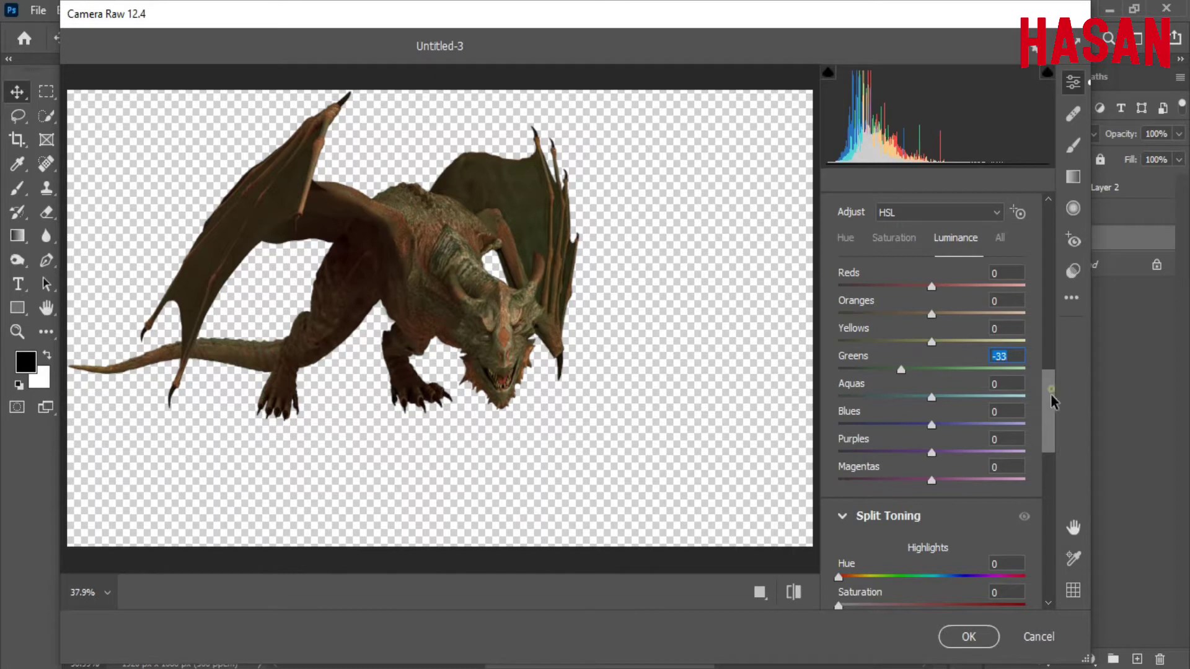
scroll(1051, 402, "down", 4)
left_click_drag(1054, 395, 1064, 321)
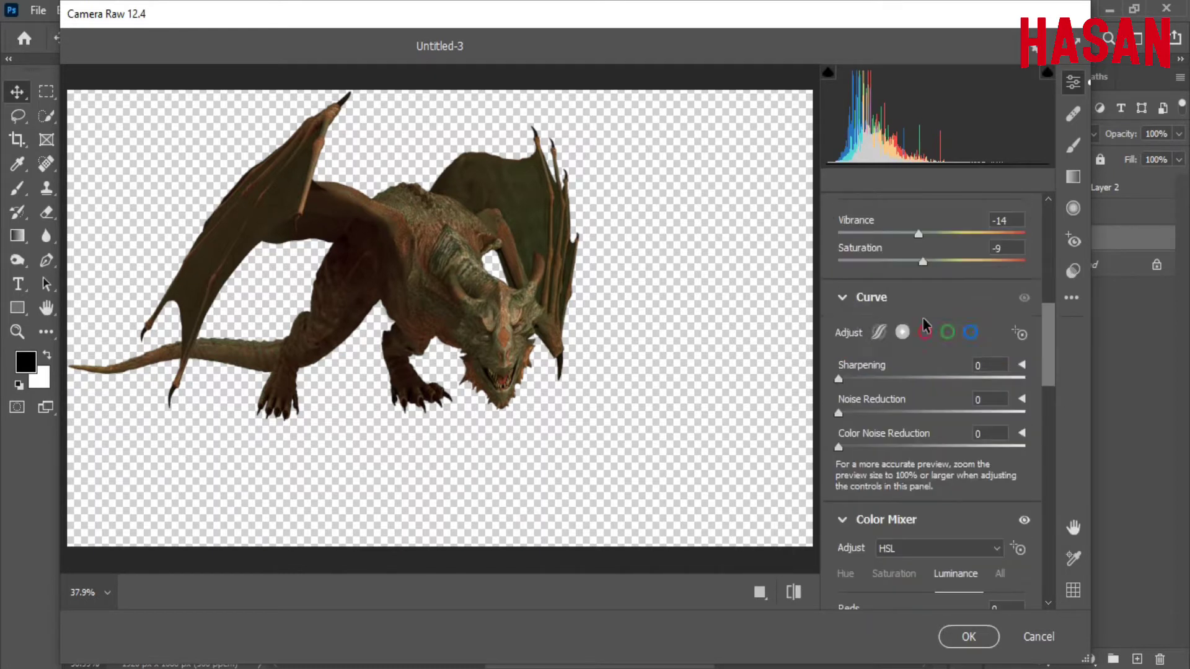
scroll(929, 347, "down", 2)
scroll(936, 359, "down", 1)
scroll(953, 384, "up", 2)
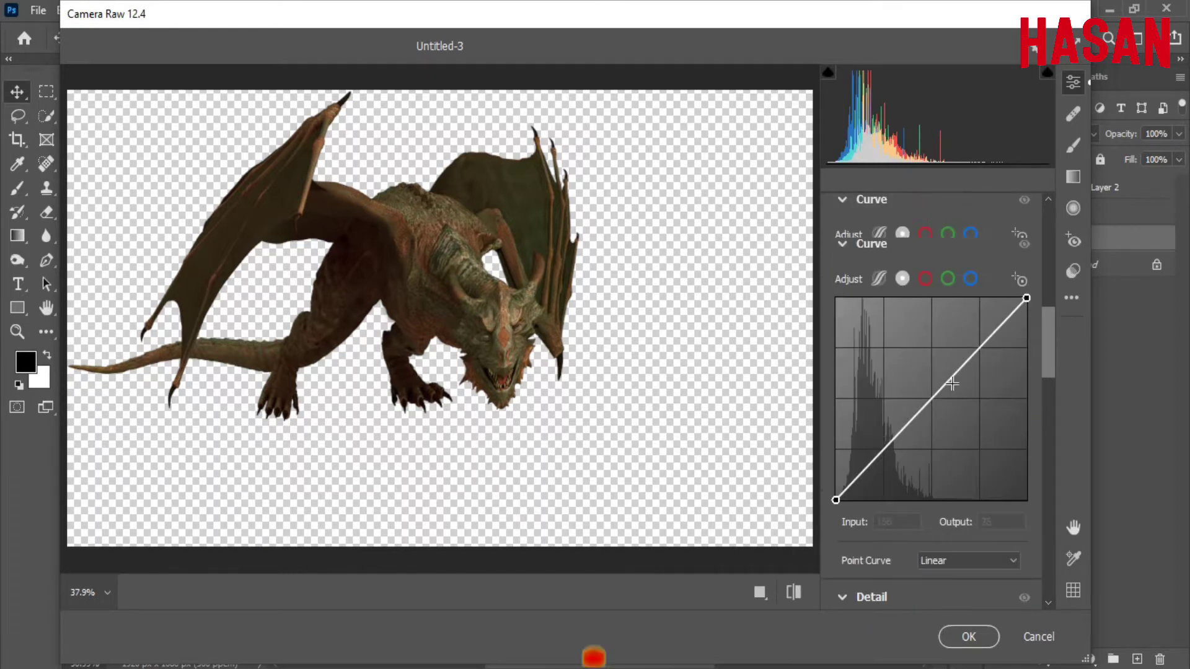
left_click(868, 243)
left_click(971, 637)
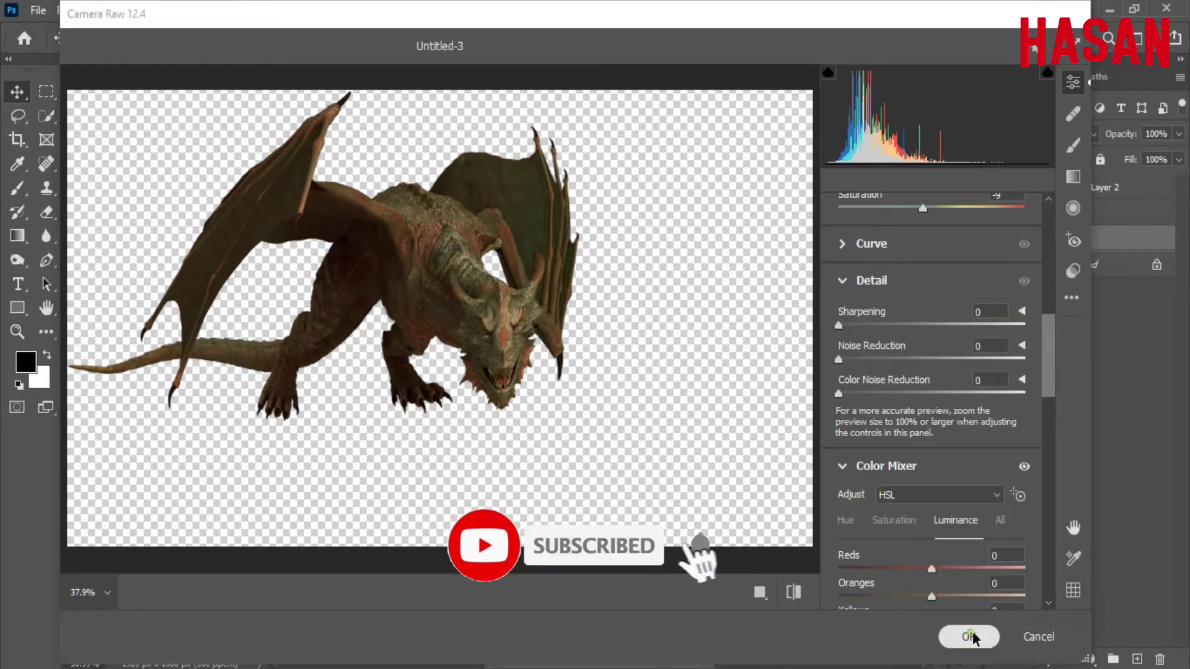
key("ctrl")
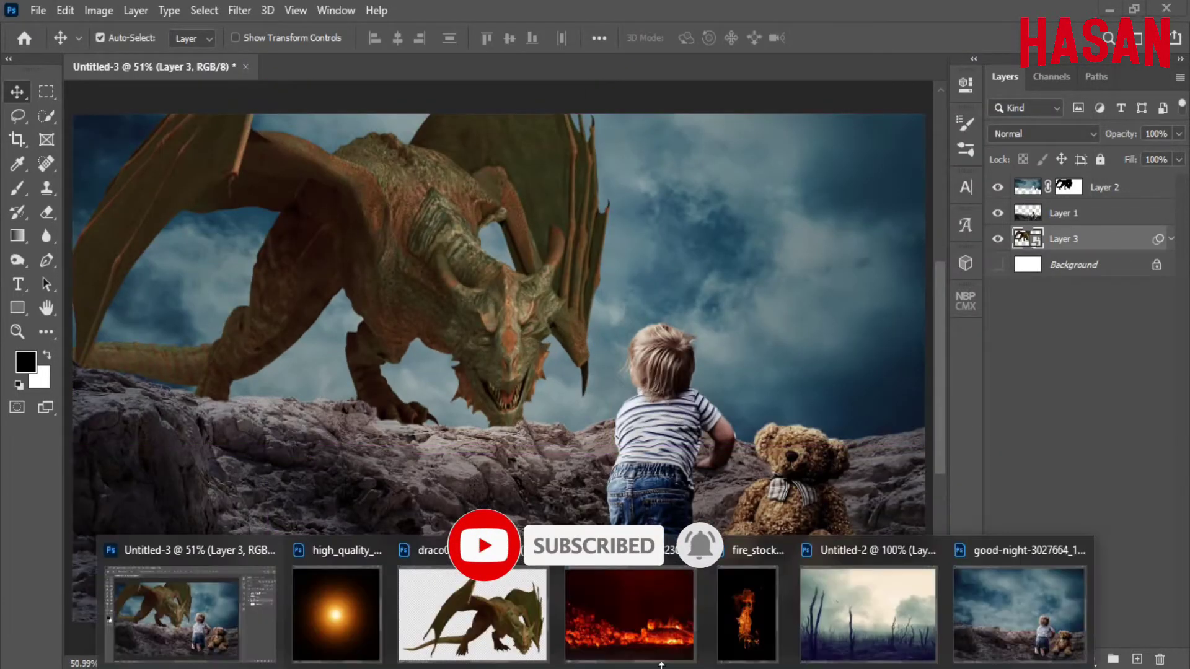
Bring the foggy dead-tree forest from Untitled-2 in as Layer 4 at the top of the stack
left_click(868, 613)
mouse_move(699, 207)
left_mouse_down()
mouse_move(885, 83)
mouse_move(258, 338)
left_mouse_up()
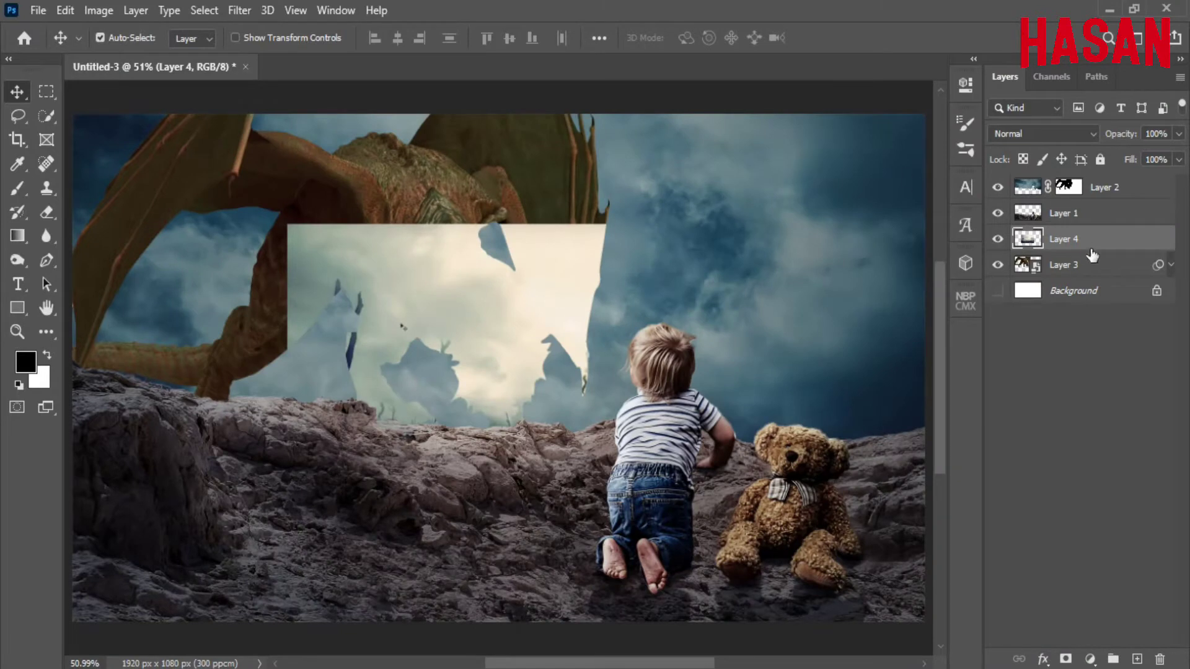
left_click_drag(1092, 256, 1093, 278)
left_click_drag(1090, 217, 1097, 186)
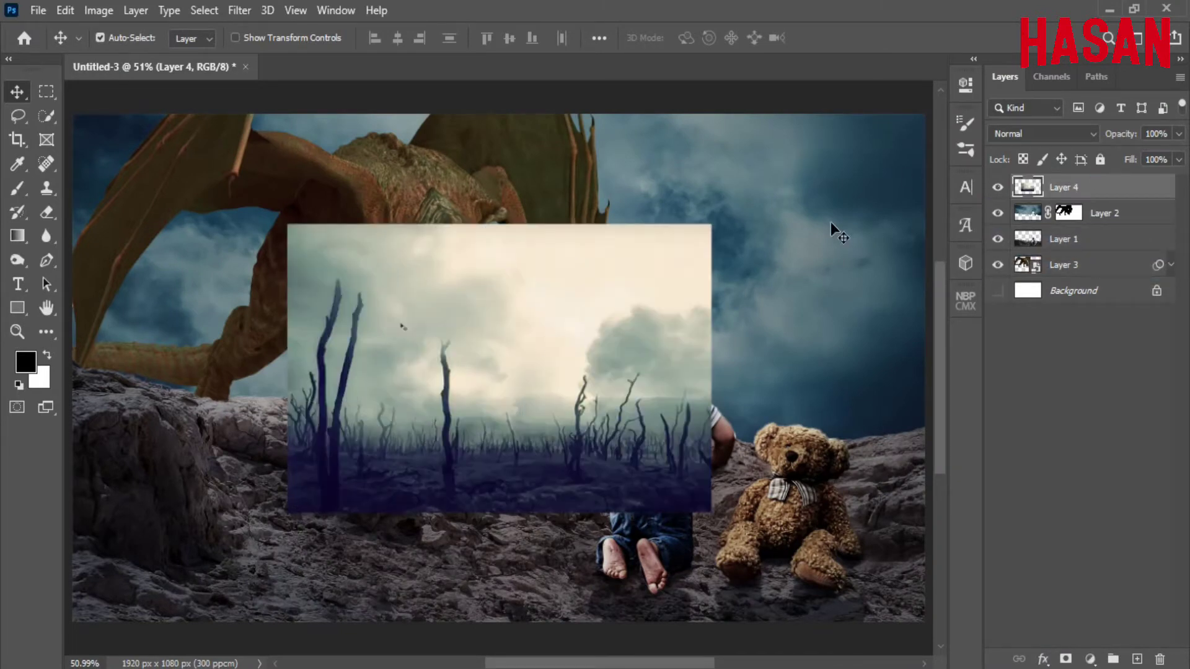
Scale the forest photo to about 201% and move it up to fill the top
key("ctrl+t")
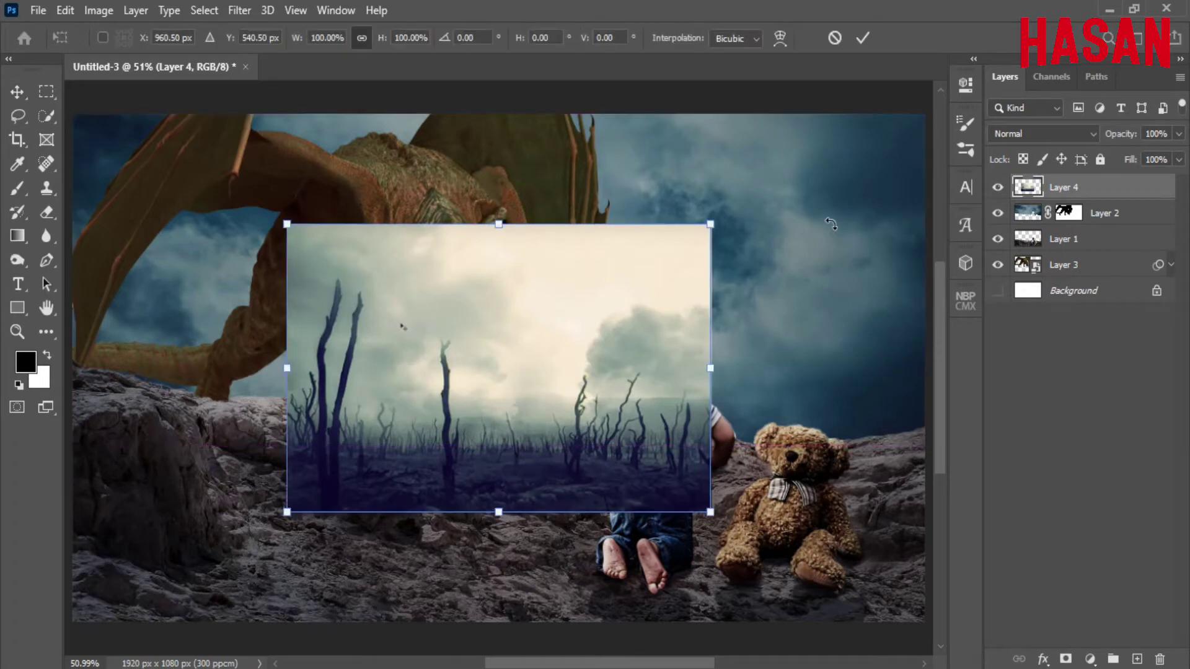
key("ctrl+minus")
key("ctrl+minus")
left_click_drag(770, 340, 778, 338)
left_click_drag(570, 425, 559, 385)
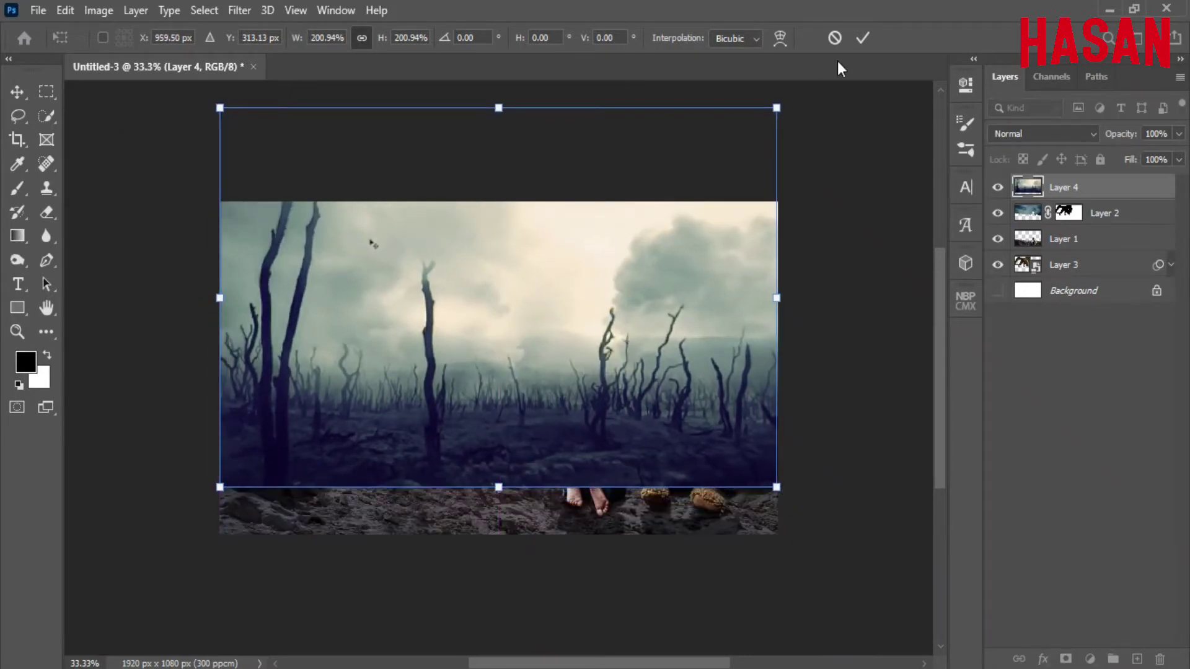
key("Return")
left_click(204, 10)
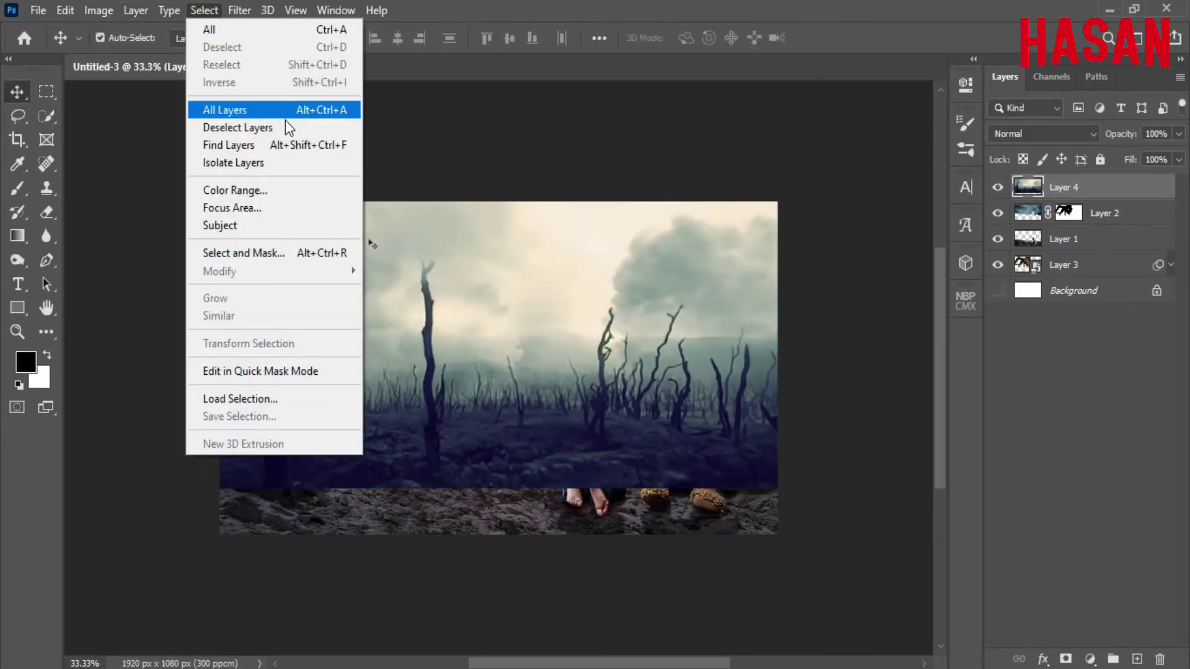
Color Range-select the forest's pale sky and clouds, sampling several spots, and mask the layer
left_click(230, 191)
left_click(586, 241)
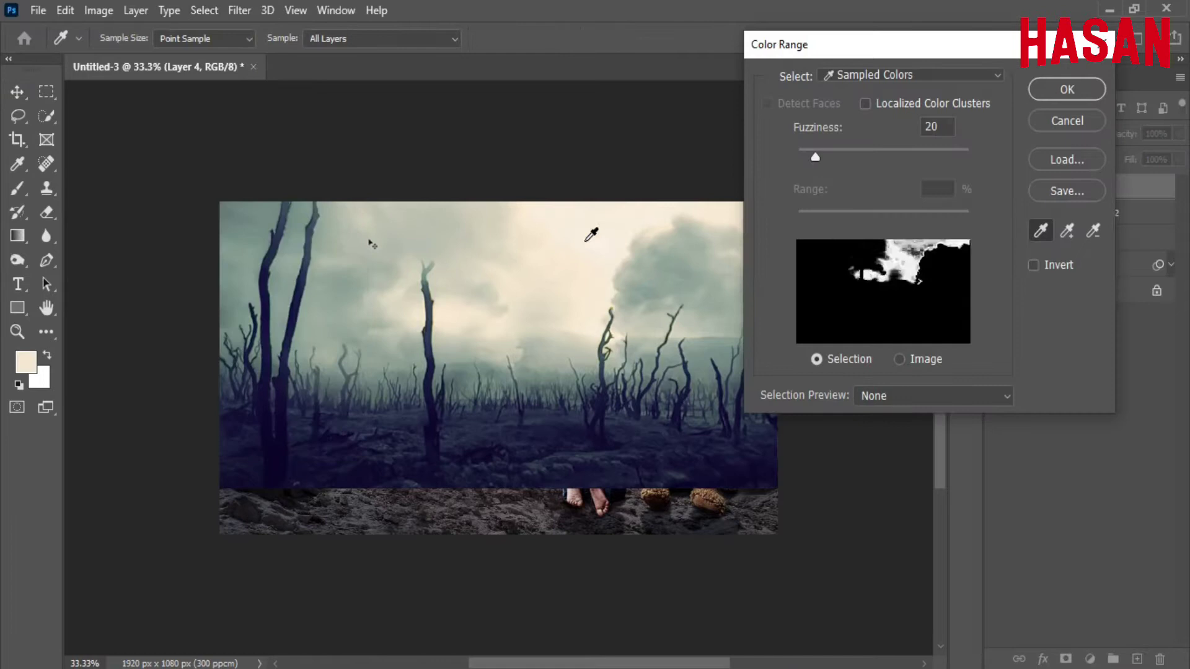
left_click(1067, 231)
left_click(458, 333)
left_click(372, 315)
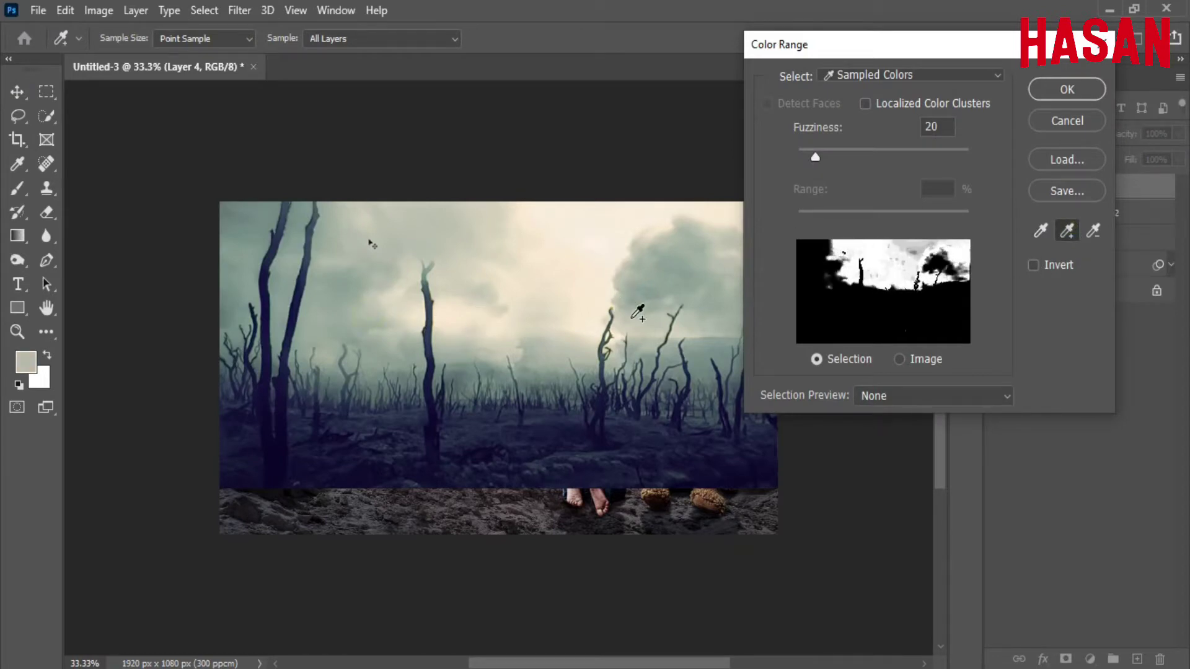
left_click(687, 340)
left_click(708, 356)
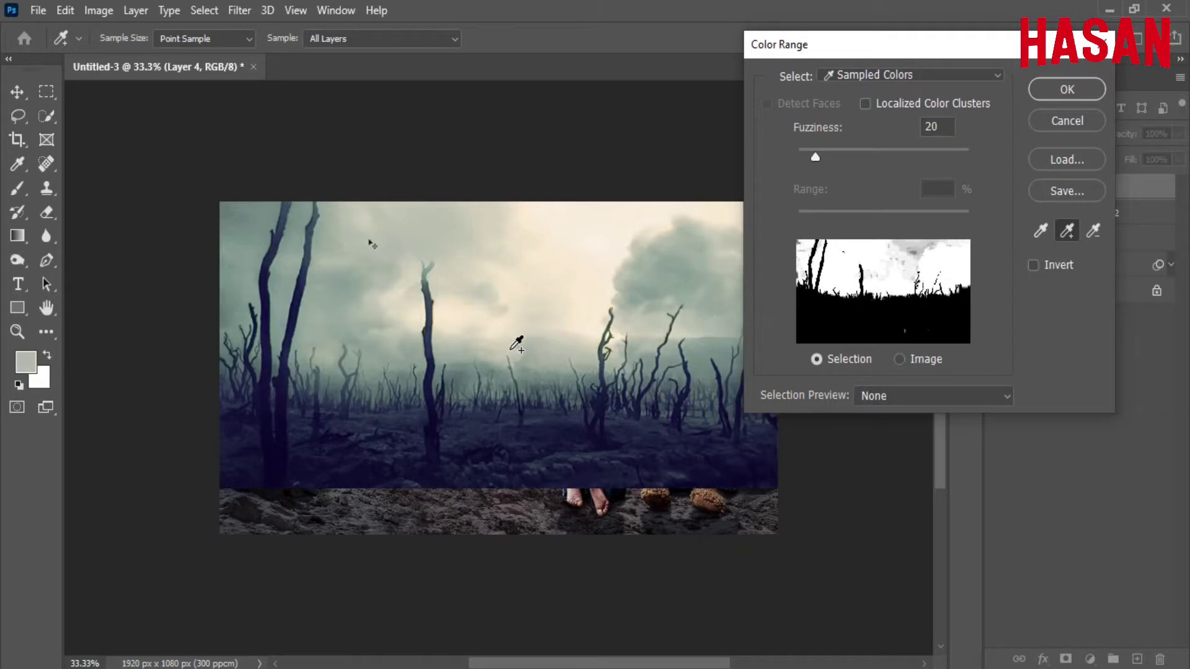
left_click(1039, 99)
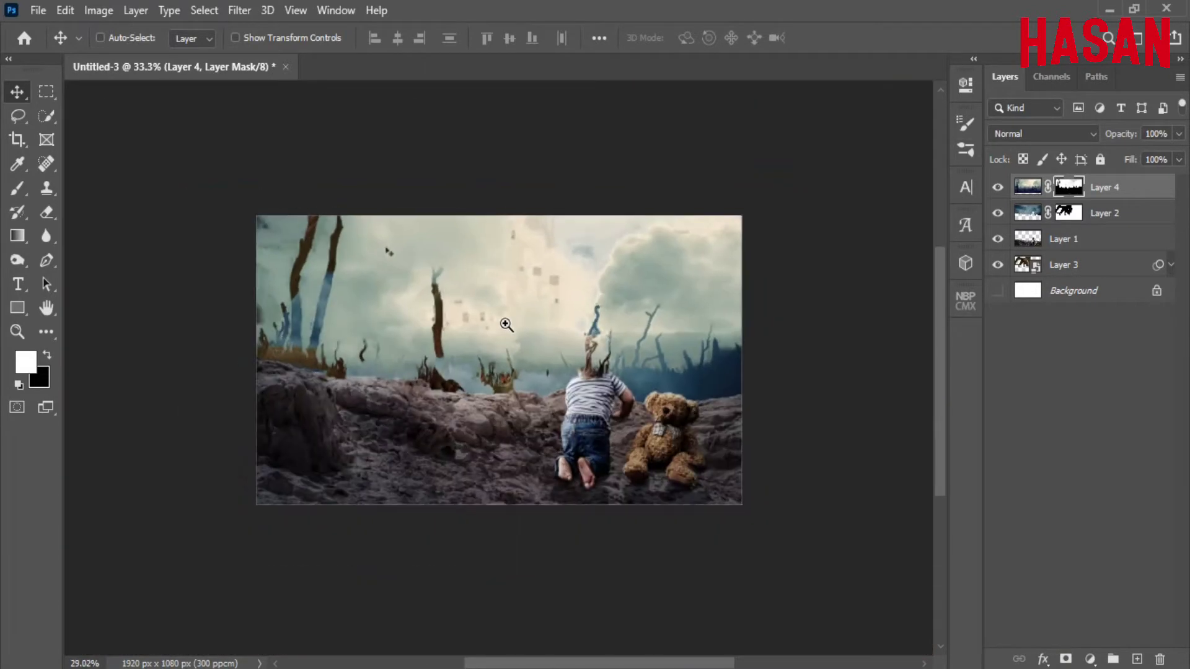
double_click(1075, 189)
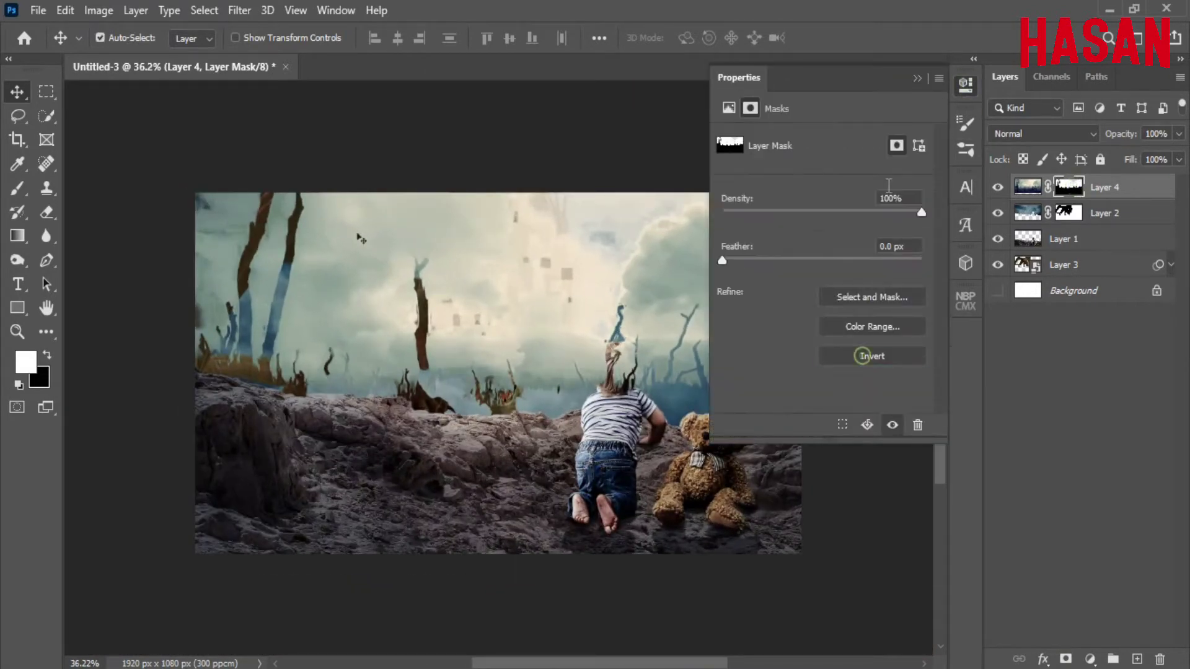
Invert the forest mask to hide its sky and widen the layer slightly
left_click(868, 354)
left_click(817, 275)
key("ctrl+plus")
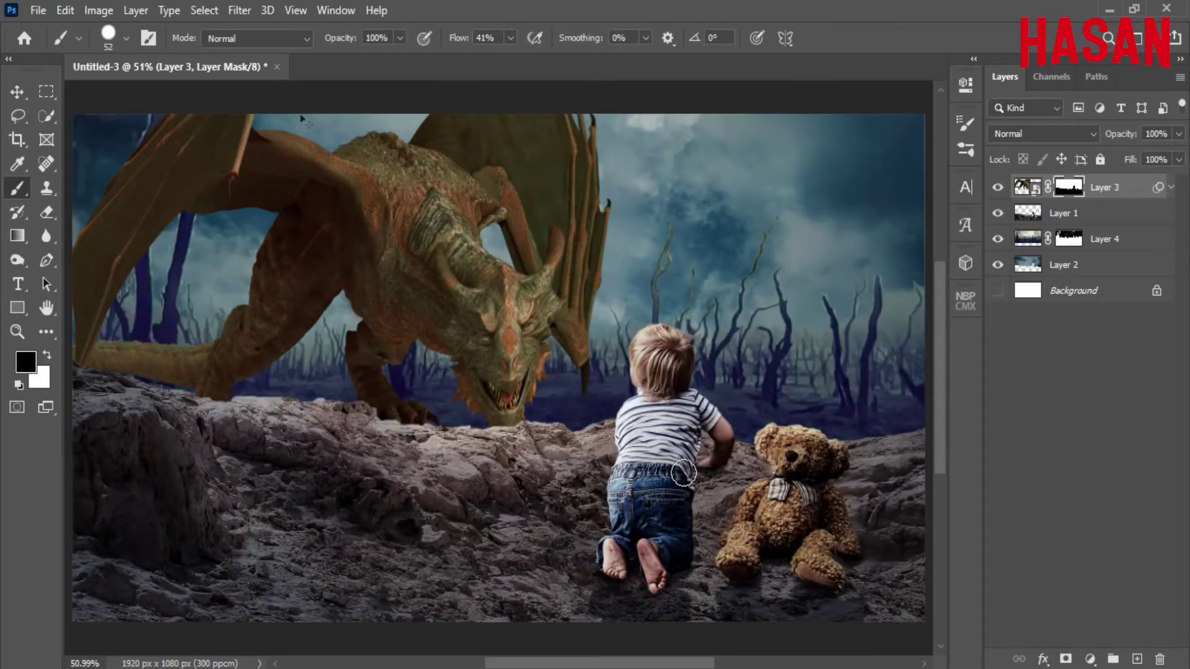
left_click(1031, 221)
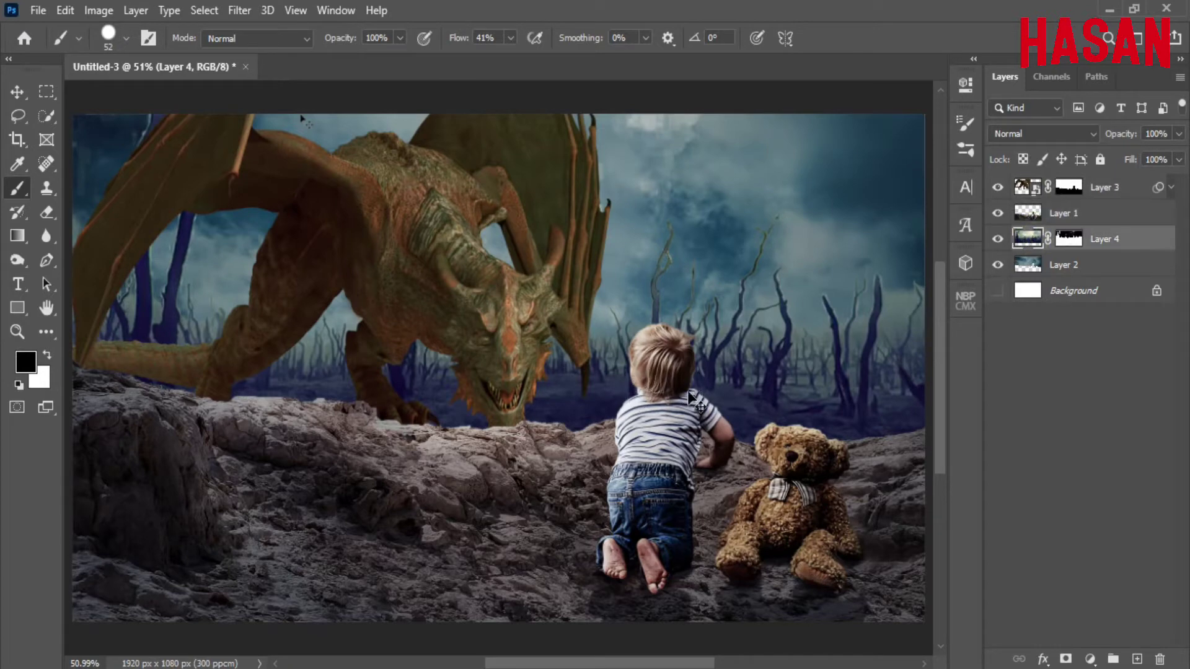
key("ctrl+t")
key("ctrl+minus")
left_click_drag(776, 260, 784, 260)
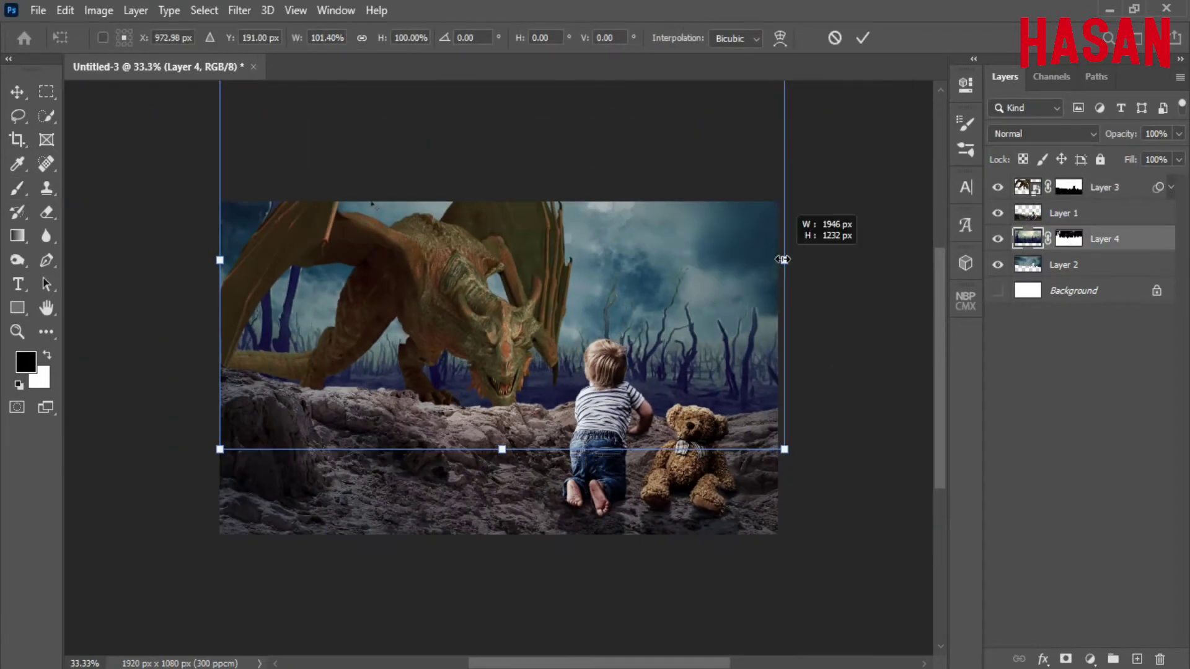
left_click_drag(219, 260, 213, 259)
left_click(863, 37)
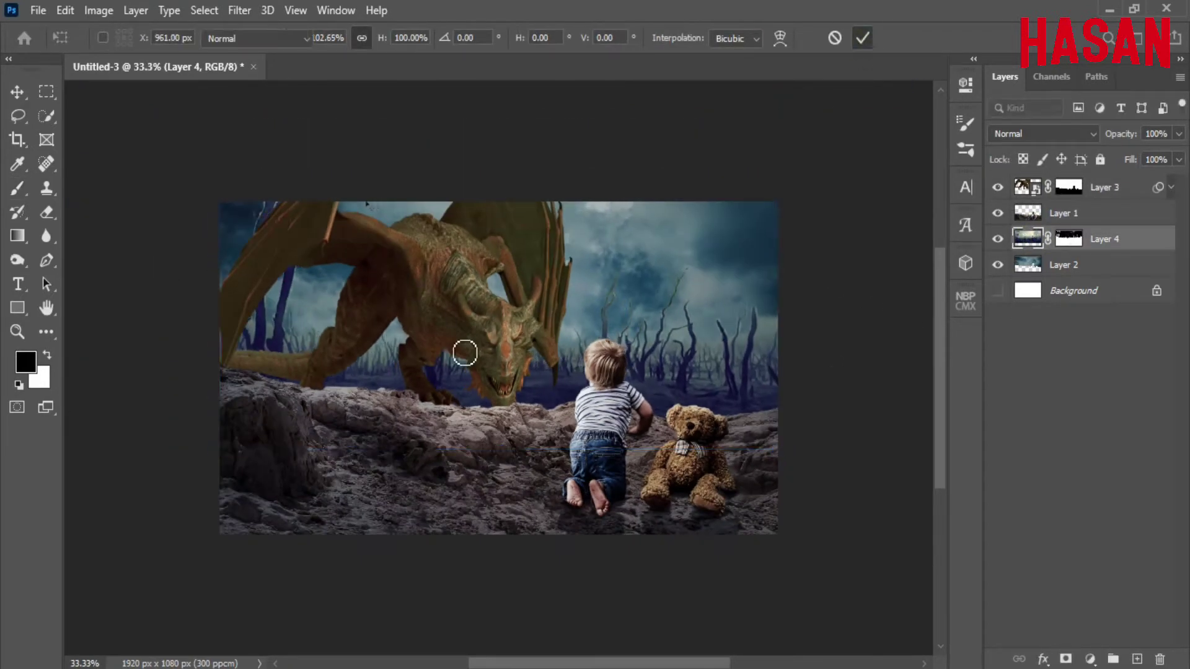
Lower the dead trees toward the horizon behind the dragon
key("ctrl+0")
key("ctrl+t")
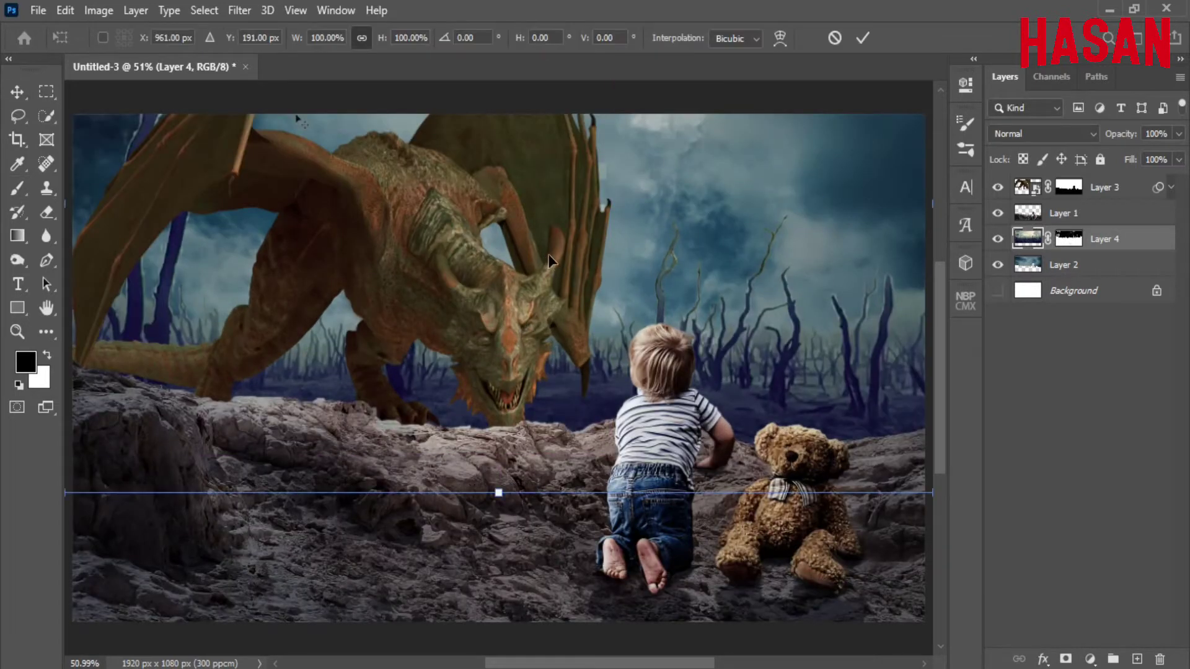
left_click_drag(719, 315, 727, 333)
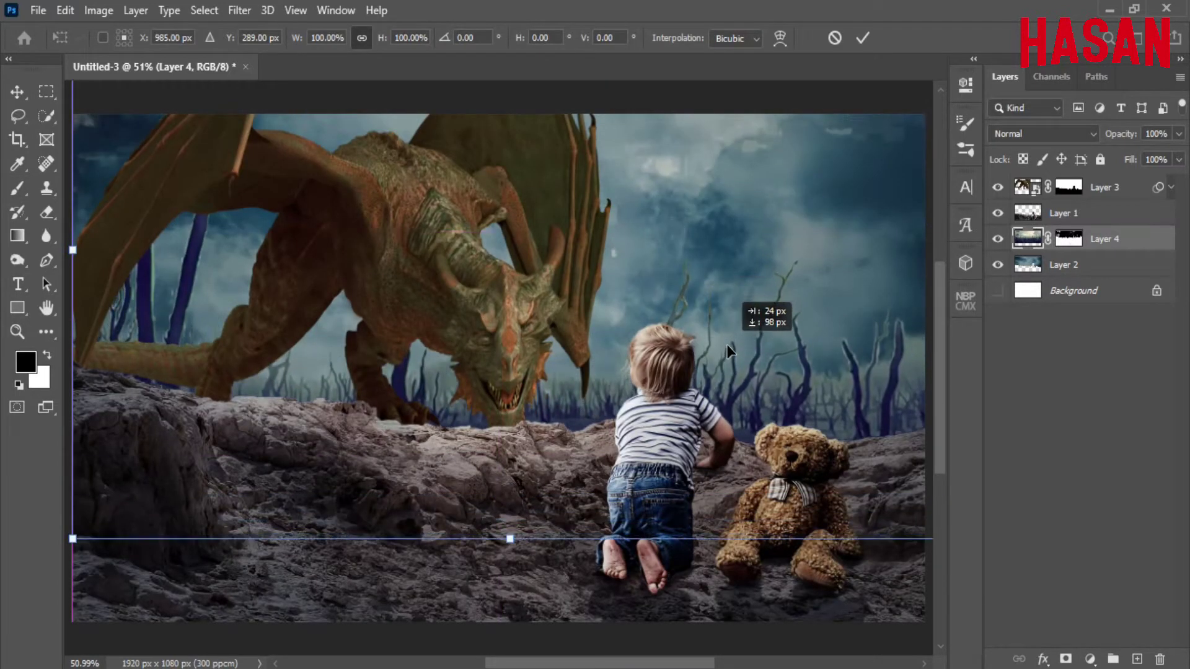
scroll(727, 345, "up", 1)
left_click_drag(730, 320, 731, 322)
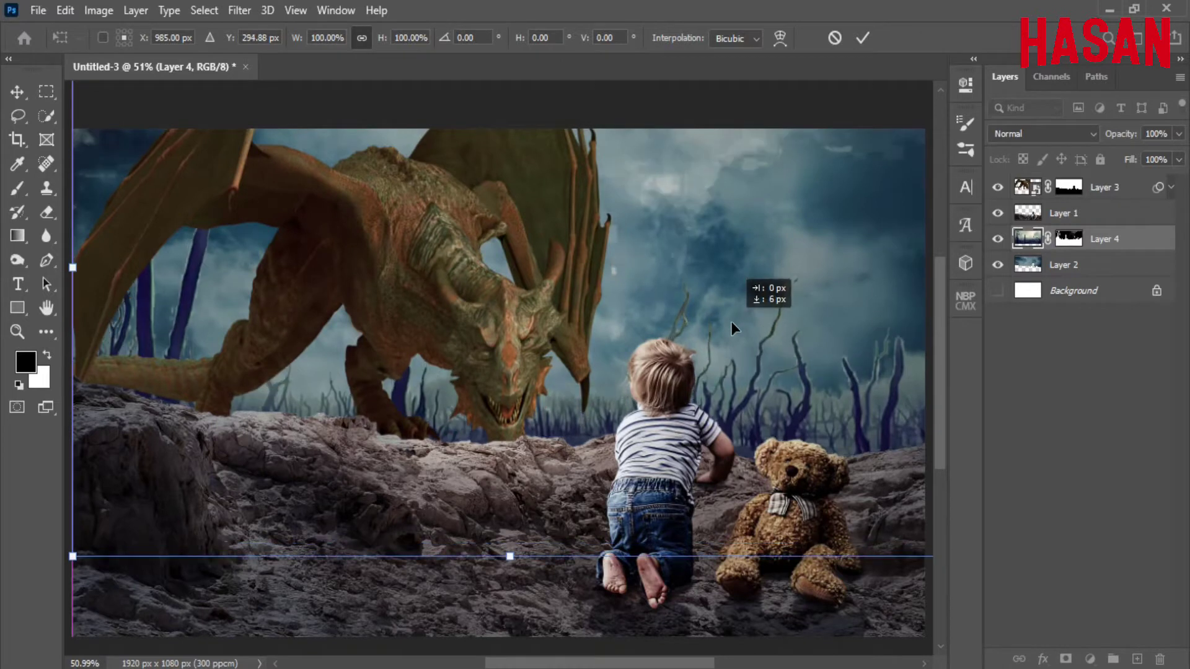
key("Return")
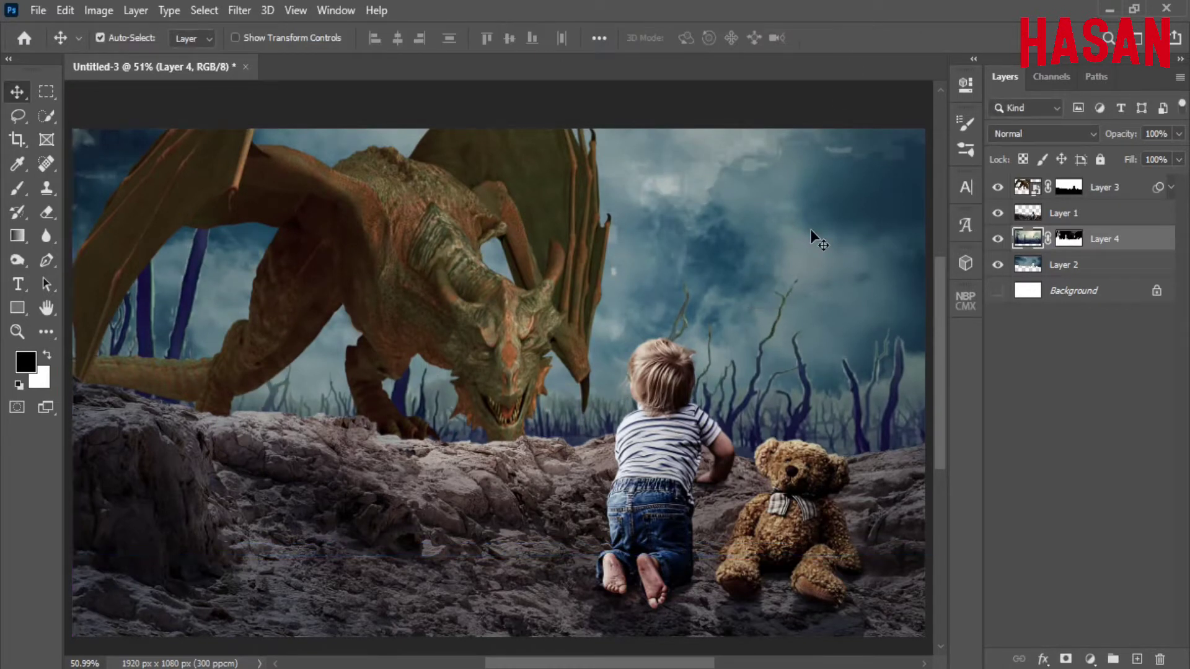
Add a black (#000000) Solid Color fill layer
left_click(1090, 658)
left_click(1109, 324)
left_click(842, 239)
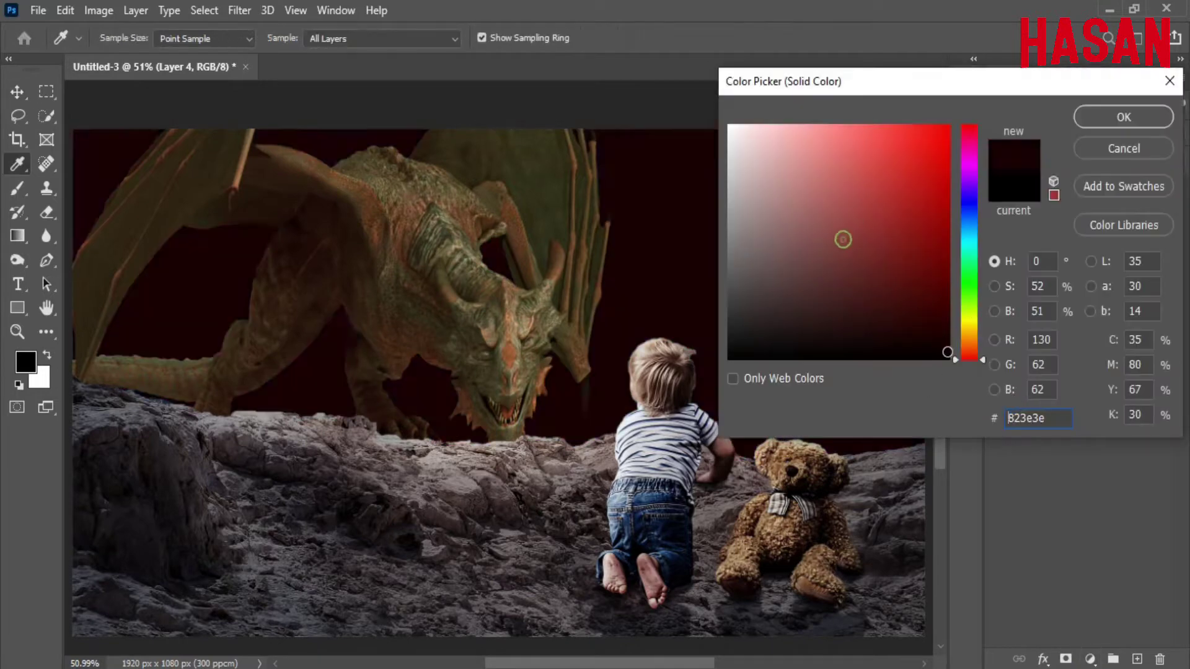
type("000000")
left_click(1123, 116)
Clip the black fill to the forest layer and set its opacity to 59%
right_click(1129, 240)
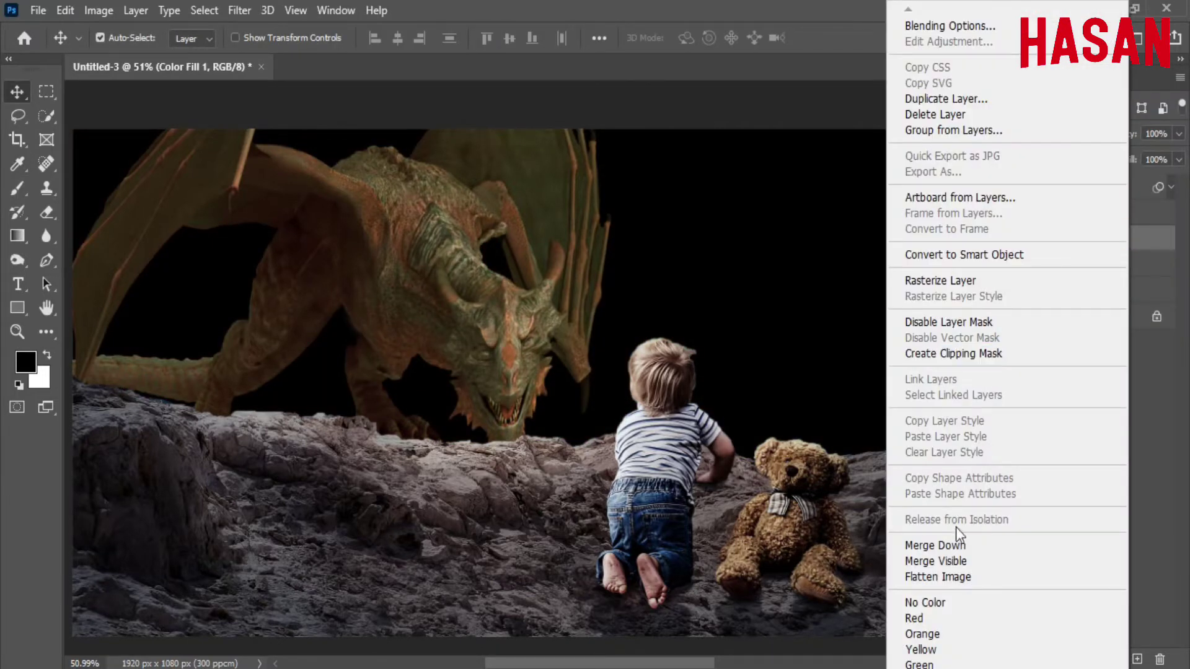
left_click(979, 353)
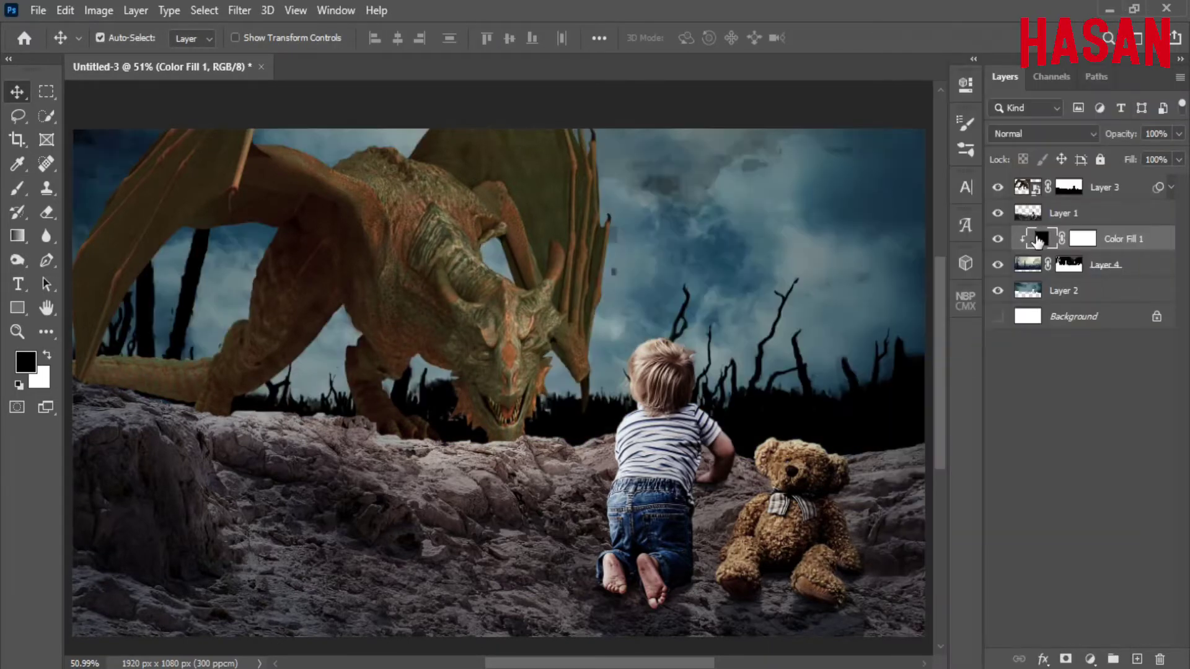
left_click_drag(1119, 138, 1082, 141)
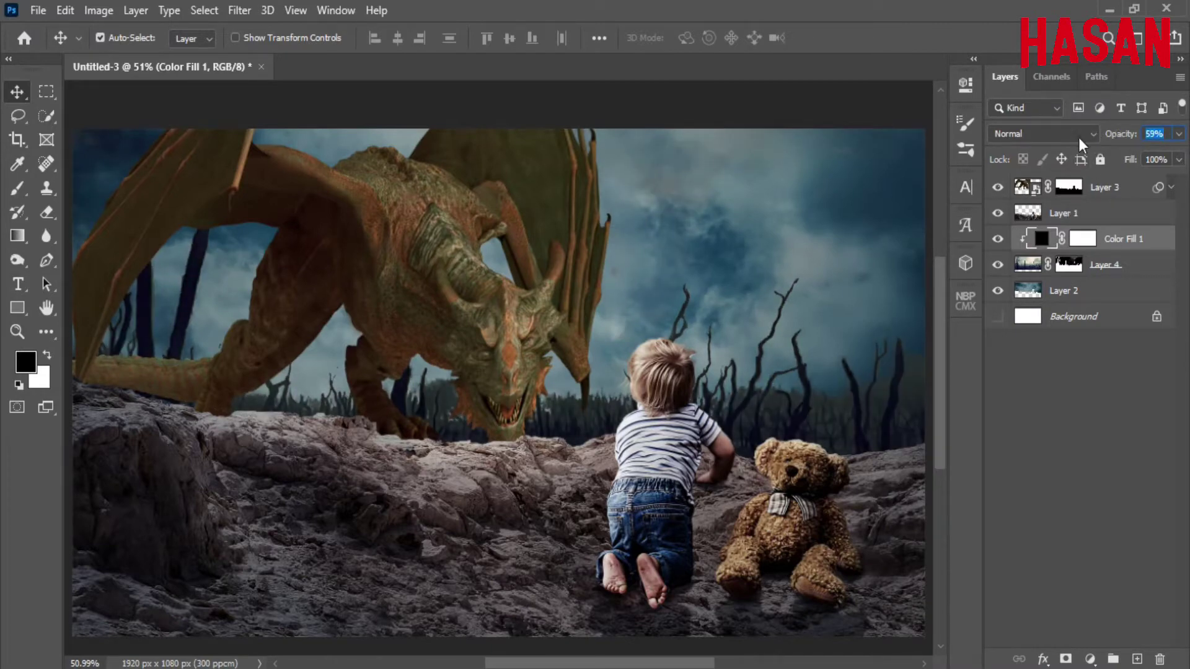
key("Return")
key("ctrl+minus")
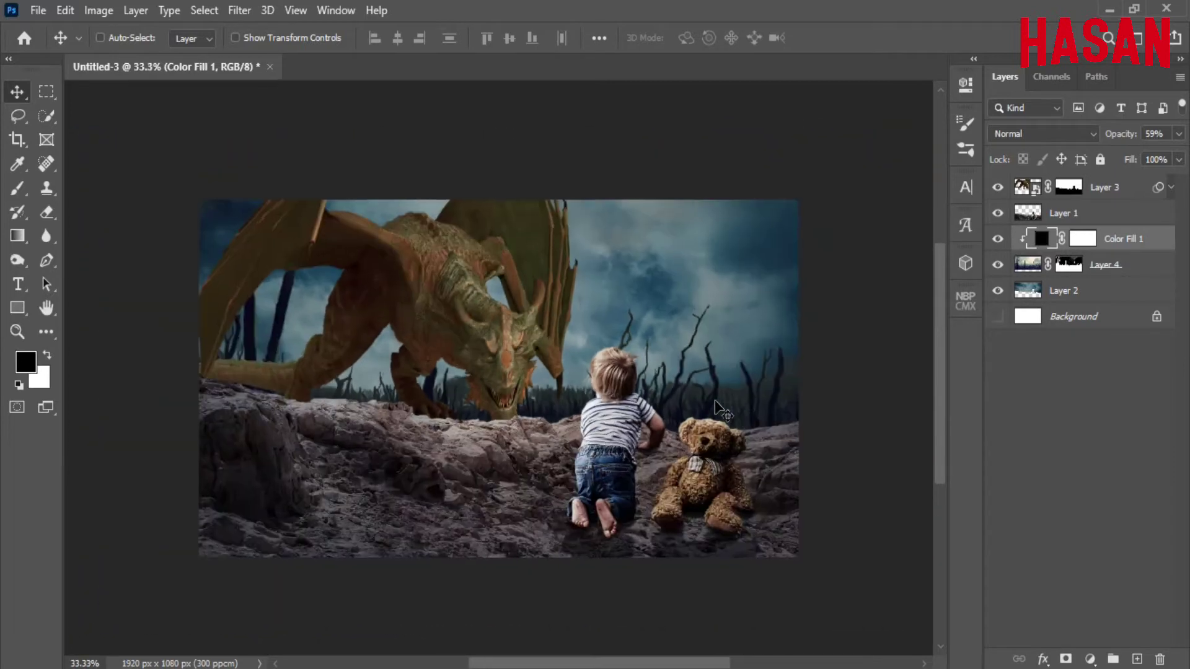
key("ctrl+plus")
Select Layer 1 with the child and centre the view on him
left_click(1030, 270)
left_click(645, 419)
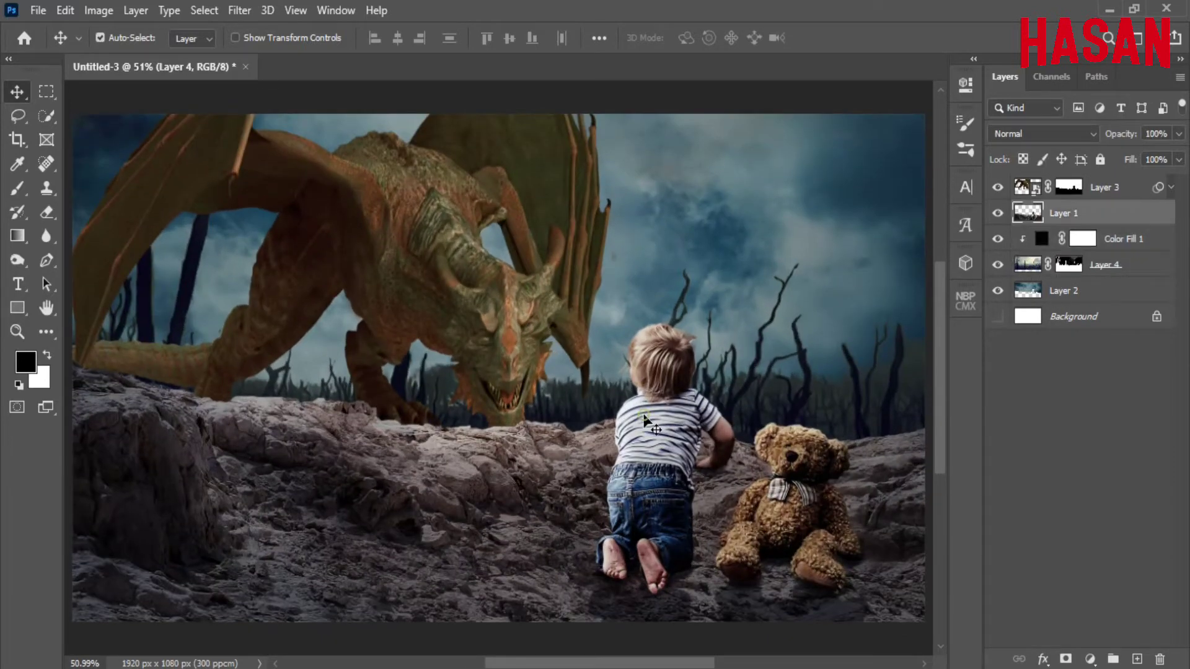
left_click(998, 213, "alt")
scroll(705, 374, "up", 3)
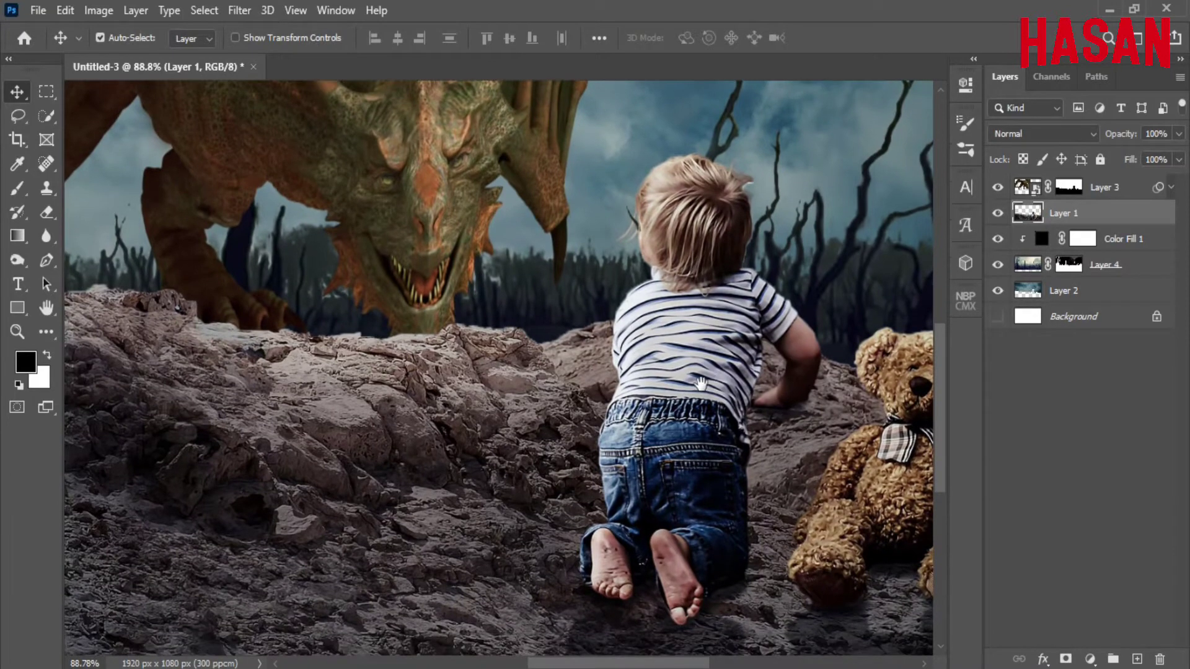
left_click_drag(705, 373, 684, 370)
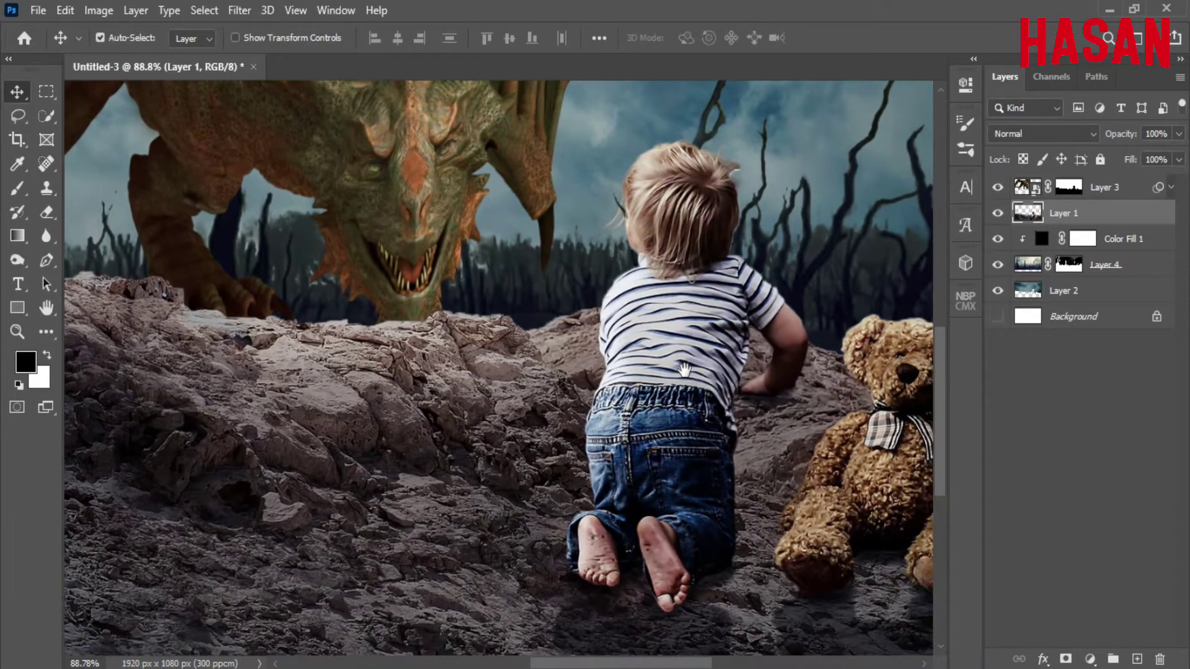
Start tracing the child with the Pen tool, placing a curved point at his shoulder
left_click(50, 266)
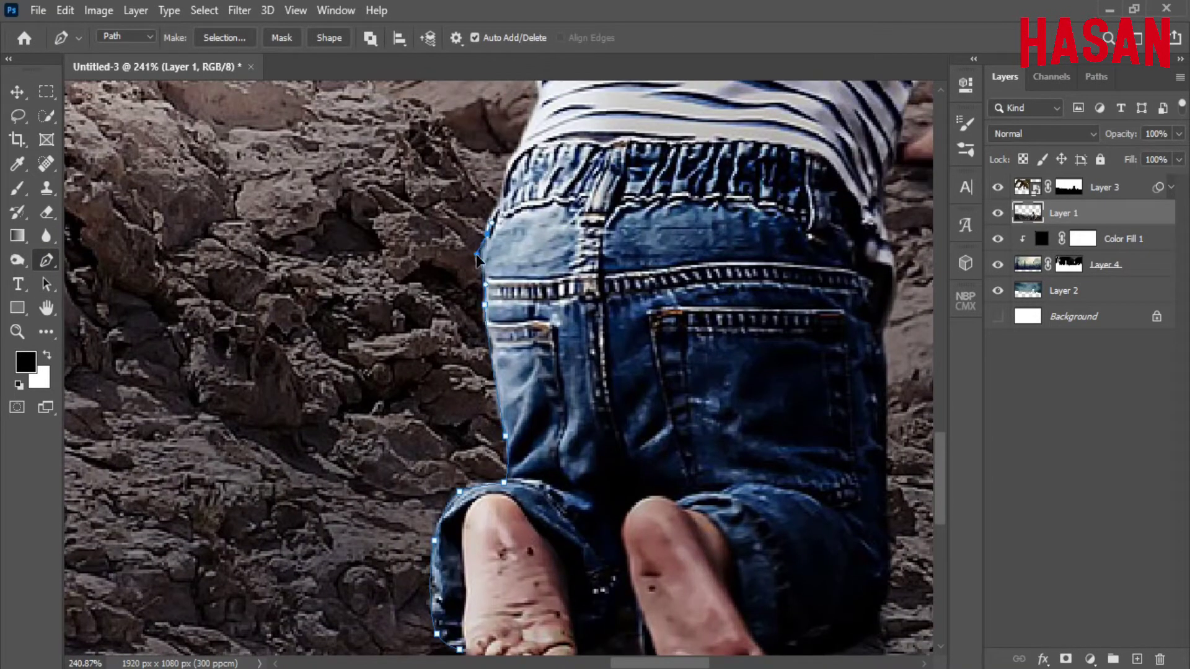
scroll(477, 260, "up", 1)
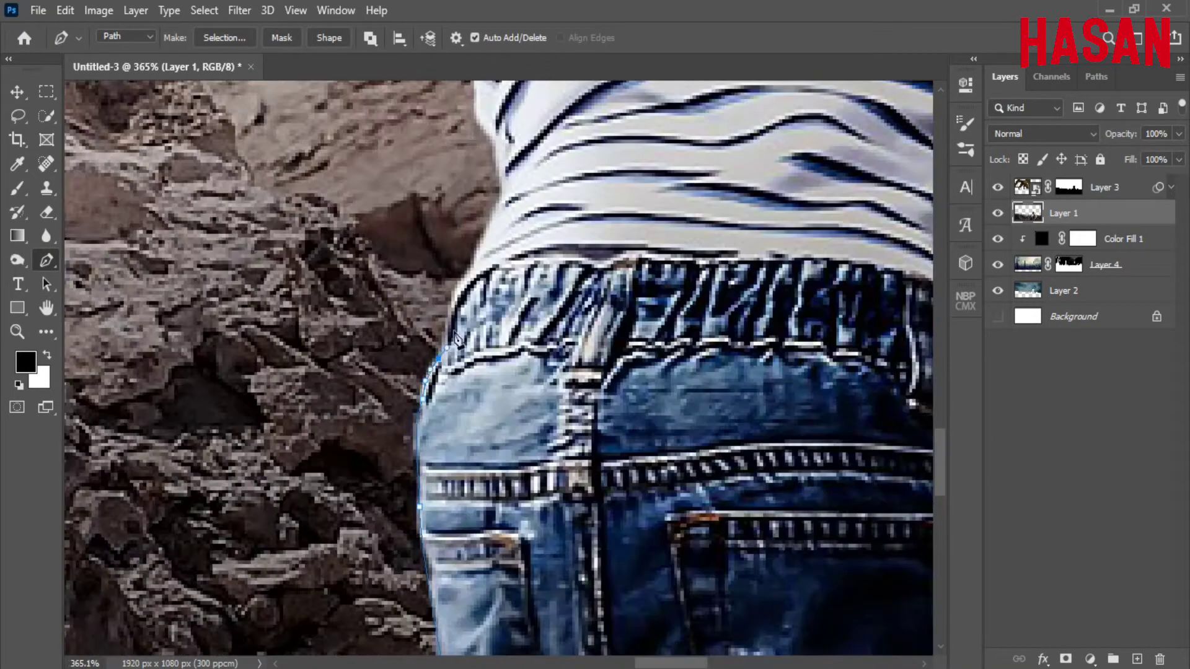
scroll(477, 266, "up", 1)
scroll(489, 428, "up", 1)
scroll(446, 280, "up", 2)
scroll(446, 280, "down", 1)
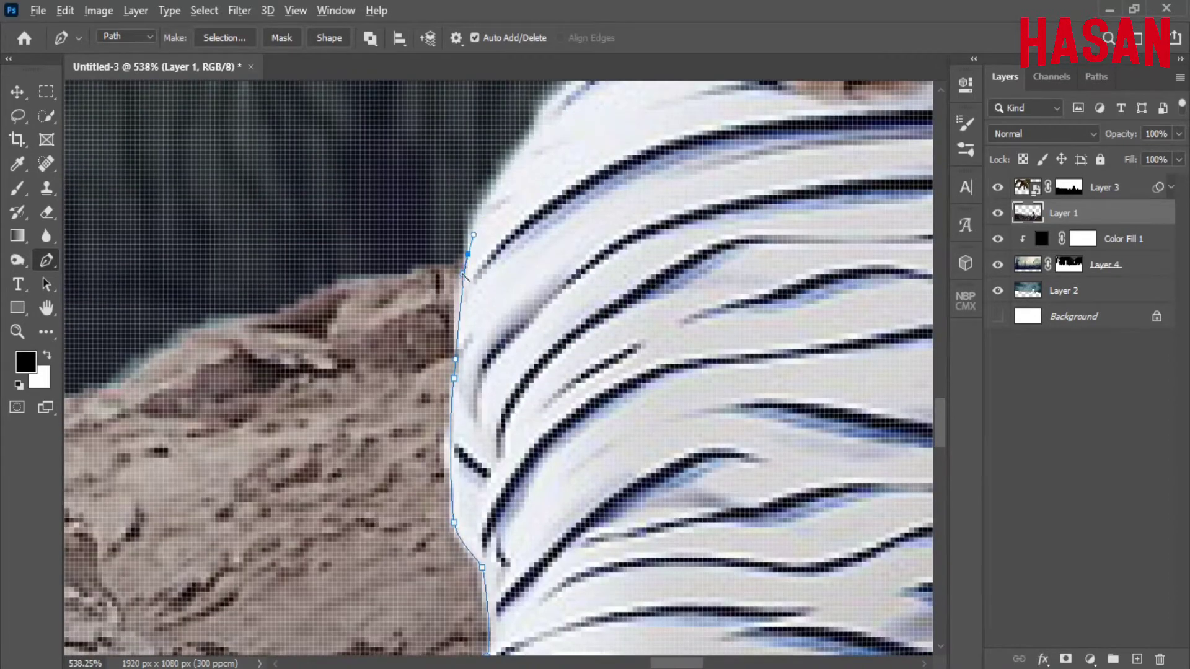
scroll(444, 372, "down", 1)
left_click_drag(563, 403, 576, 390)
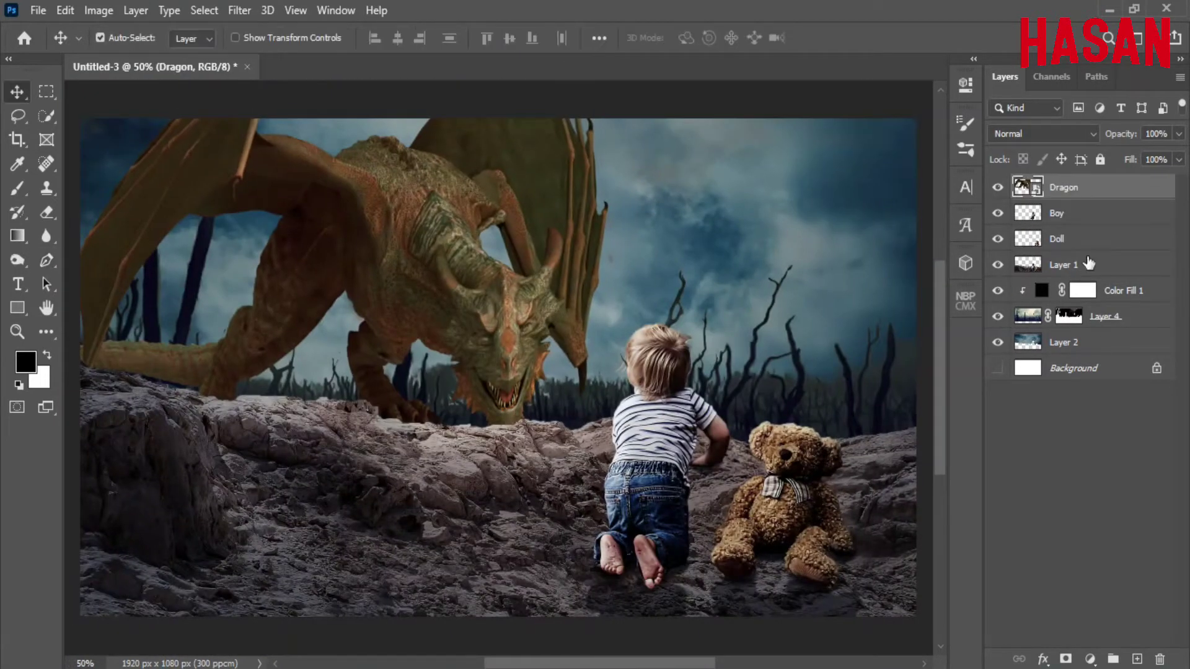
Add a Curves adjustment clipped to Doll and lower its midtones to darken the teddy bear
left_click(1089, 659)
left_click(1081, 429)
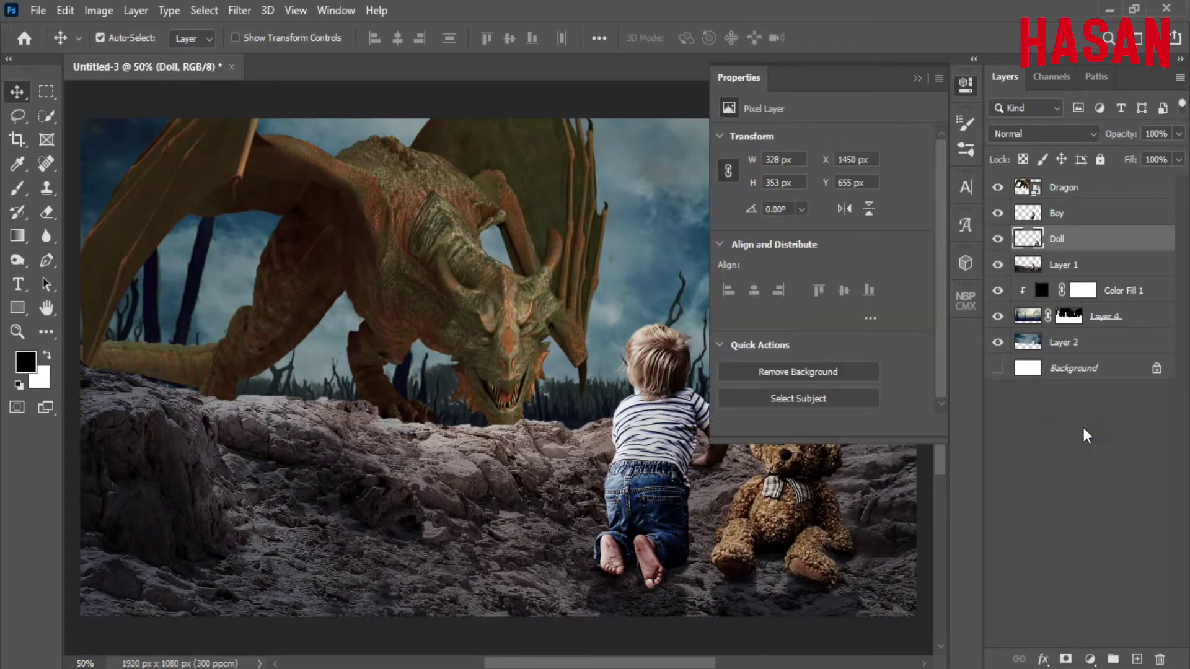
left_click(815, 425)
left_click_drag(657, 440, 490, 404)
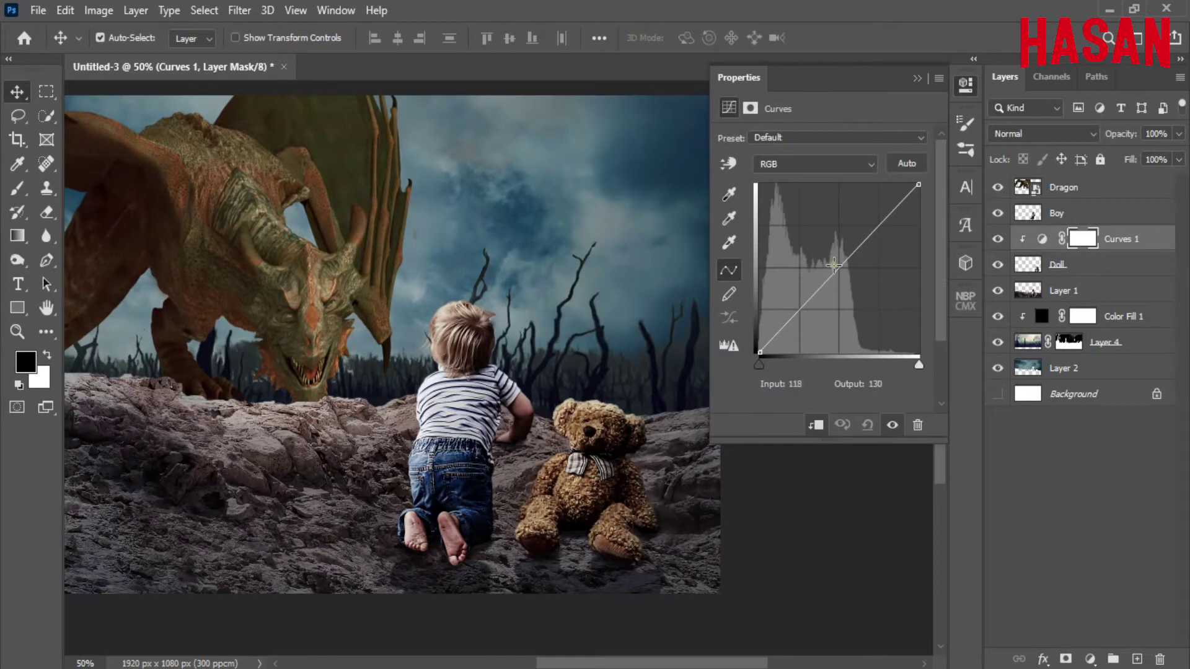
left_click_drag(834, 265, 834, 276)
left_click(917, 78)
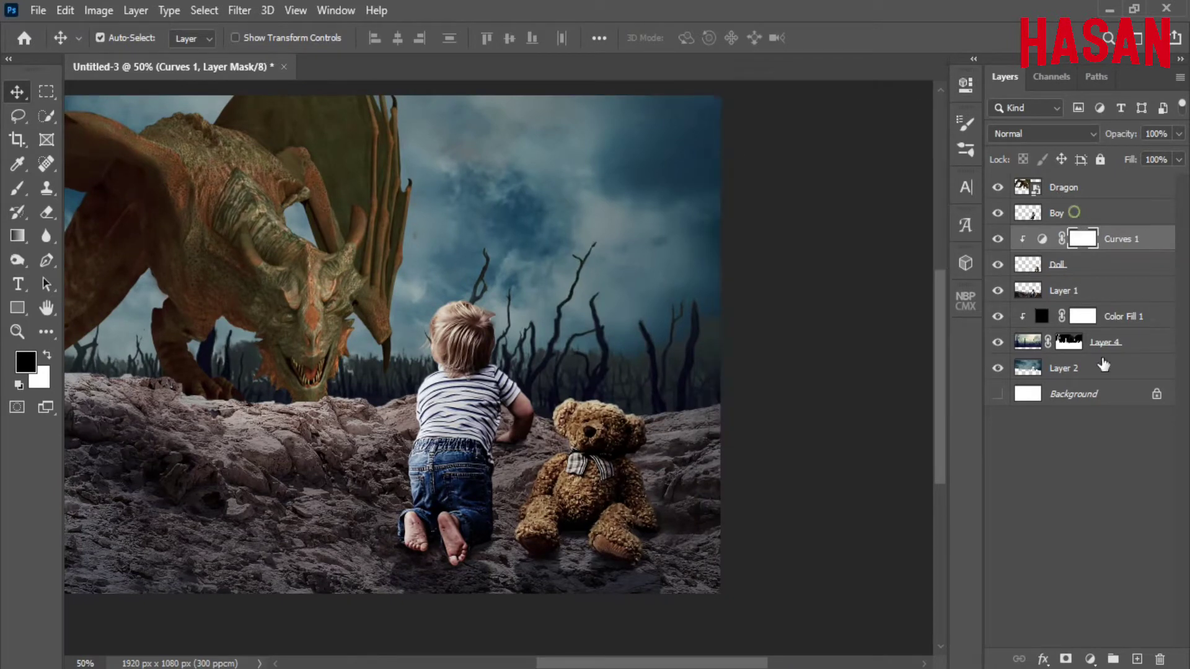
Add a Curves adjustment clipped to Boy and pull its midtones down
left_click(1056, 213)
left_click(1090, 658)
left_click(1081, 430)
left_click(811, 423)
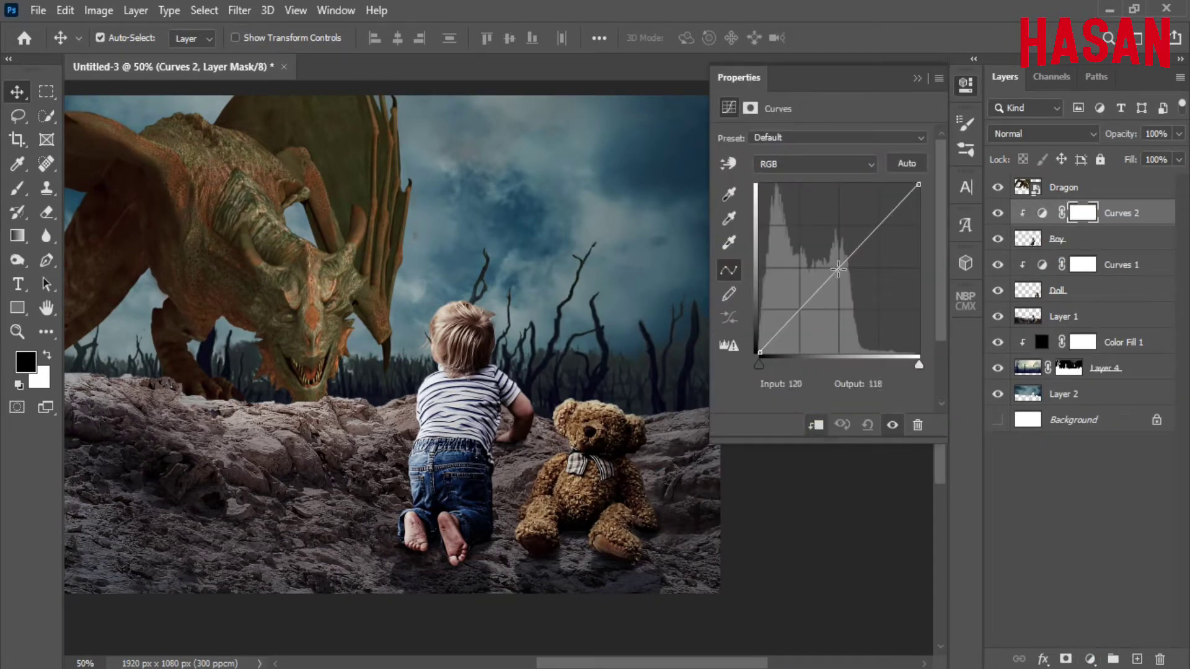
left_click_drag(838, 271, 838, 284)
left_click(917, 79)
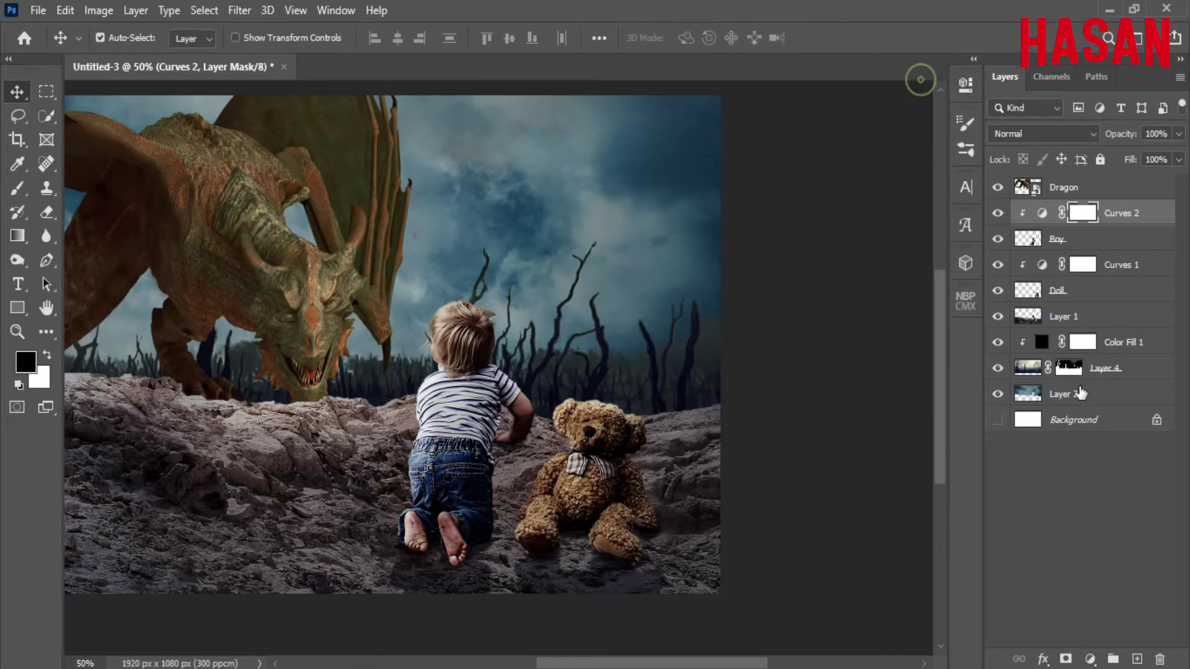
Add Curves 3 above Layer 1 and lower its midpoint to darken the rocky ground
left_click(1078, 394)
left_click(1083, 322)
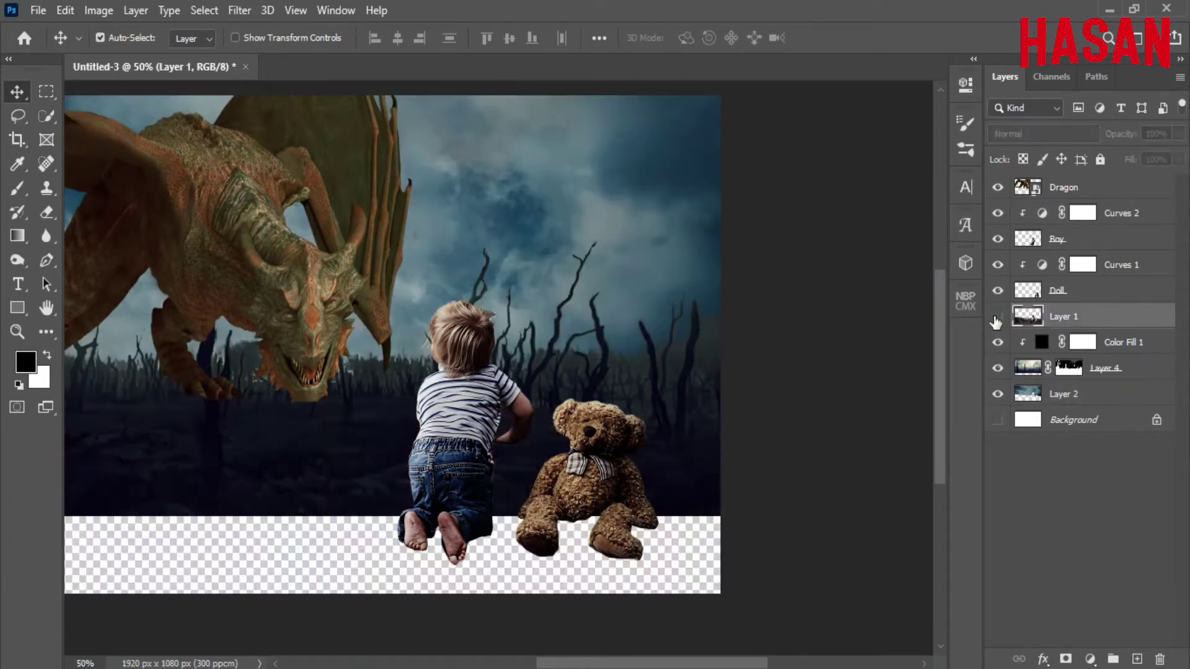
left_click(1090, 659)
left_click(1088, 425)
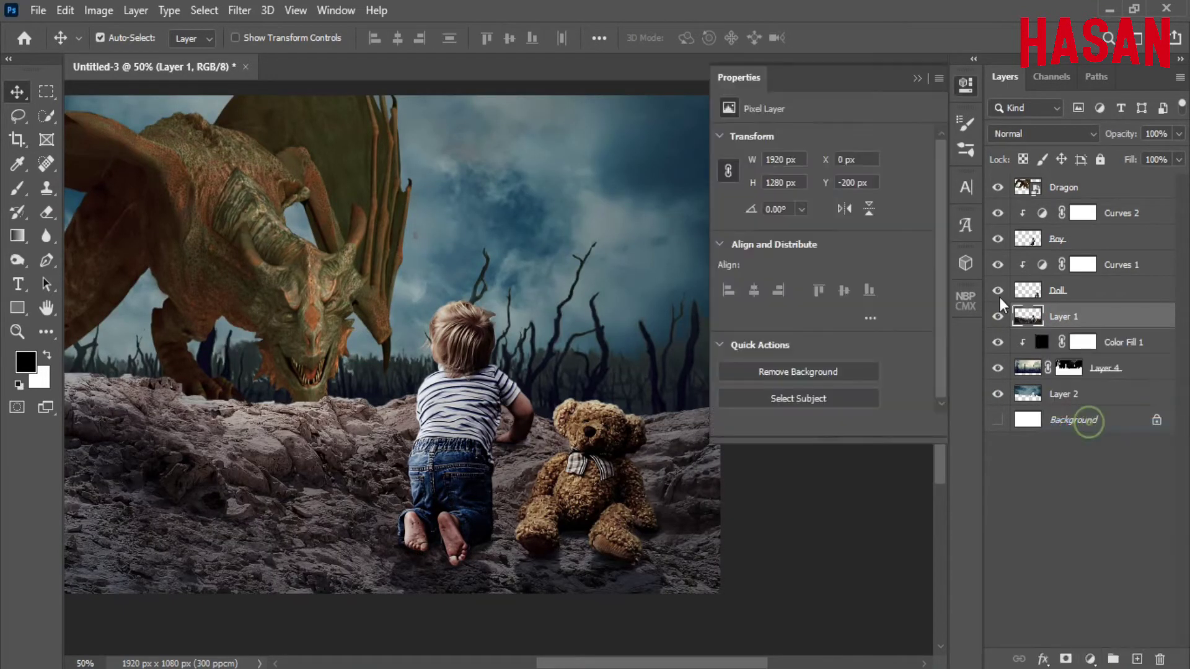
left_click_drag(838, 269, 838, 284)
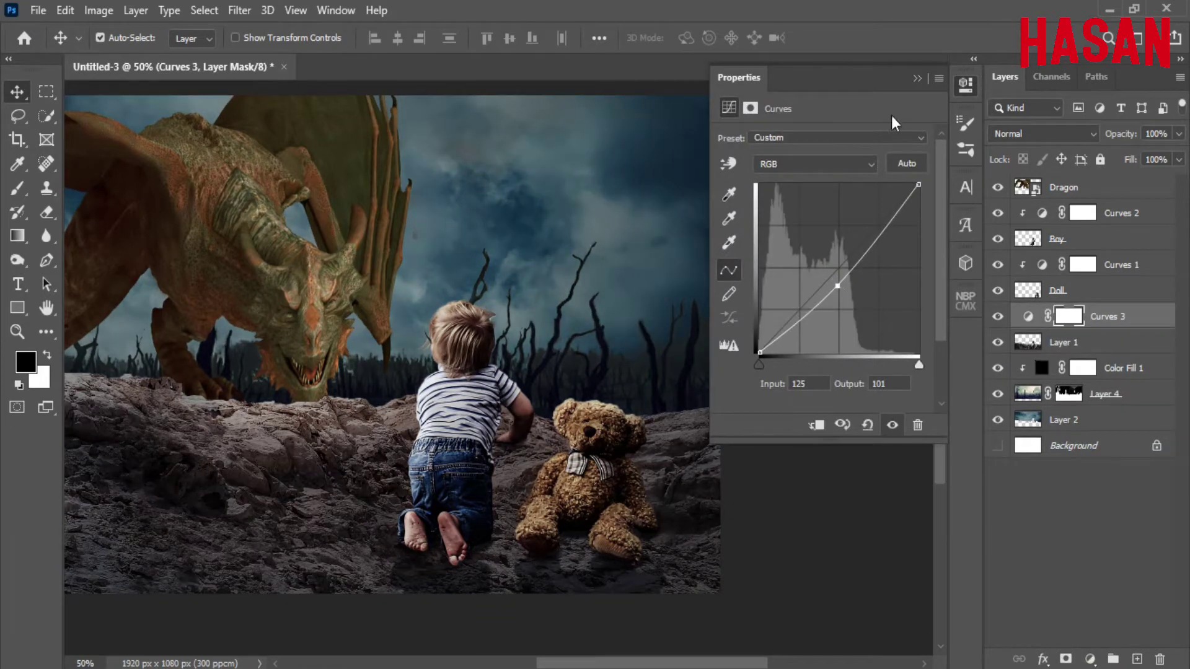
left_click(917, 78)
key("ctrl+0")
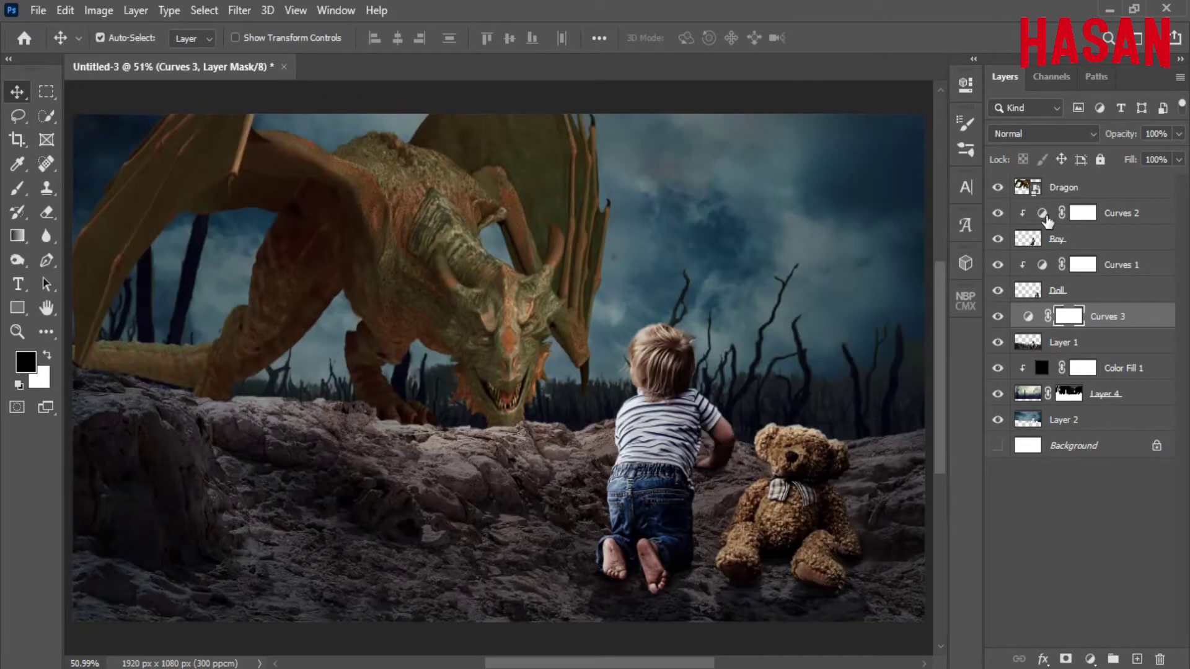
Add a Hue/Saturation layer clipped to Dragon, colorized at Hue 33 and Saturation 93
left_click(1104, 185)
left_click(1092, 658)
left_click(1106, 473)
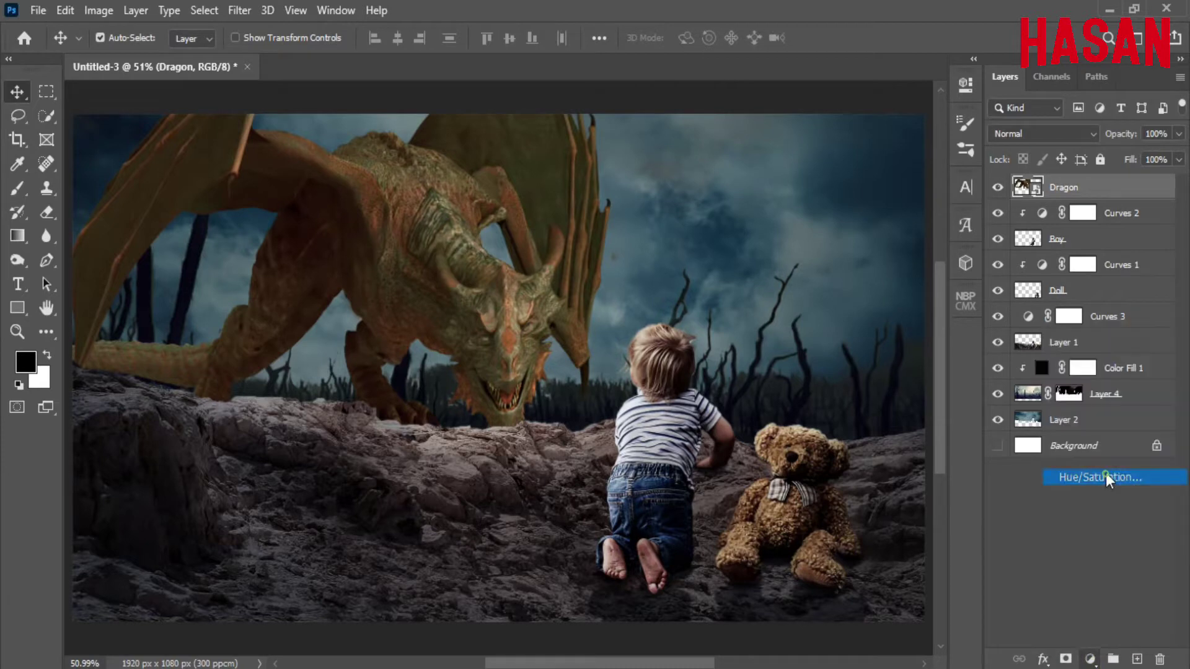
key("ctrl+alt+g")
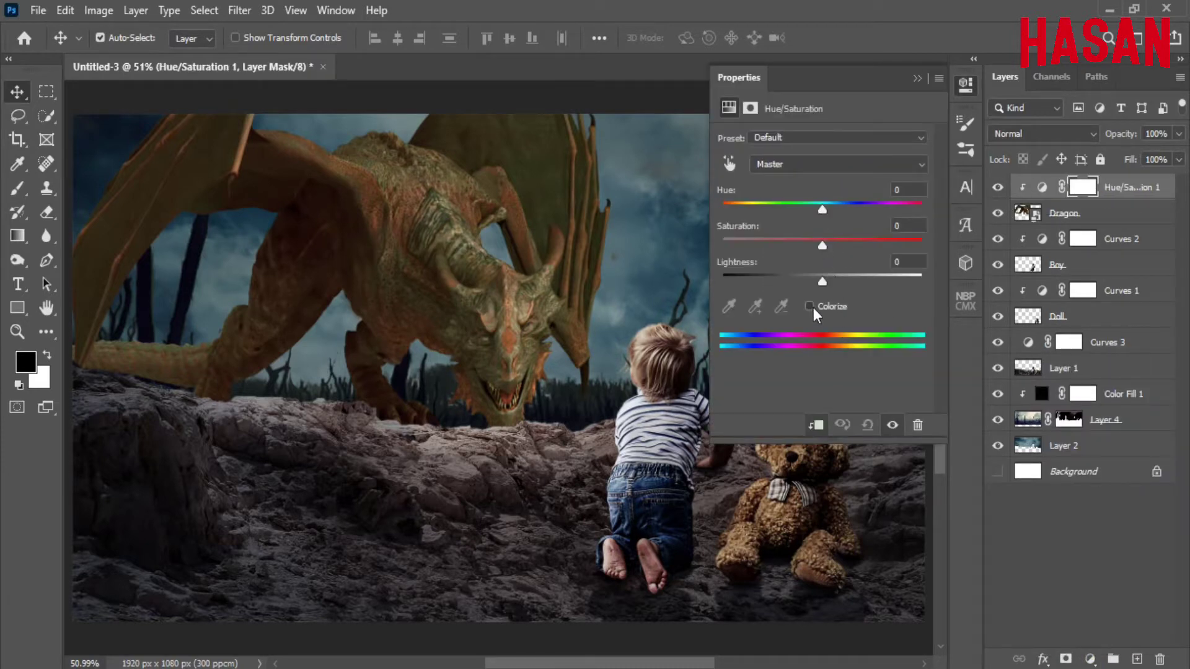
left_click(809, 306)
mouse_move(724, 209)
left_mouse_down()
mouse_move(875, 245)
mouse_move(741, 210)
left_mouse_up()
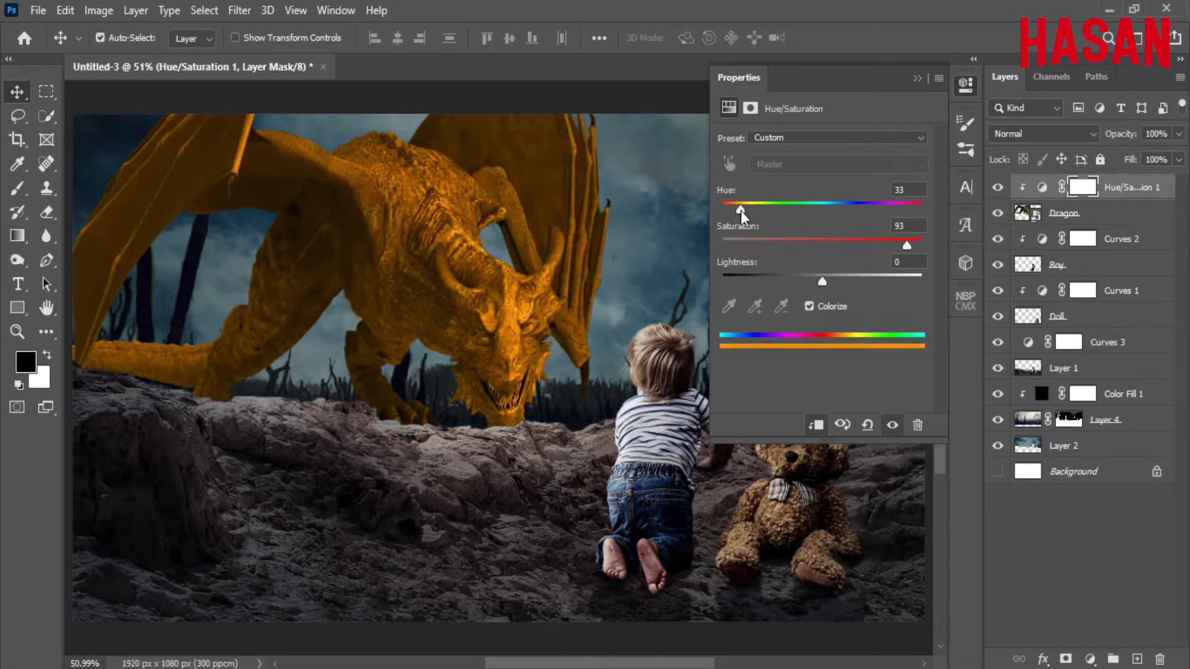
left_click(916, 78)
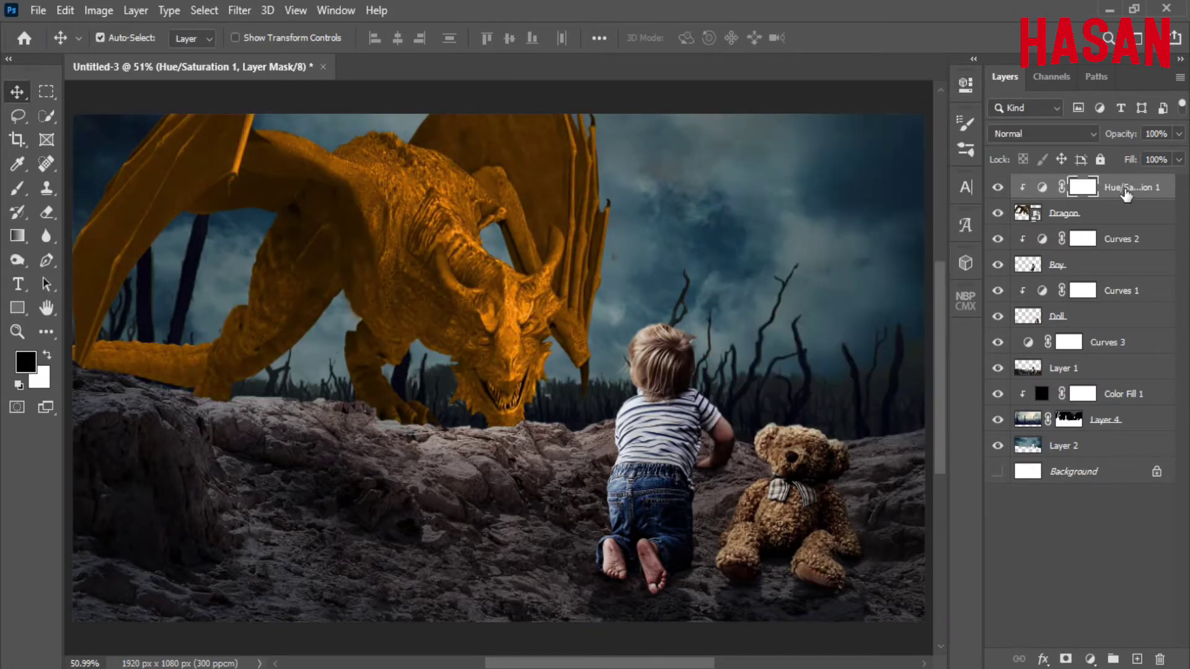
Replace the Hue/Saturation layer with an orange Solid Color fill in Linear Dodge (Add) mode
key("Delete")
left_click(1089, 659)
left_click(1087, 333)
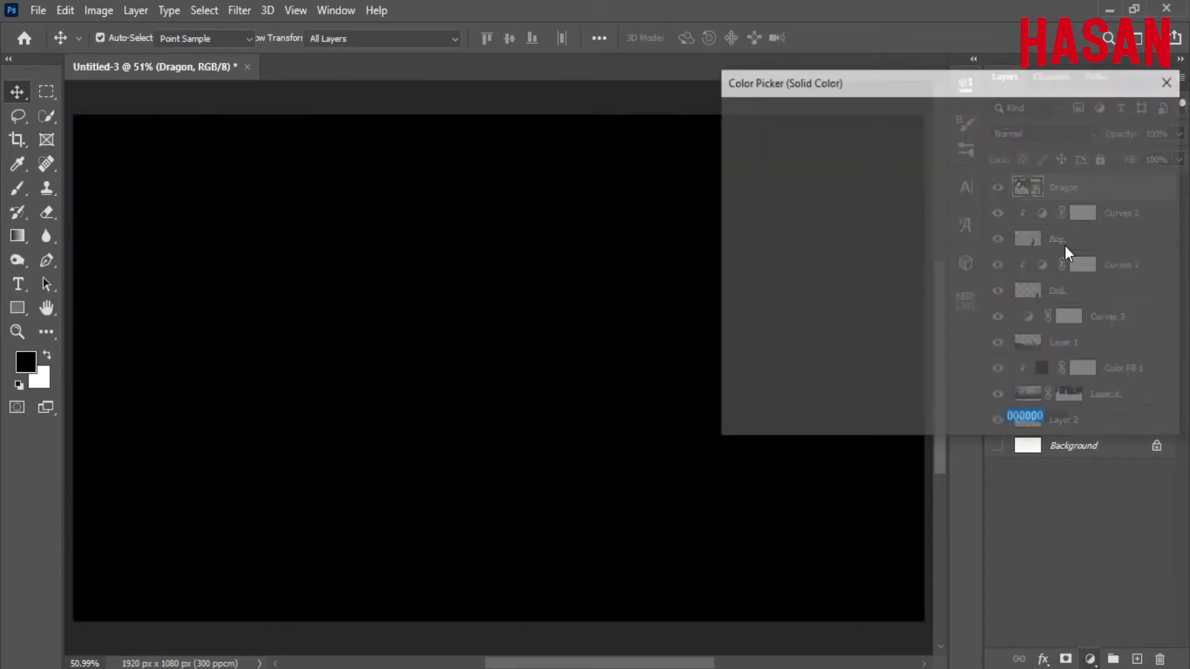
left_click(969, 335)
left_click(946, 160)
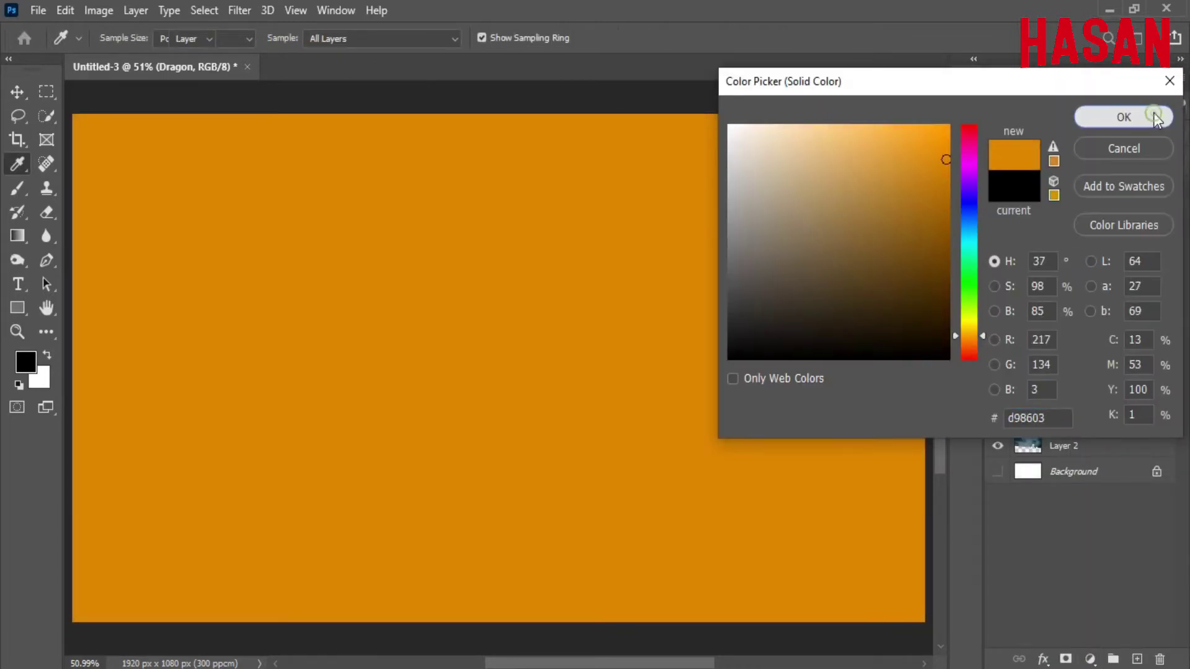
left_click(1123, 117)
left_click(1041, 134)
left_click(1054, 321)
Clip the orange fill to Dragon, deepen its colour, and open its mask properties
right_click(1156, 197)
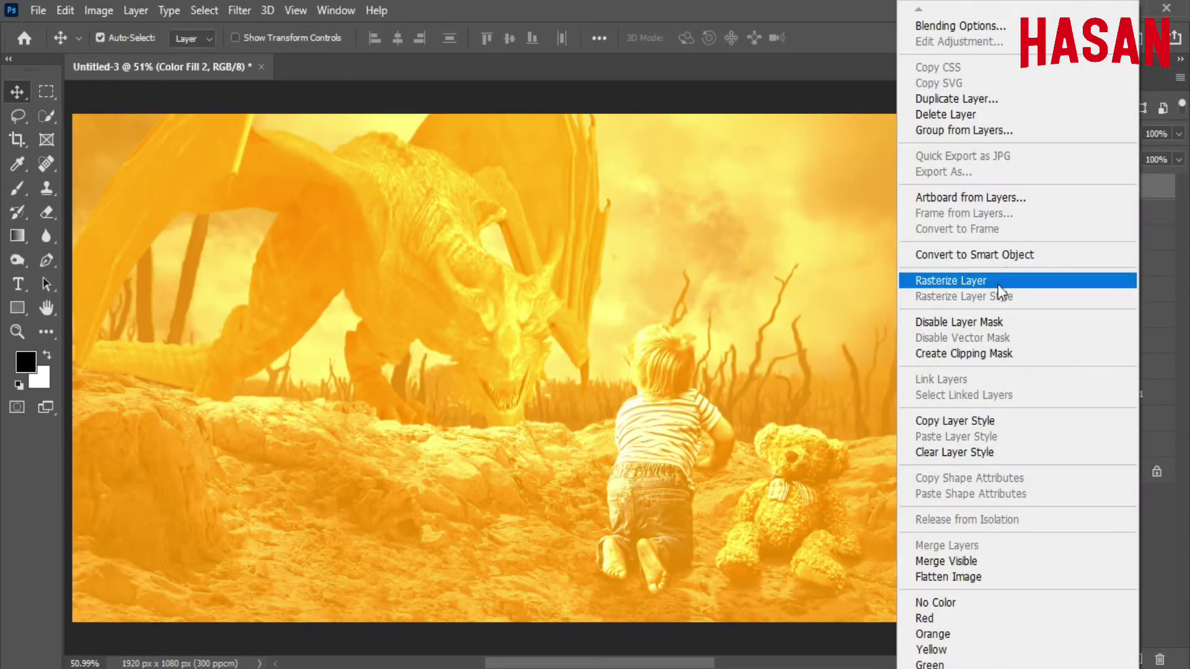
left_click(990, 353)
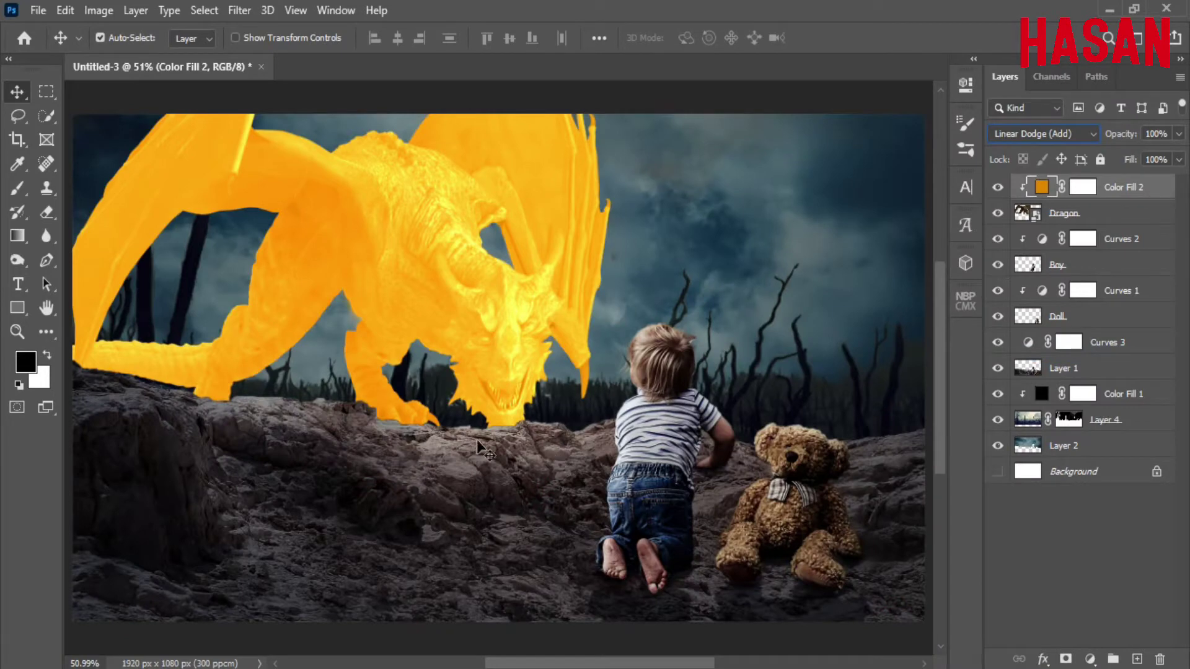
double_click(1047, 188)
left_click(982, 340)
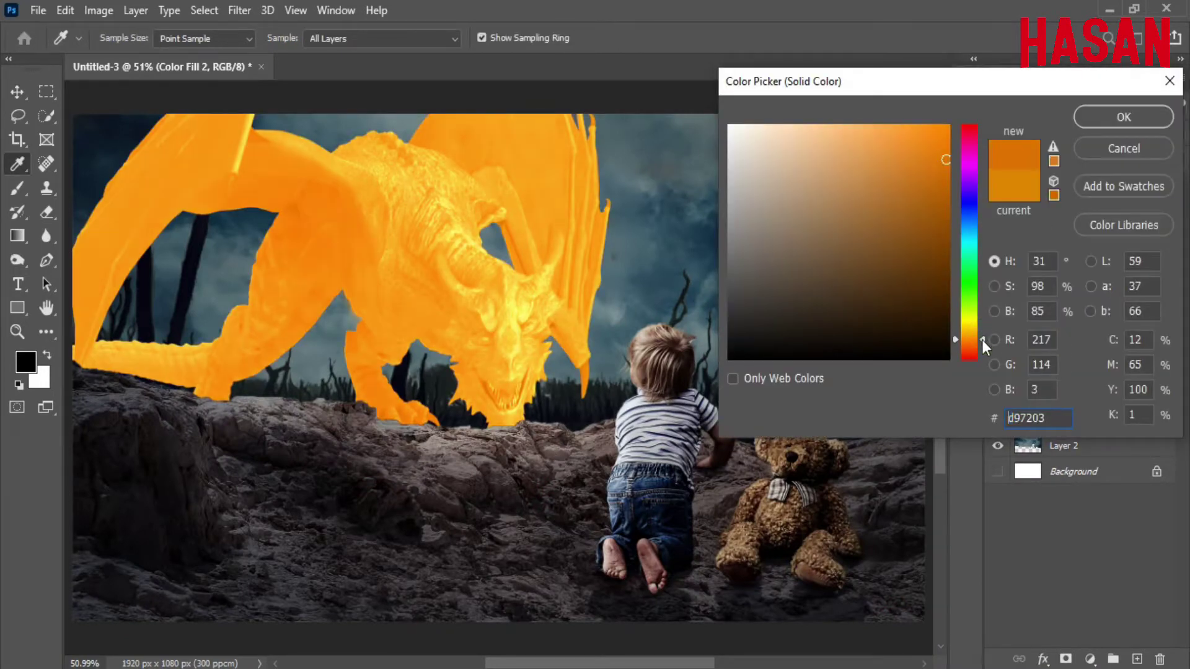
left_click(1121, 119)
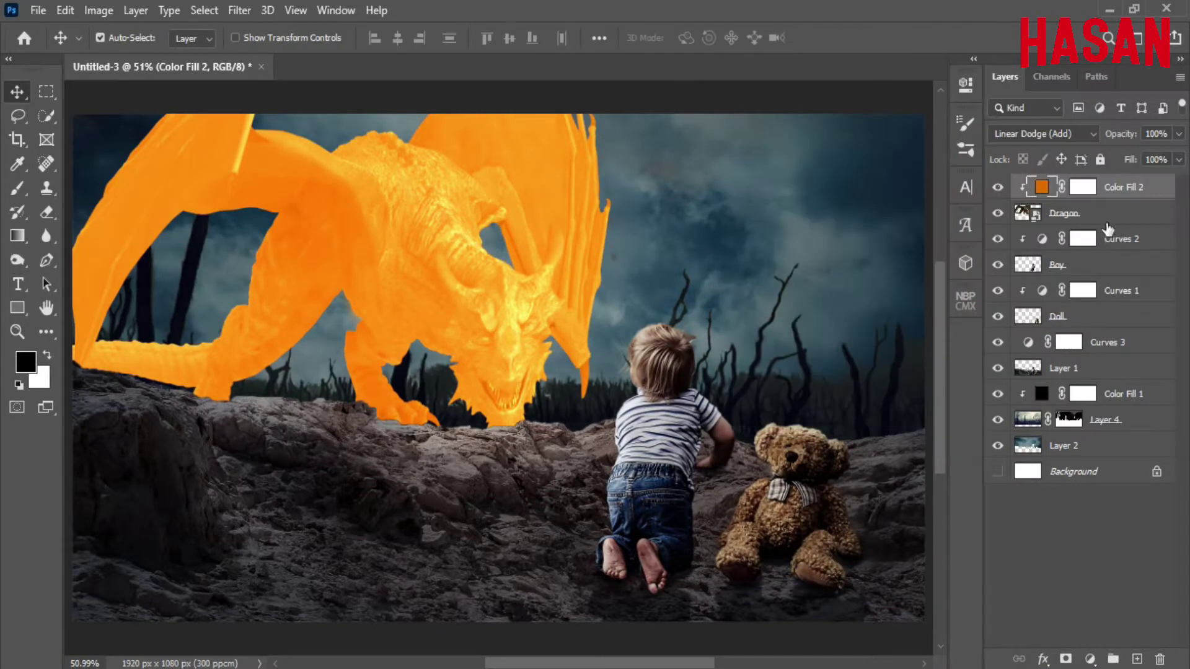
left_click(1073, 187)
left_click(966, 122)
Invert the Color Fill 2 mask and set up a smaller, low-flow brush
left_click(868, 351)
left_click(965, 123)
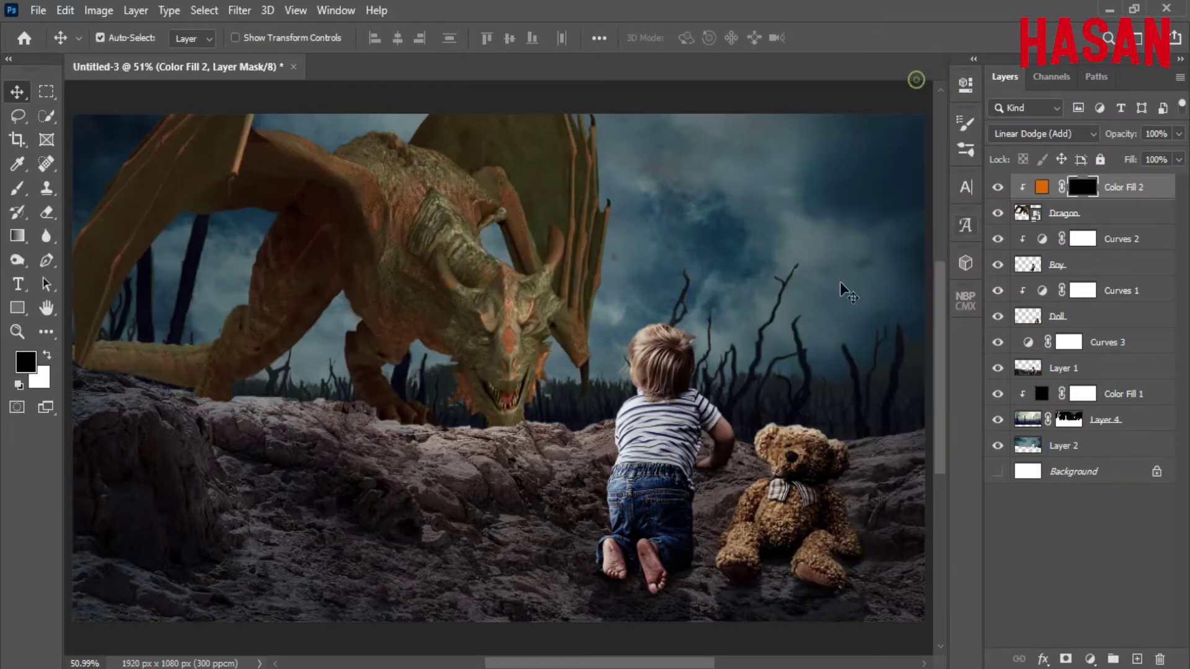
scroll(503, 433, "up", 3)
left_click(18, 200)
scroll(516, 459, "up", 3)
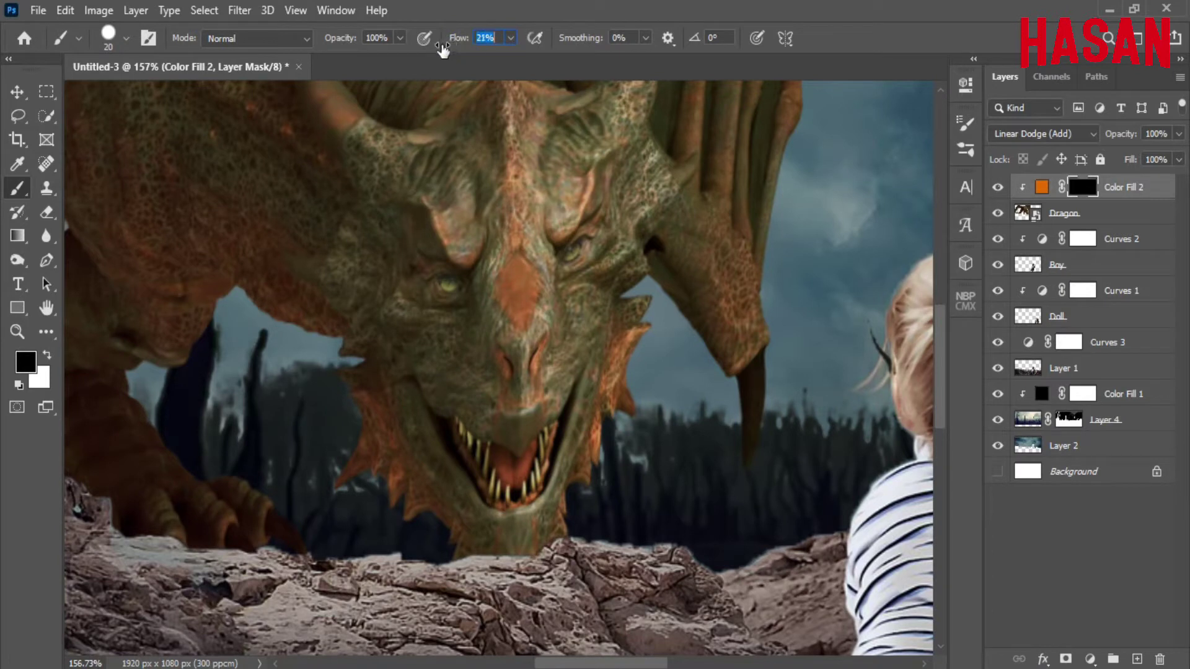
mouse_move(523, 407)
left_mouse_down()
mouse_move(564, 427)
mouse_move(467, 447)
left_mouse_up()
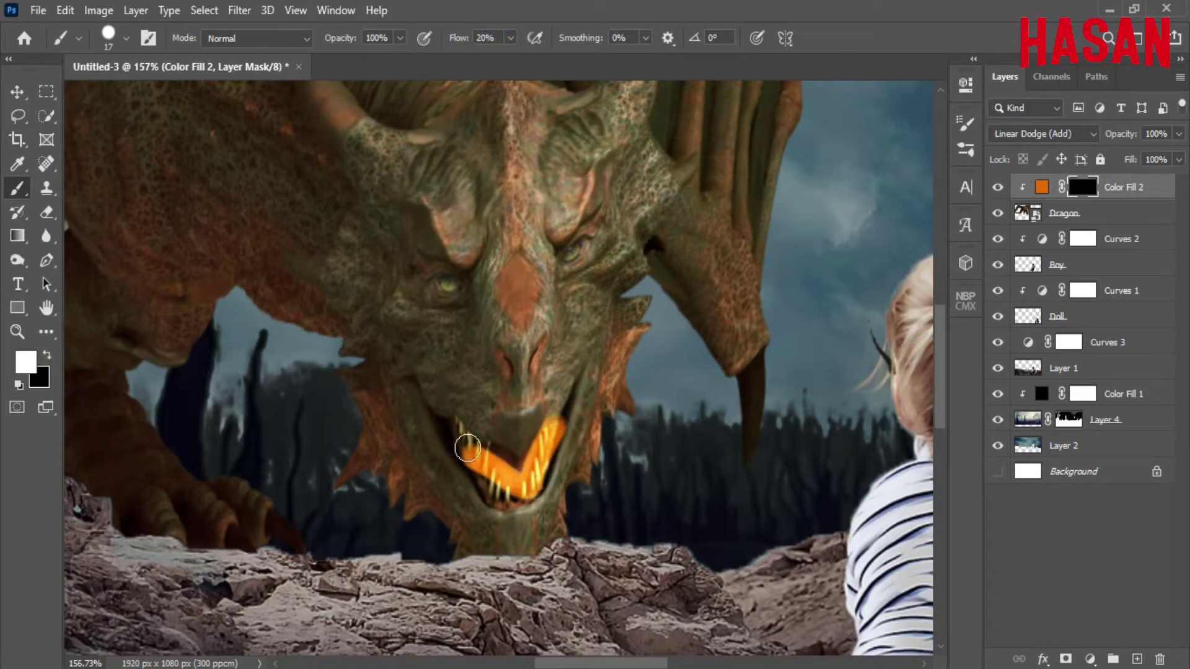
key("ctrl+z")
left_click_drag(459, 38, 457, 42)
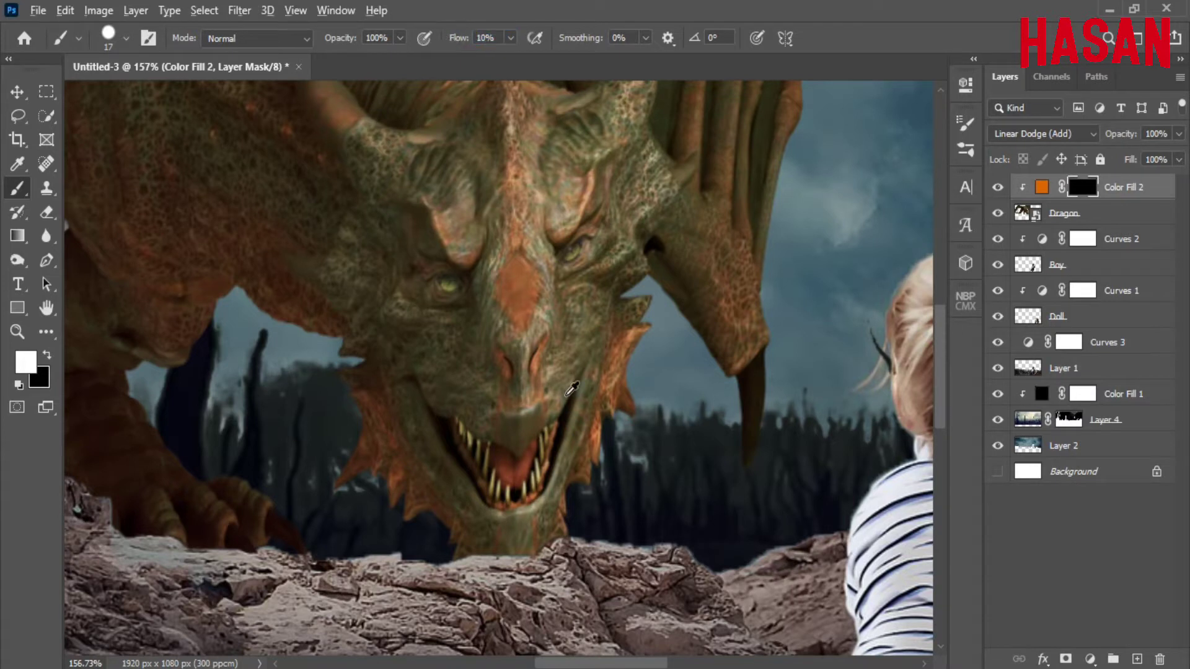
Paint white at 4% flow to make the dragon's teeth and mouth glow
left_click_drag(571, 387, 465, 442)
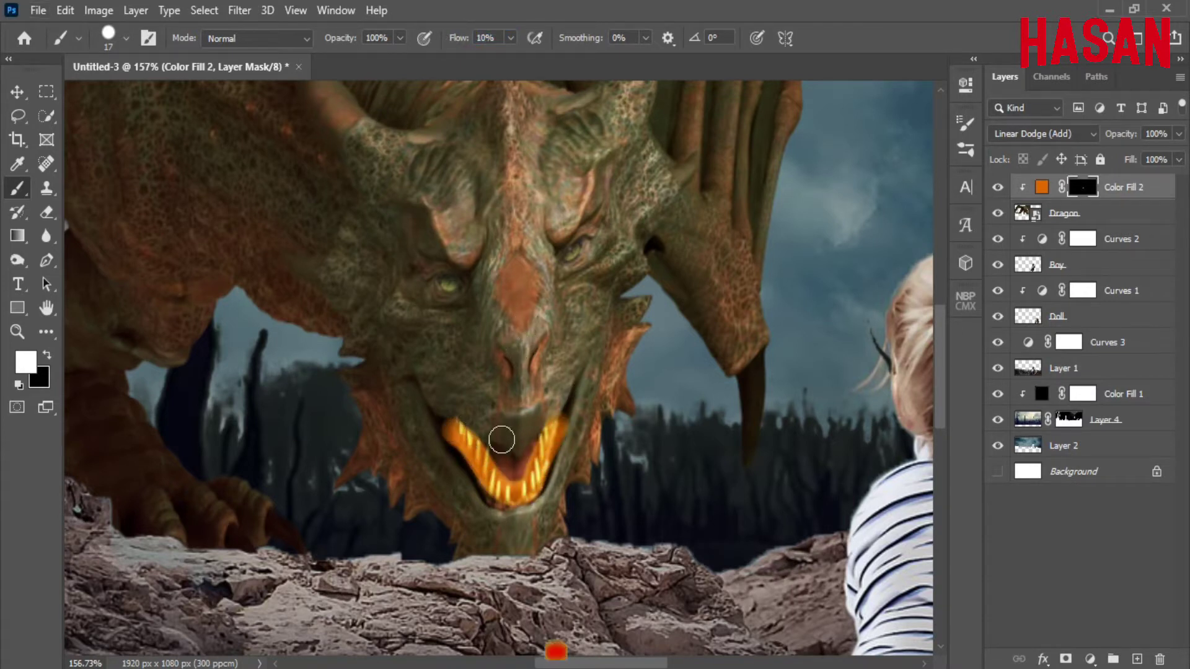
left_click_drag(459, 39, 455, 39)
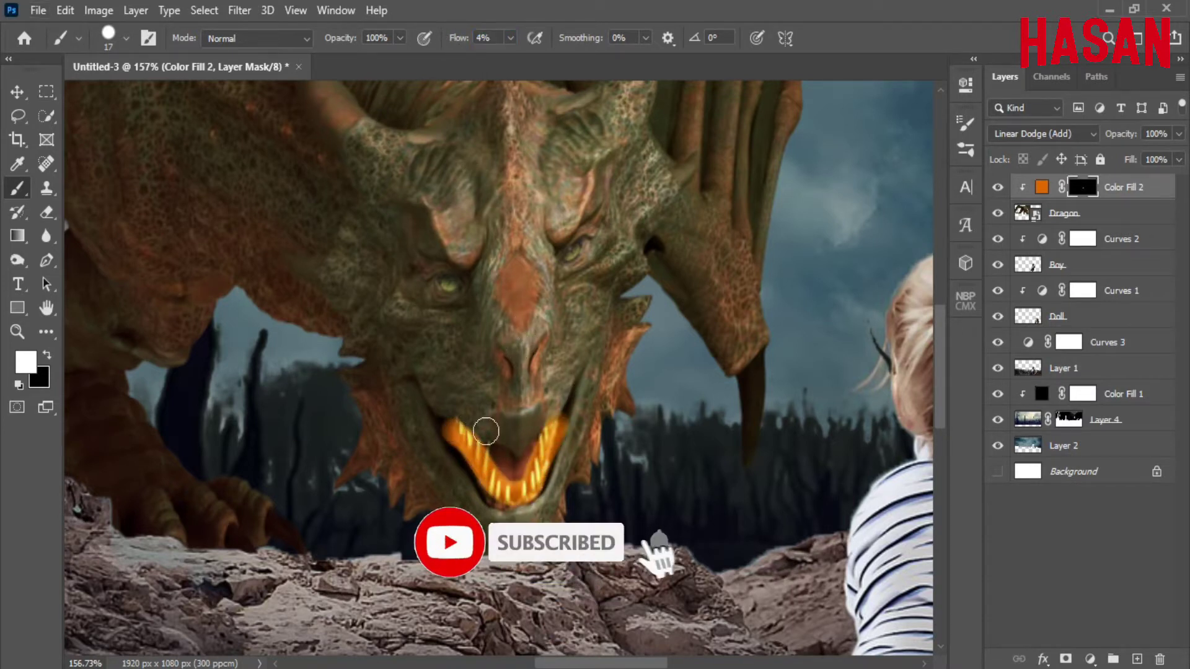
left_click_drag(486, 431, 568, 407)
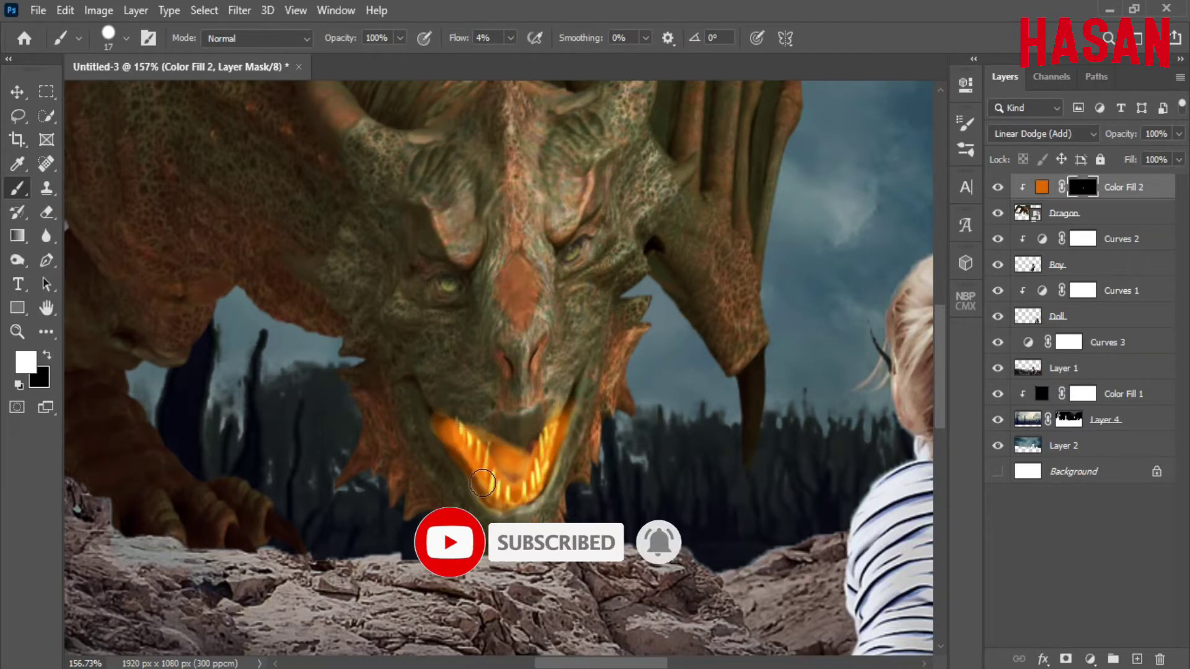
left_click_drag(482, 483, 575, 407)
scroll(583, 412, "up", 5)
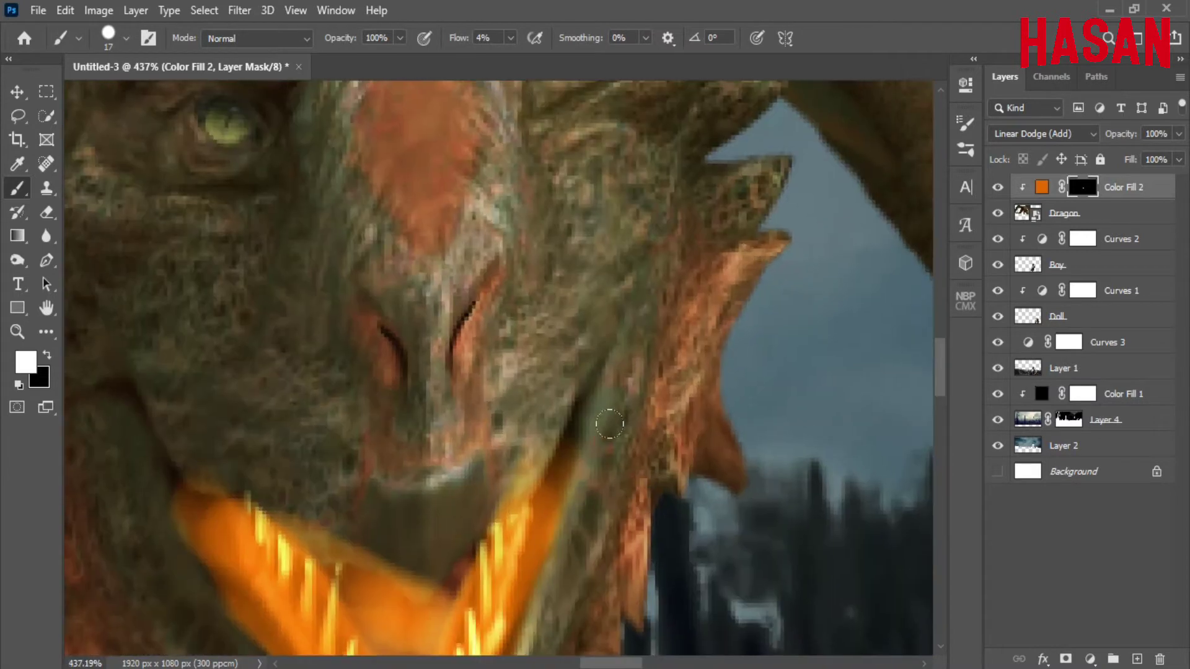
left_click_drag(367, 496, 479, 451)
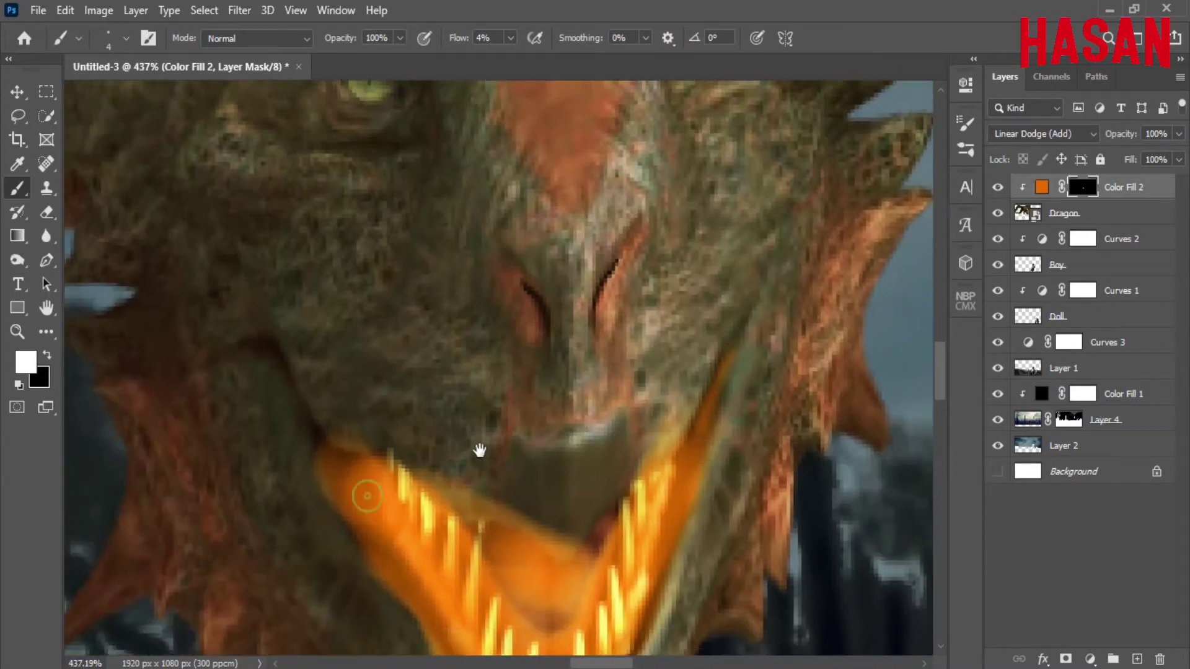
Build up more glow around the lower teeth and the gaps between them
key("x")
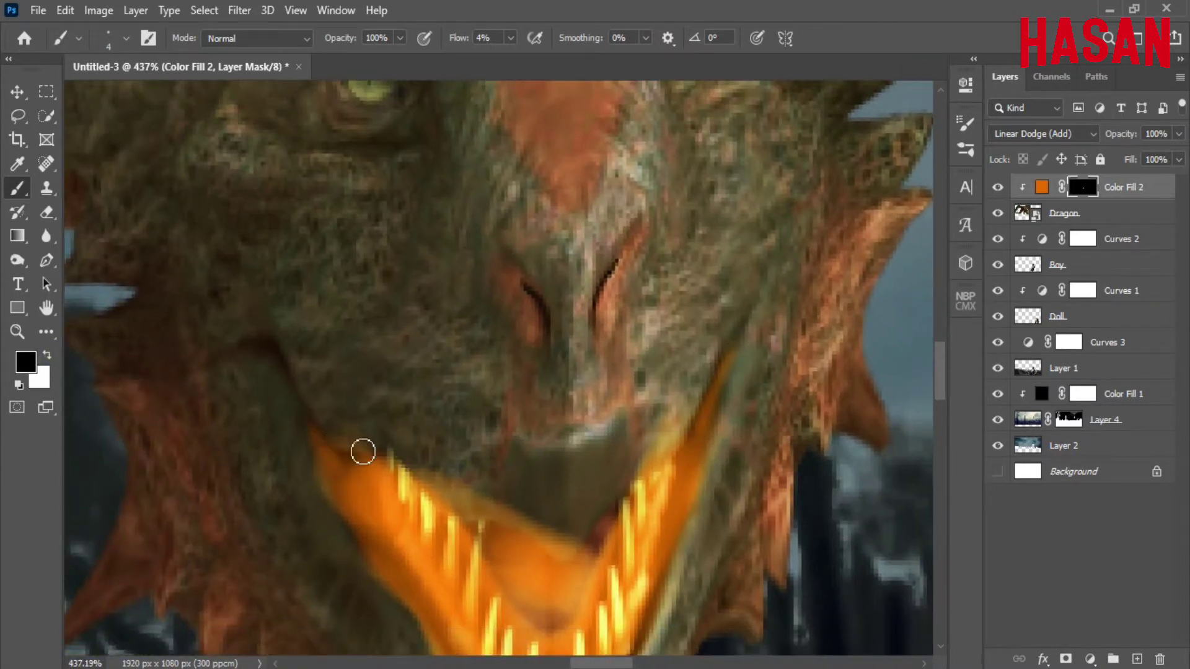
scroll(413, 432, "down", 3)
left_click(47, 355)
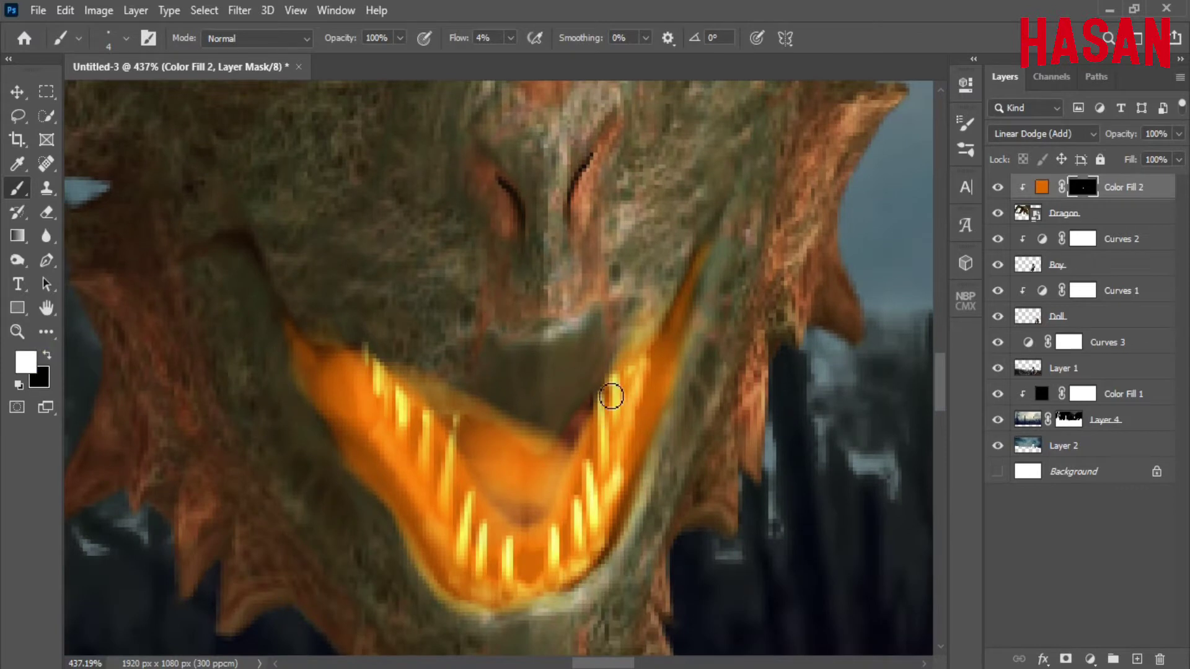
left_click_drag(611, 395, 535, 499)
left_click_drag(625, 375, 568, 443)
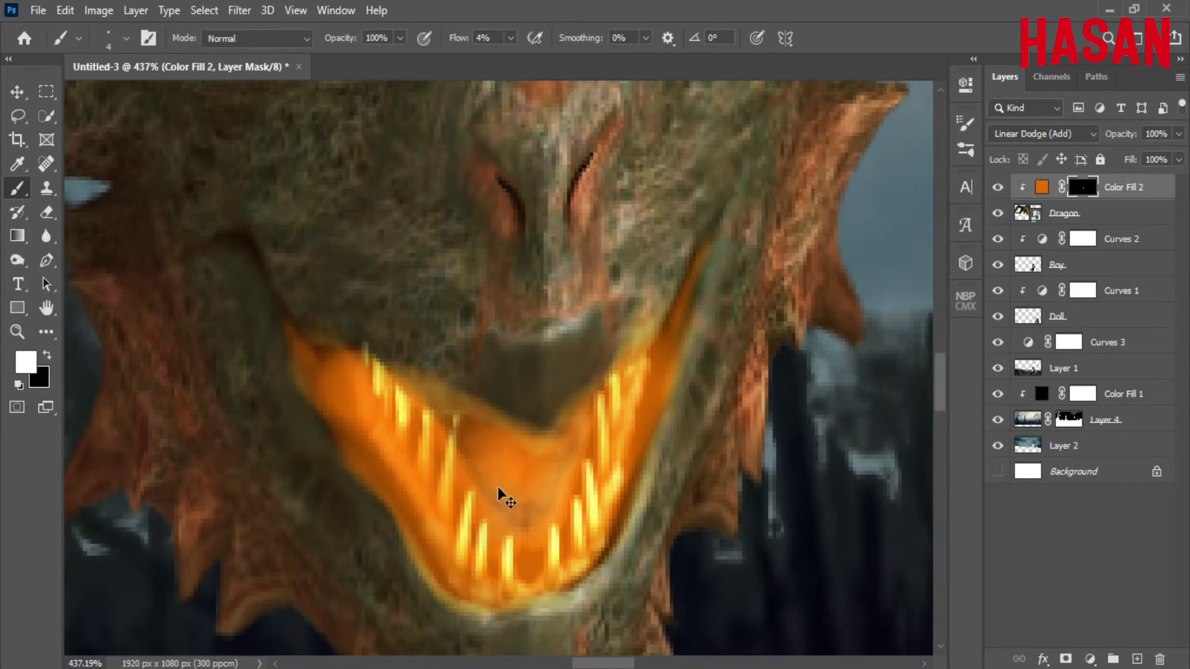
key("ctrl+0")
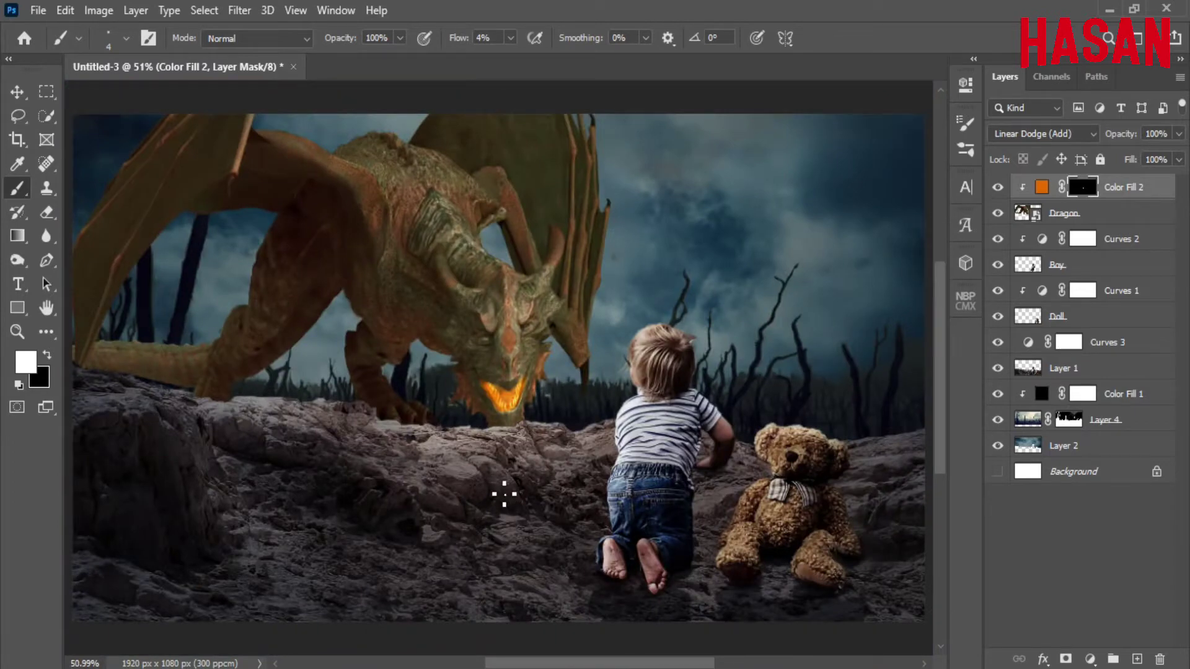
Bring the fire image into the composite and set its blend mode to Screen
key("v")
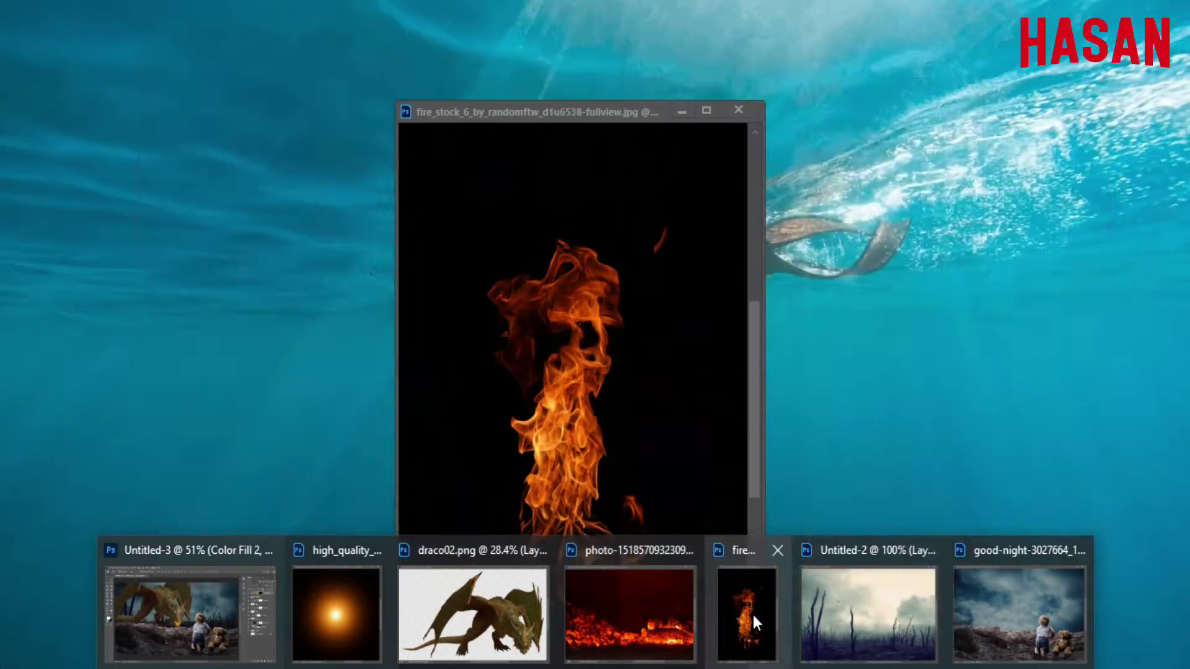
left_click(756, 622)
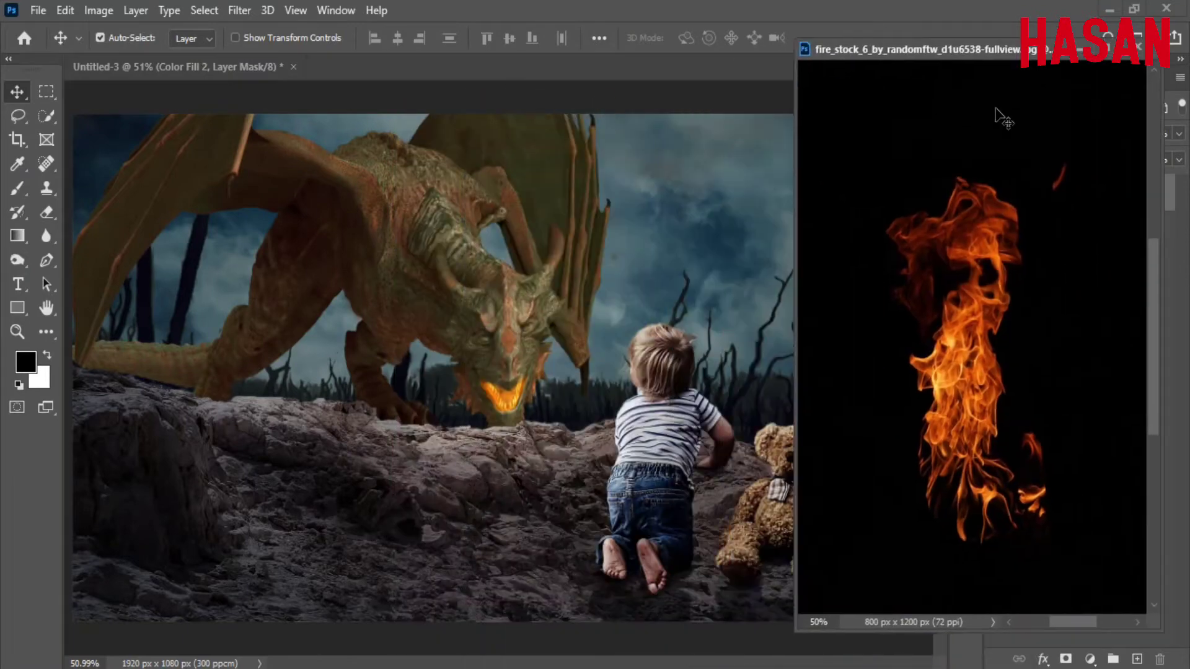
left_click_drag(1001, 225, 496, 372)
left_click(1139, 49)
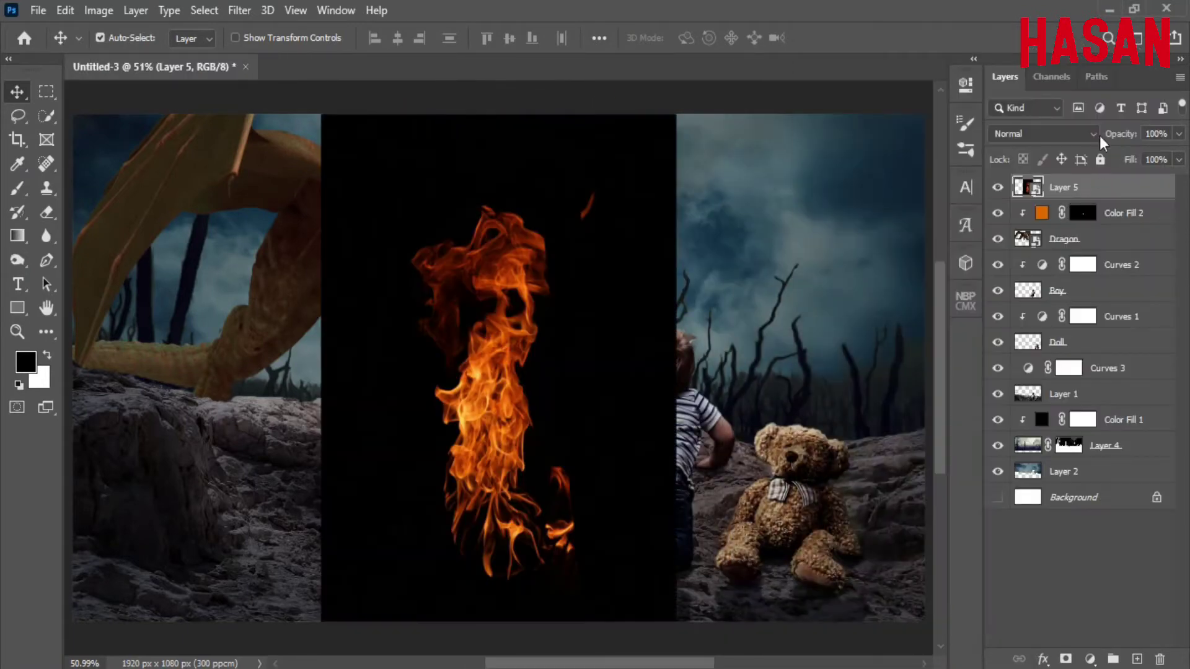
left_click(1043, 133)
left_click(1032, 288)
Scale, rotate and position the flames at the dragon's mouth
key("ctrl+t")
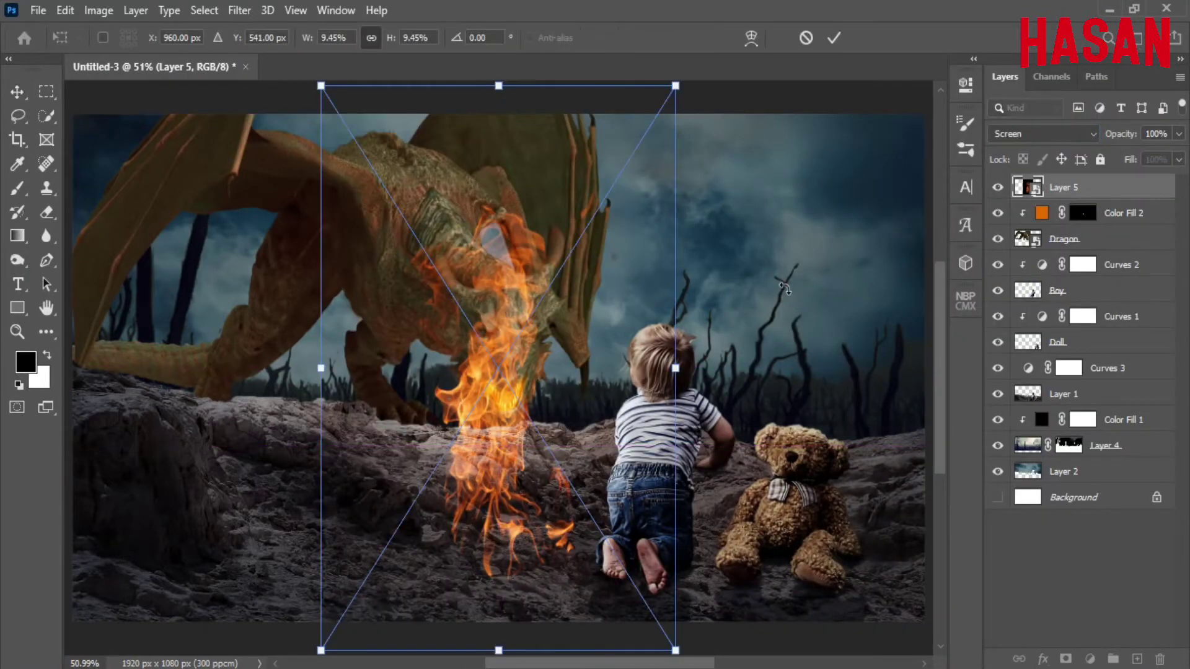
mouse_move(678, 368)
left_mouse_down()
mouse_move(571, 372)
mouse_move(640, 357)
left_mouse_up()
scroll(558, 372, "up", 5)
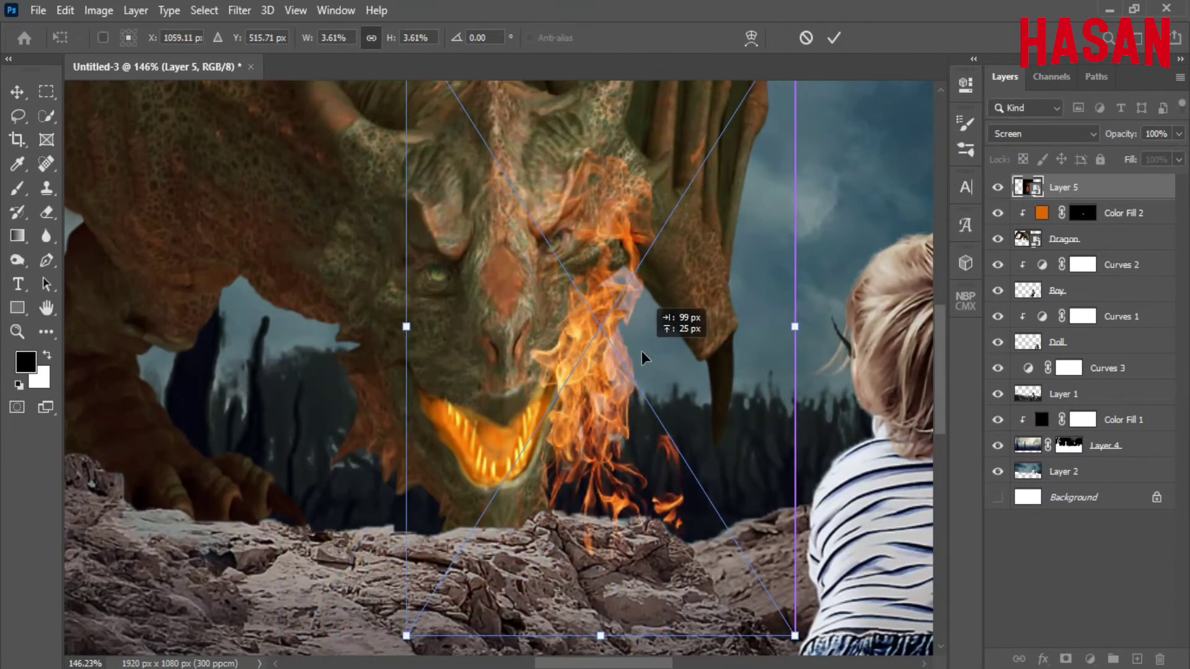
key("ctrl+minus")
left_click_drag(736, 122, 815, 176)
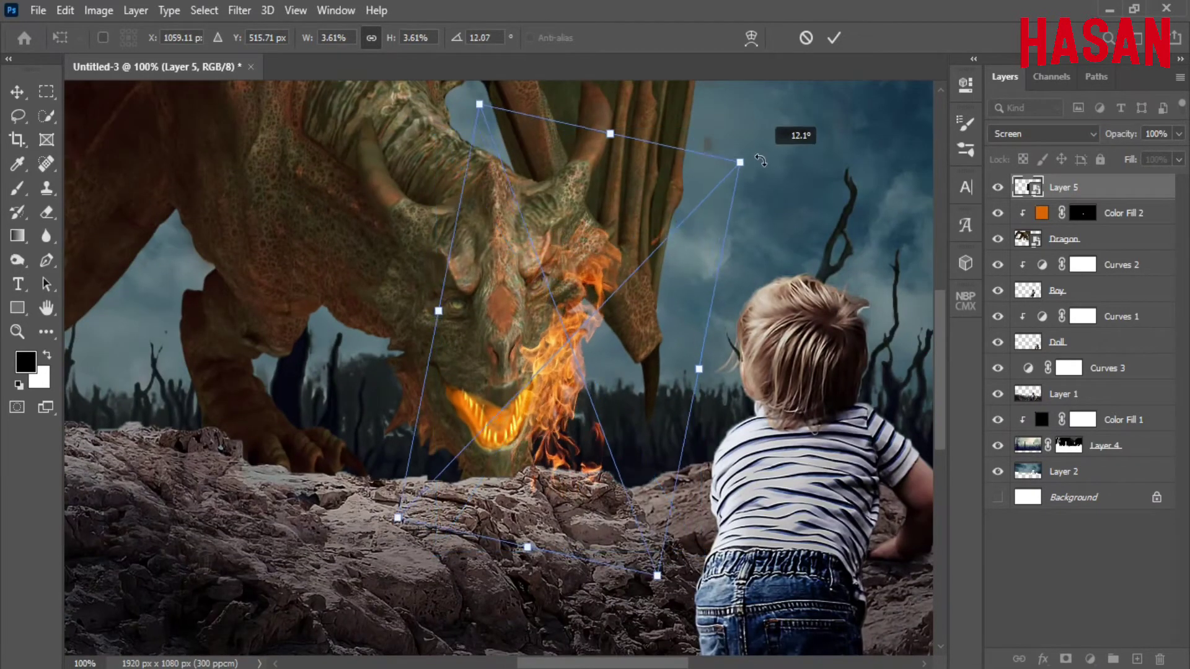
left_click_drag(585, 374, 581, 378)
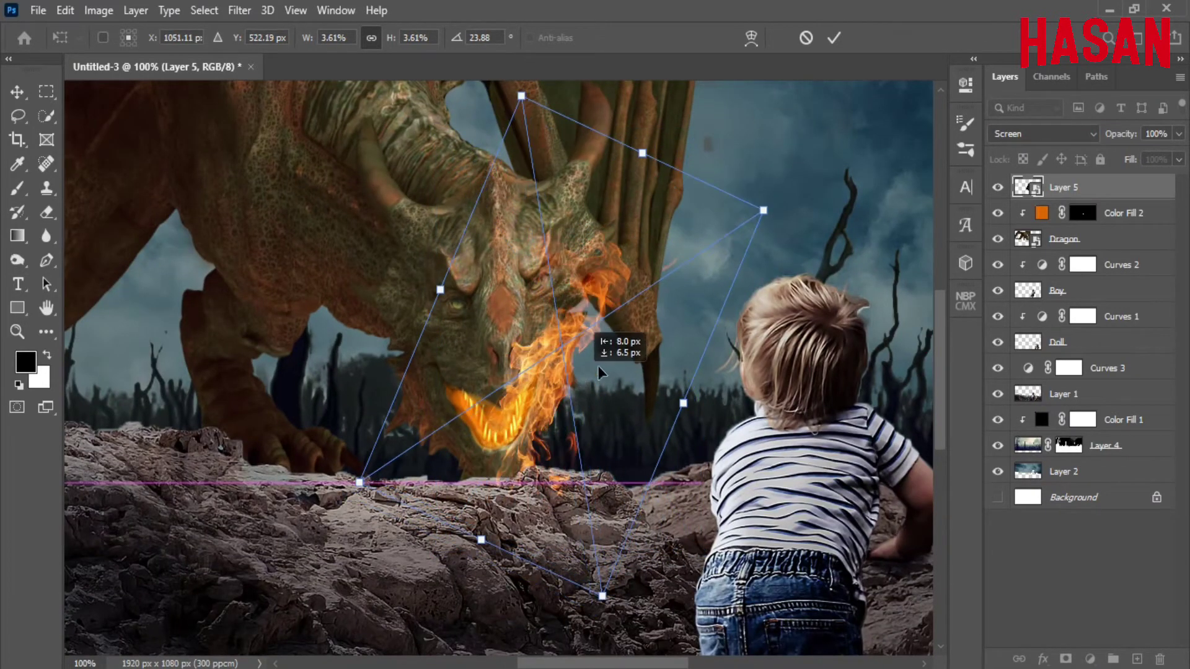
left_click_drag(780, 194, 803, 234)
left_click_drag(586, 351, 599, 351)
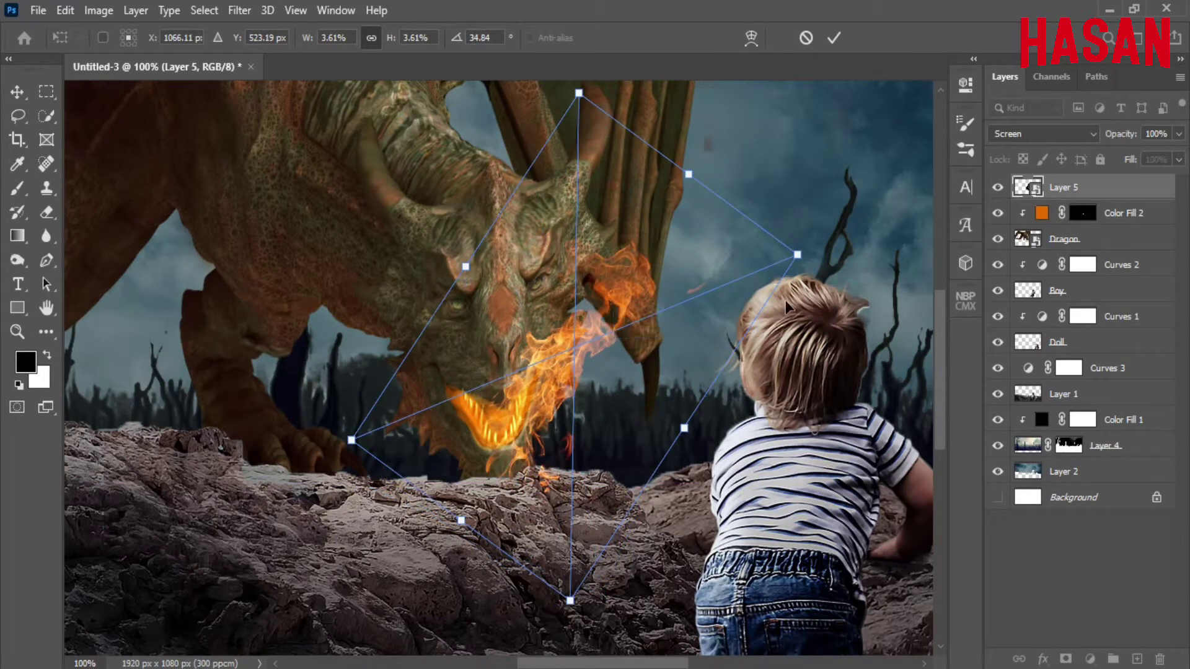
Warp the flames to bend up and to the right from the mouth
right_click(592, 374)
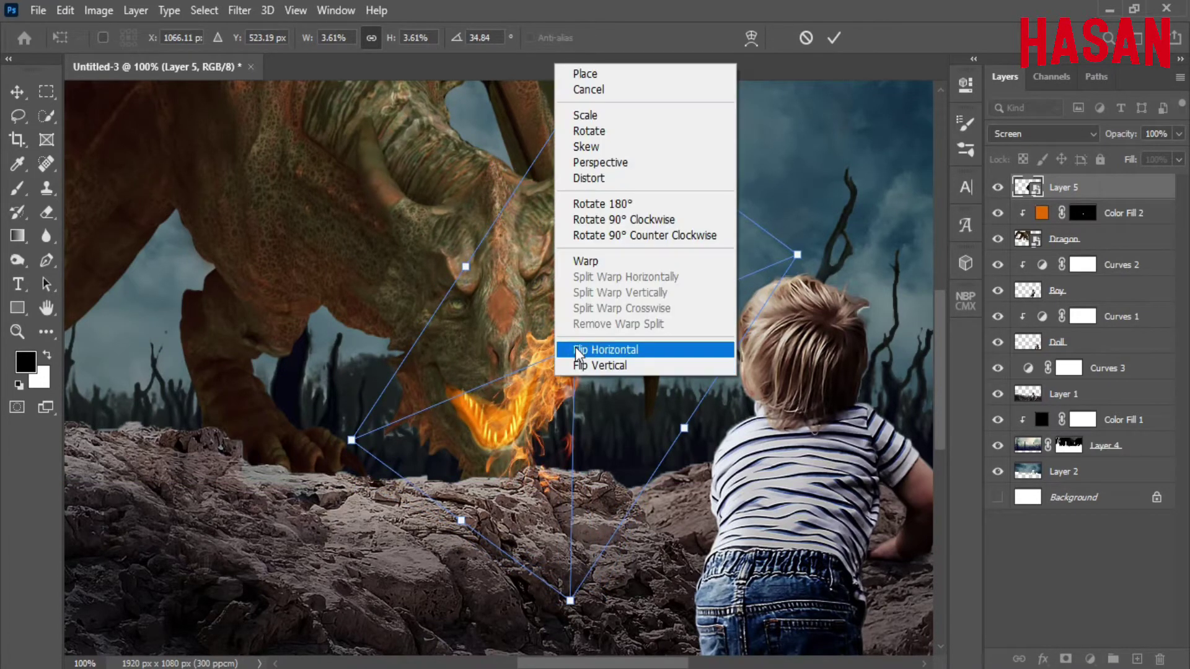
left_click(575, 347)
left_click_drag(609, 407, 639, 374)
left_click_drag(442, 431, 651, 316)
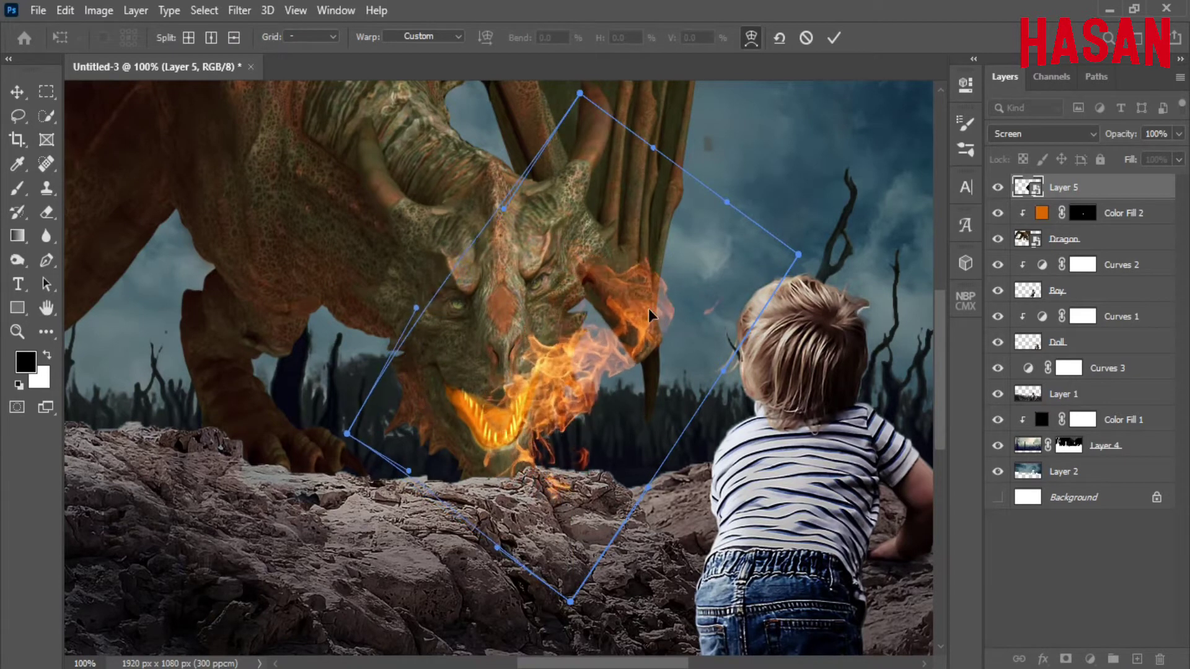
left_click(834, 38)
Duplicate the flame layer, flip the copy horizontally, and move it to the mouth's left side
right_click(1081, 191)
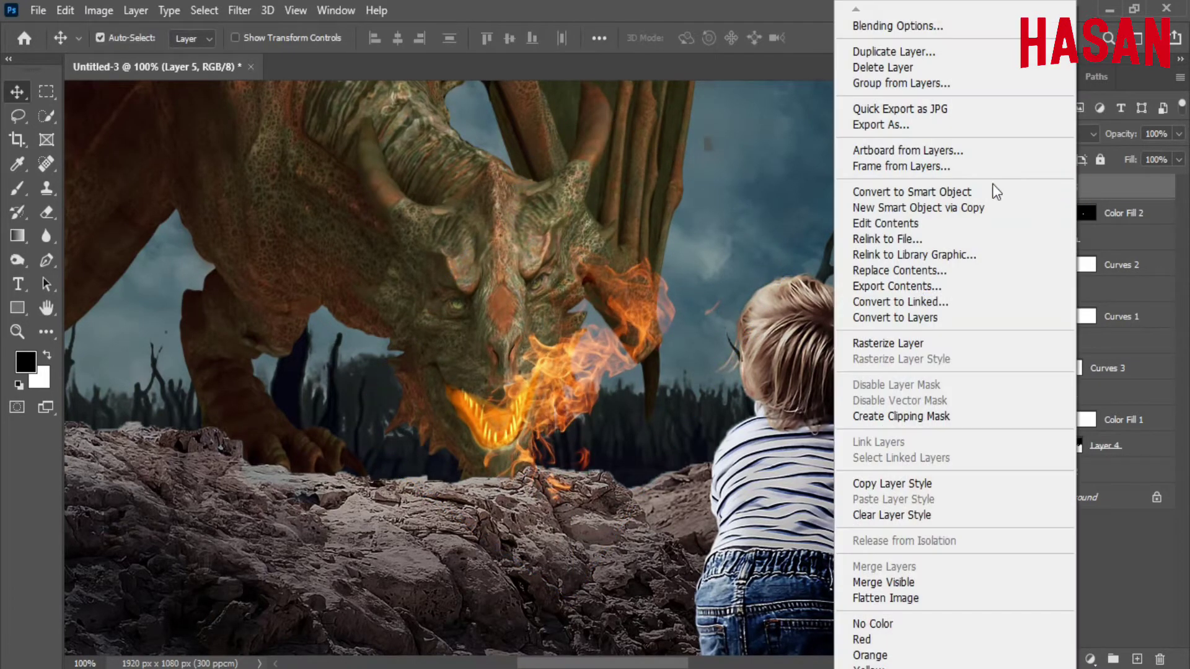
left_click(904, 54)
left_click(725, 176)
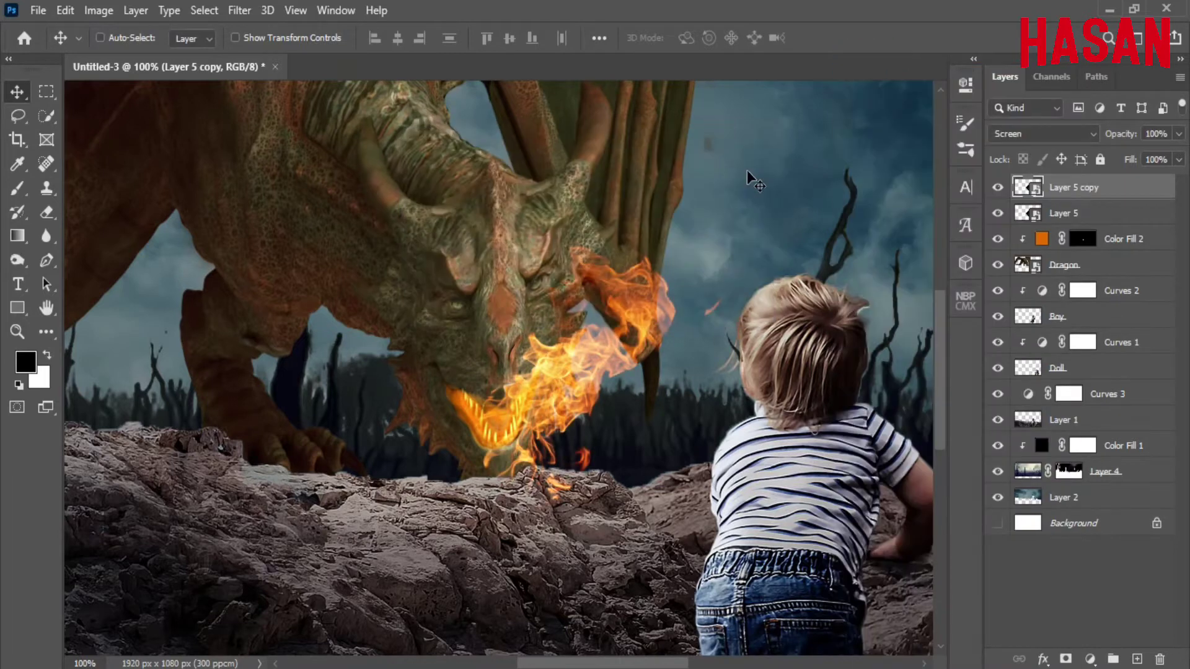
key("ctrl+t")
right_click(567, 383)
left_click(638, 337)
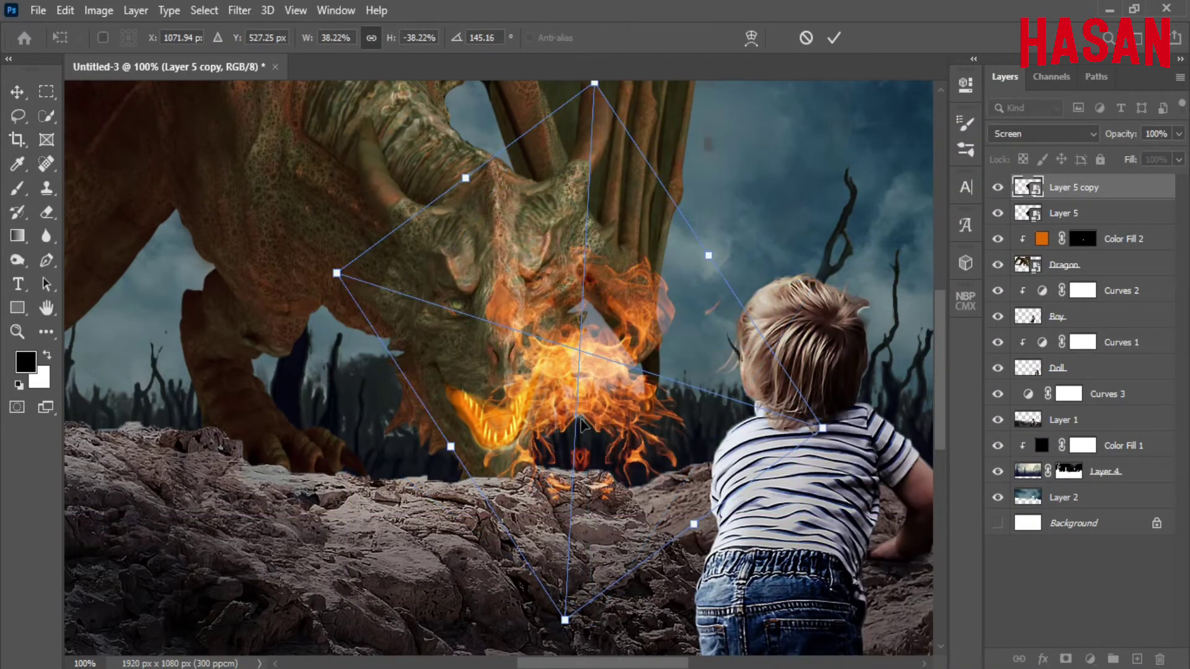
left_click_drag(568, 371, 452, 370)
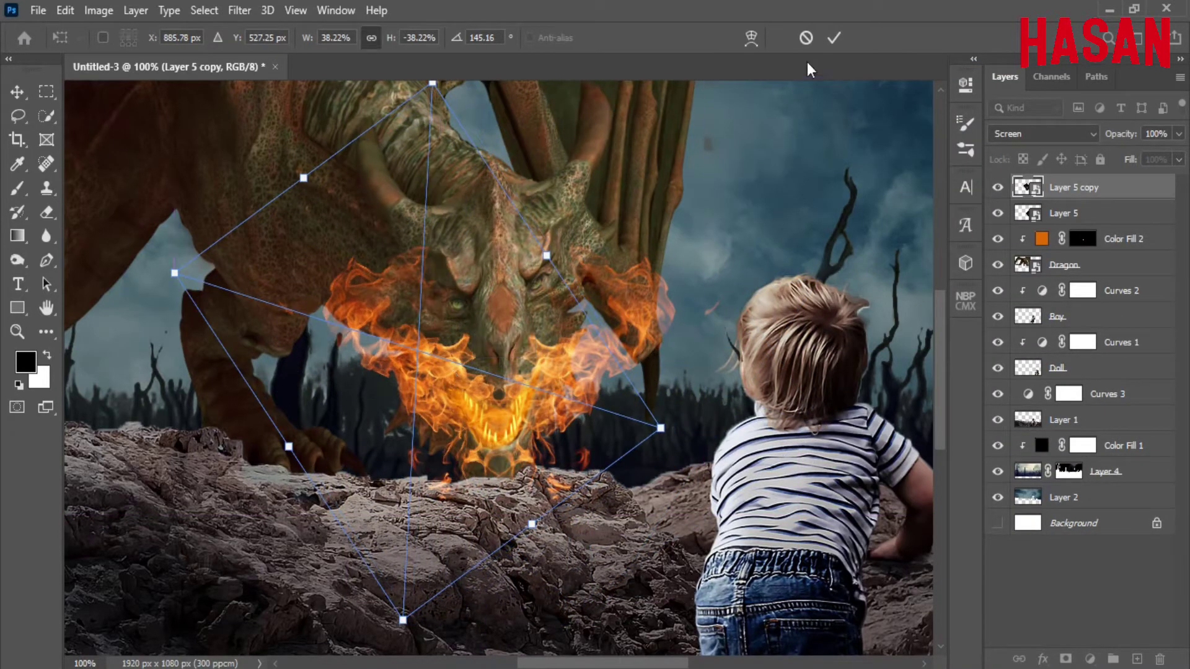
left_click(834, 38)
key("ctrl+0")
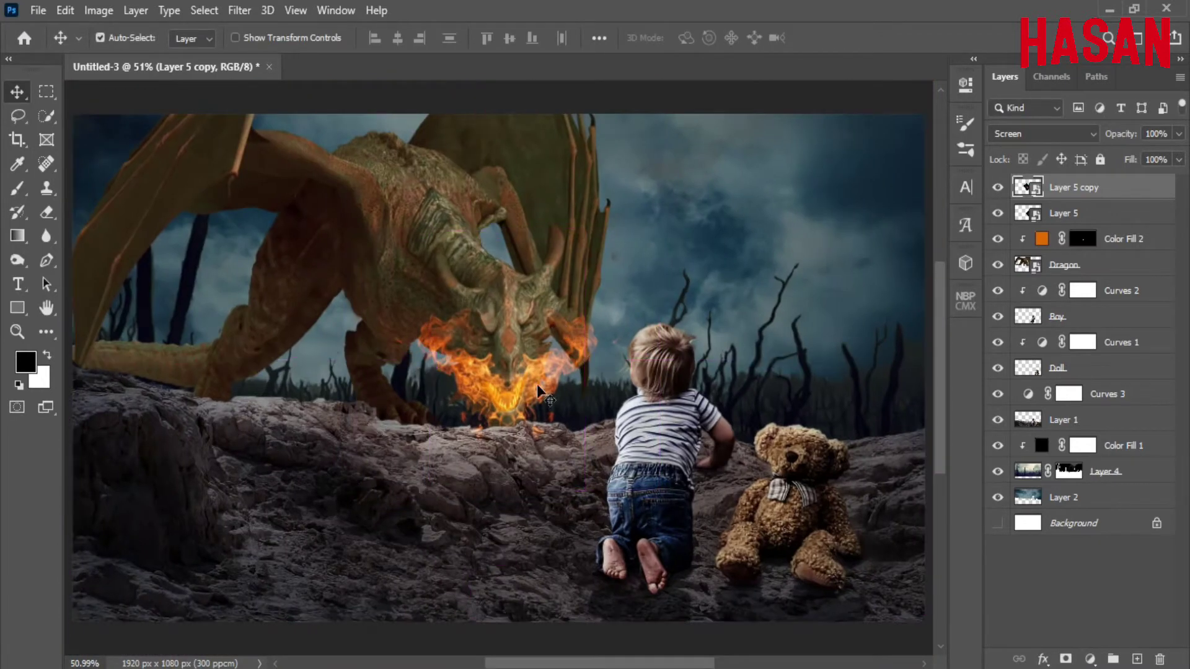
left_click(1082, 290)
Bring the embers photo into the composite and set its blend mode to Screen
key("x")
left_click(630, 613)
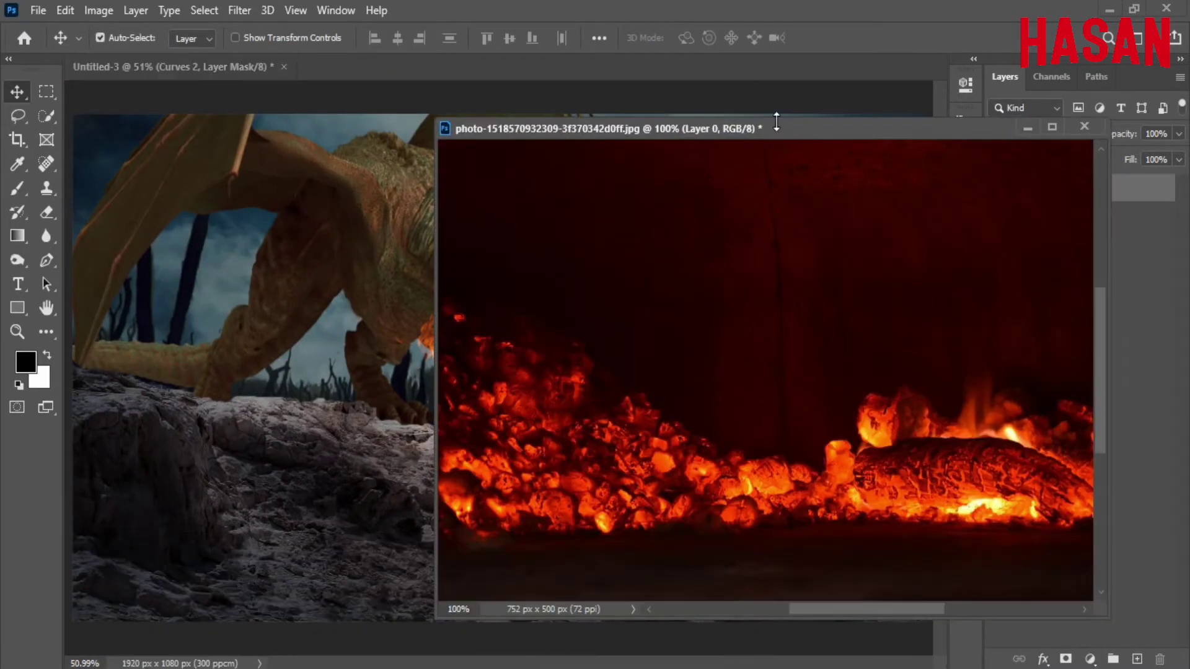
left_click_drag(794, 134, 1064, 91)
left_click_drag(955, 427, 448, 378)
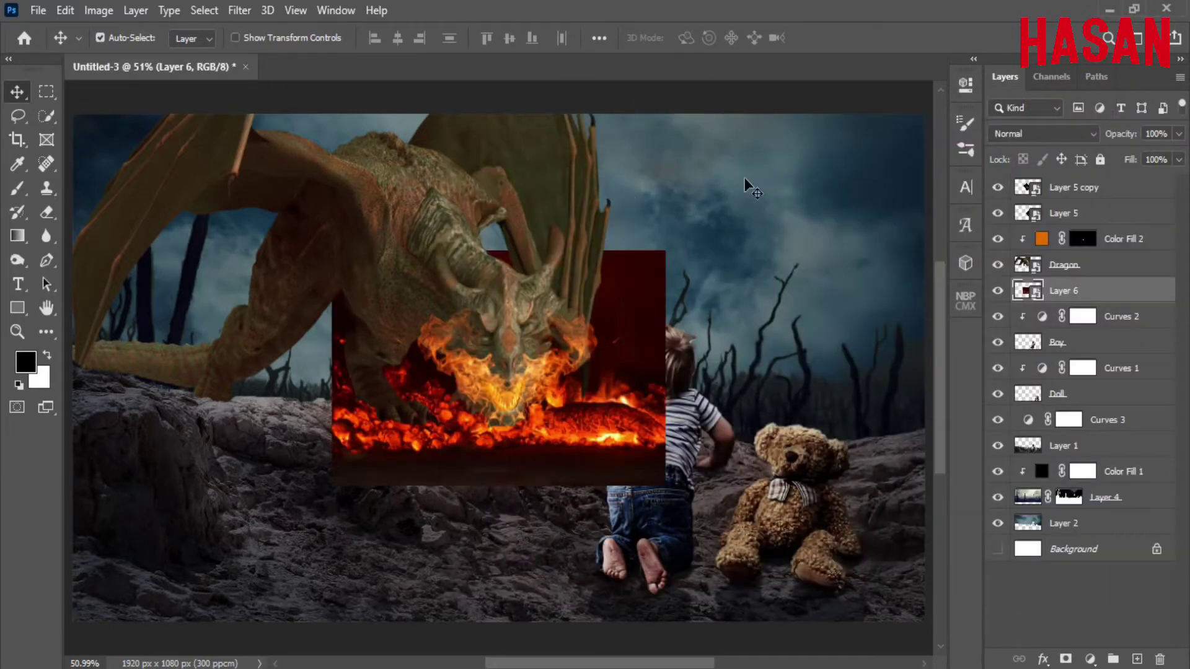
left_click(1044, 133)
left_click(1081, 274)
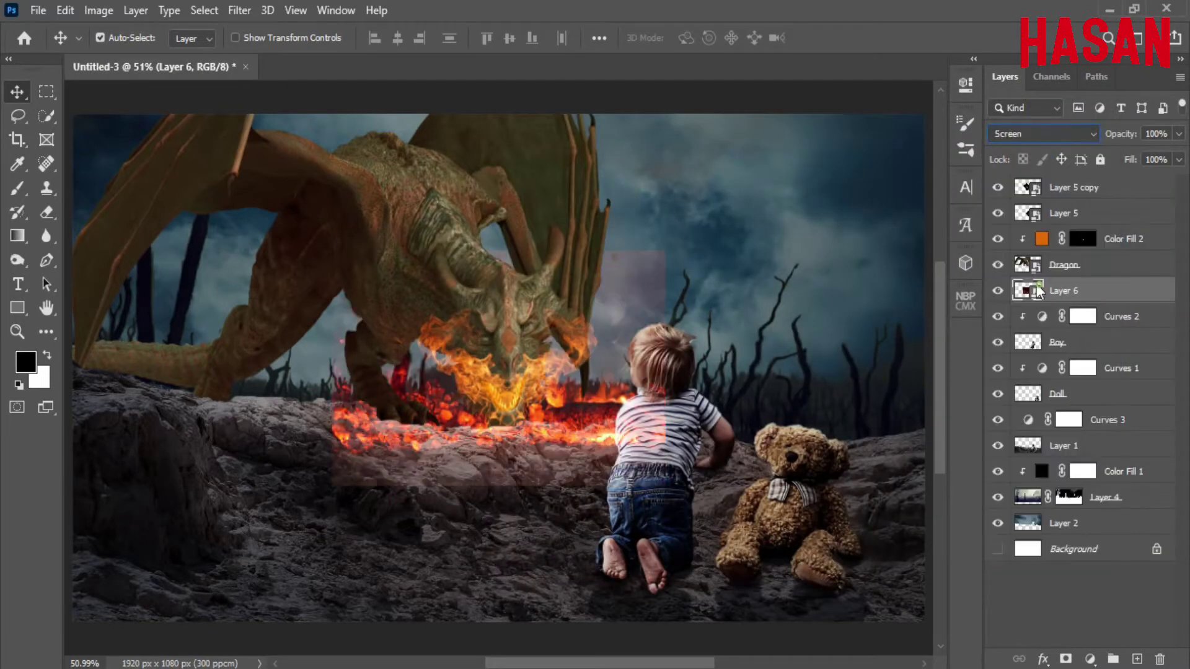
Enlarge and position the embers layer across the canvas
key("ctrl+t")
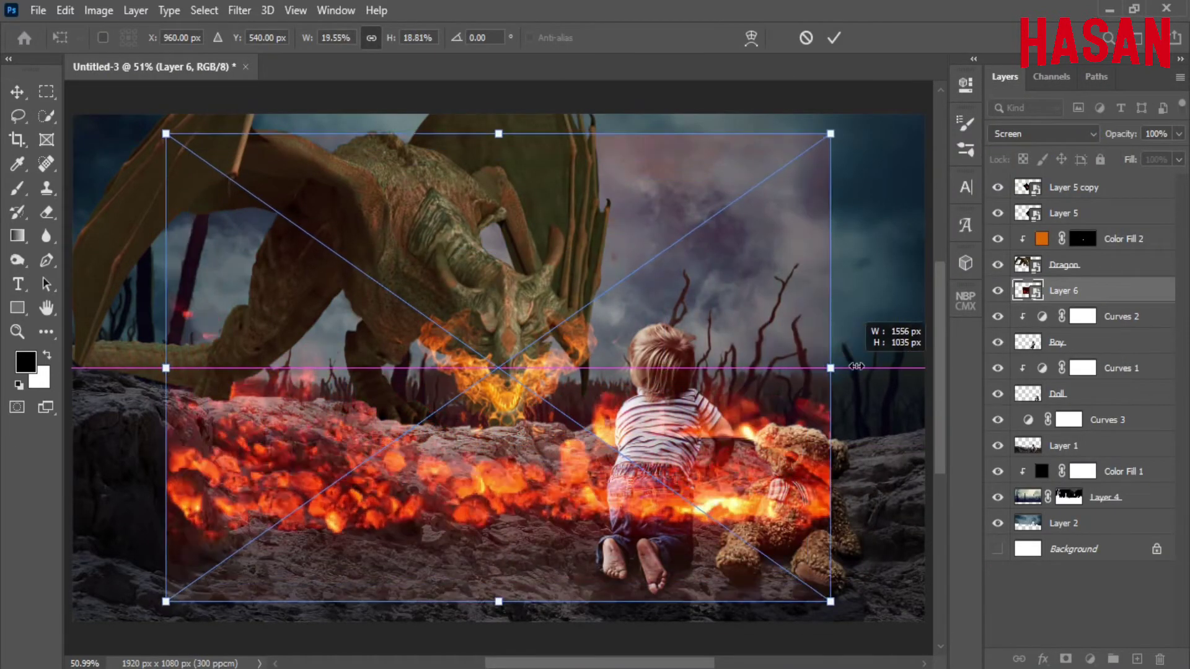
left_click_drag(664, 486, 893, 557)
left_click_drag(571, 462, 550, 391)
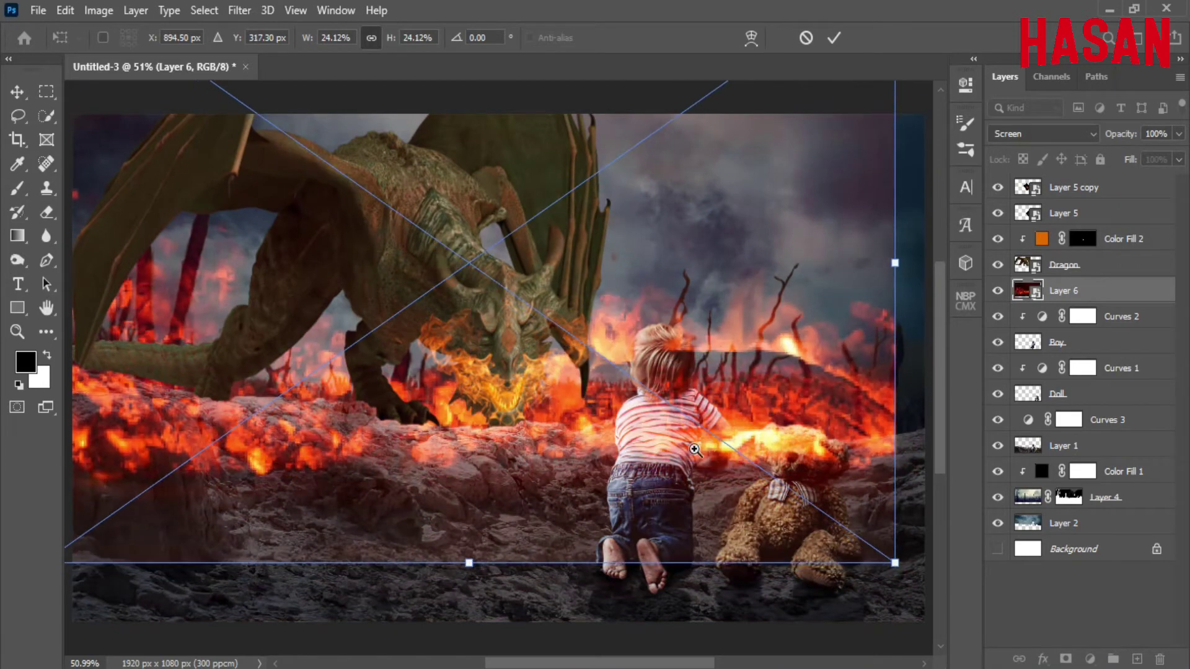
left_click_drag(695, 450, 638, 421)
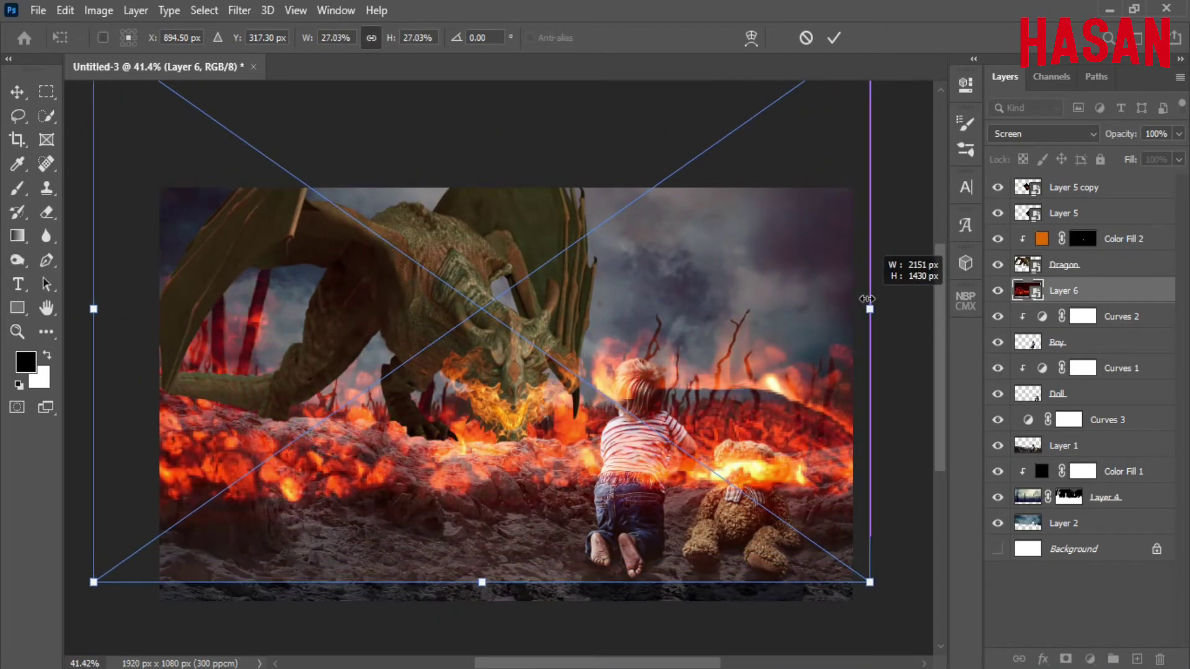
mouse_move(830, 309)
left_mouse_down()
mouse_move(872, 304)
mouse_move(865, 314)
left_mouse_up()
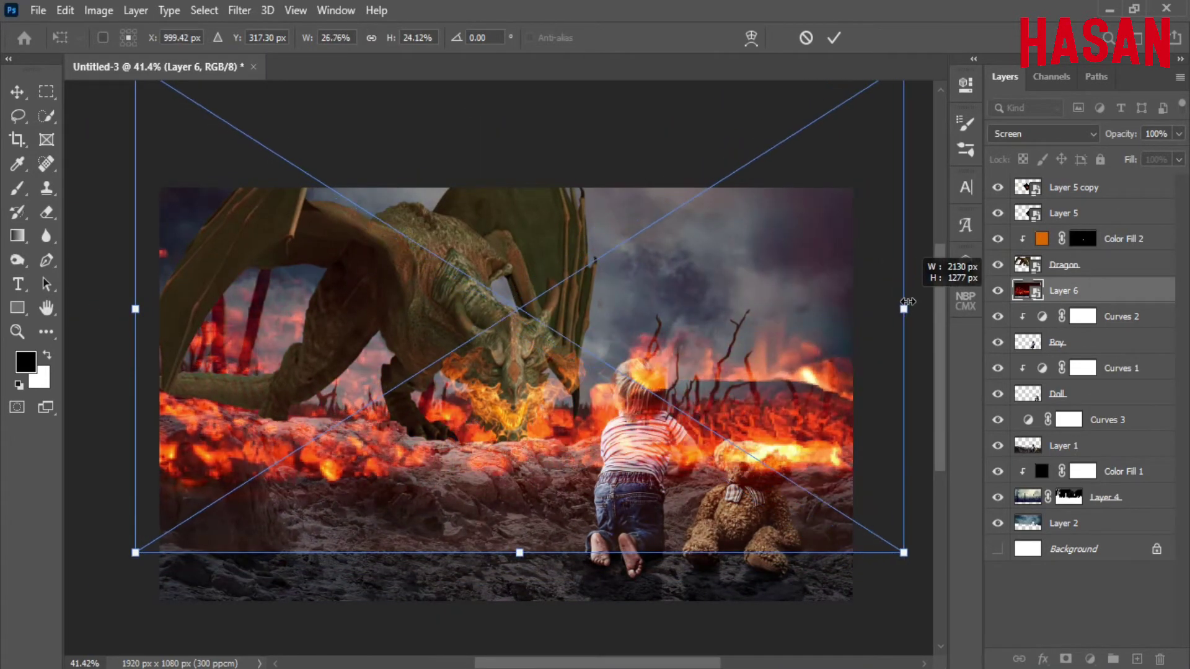
left_click_drag(702, 411, 672, 415)
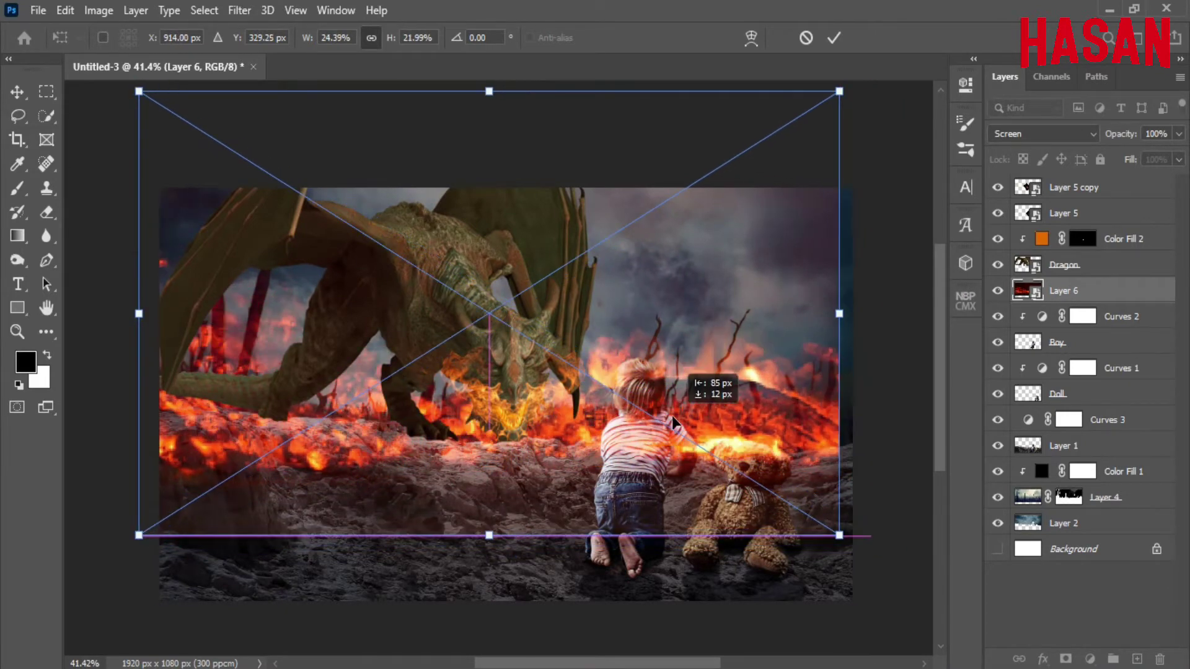
left_click(833, 38)
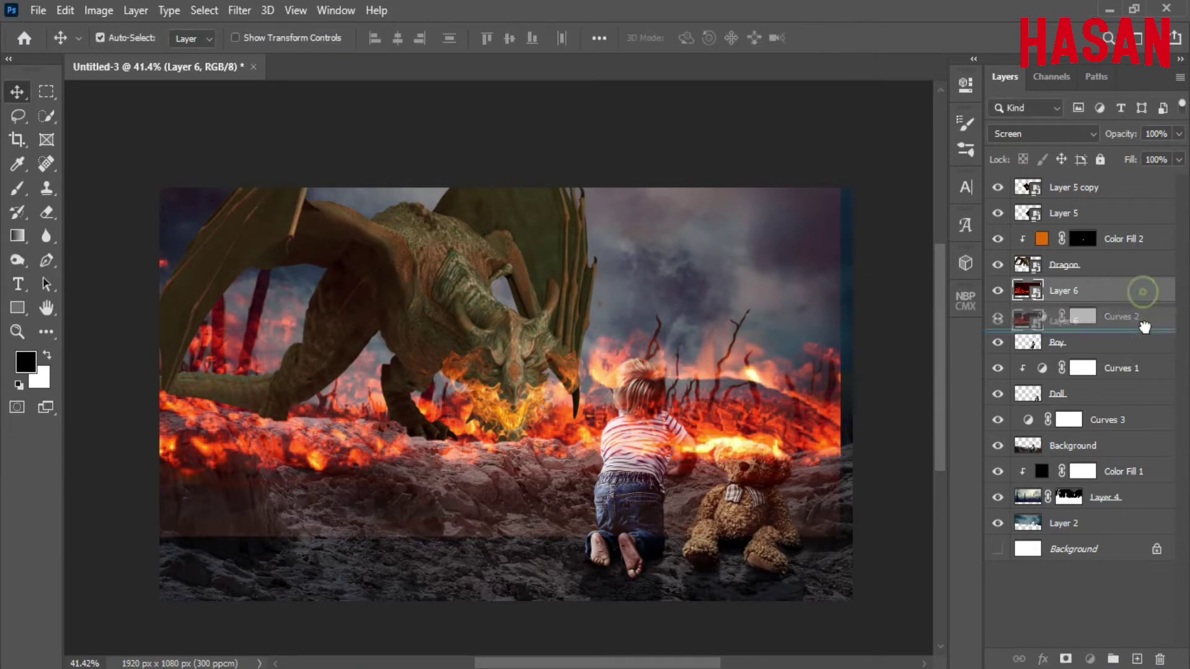
Move the embers below the rocky ground layer, widen them, and tilt them about two degrees
left_click_drag(1132, 289, 1144, 457)
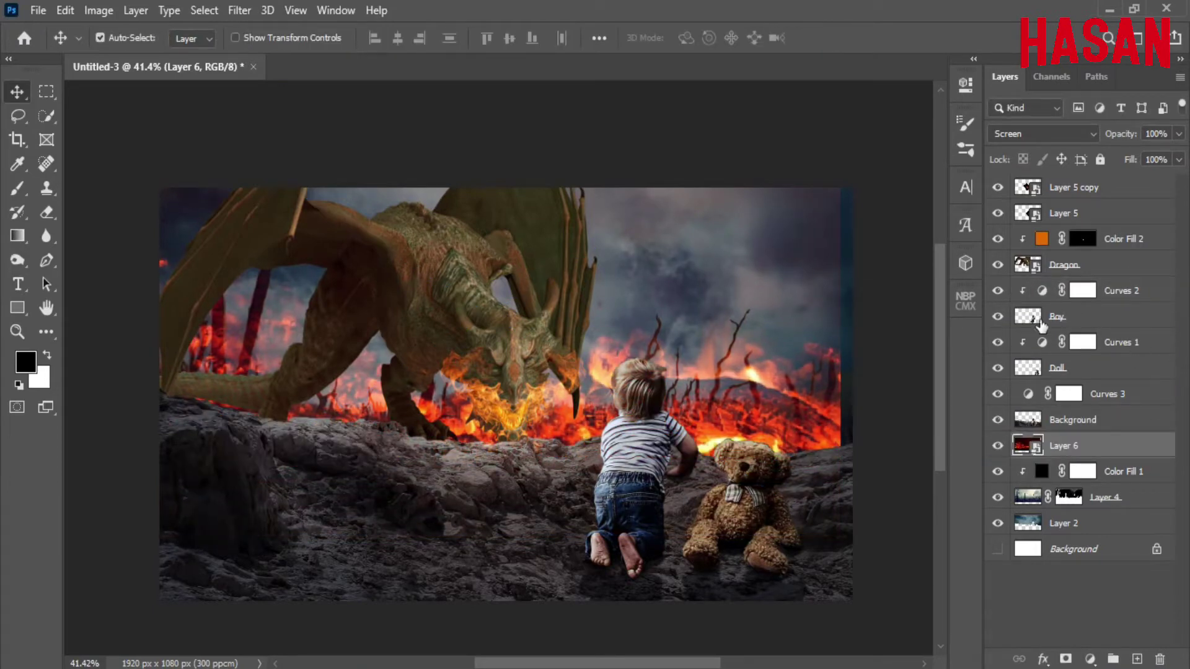
key("ctrl+t")
left_click_drag(718, 363, 717, 372)
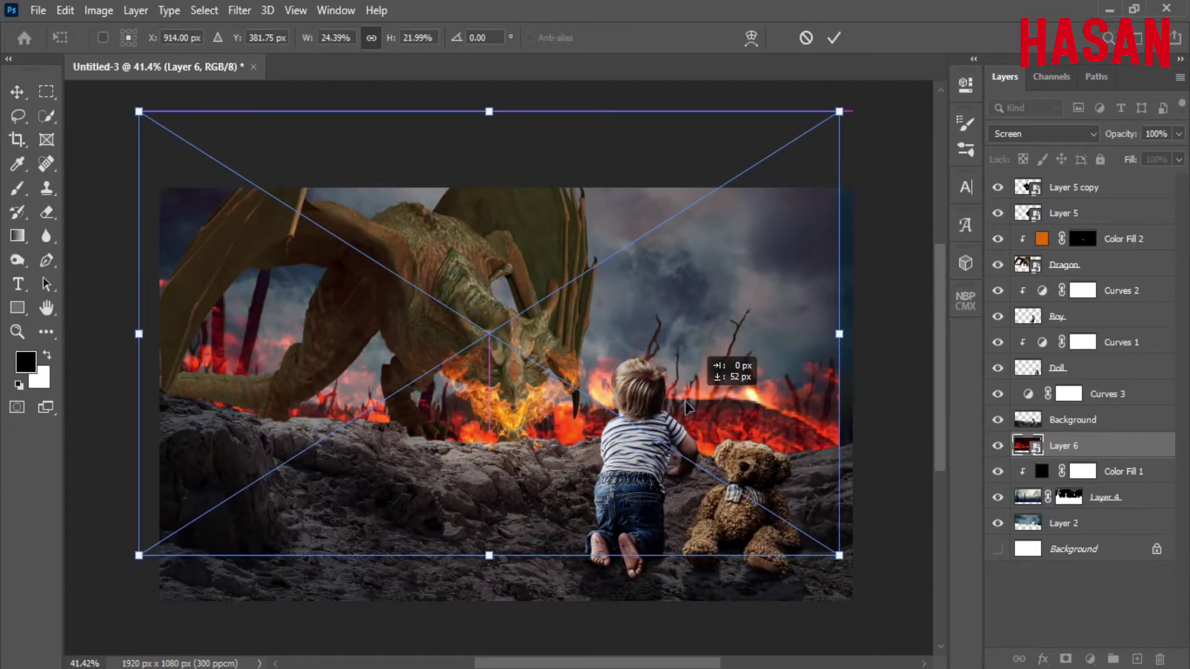
left_click_drag(839, 334, 848, 334)
left_click_drag(850, 112, 896, 106)
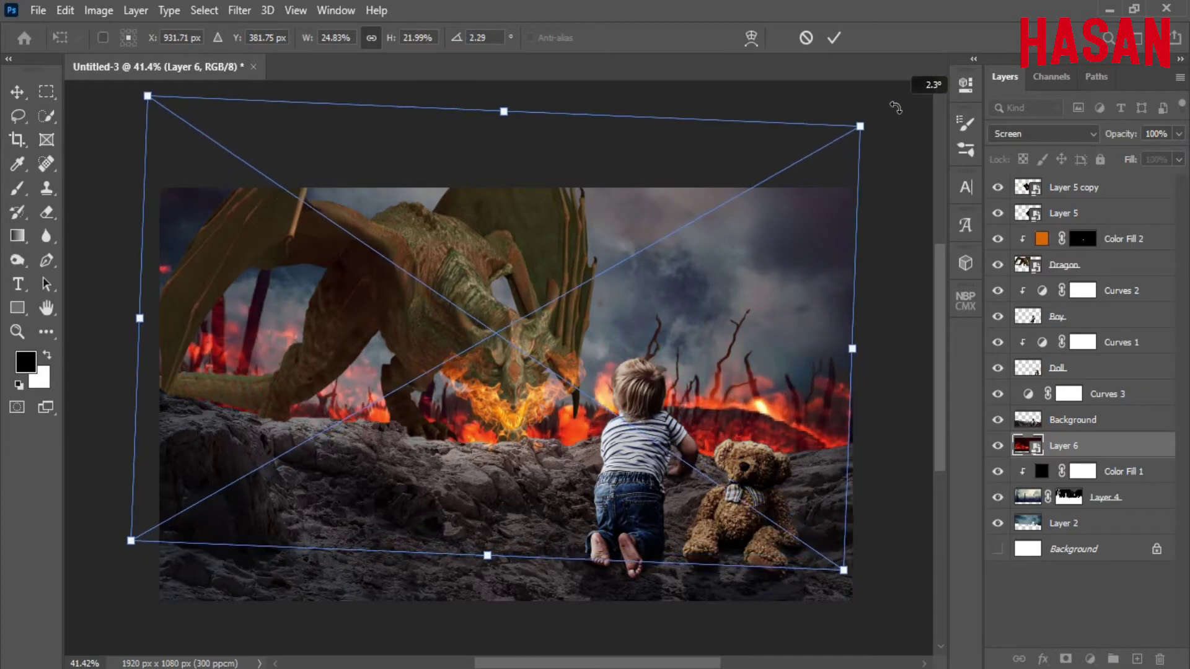
left_click_drag(853, 347, 870, 345)
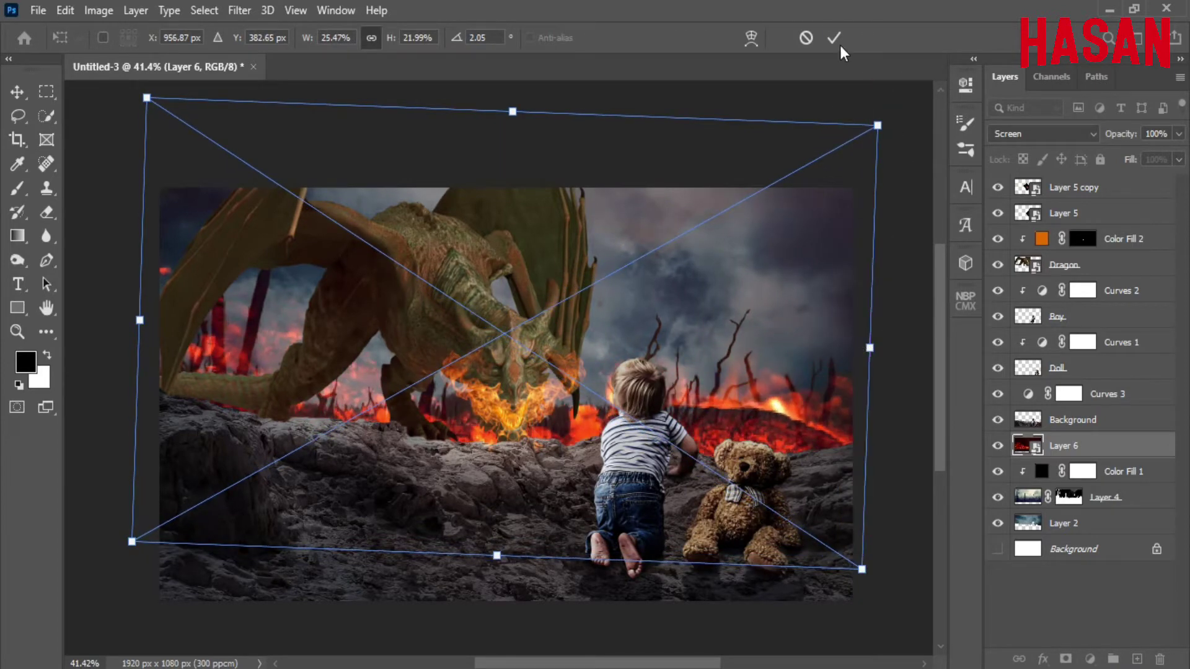
left_click(834, 38)
Give embers Layer 6 a clipped Hue/Saturation 1 adjustment at Hue +15, Saturation +55
left_click(1085, 660)
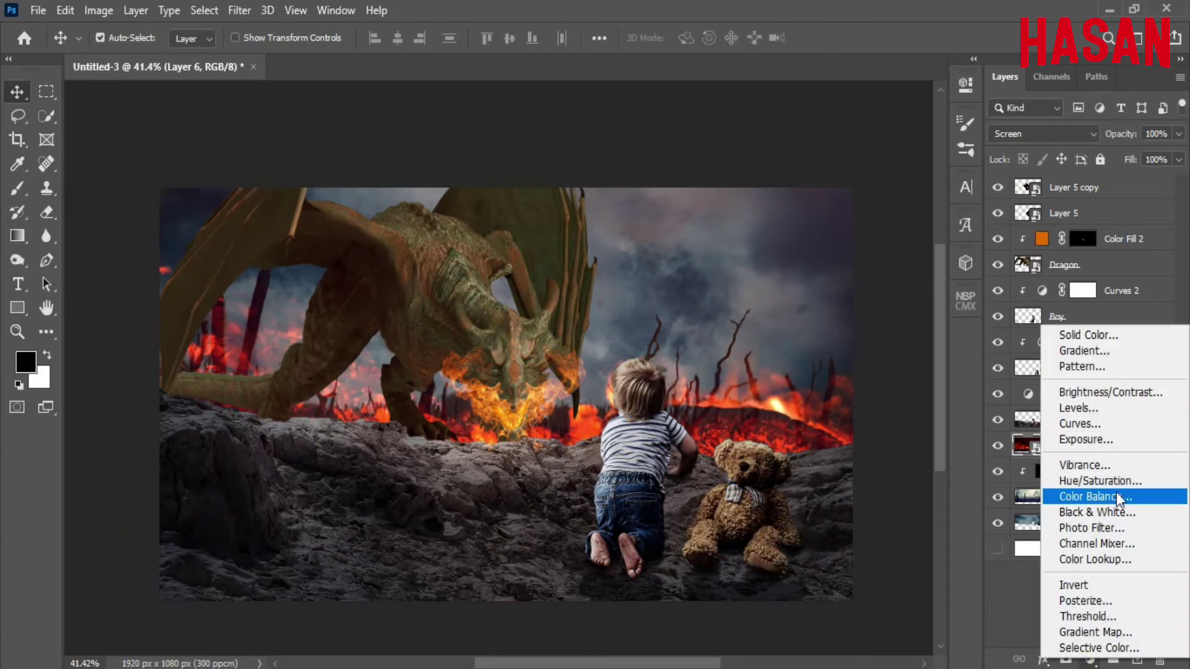
left_click(1115, 482)
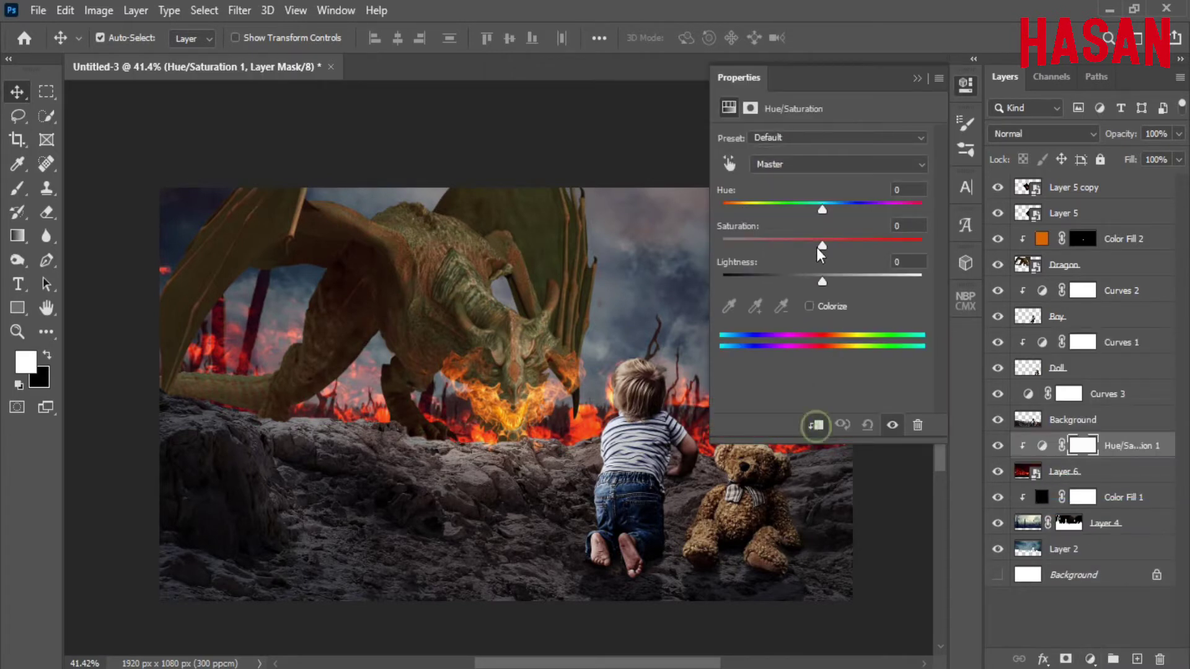
left_click_drag(822, 209, 832, 211)
left_click(916, 79)
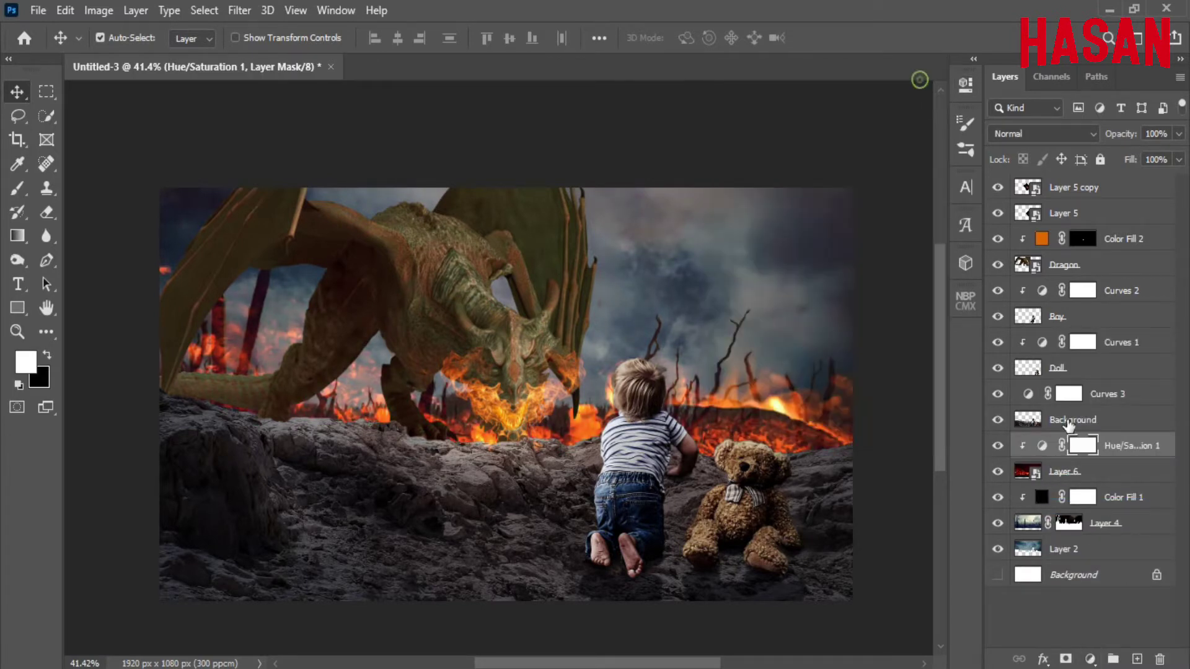
left_click(997, 446)
left_click(1041, 447)
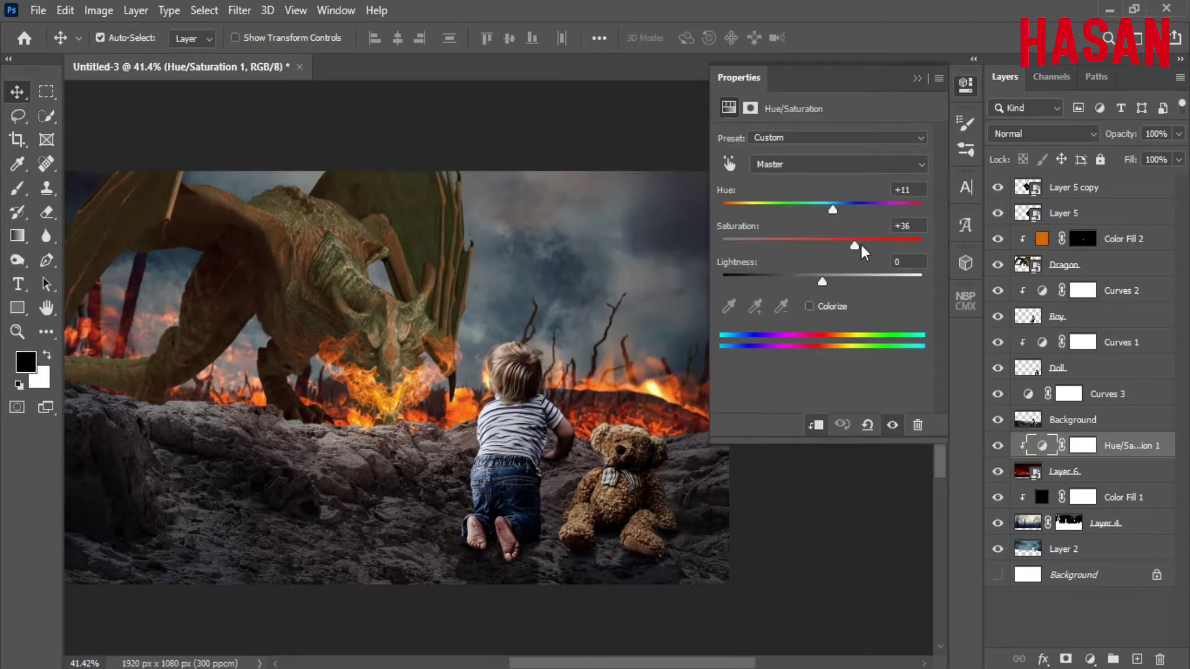
left_click_drag(832, 211, 831, 248)
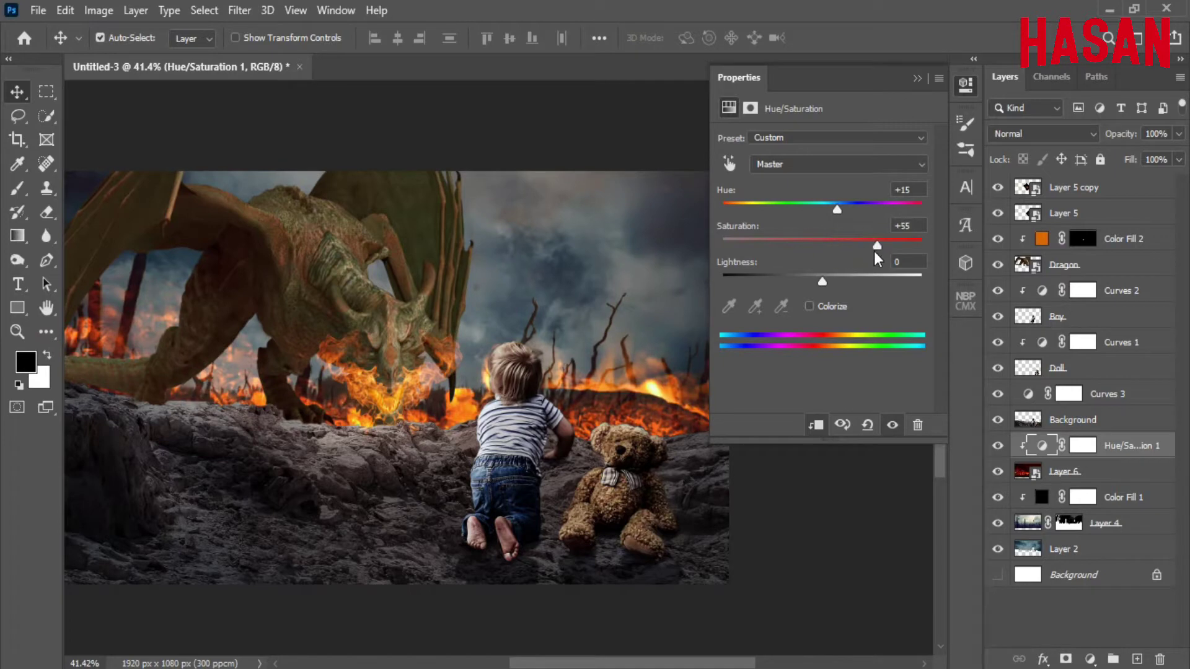
left_click(916, 78)
key("ctrl+0")
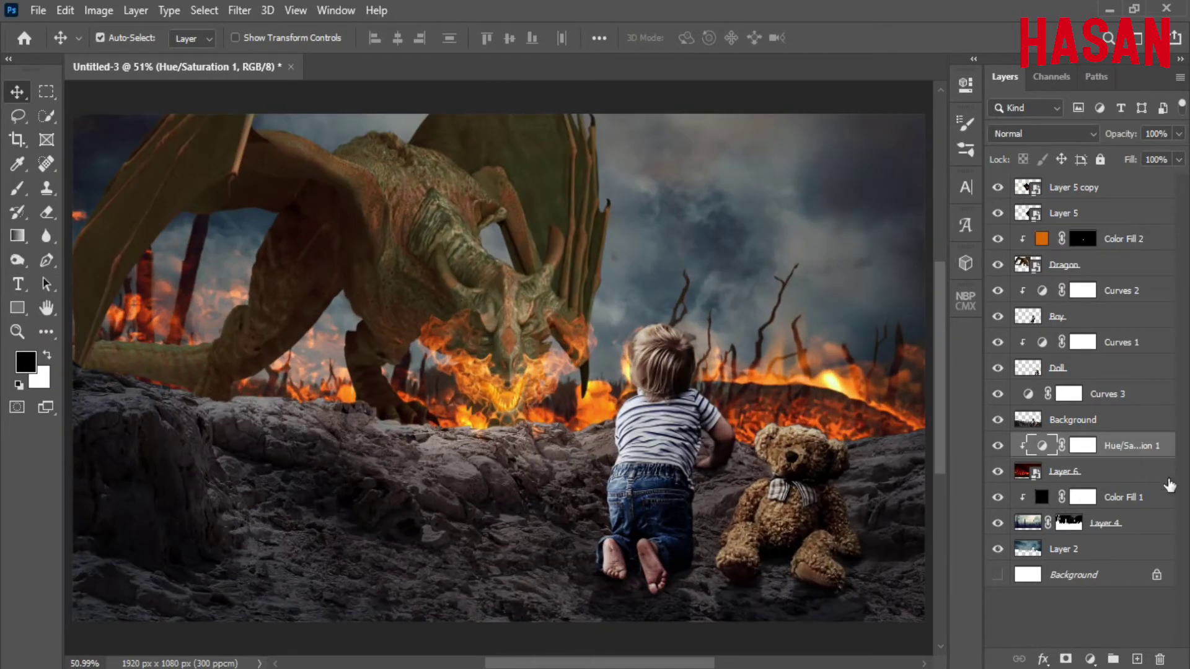
left_click(1113, 397)
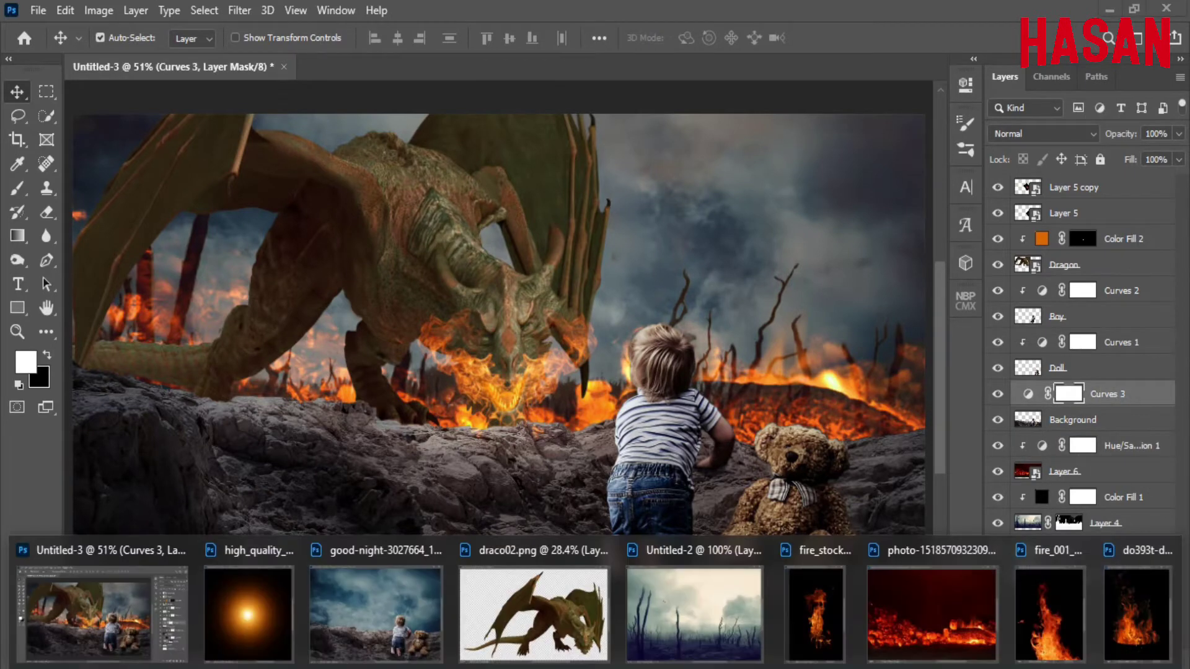
Bring the fire_001 flame photo into the composite as Layer 7, blended in Screen mode
left_click(1049, 613)
left_click_drag(534, 106, 1181, 88)
left_click_drag(1081, 329, 648, 295)
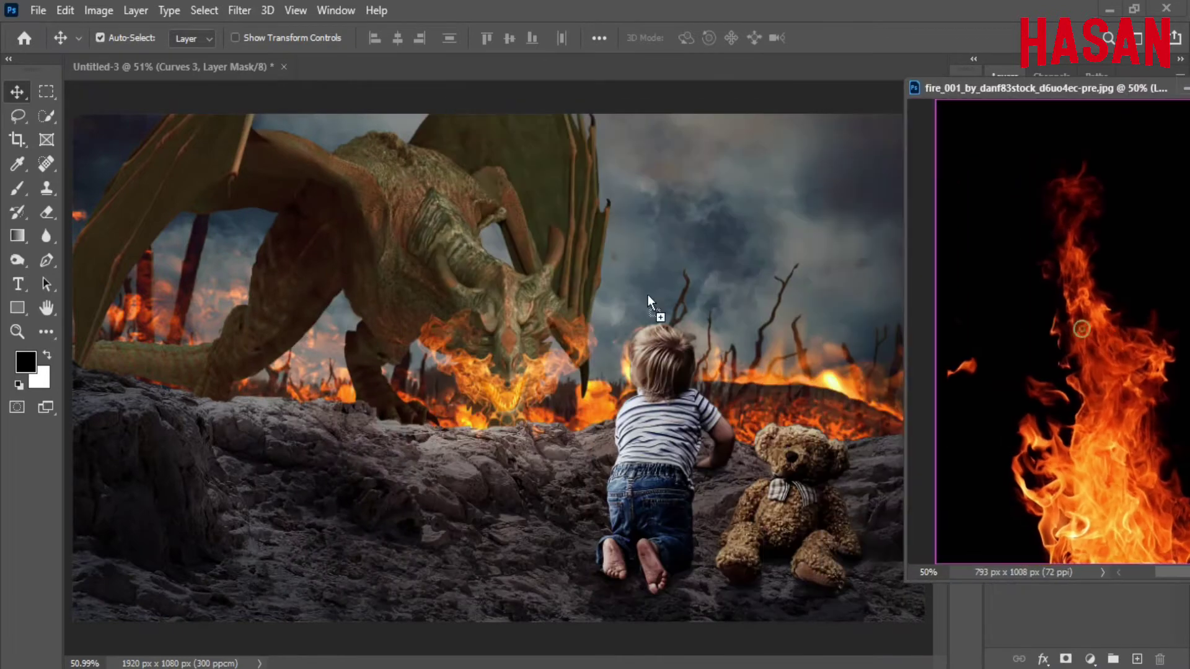
left_click_drag(1133, 84, 876, 82)
left_click(898, 87)
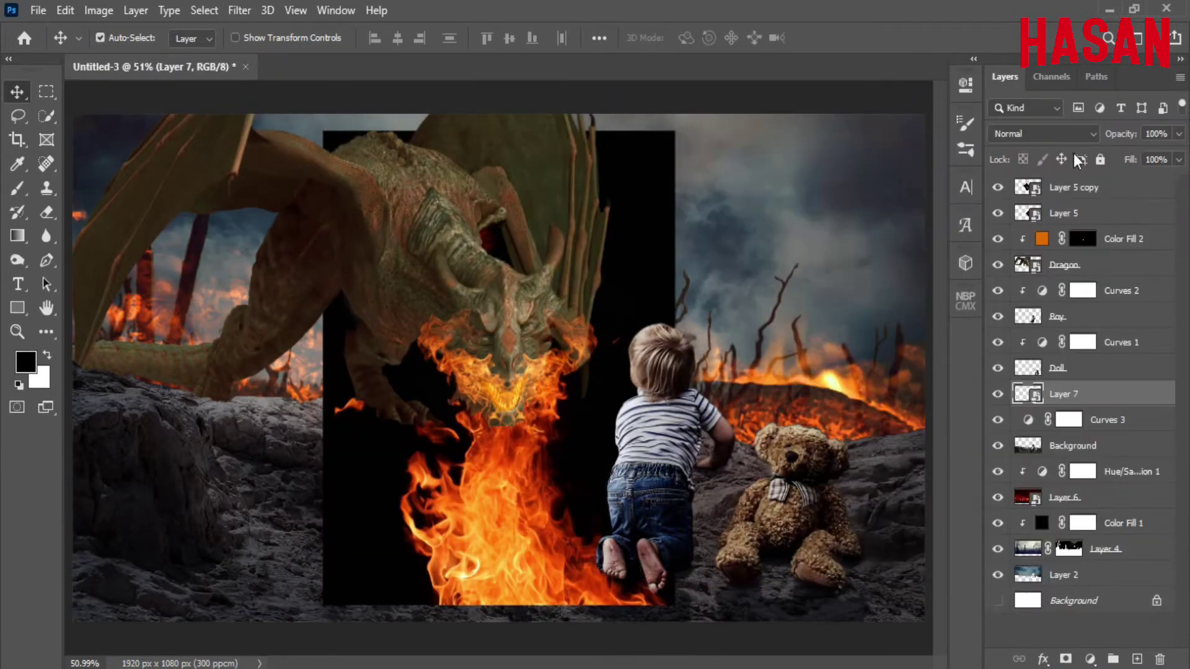
left_click(1044, 133)
left_click(1031, 284)
Move Layer 7's flames to the left rocks, rotated 25.37° and scaled to 12.81%
key("ctrl+t")
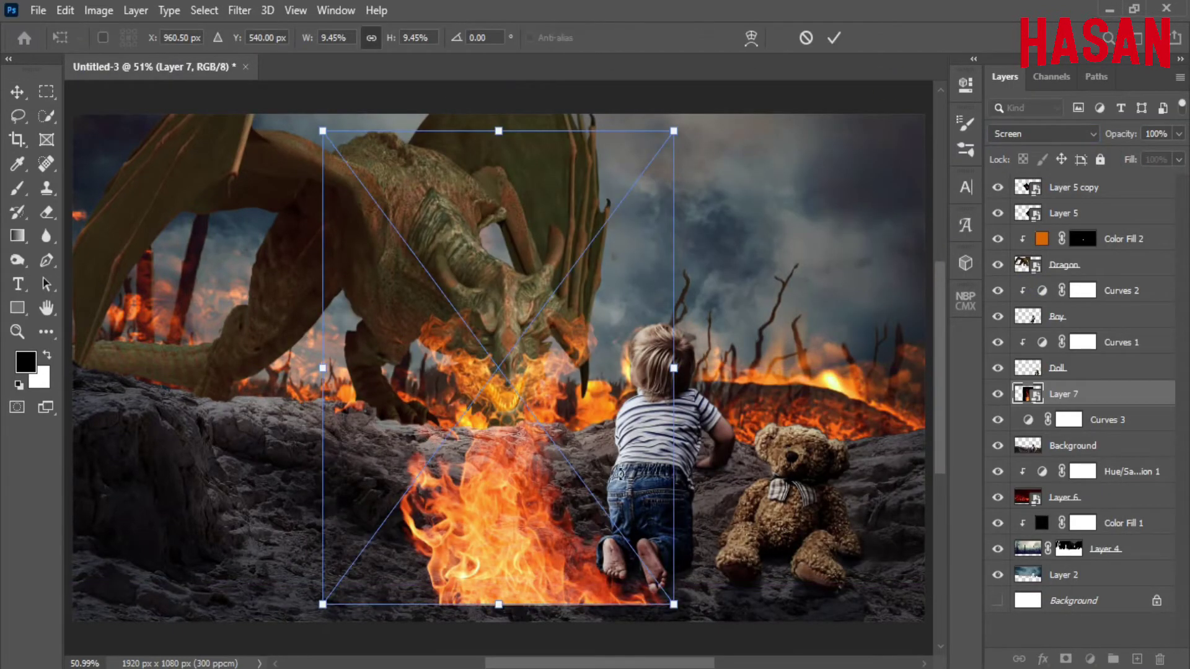
left_click_drag(434, 496, 239, 544)
key("ctrl+minus")
key("ctrl+minus")
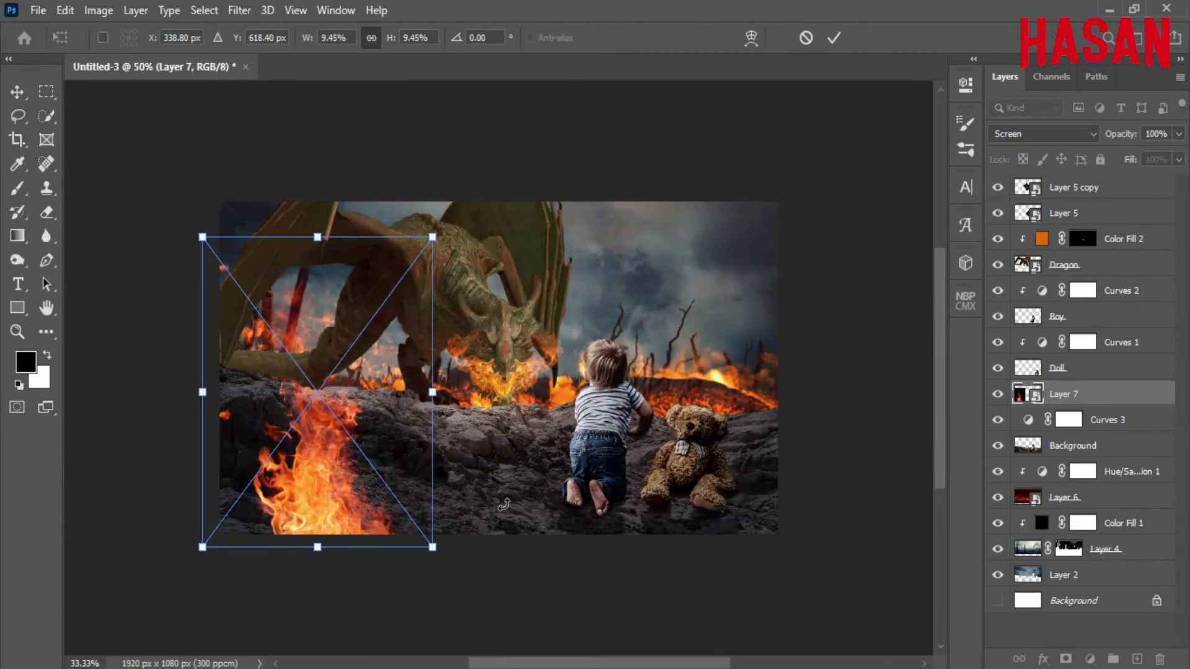
left_click_drag(464, 214, 452, 199)
left_click_drag(337, 431, 424, 489)
left_click_drag(293, 484, 306, 465)
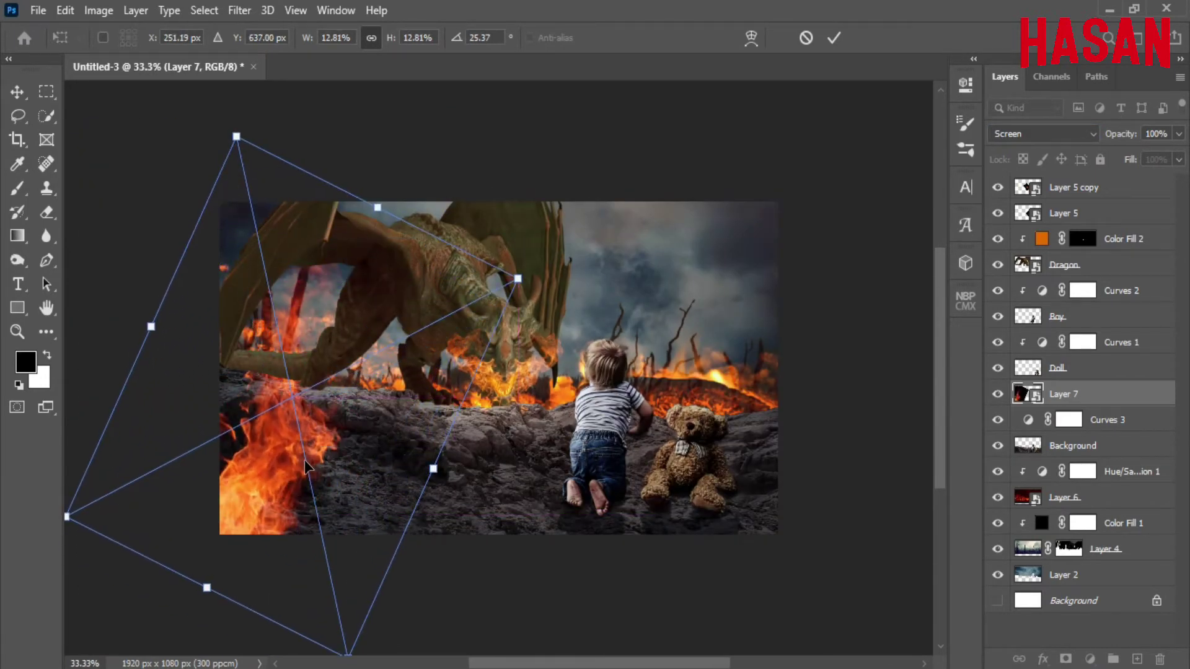
left_click_drag(251, 500, 224, 538)
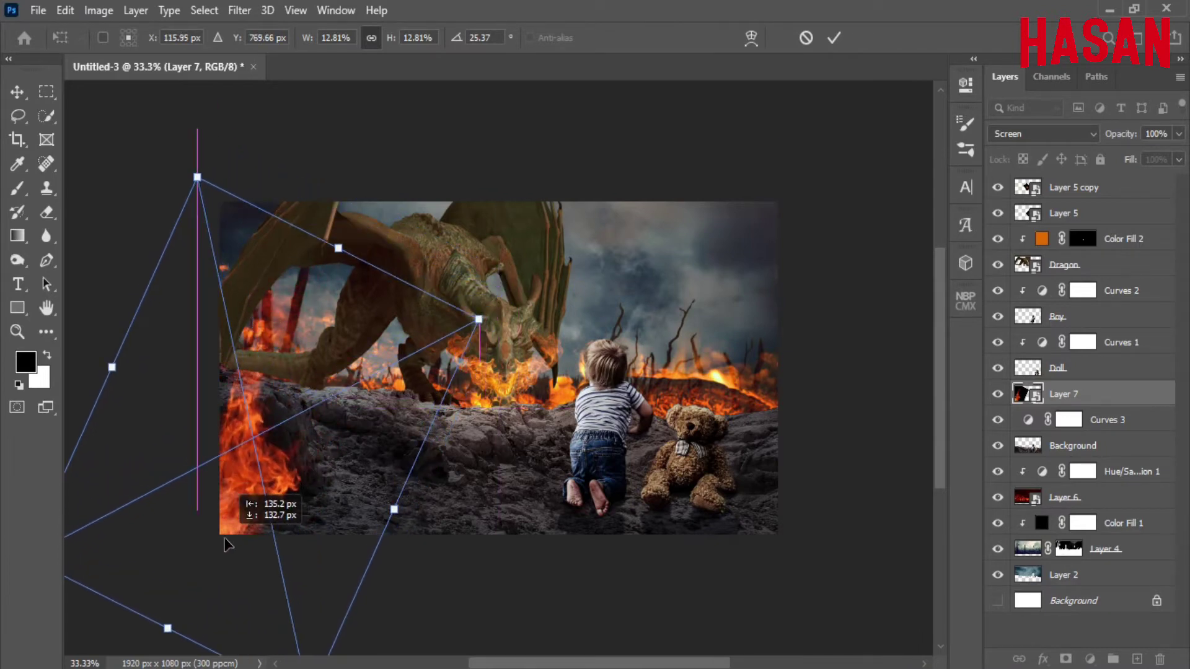
left_click(833, 38)
key("ctrl+plus")
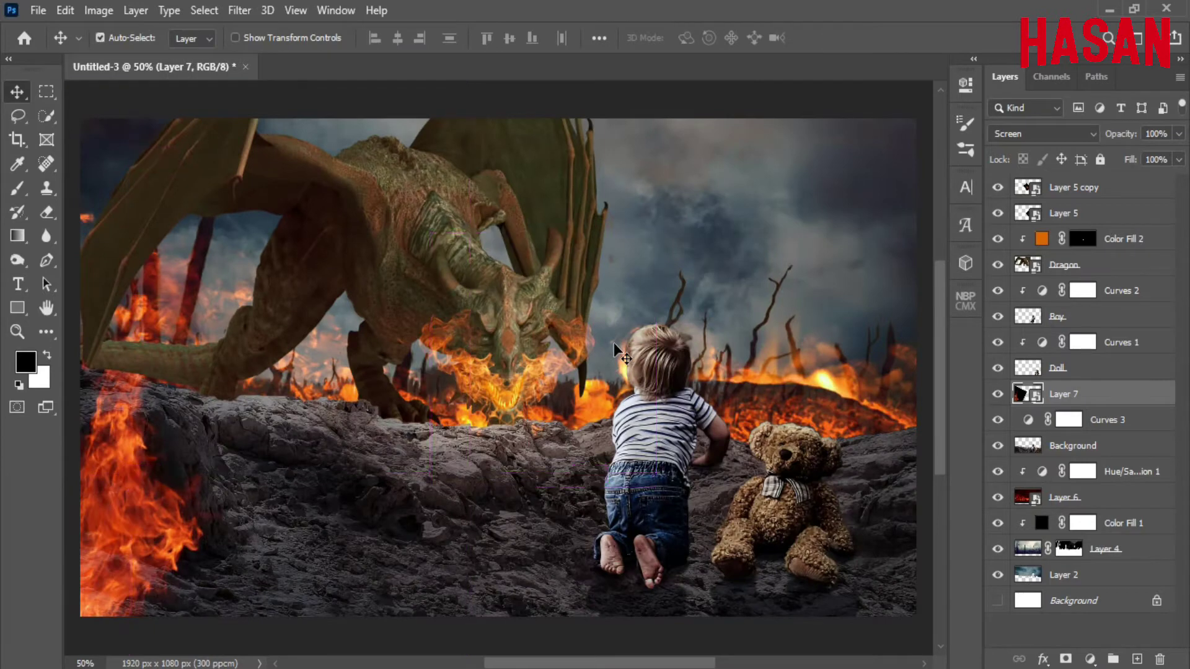
left_click(1140, 594)
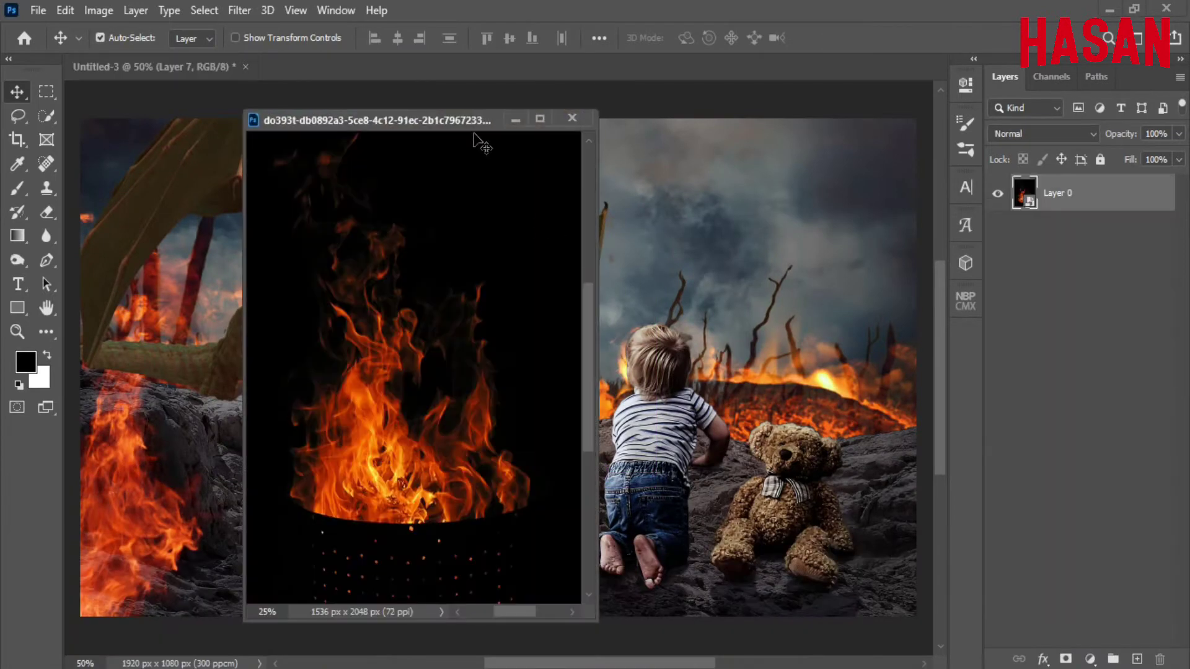
Bring the second fire image into the composite as Layer 8 in Screen mode
left_click_drag(519, 124, 1057, 103)
left_click_drag(960, 310, 495, 372)
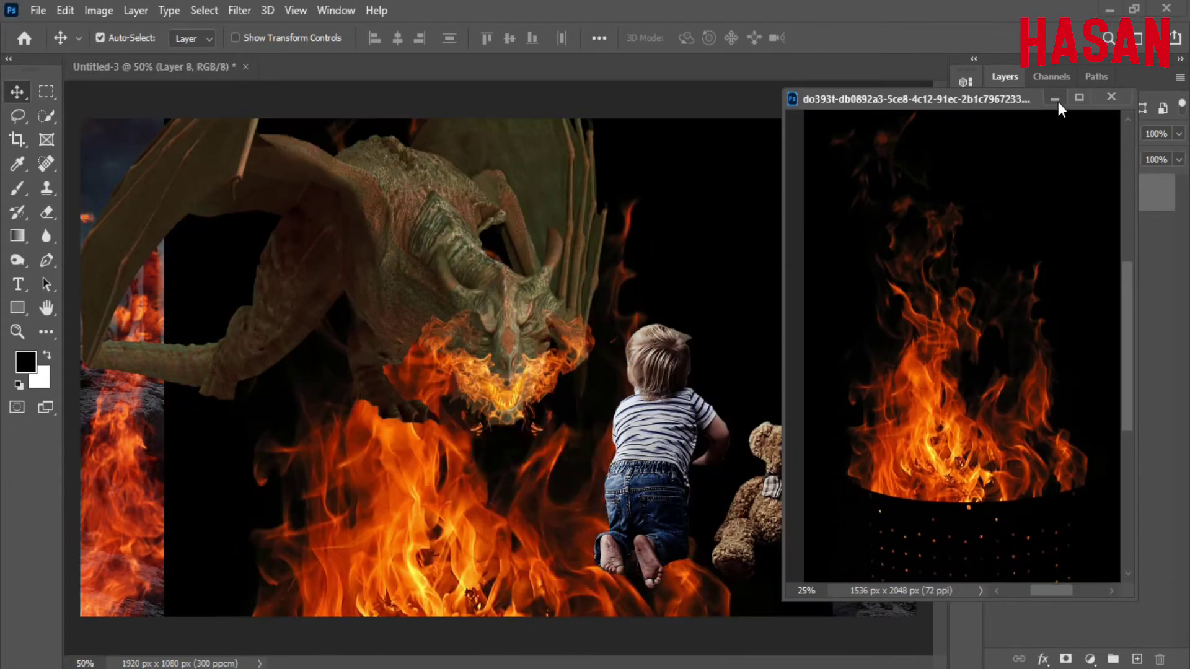
left_click(1054, 99)
left_click(1041, 134)
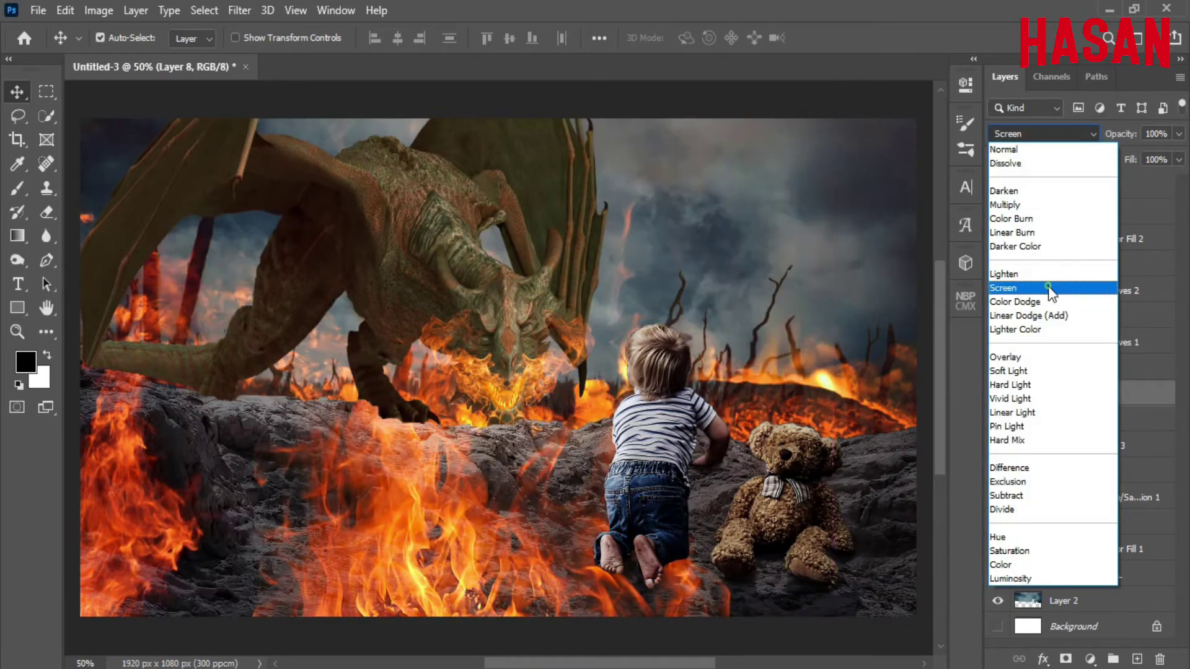
left_click(1049, 288)
Narrow Layer 8 horizontally and move it to the top of the layer stack
key("ctrl+t")
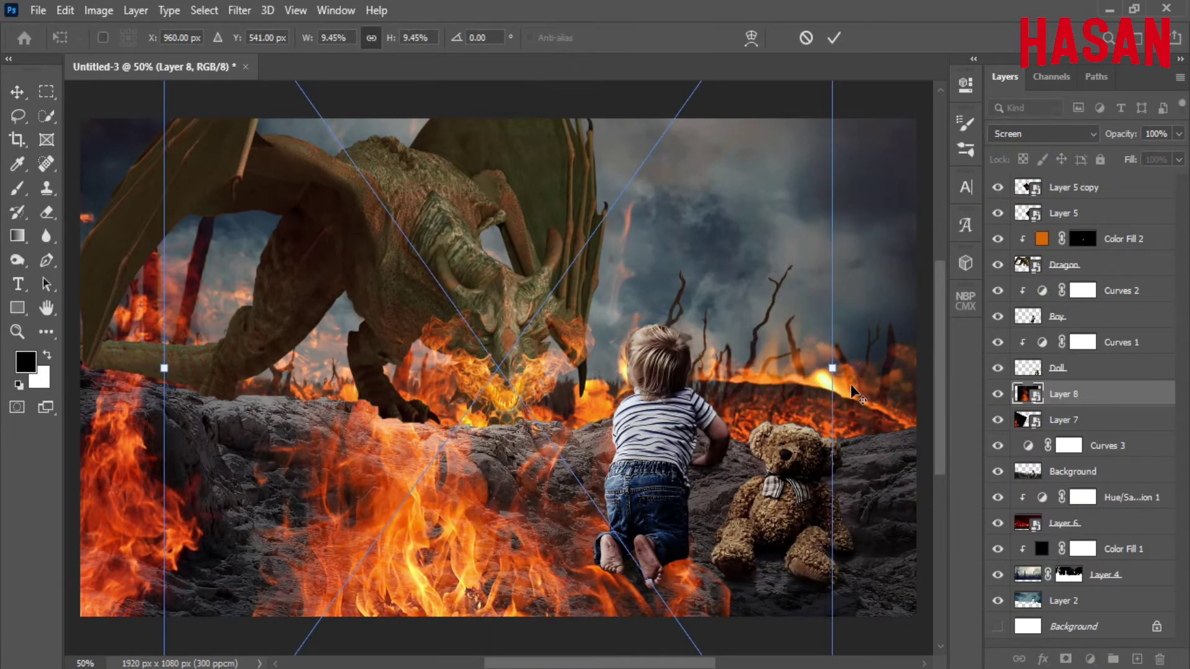
left_click_drag(833, 369, 767, 371)
left_click(832, 40)
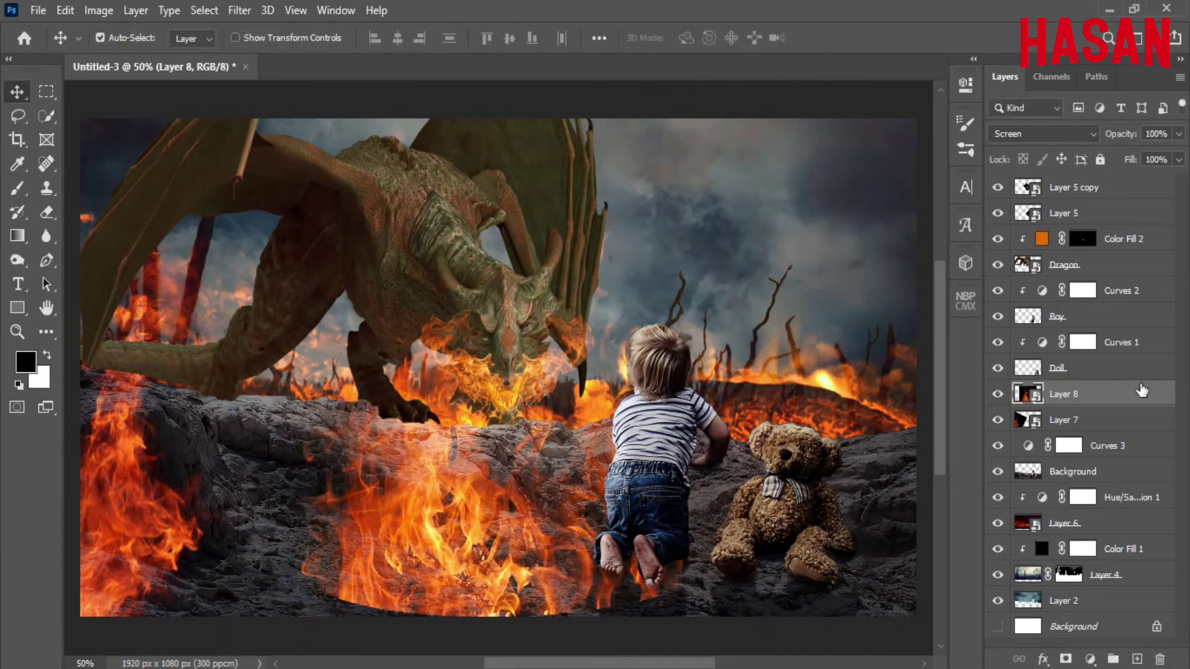
key("ctrl+shift+bracketright")
Place Layer 8's flames over the lower-left rocks, rotated about 28° and scaled near 9%
key("ctrl+t")
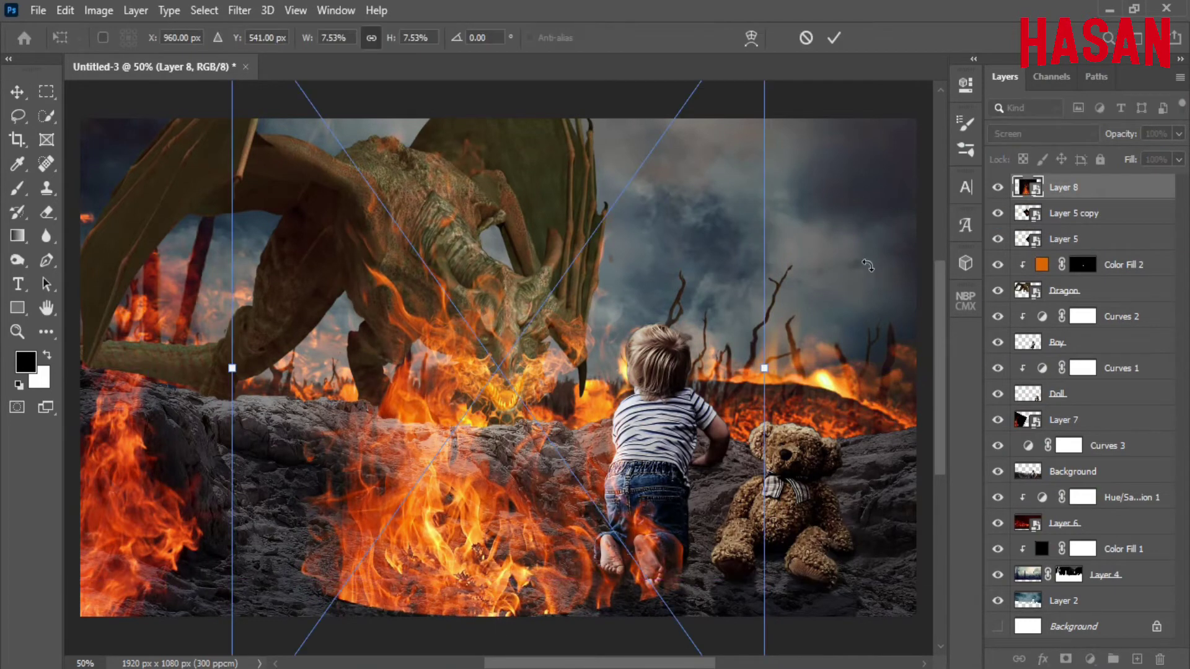
key("ctrl+minus")
left_click_drag(491, 464, 450, 548)
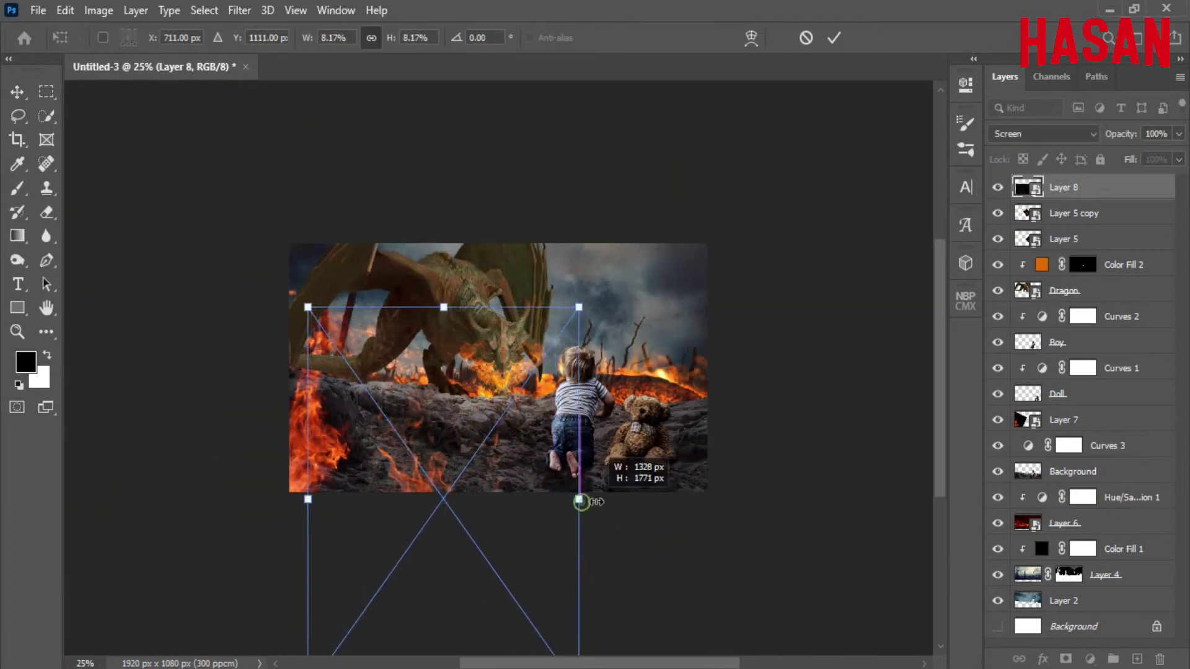
left_click_drag(576, 499, 604, 497)
mouse_move(495, 524)
left_mouse_down()
mouse_move(565, 495)
mouse_move(438, 541)
left_mouse_up()
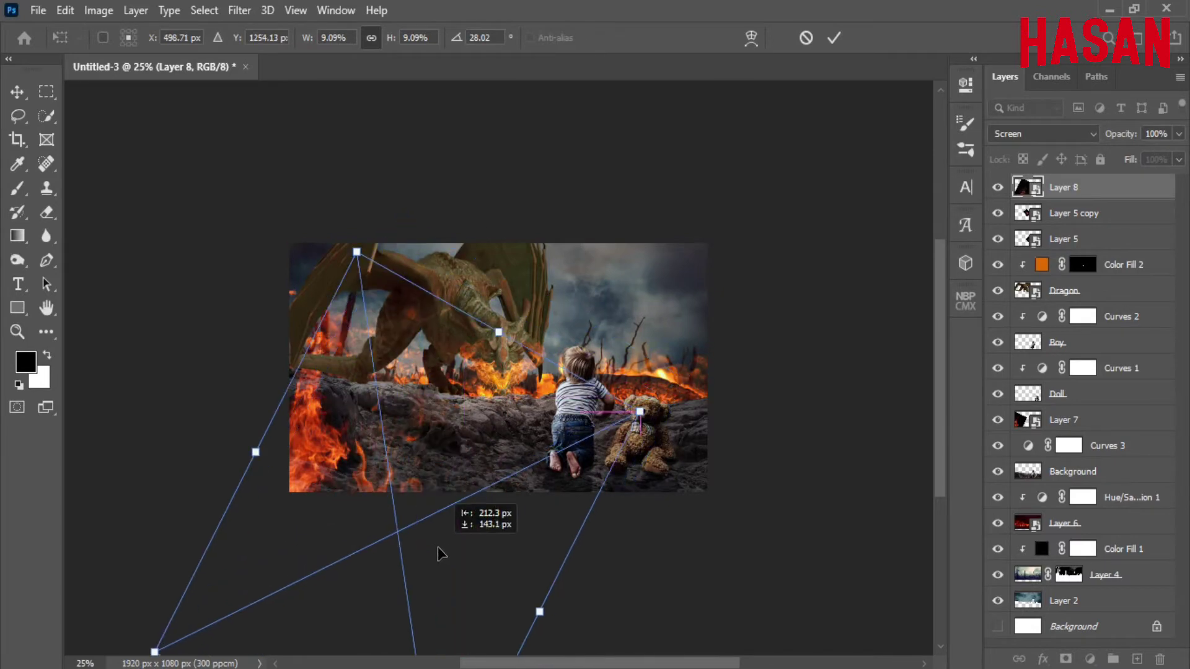
left_click_drag(509, 305, 514, 291)
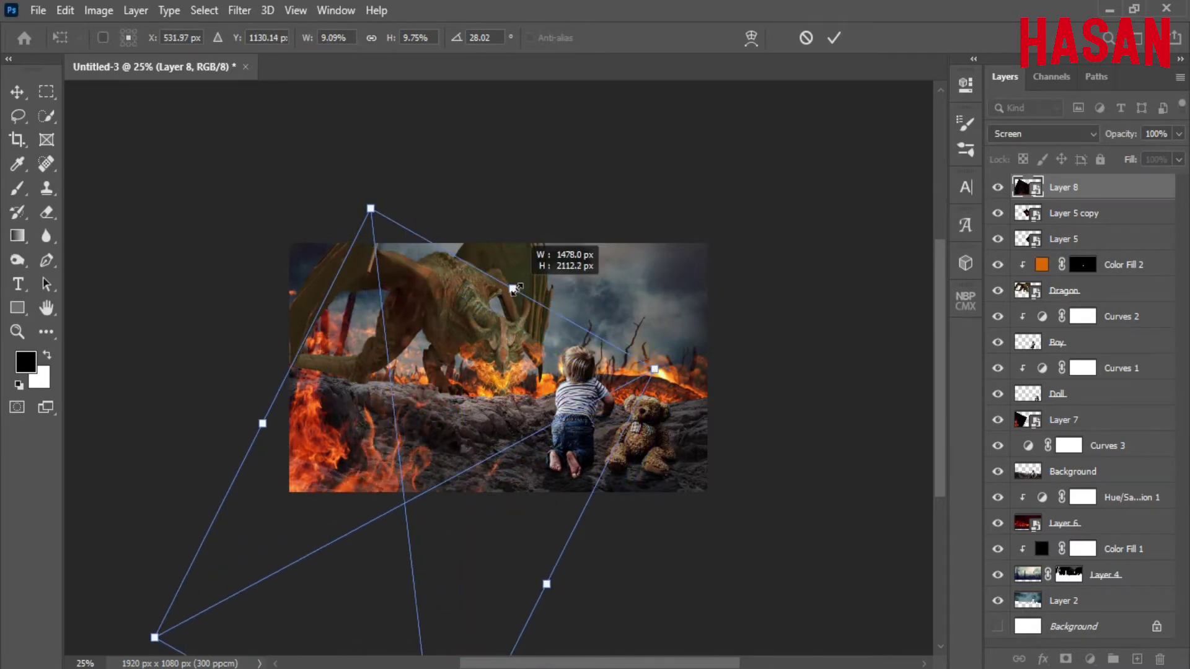
key("Return")
key("v")
key("ctrl+0")
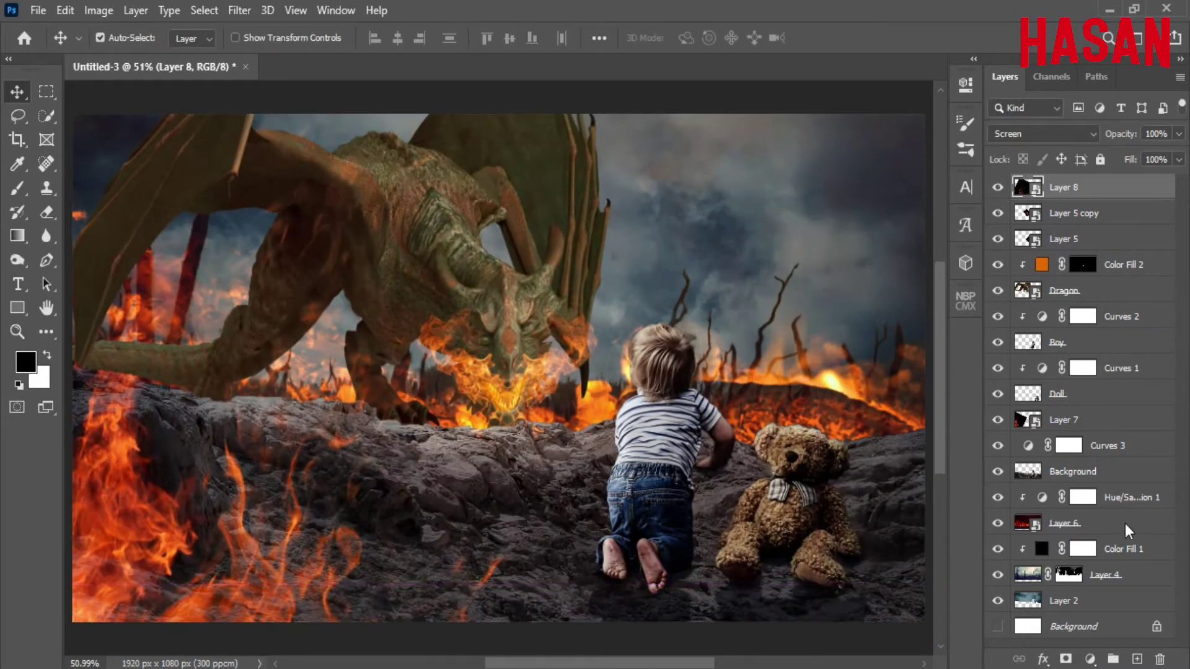
left_click(1144, 523)
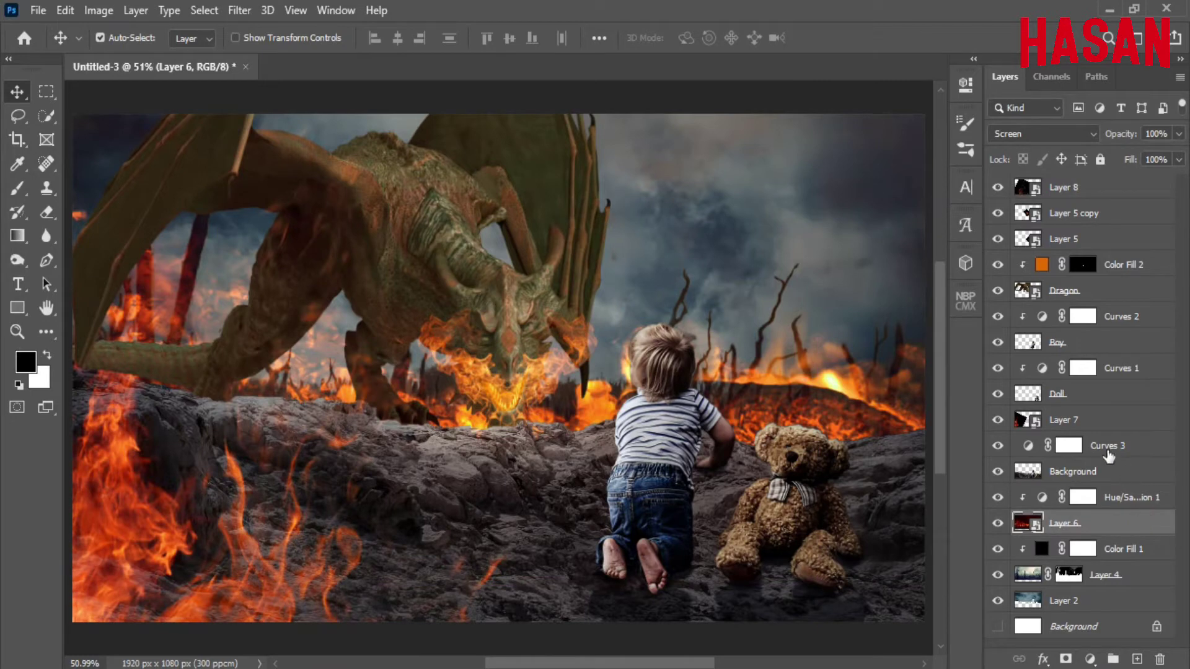
Group Layer 7 and Layer 8 and test a Hue/Saturation adjustment above Group 1
left_click_drag(1109, 420, 1084, 181)
left_click_drag(682, 393, 678, 388)
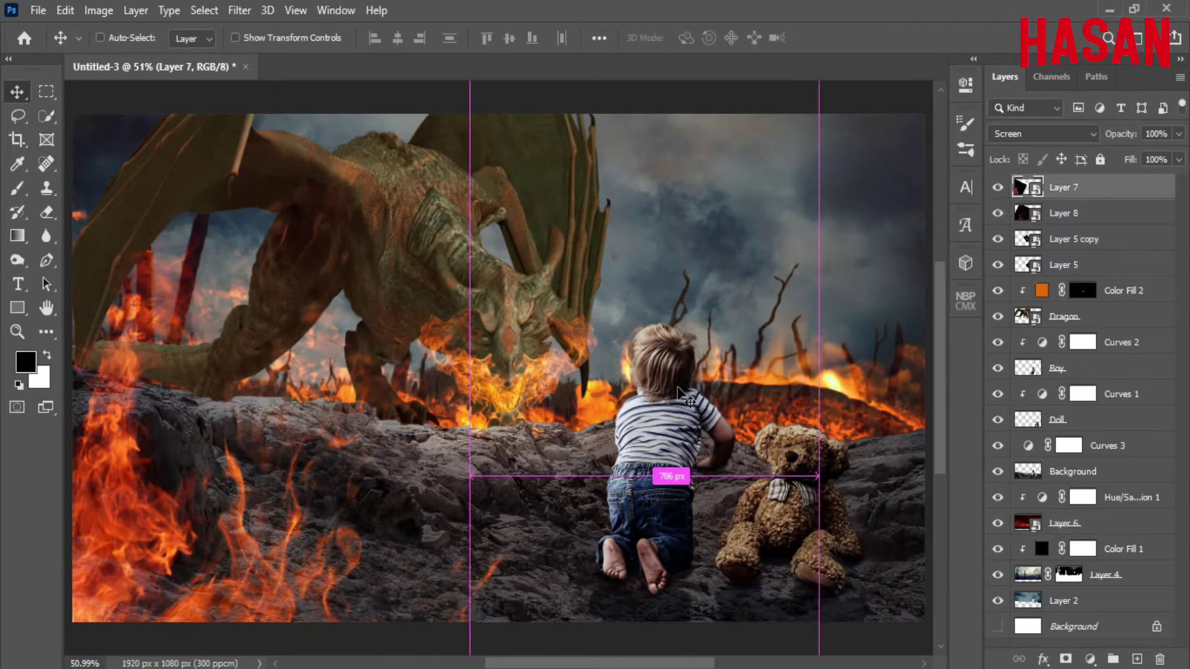
key("ctrl")
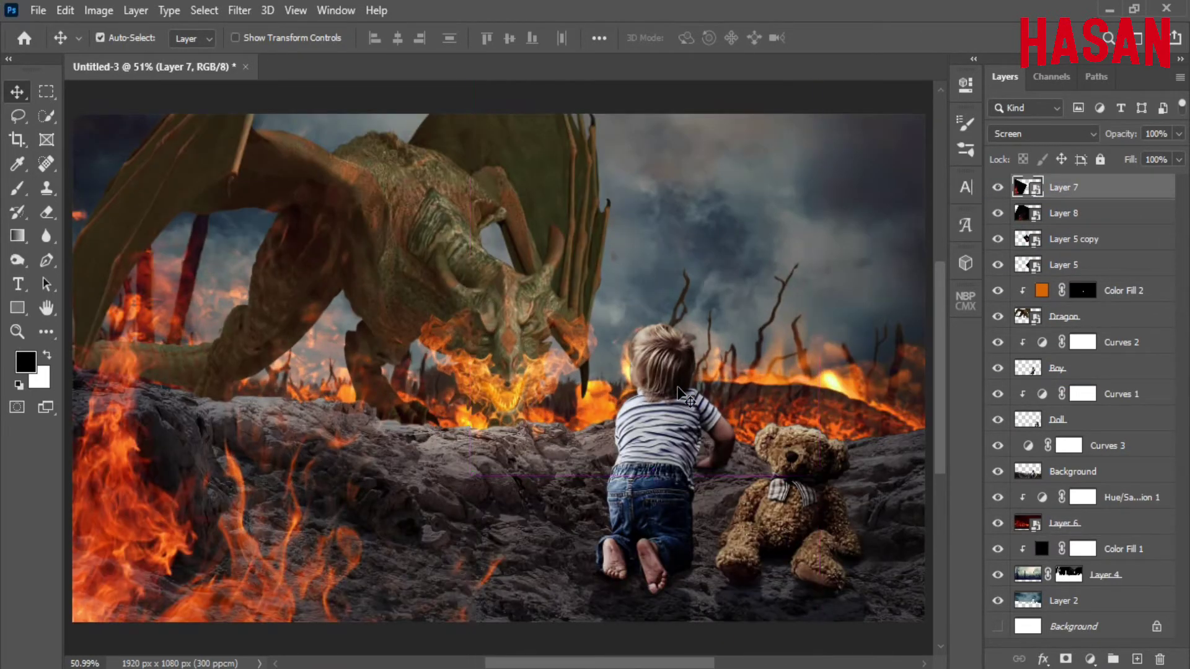
left_click(1127, 215, "shift")
left_click(1113, 658)
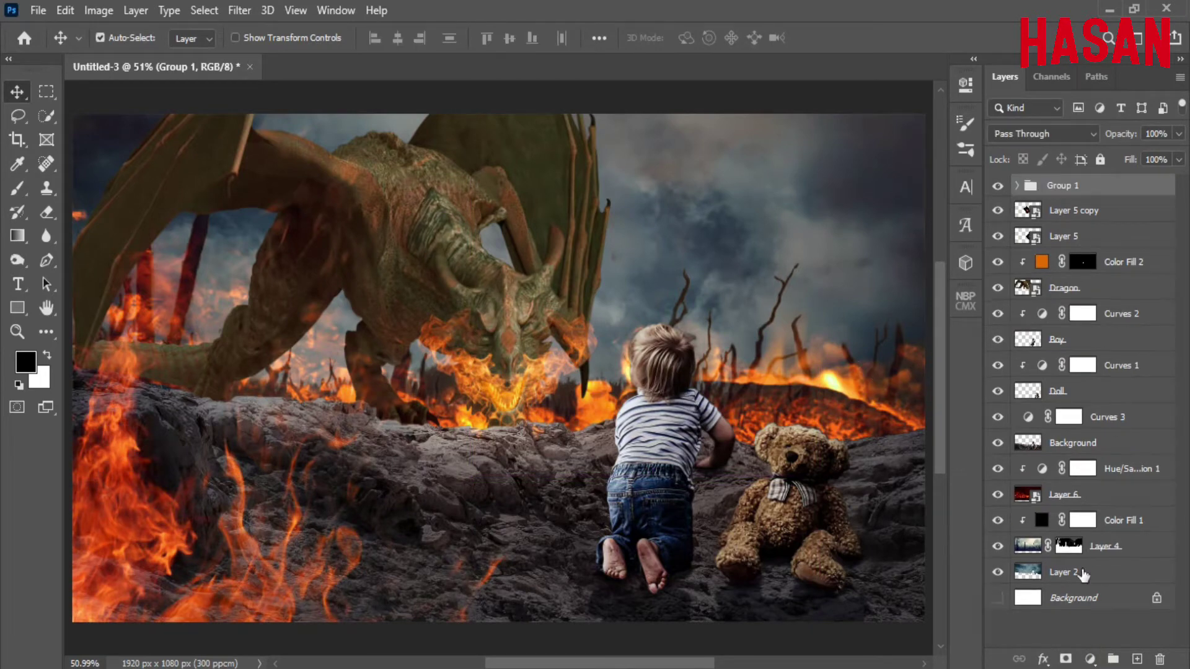
left_click(1092, 487)
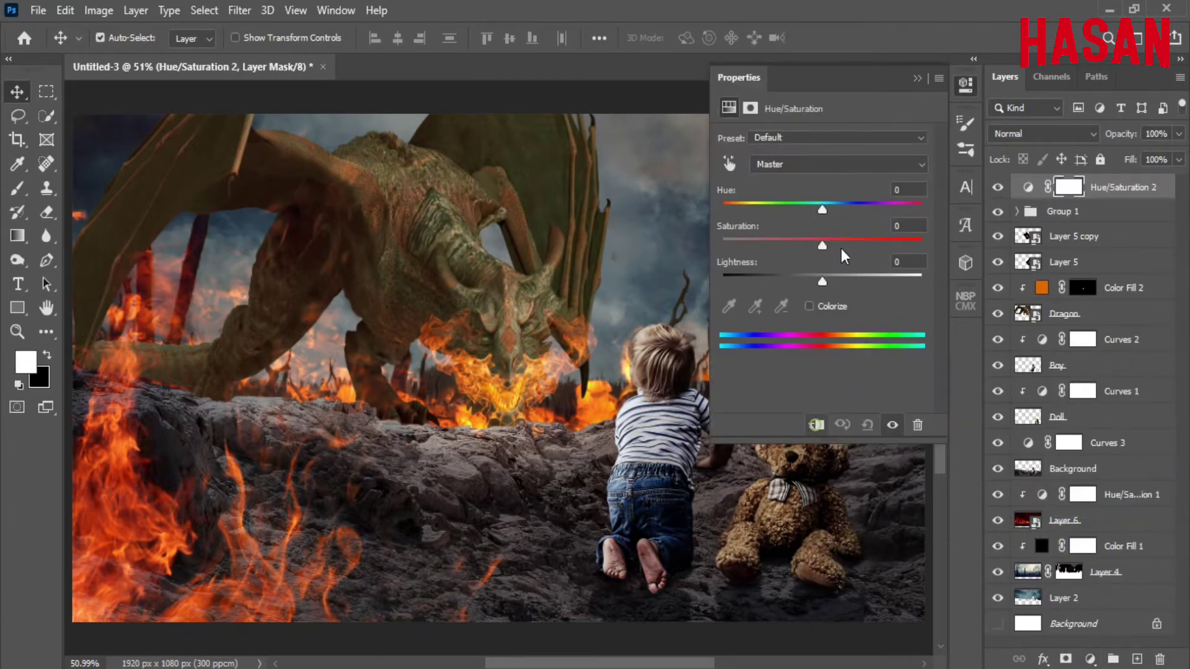
left_click_drag(831, 215, 823, 207)
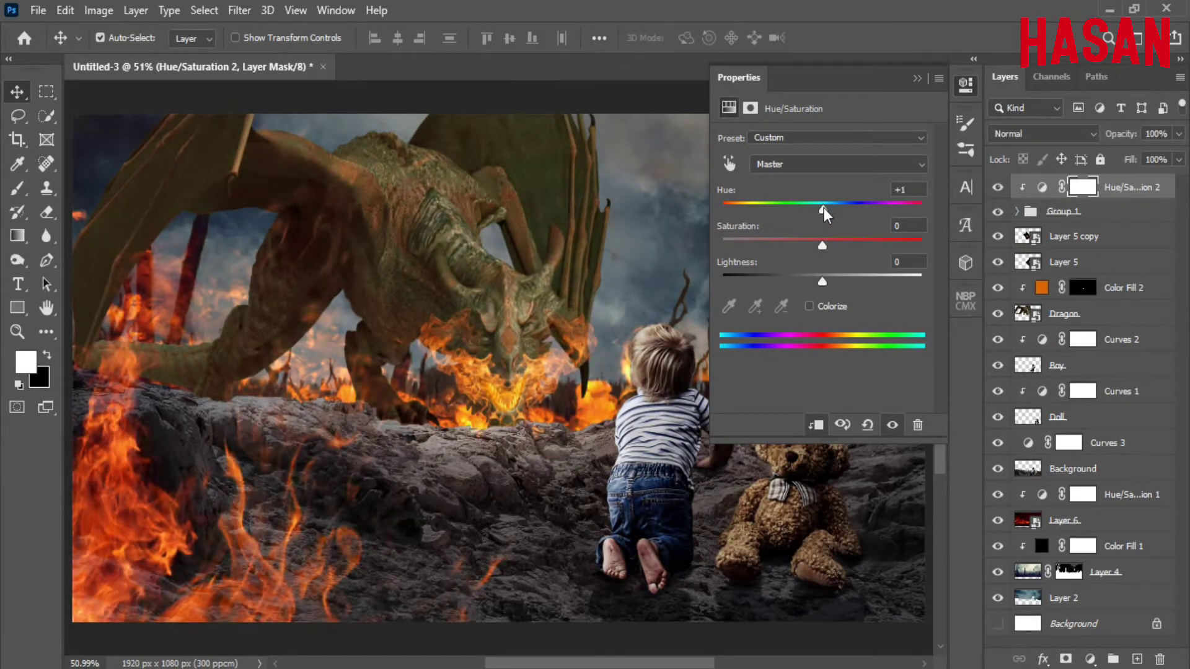
left_click(1017, 212)
left_click(1017, 212)
left_click(1017, 211)
left_click(925, 81)
Shift Layer 7's hue by +7 with Hue/Saturation
left_click(734, 371, "ctrl")
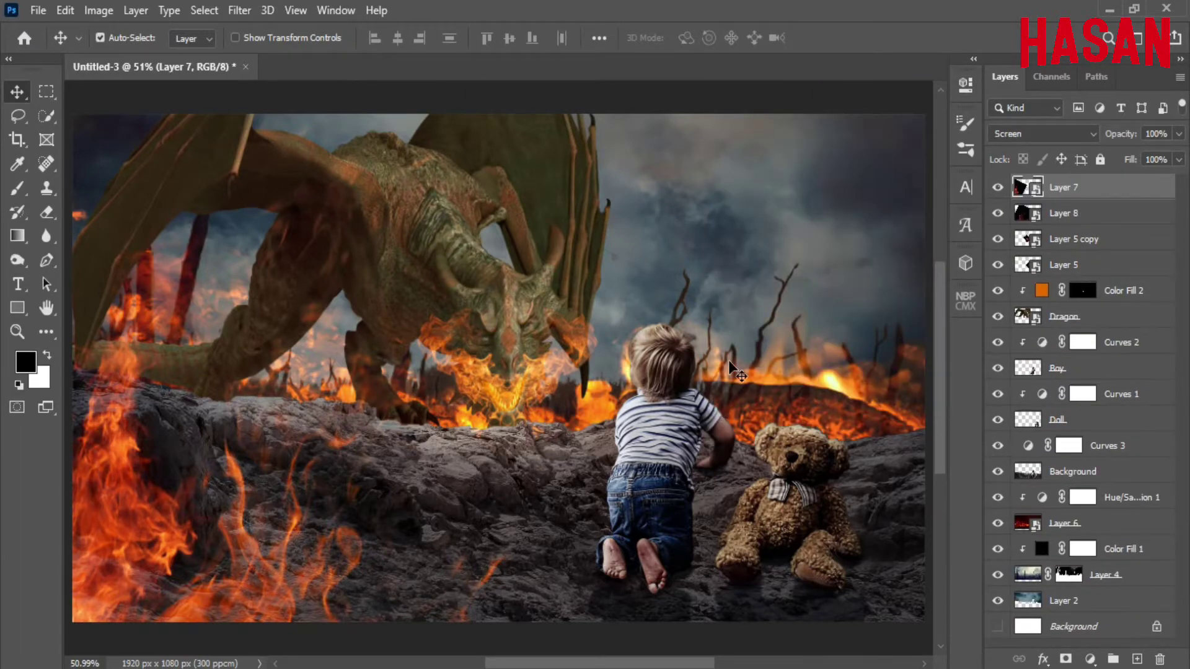
key("ctrl+u")
mouse_move(579, 99)
left_mouse_down()
mouse_move(899, 45)
mouse_move(920, 58)
left_mouse_up()
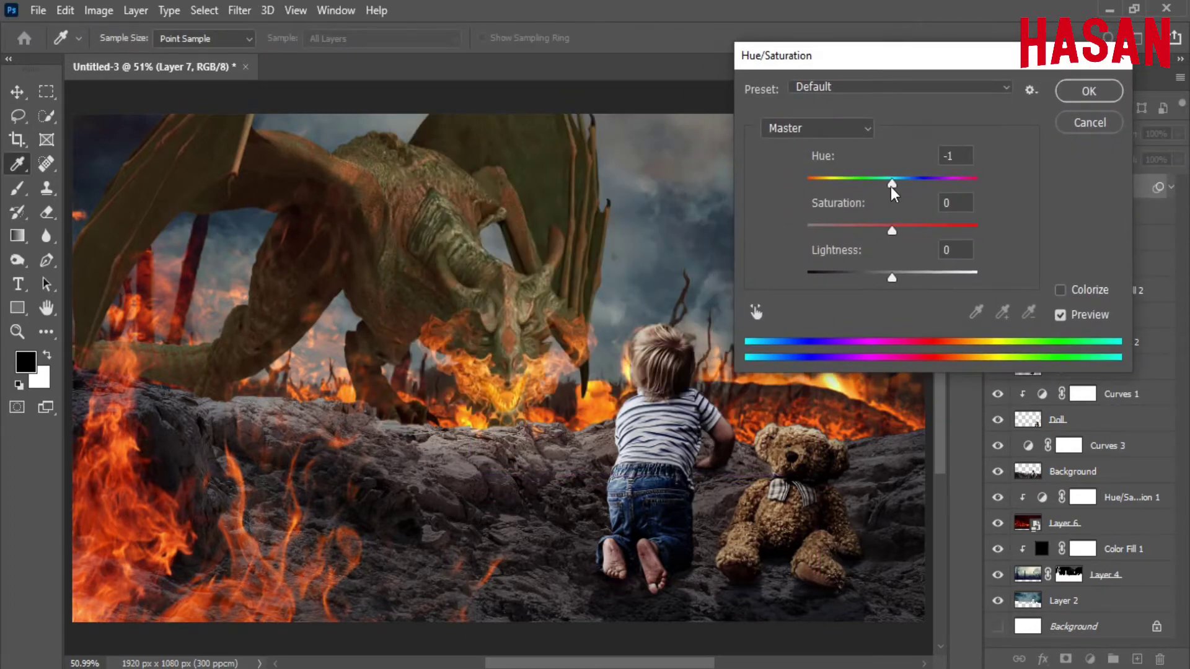
left_click_drag(891, 184, 900, 198)
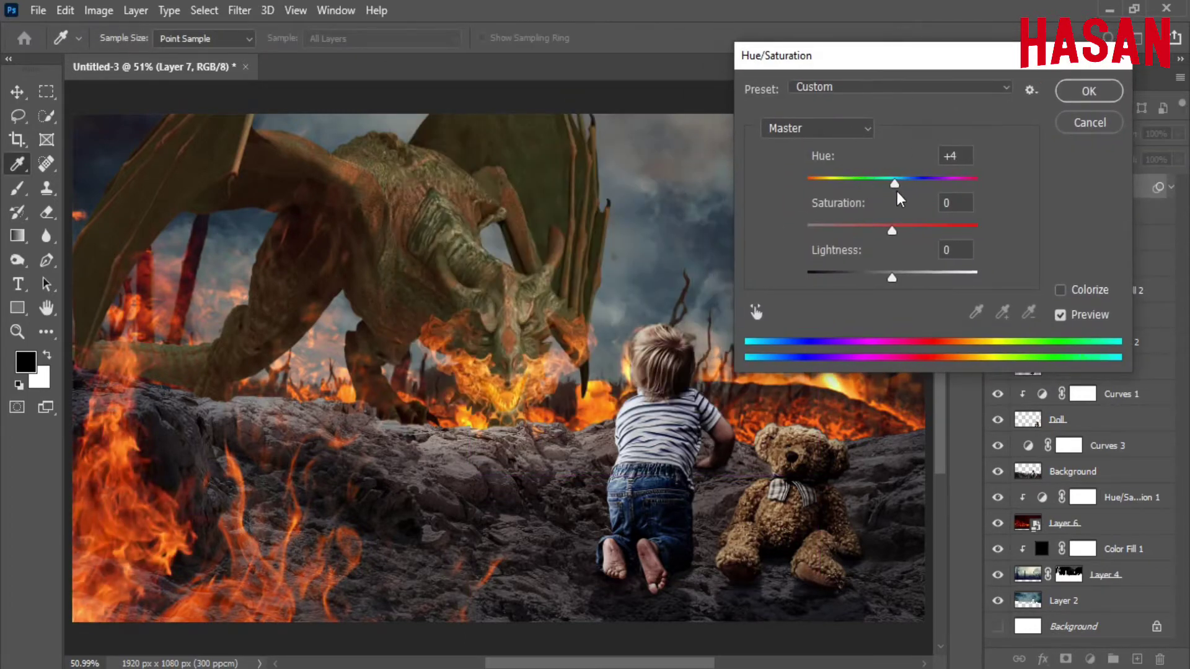
left_click(1076, 101)
Shift Layer 8's hue by +7 with Hue/Saturation
left_click(1091, 213)
key("ctrl+u")
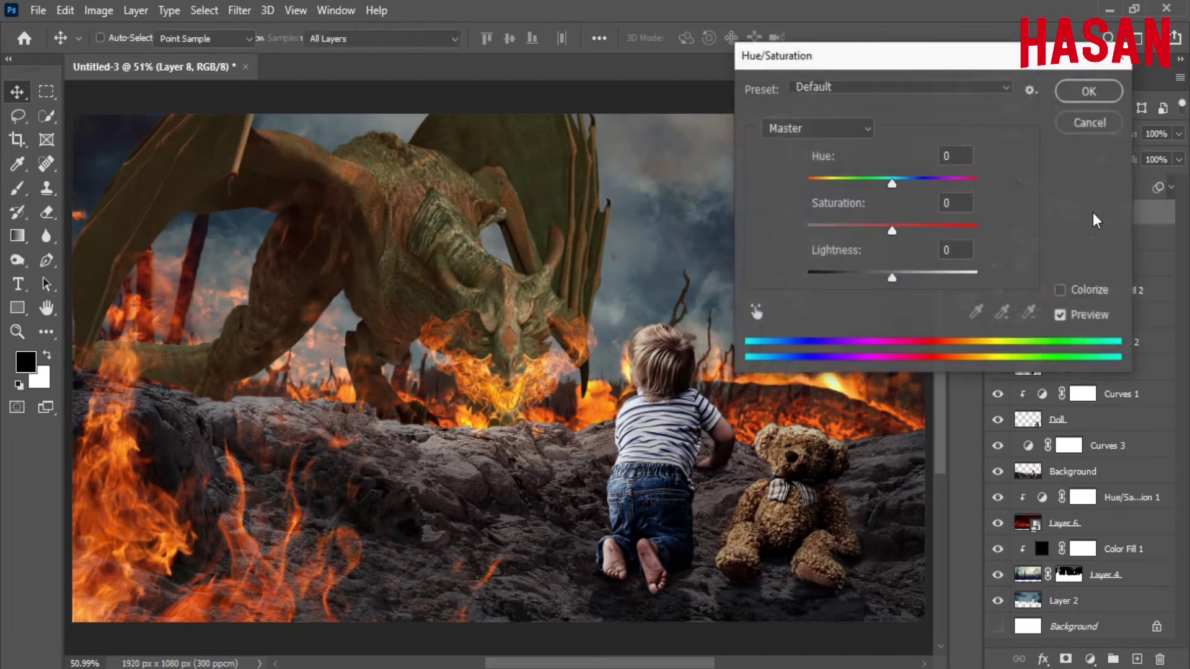
left_click_drag(867, 55, 909, 39)
mouse_move(932, 167)
left_mouse_down()
mouse_move(949, 166)
mouse_move(939, 166)
left_mouse_up()
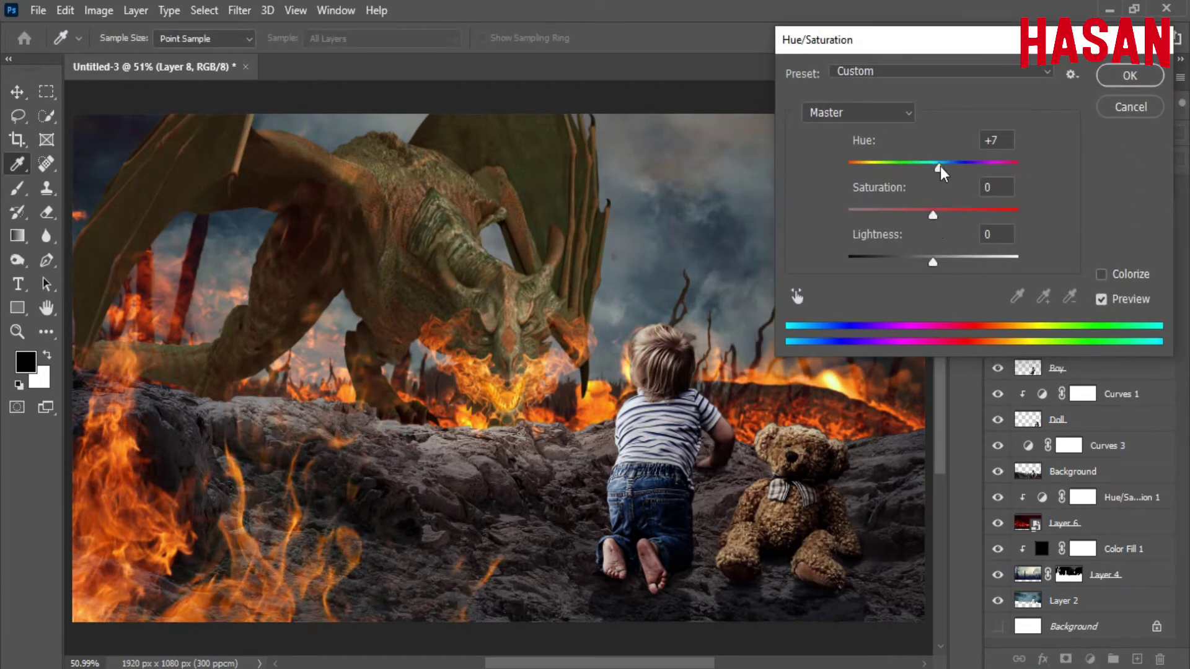
left_click(1130, 75)
key("v")
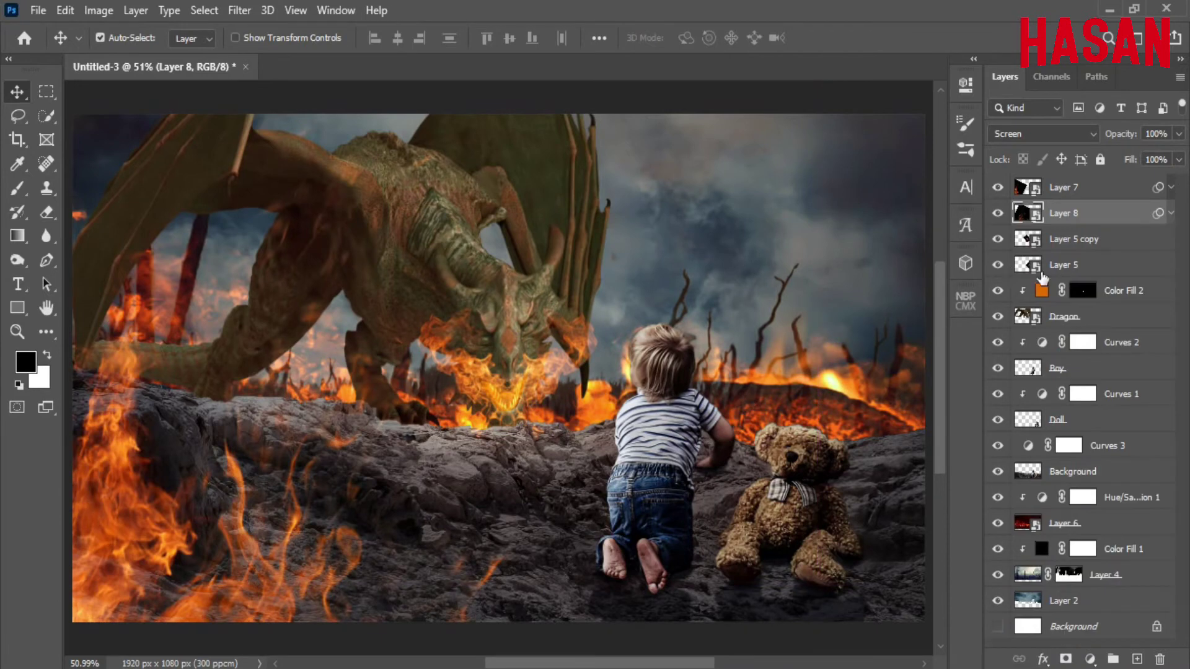
Paint white on Color Fill 2's mask with a soft 18%-flow brush along the wing edge
left_click(1042, 289)
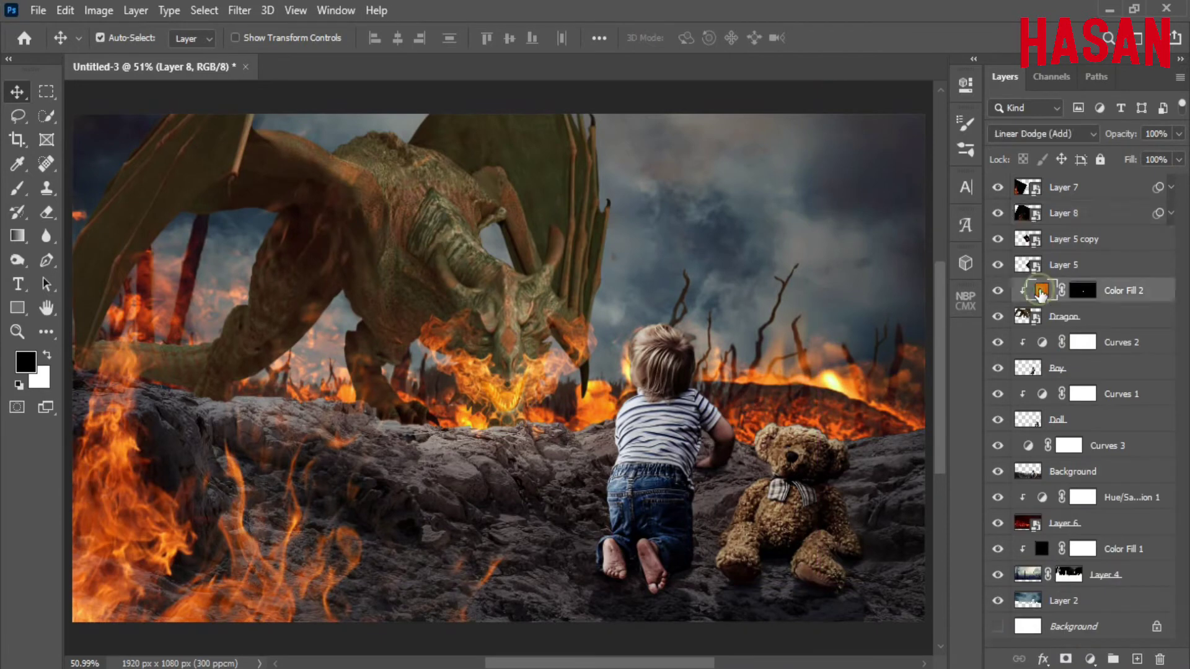
left_click(17, 188)
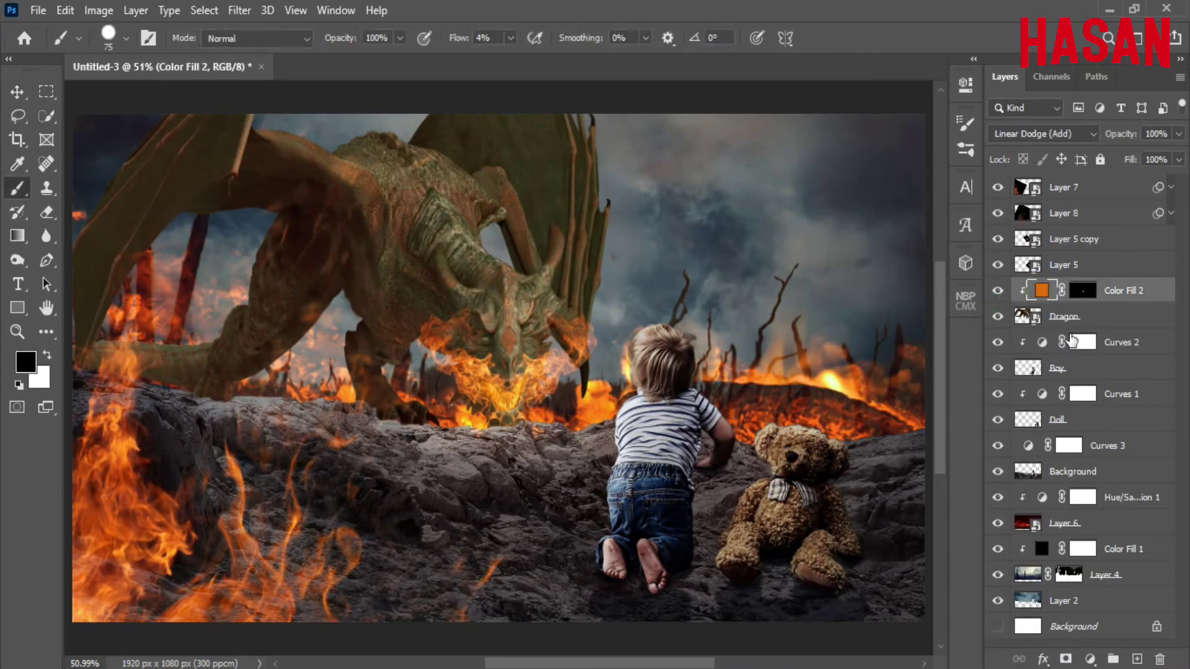
left_click(1082, 290)
key("x")
scroll(544, 236, "up", 2)
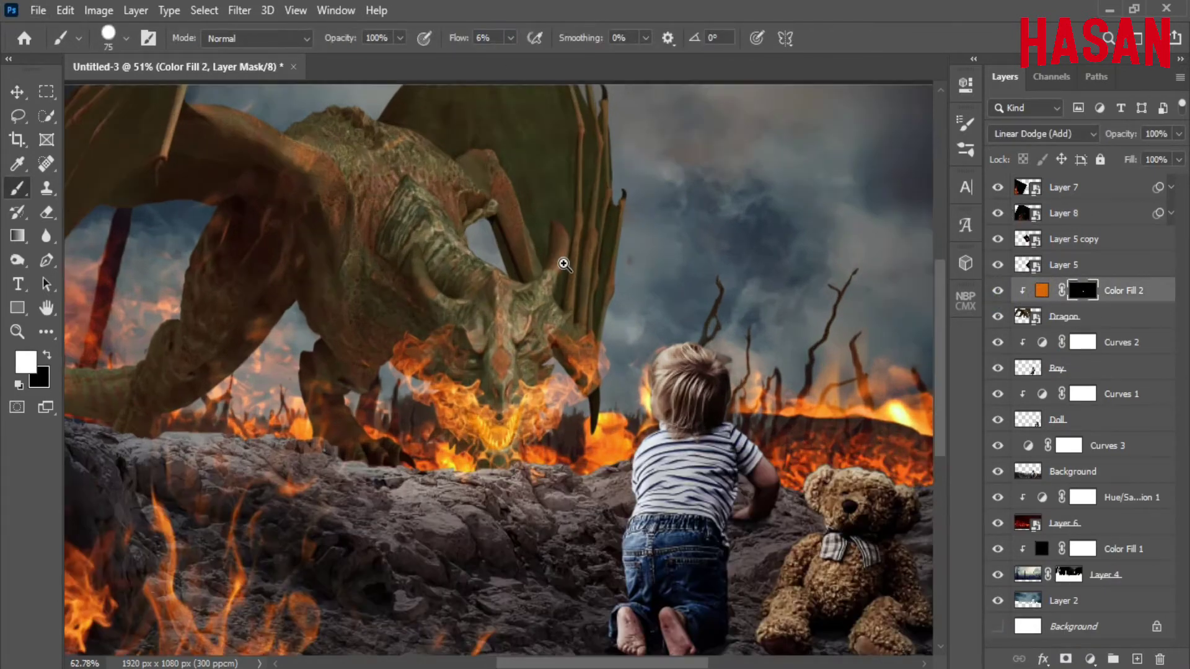
left_click_drag(608, 229, 582, 409)
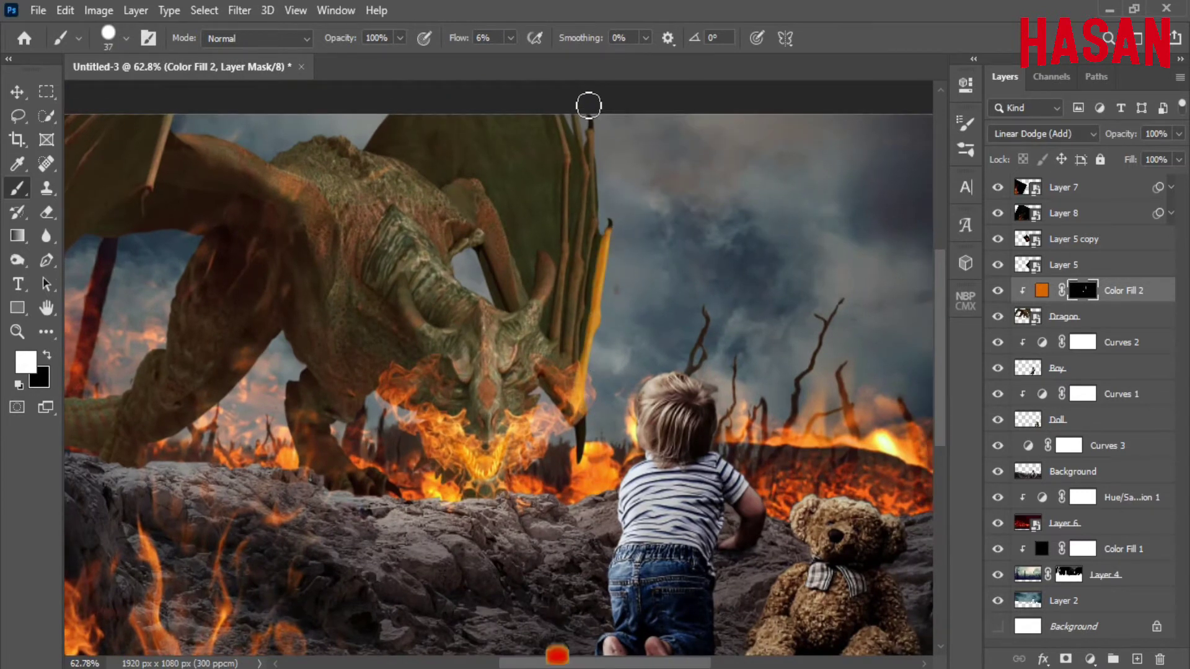
right_click(551, 235)
left_click(600, 420)
key("Return")
key("ctrl+z")
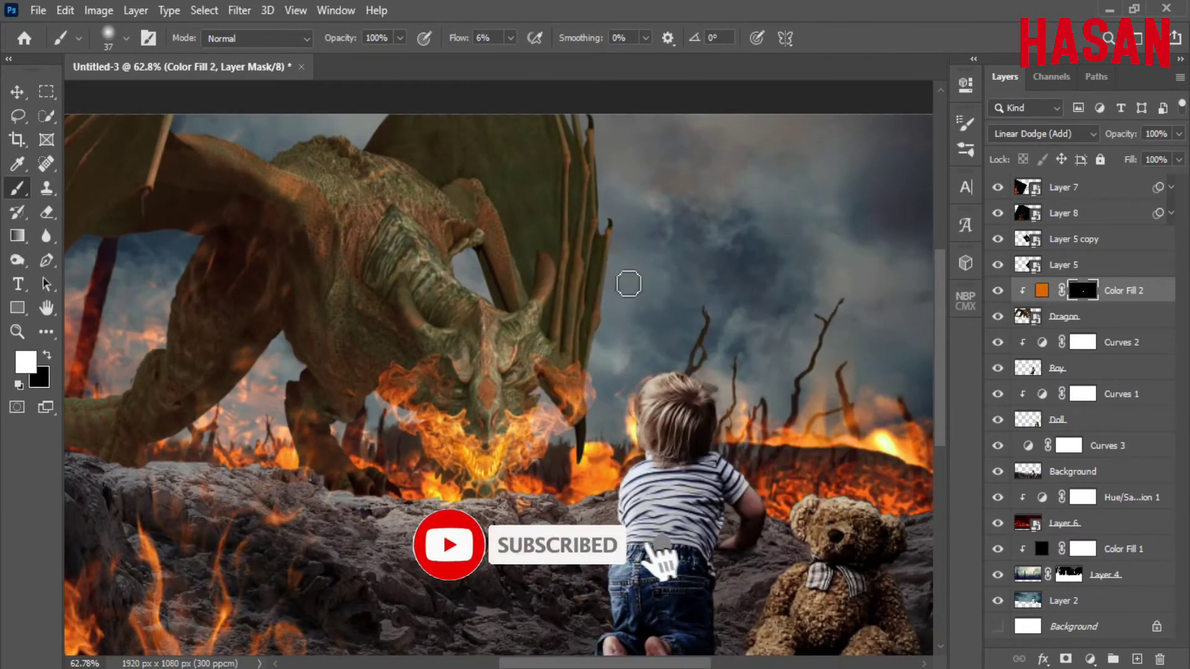
left_click_drag(628, 284, 585, 414)
type("18")
key("Return")
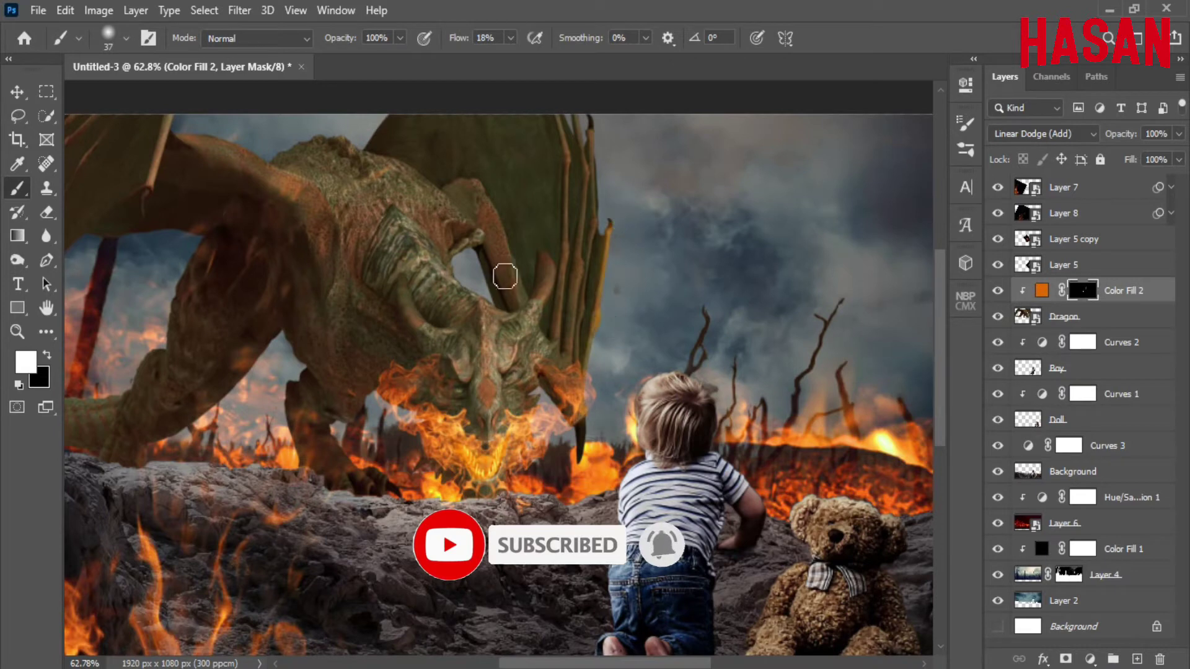
Paint orange glow down the dragon's horn edge and along its tail
left_click_drag(505, 277, 551, 402)
key("ctrl+z")
left_click_drag(486, 247, 500, 300)
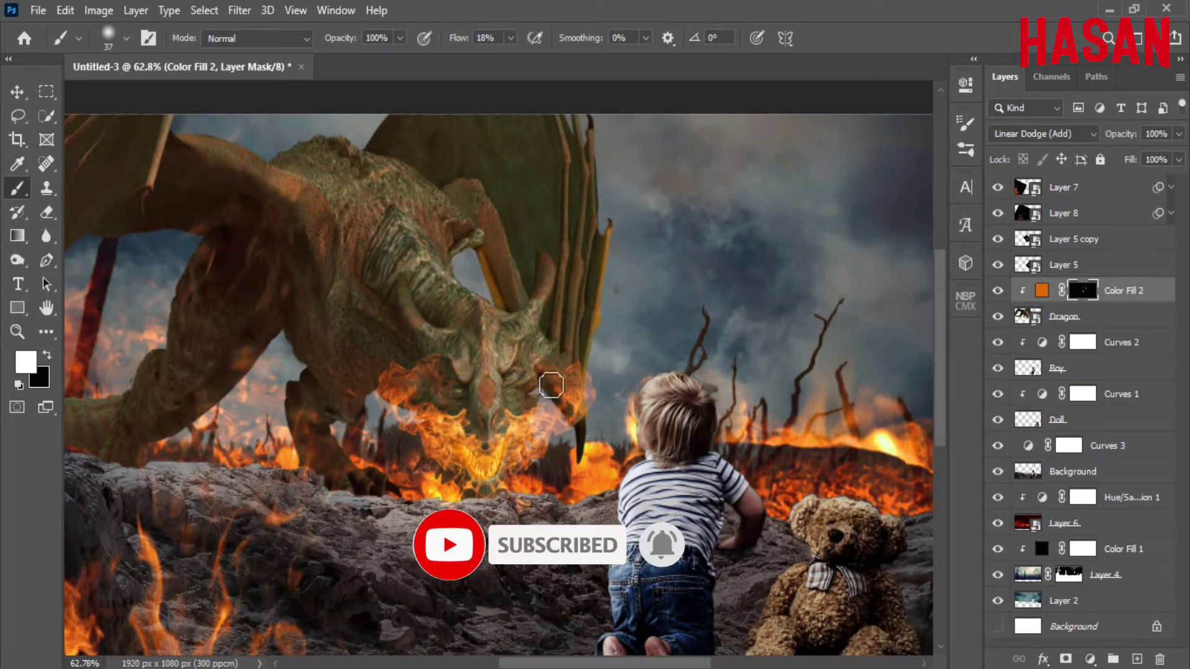
scroll(551, 386, "up", 2)
left_click_drag(574, 407, 589, 379)
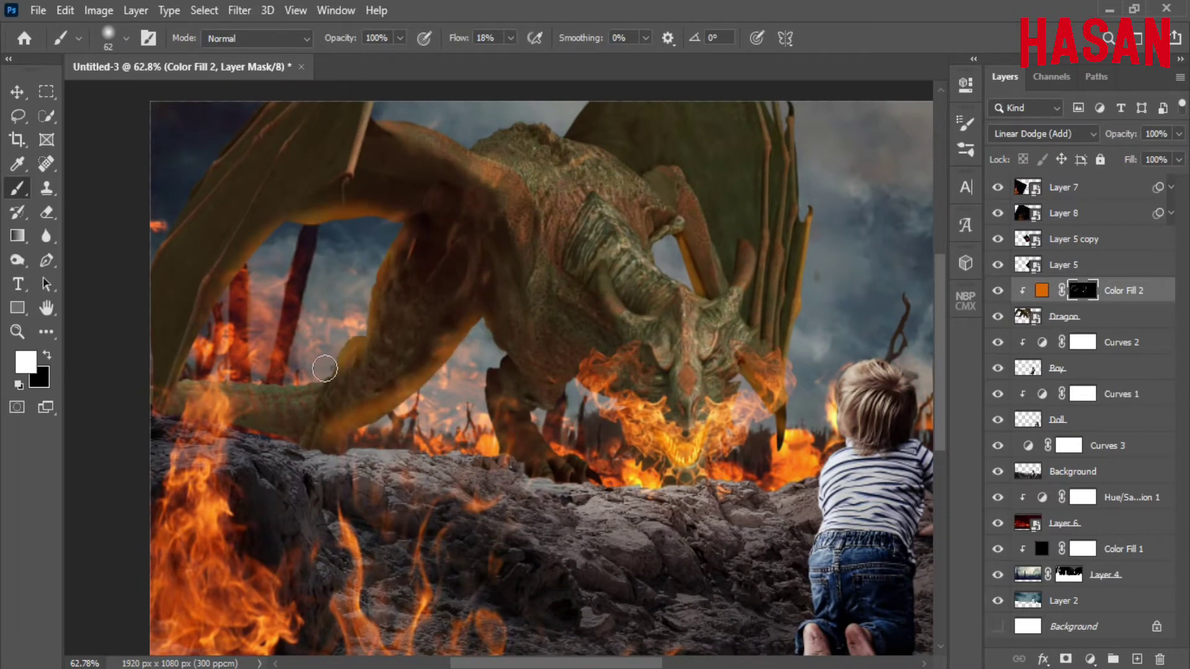
left_click_drag(324, 369, 198, 394)
left_click_drag(566, 358, 504, 353)
left_click_drag(464, 38, 461, 45)
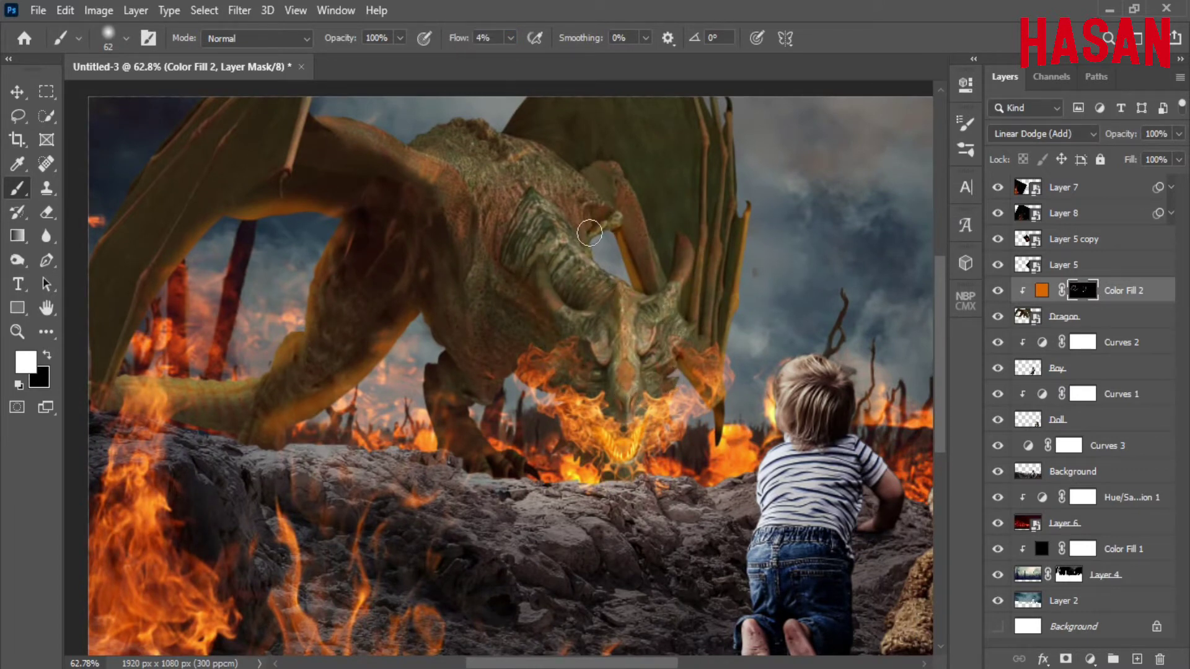
Within the loaded dragon selection, brighten the inner horn, leg and lower jaw edges
left_click(1038, 326, "ctrl")
scroll(599, 258, "up", 3)
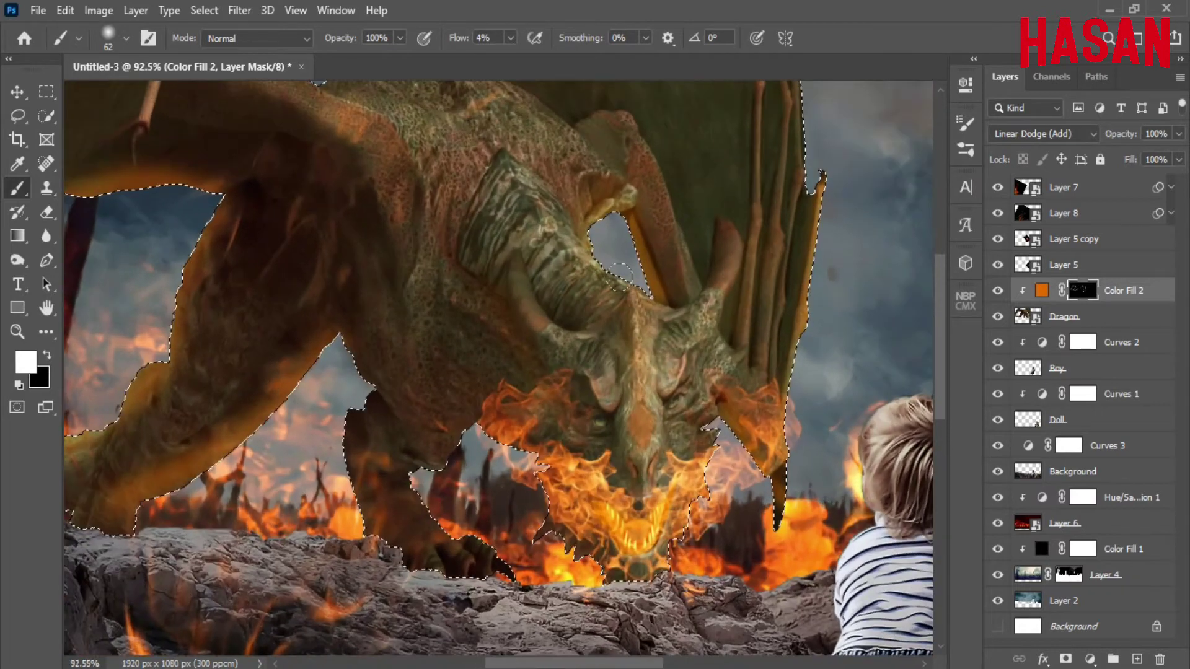
left_click_drag(458, 38, 474, 42)
mouse_move(614, 211)
left_mouse_down()
mouse_move(648, 294)
mouse_move(621, 218)
left_mouse_up()
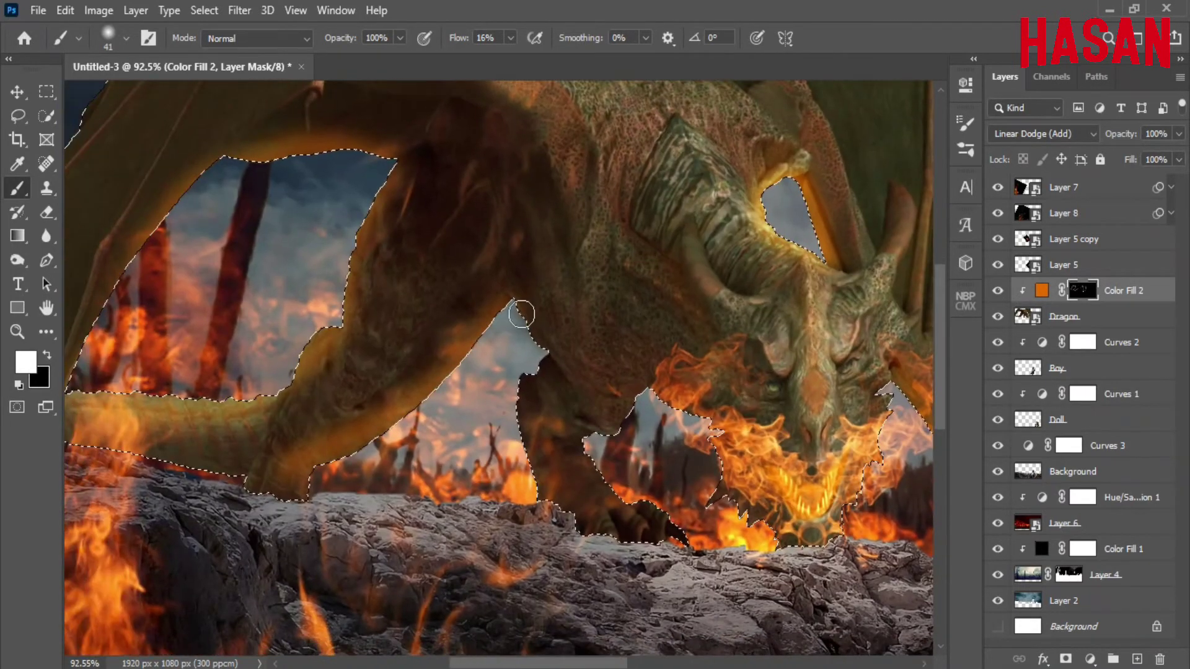
mouse_move(518, 312)
left_mouse_down()
mouse_move(546, 359)
mouse_move(518, 425)
mouse_move(561, 417)
mouse_move(651, 341)
left_mouse_up()
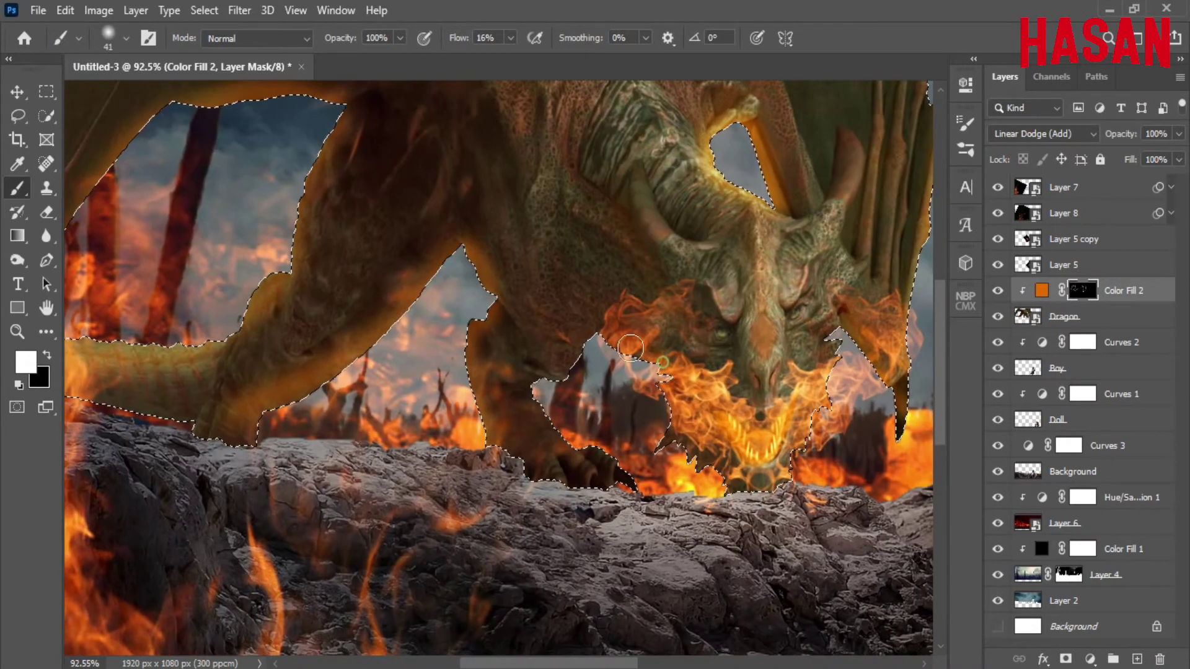
mouse_move(545, 434)
left_mouse_down()
mouse_move(571, 359)
mouse_move(555, 432)
left_mouse_up()
left_click_drag(624, 477, 542, 475)
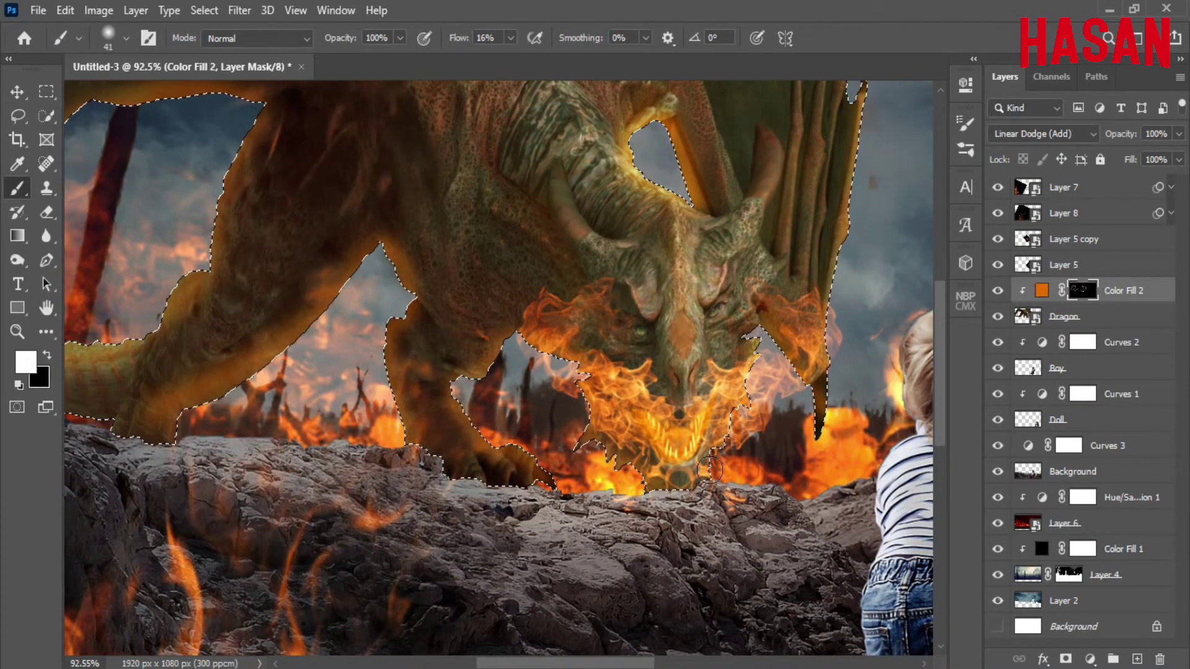
mouse_move(697, 469)
left_mouse_down()
mouse_move(549, 513)
mouse_move(711, 319)
left_mouse_up()
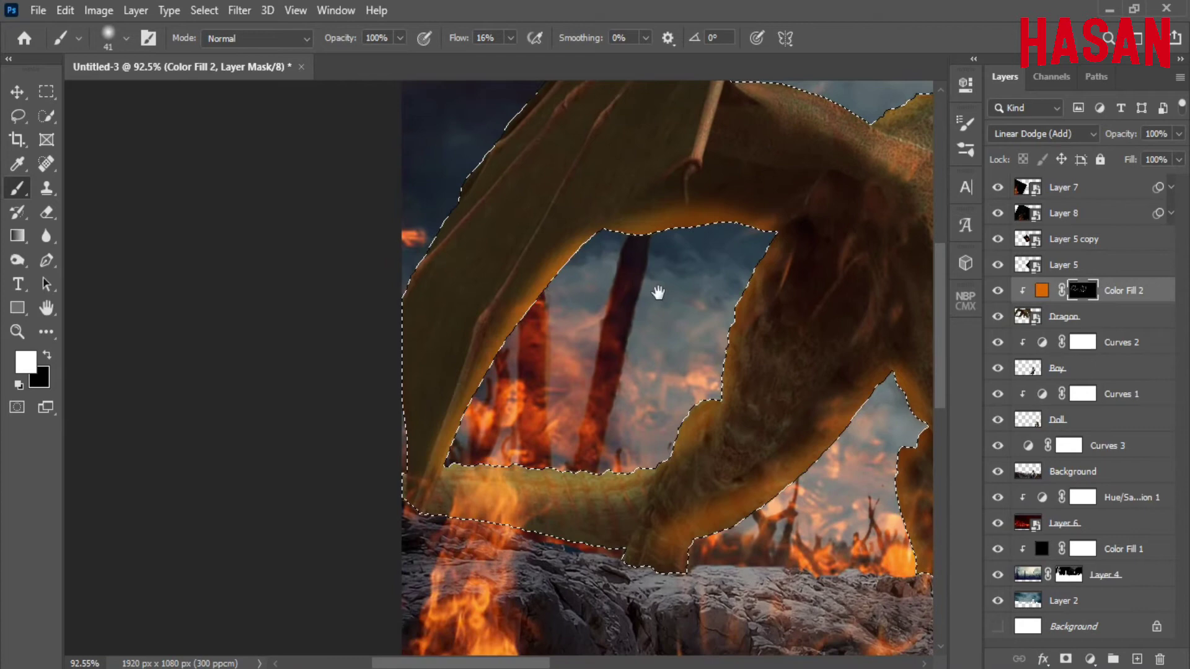
Wash a broad faint orange glow over the dragon's wing, body and head, then deselect
mouse_move(656, 297)
left_mouse_down()
mouse_move(340, 355)
mouse_move(389, 332)
left_mouse_up()
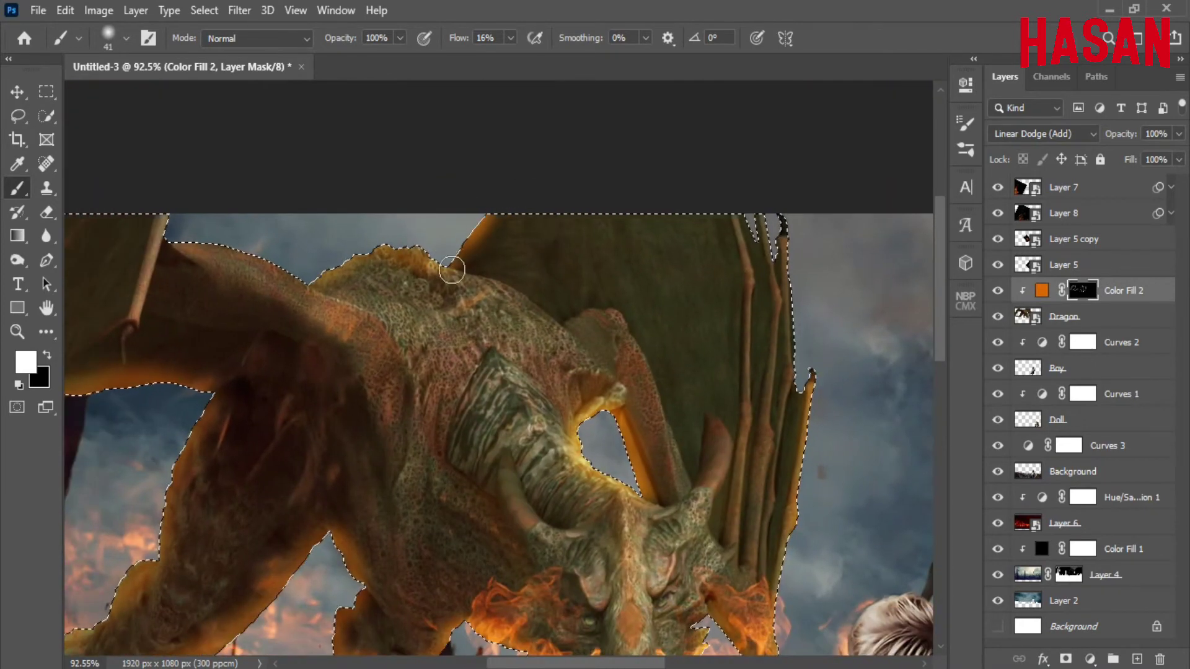
scroll(496, 327, "down", 3)
left_click_drag(529, 324, 559, 309)
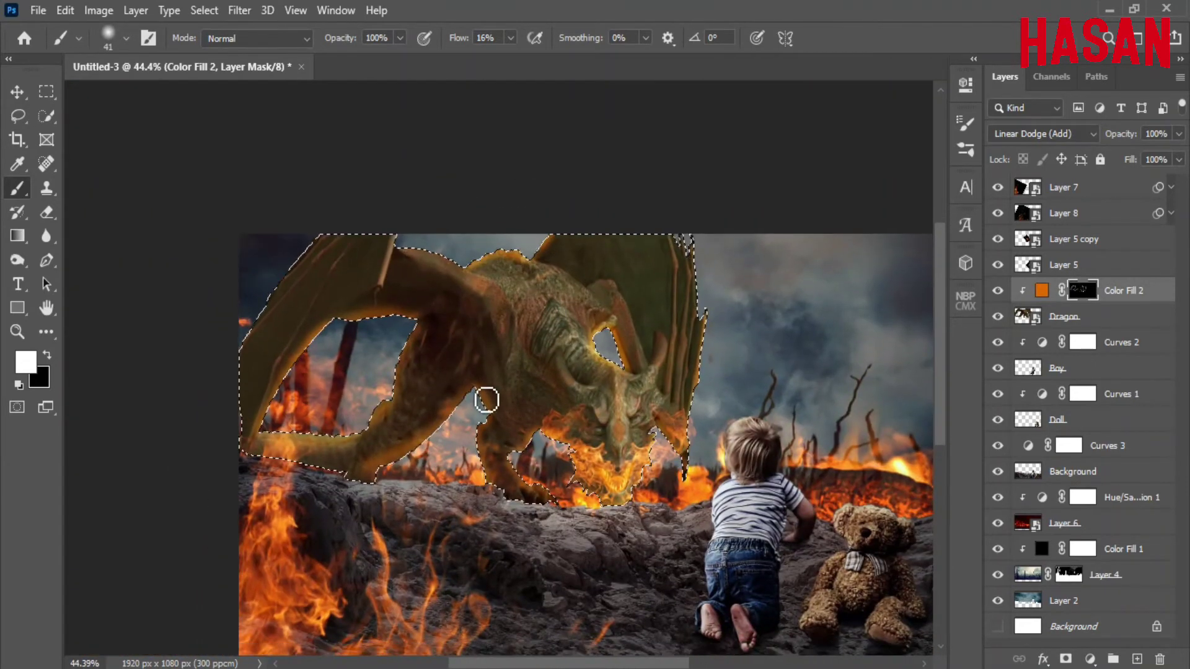
left_click_drag(572, 380, 534, 273)
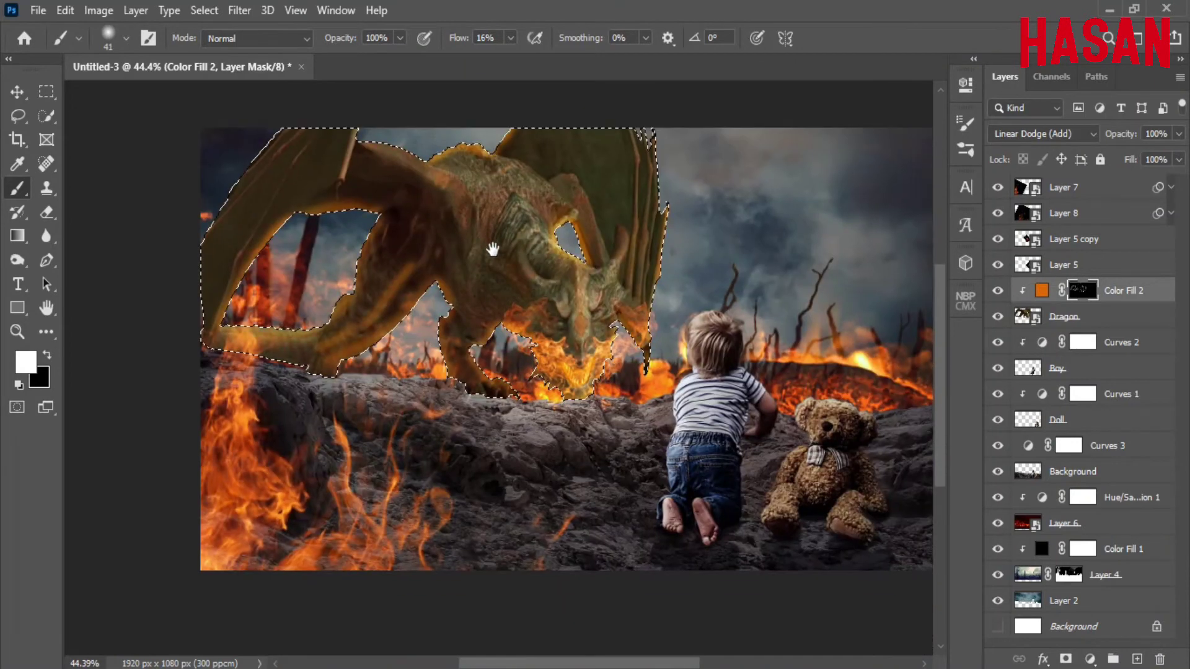
left_click_drag(459, 37, 450, 37)
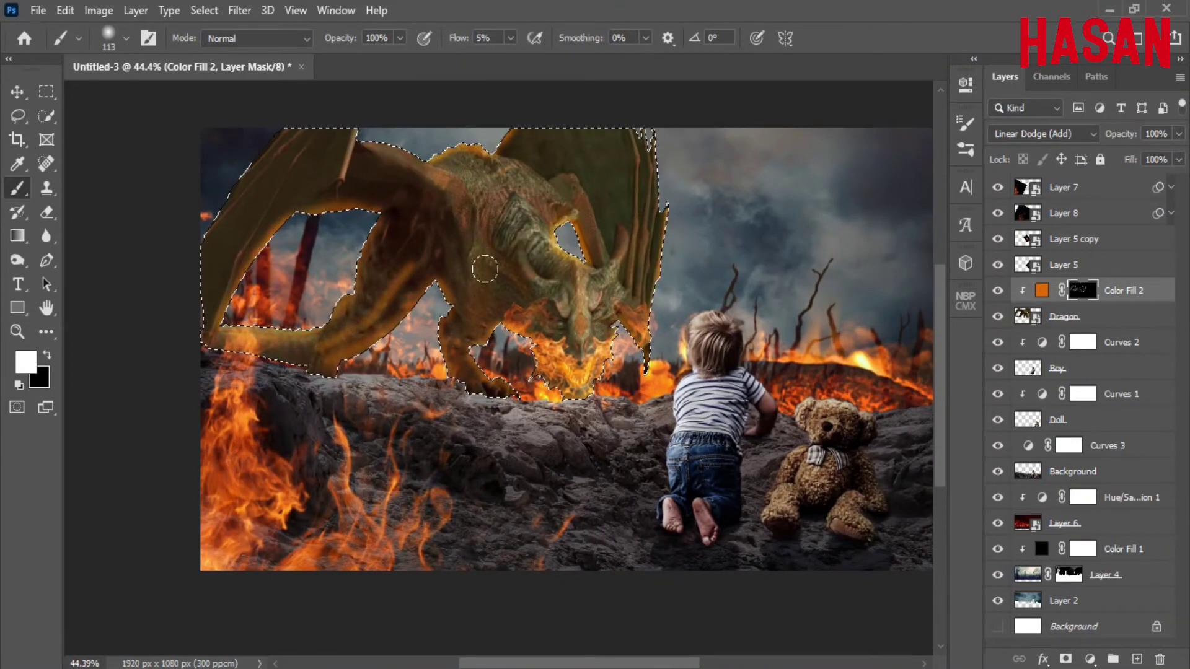
left_click_drag(191, 232, 332, 258)
left_click_drag(404, 232, 669, 412)
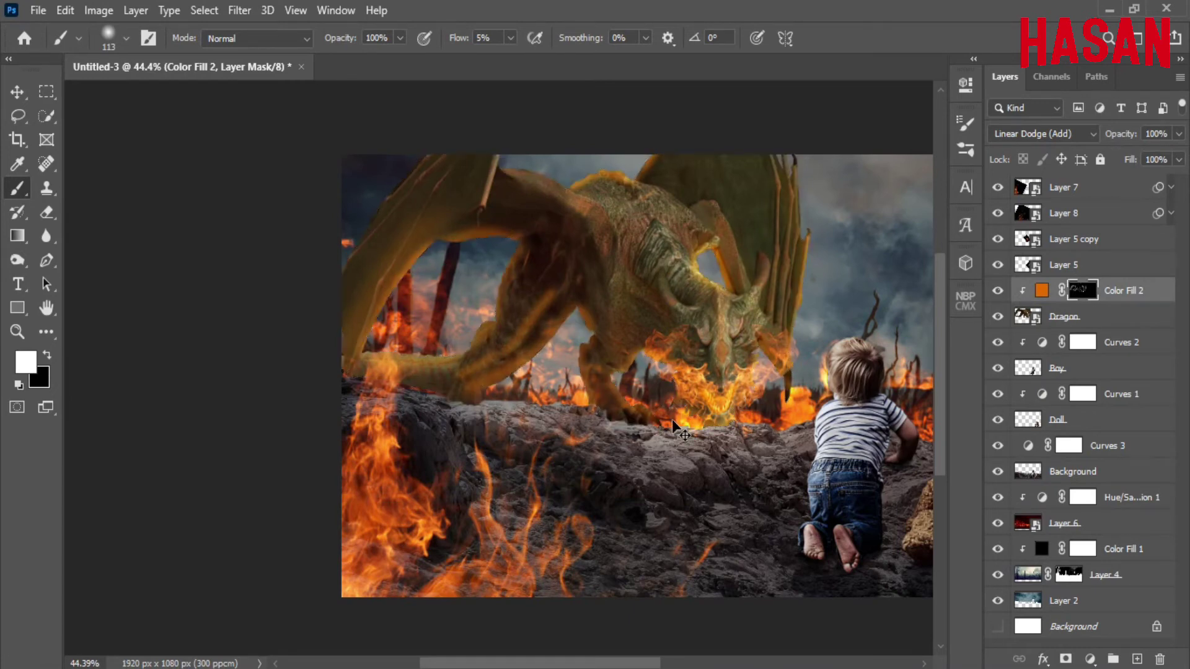
key("ctrl+0")
left_click(204, 10)
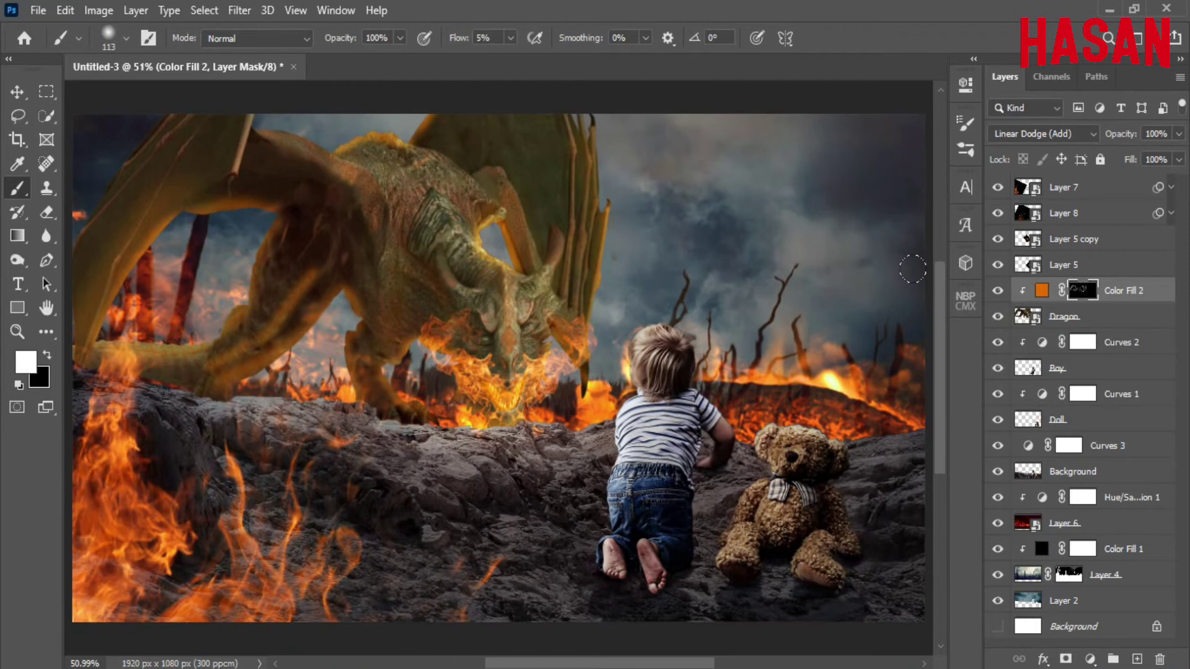
left_click(1093, 317)
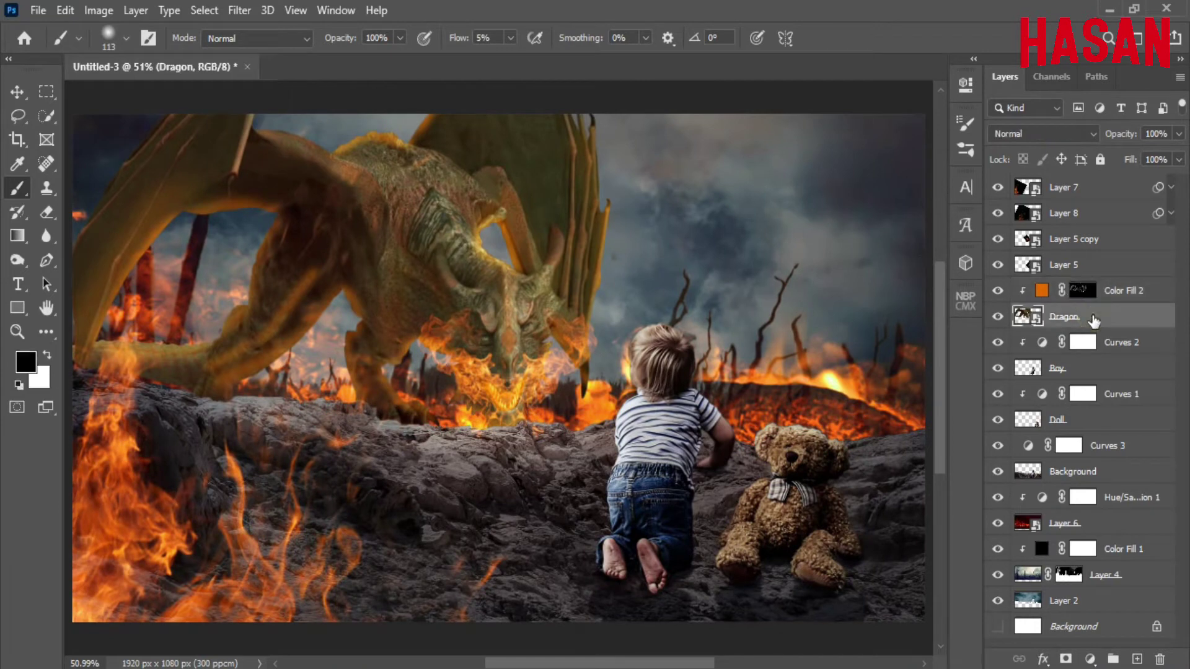
left_click(1090, 660)
left_click(1107, 432)
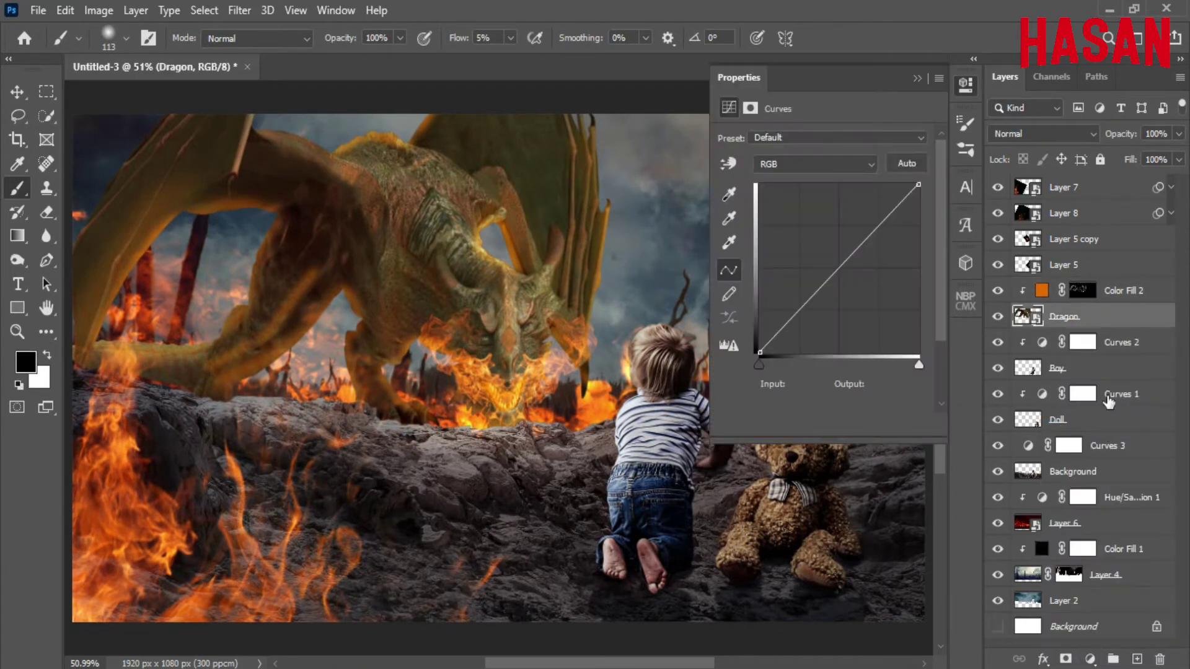
left_click_drag(839, 272, 834, 285)
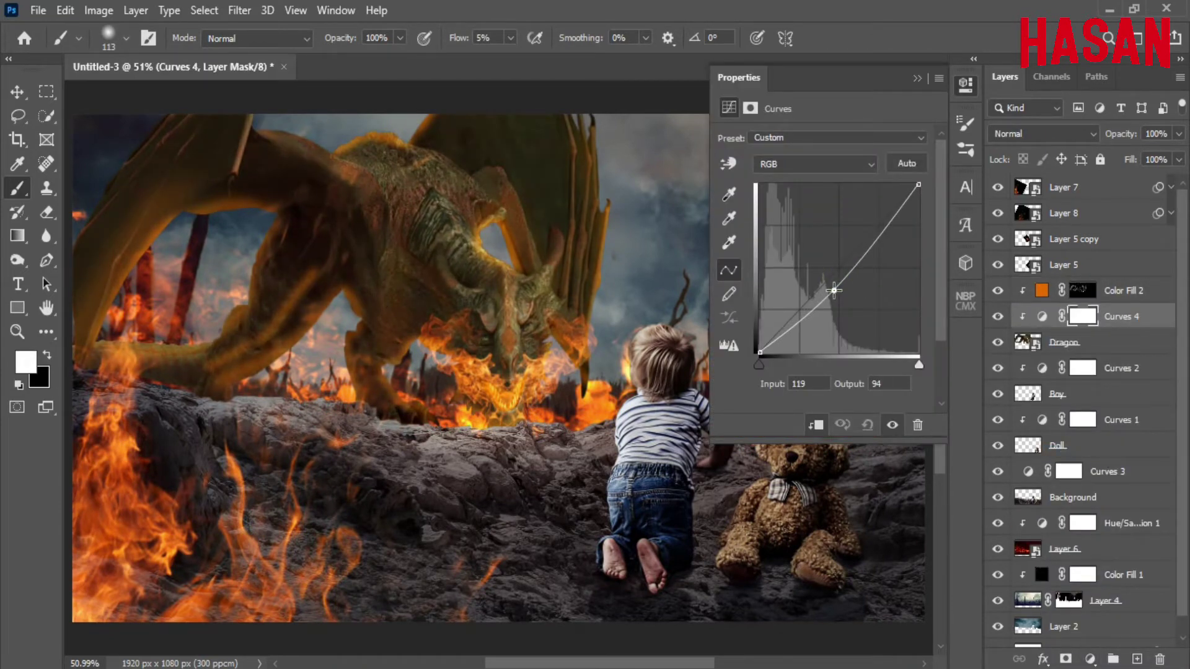
left_click(918, 79)
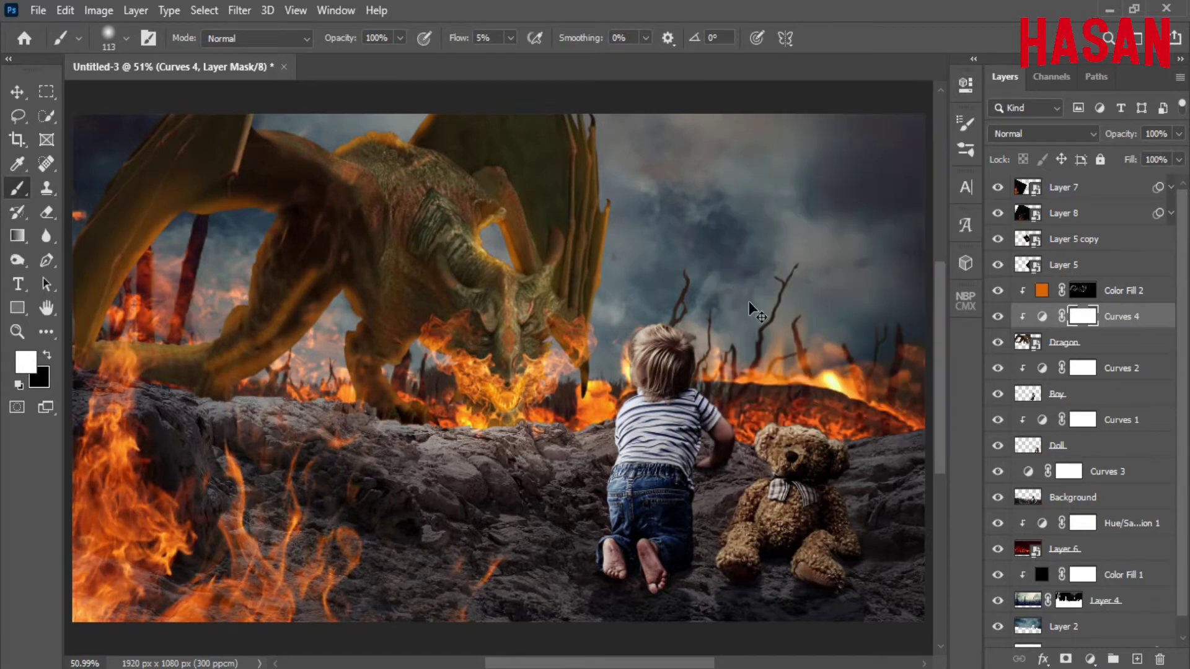
left_click(1009, 320)
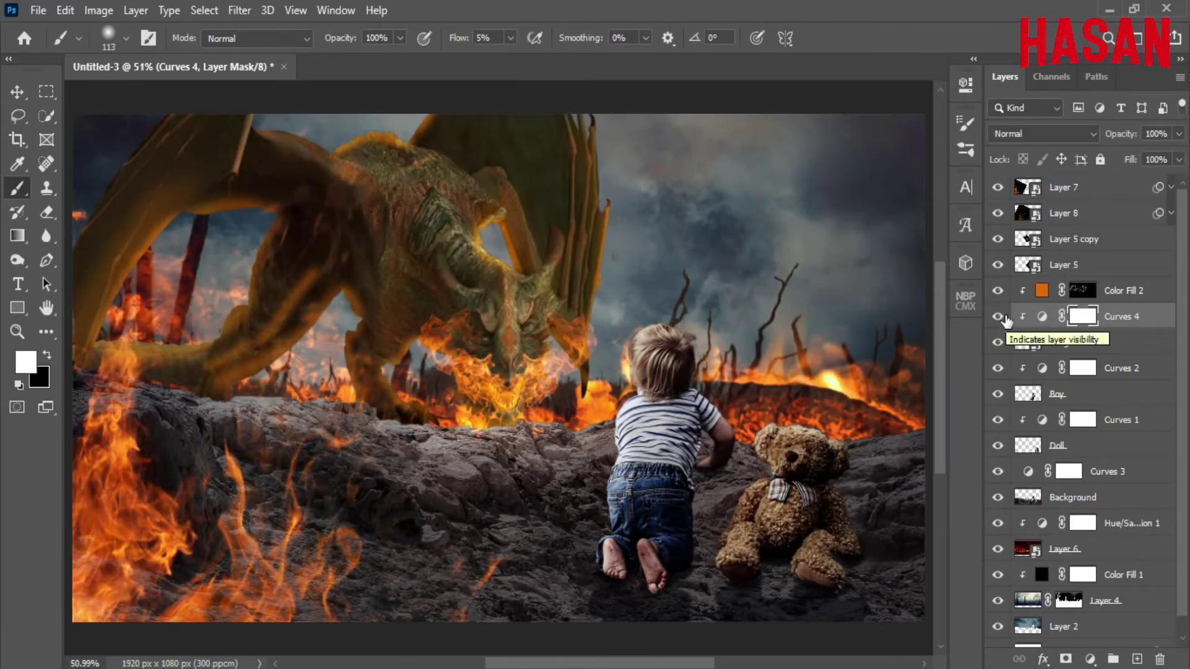
scroll(1095, 566, "down", 1)
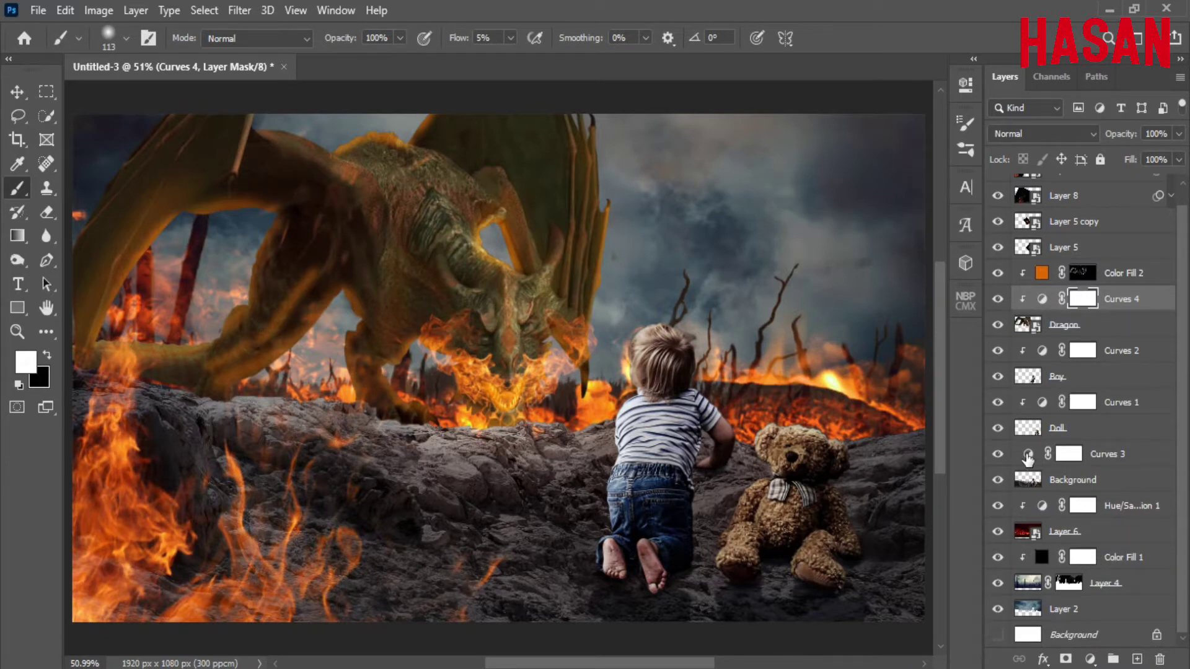
left_click(1027, 458)
right_click(1069, 459)
left_click(1109, 461)
right_click(1109, 461)
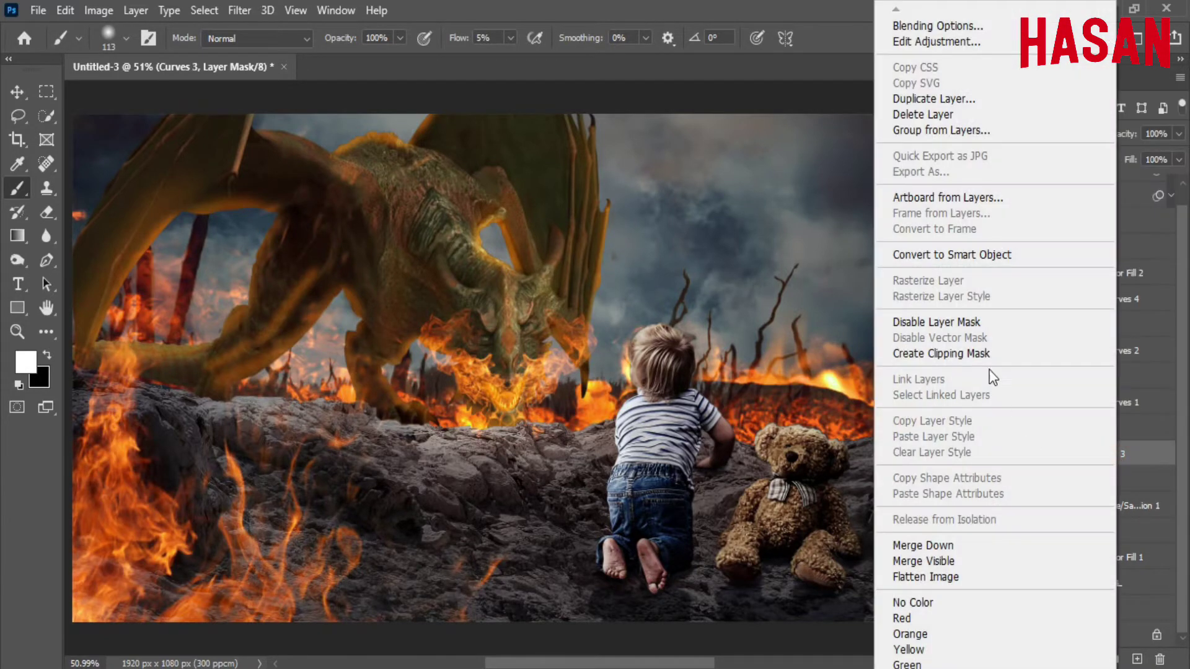
left_click(991, 354)
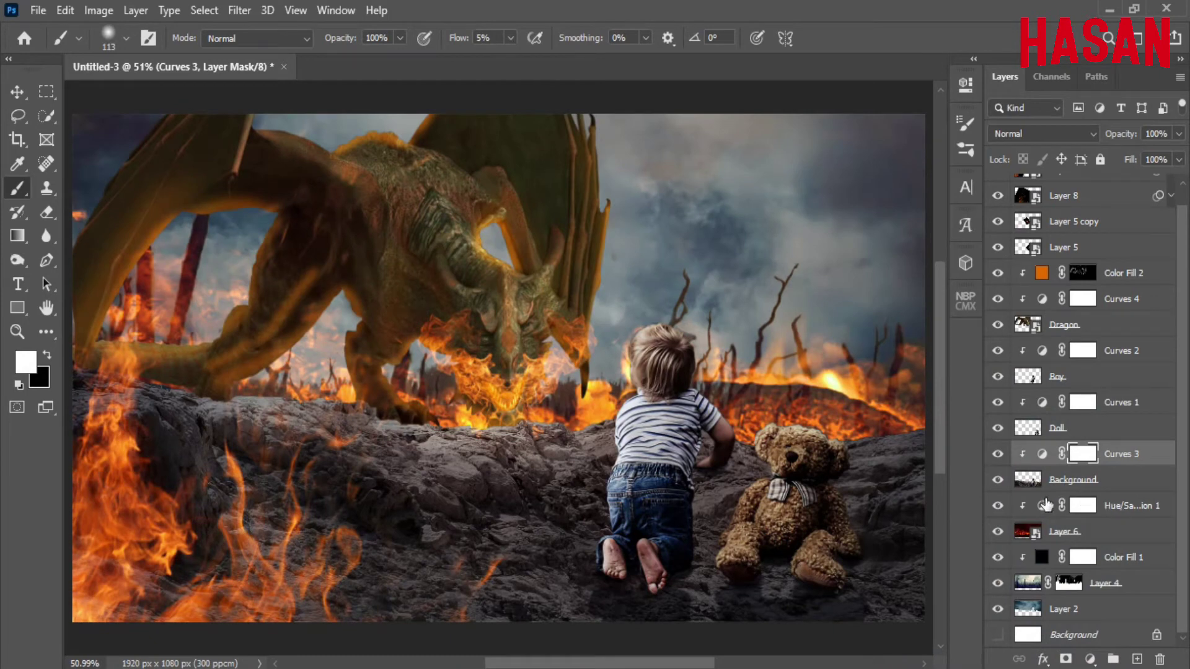
key("ctrl+alt+g")
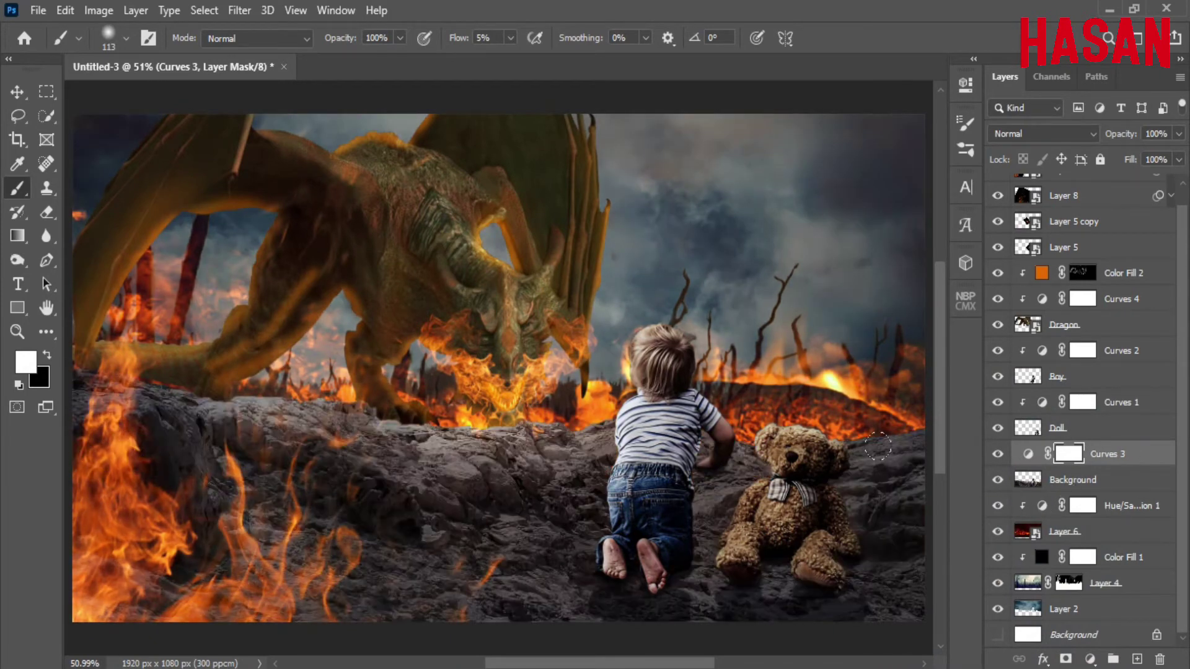
Add an orange (#d96803) Solid Color fill layer above Background
left_click(1081, 479)
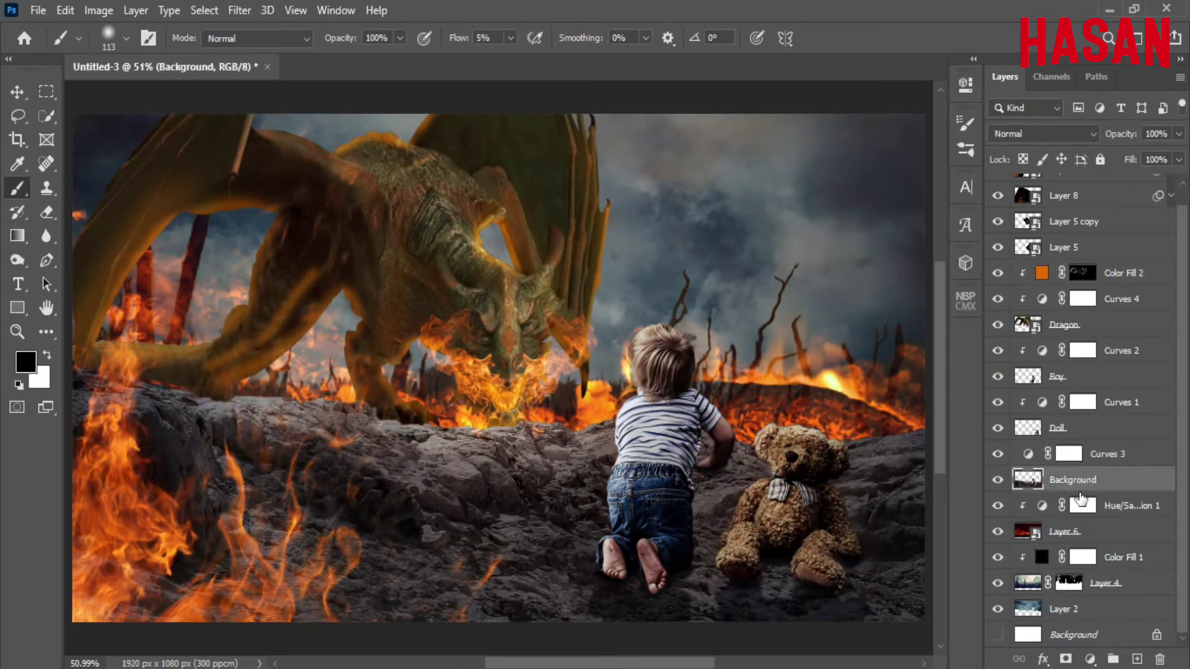
left_click(1090, 659)
left_click(1061, 337)
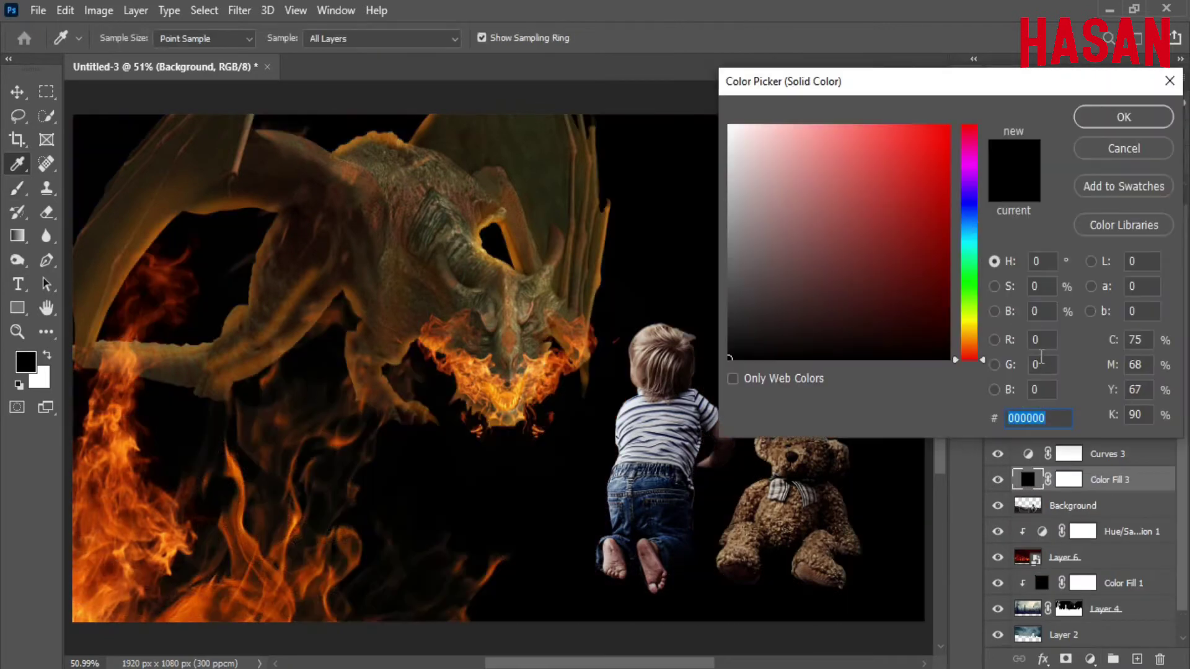
left_click(946, 160)
left_click_drag(969, 204, 969, 340)
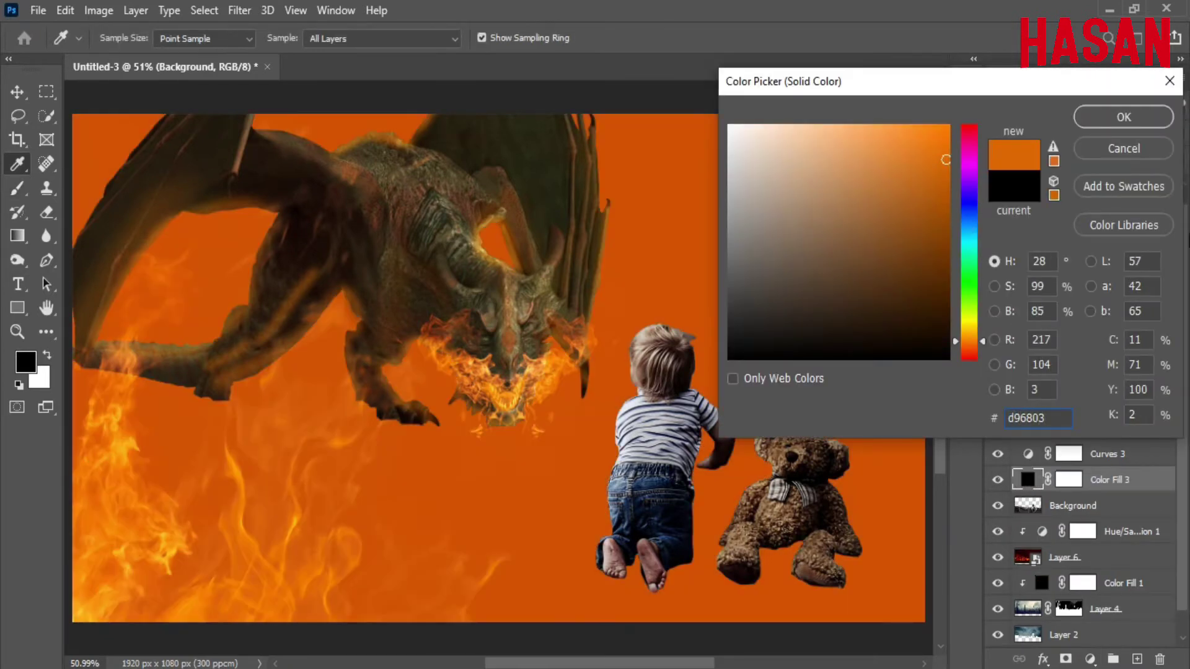
left_click(1126, 118)
Clip Color Fill 3 to Background and set its blend mode to Linear Dodge (Add)
right_click(1115, 480)
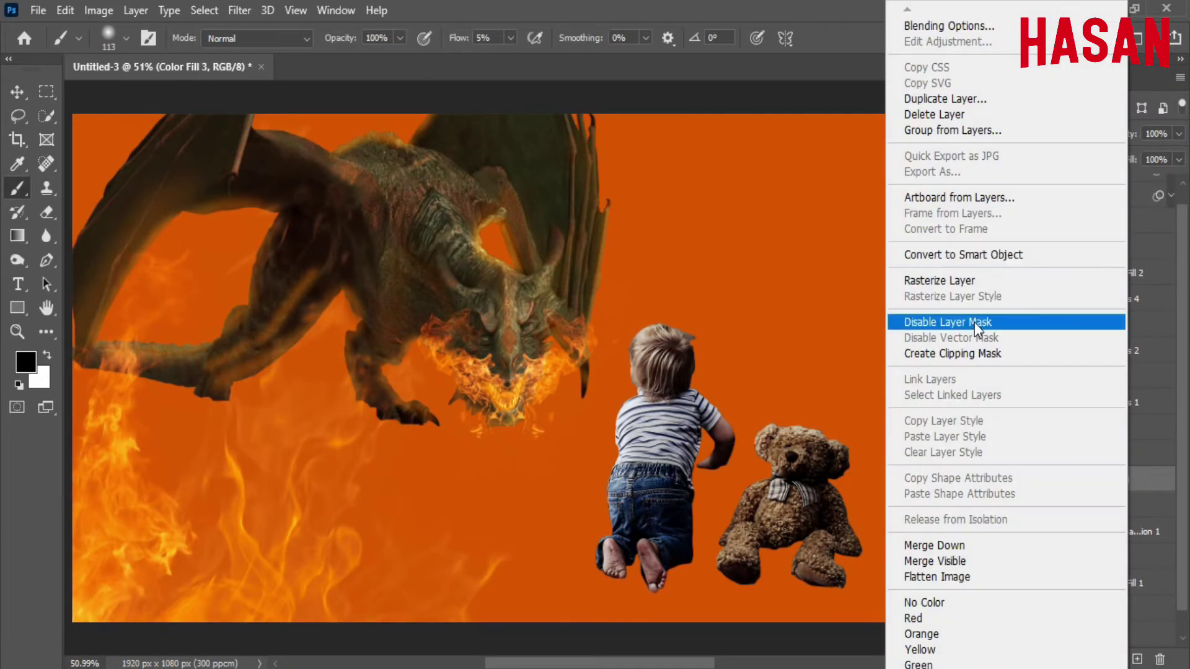
left_click(974, 353)
left_click(1090, 132)
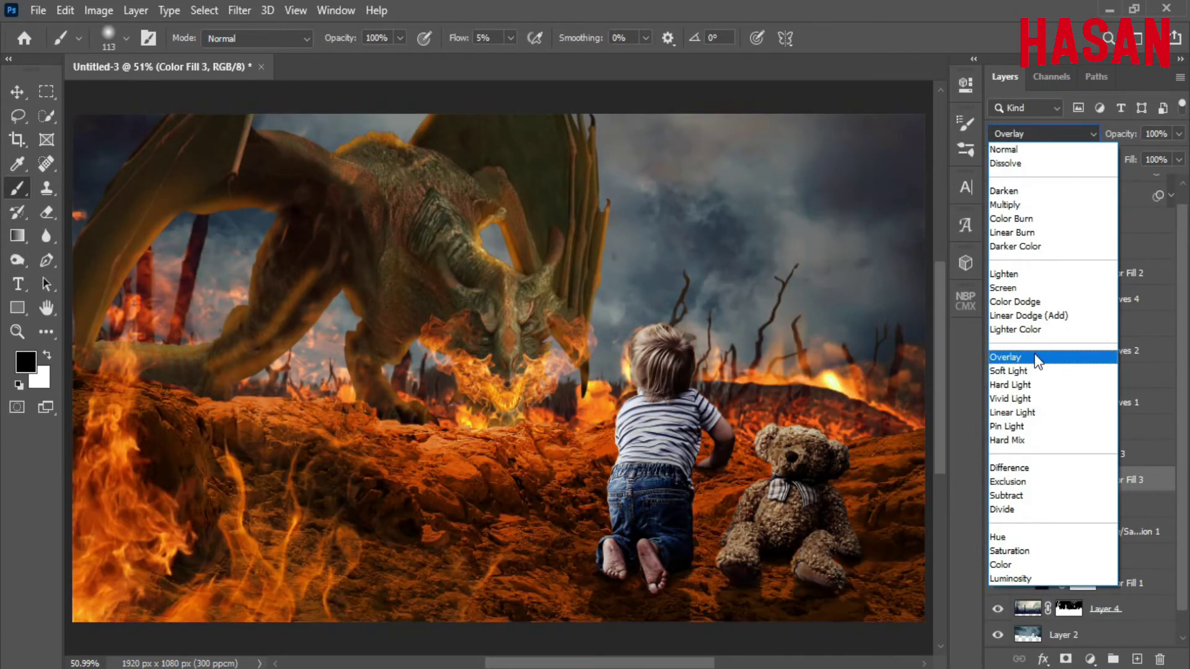
left_click(1041, 316)
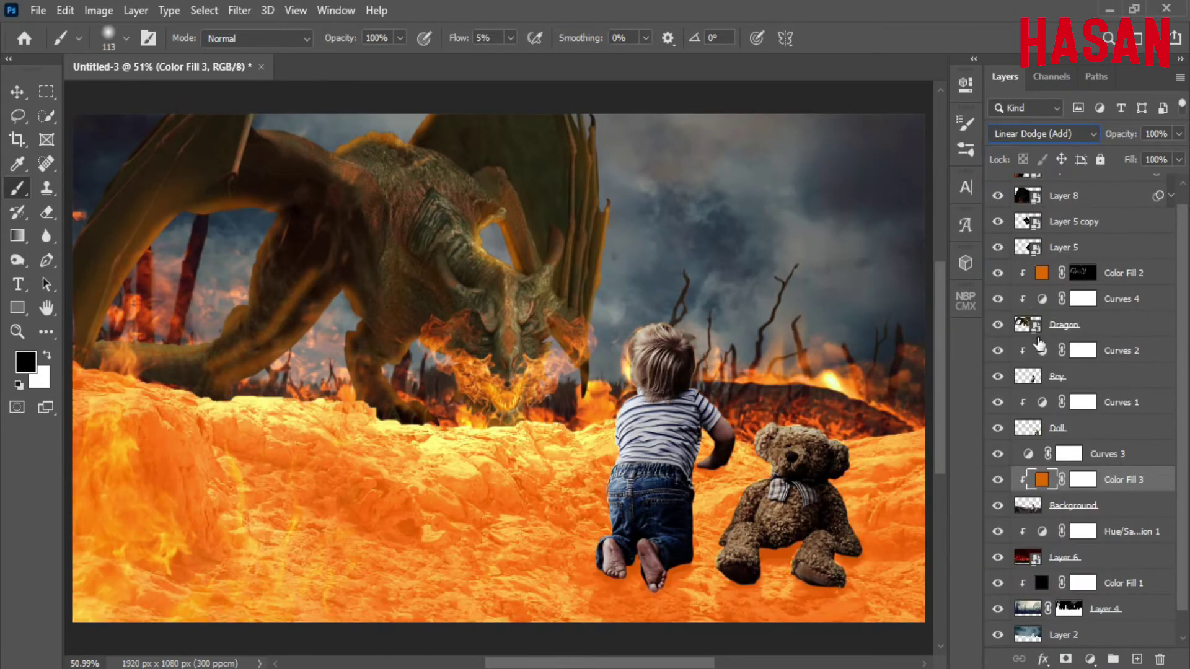
double_click(1142, 479)
key("Return")
Split the Blend If Underlying slider to spare dark areas, and invert the mask to black
double_click(1150, 480)
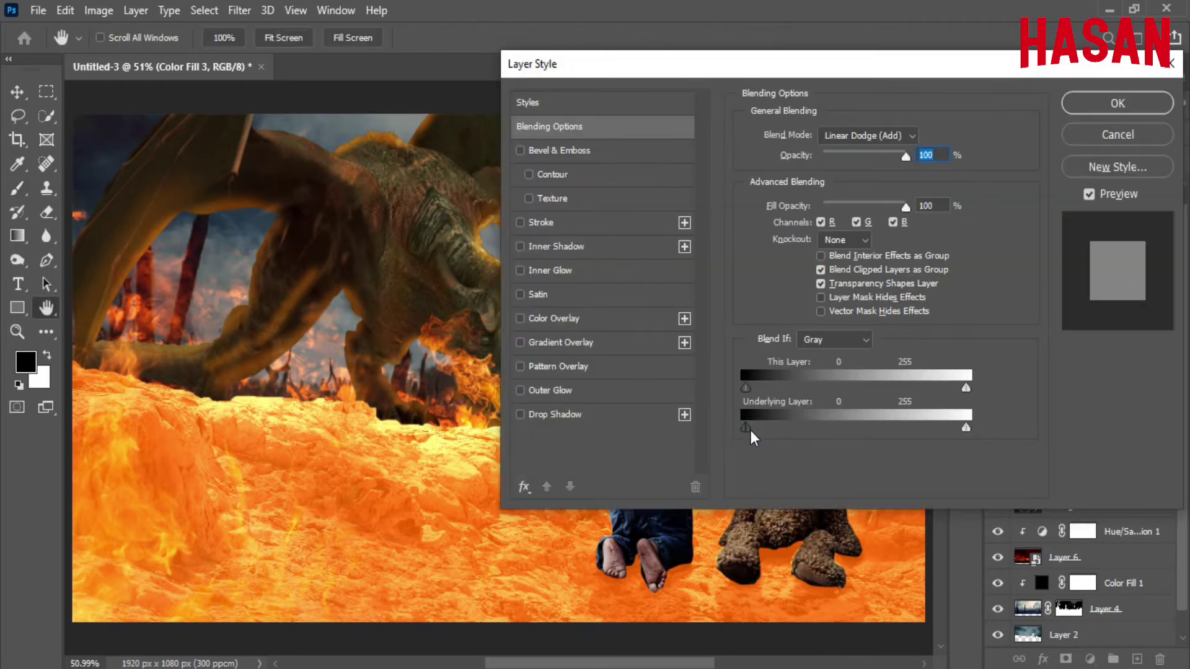
left_click_drag(747, 428, 795, 427)
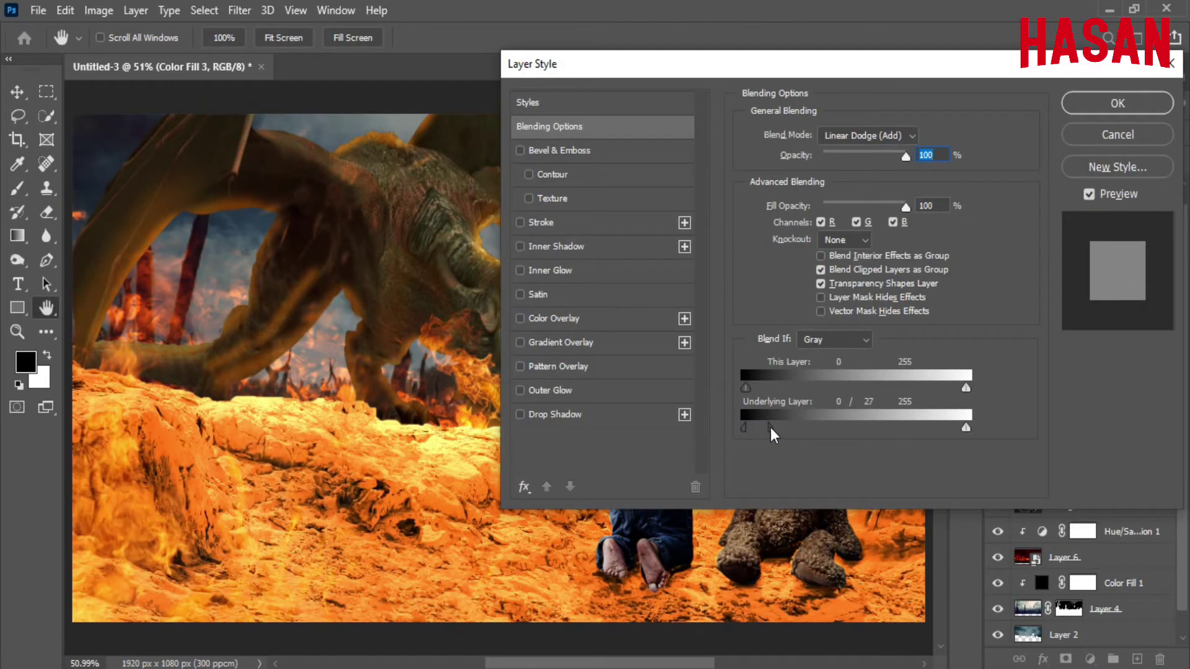
left_click(1107, 136)
left_click(1082, 479)
double_click(1082, 480)
left_click(898, 354)
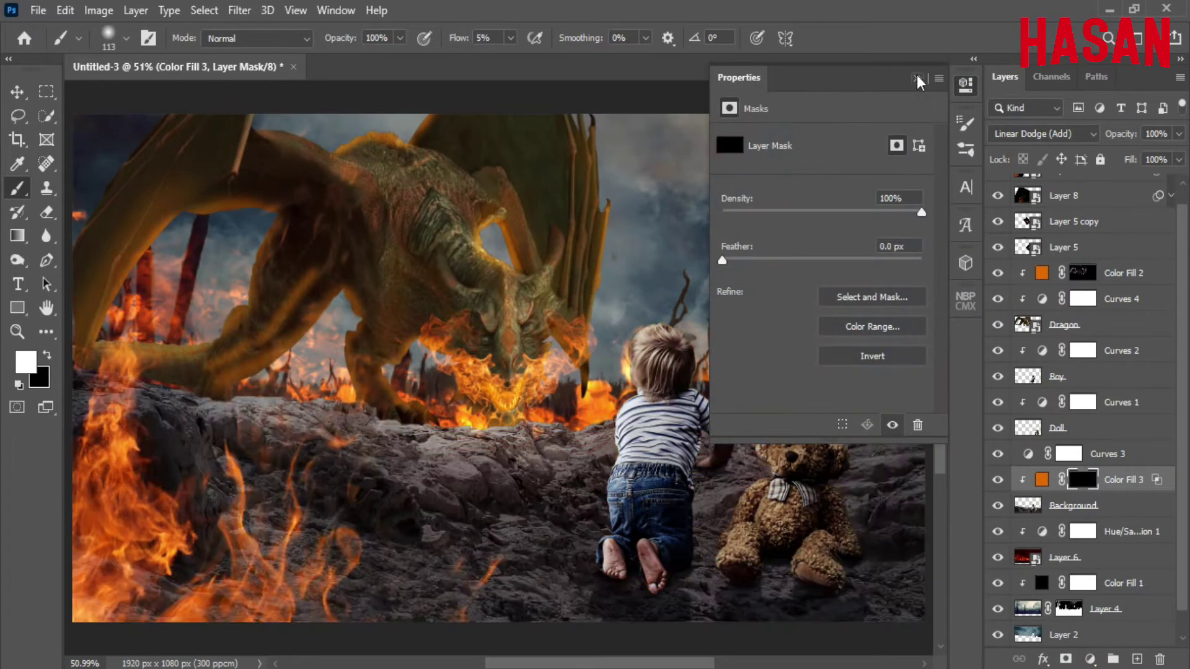
left_click(917, 79)
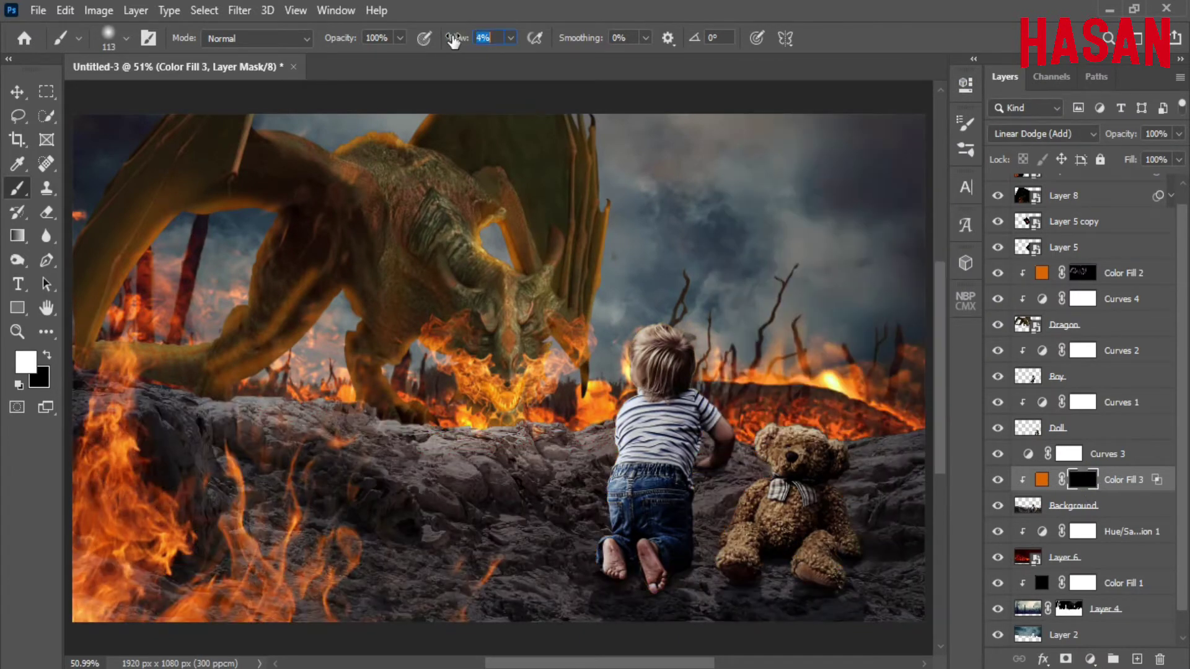
With a larger brush, paint the orange glow onto the left rocks in the Color Fill 3 mask
key("Return")
key("bracketright")
key("bracketright")
key("bracketright")
left_click_drag(593, 403, 643, 347)
left_click_drag(186, 372, 459, 372)
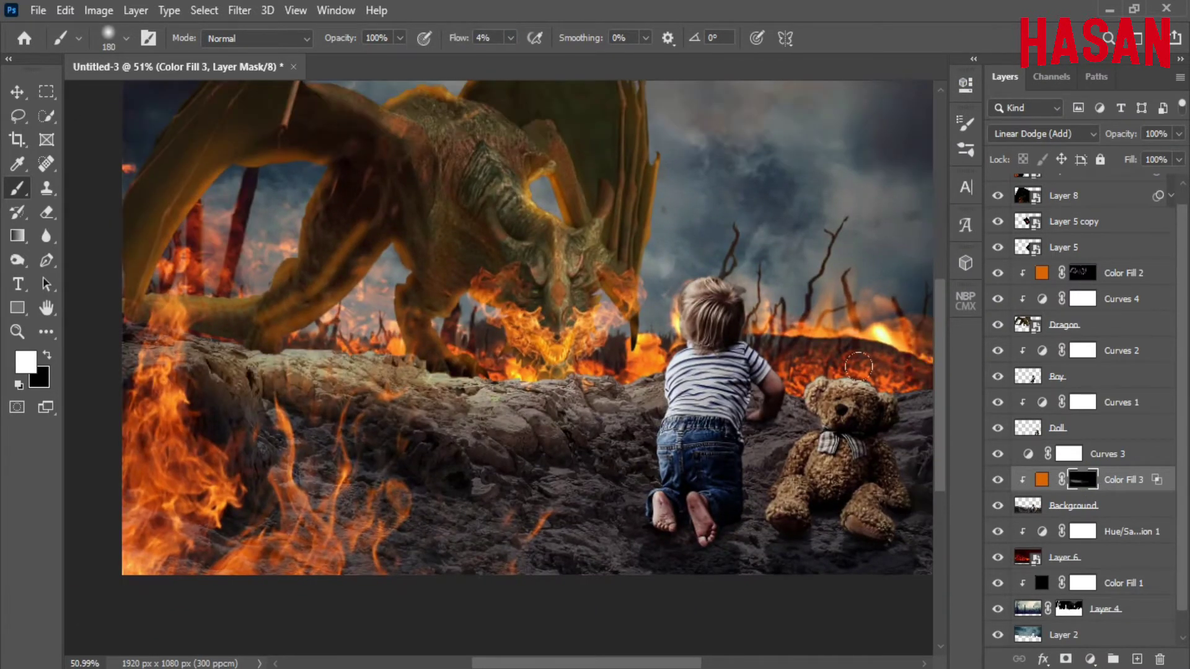
left_click_drag(634, 393, 591, 377)
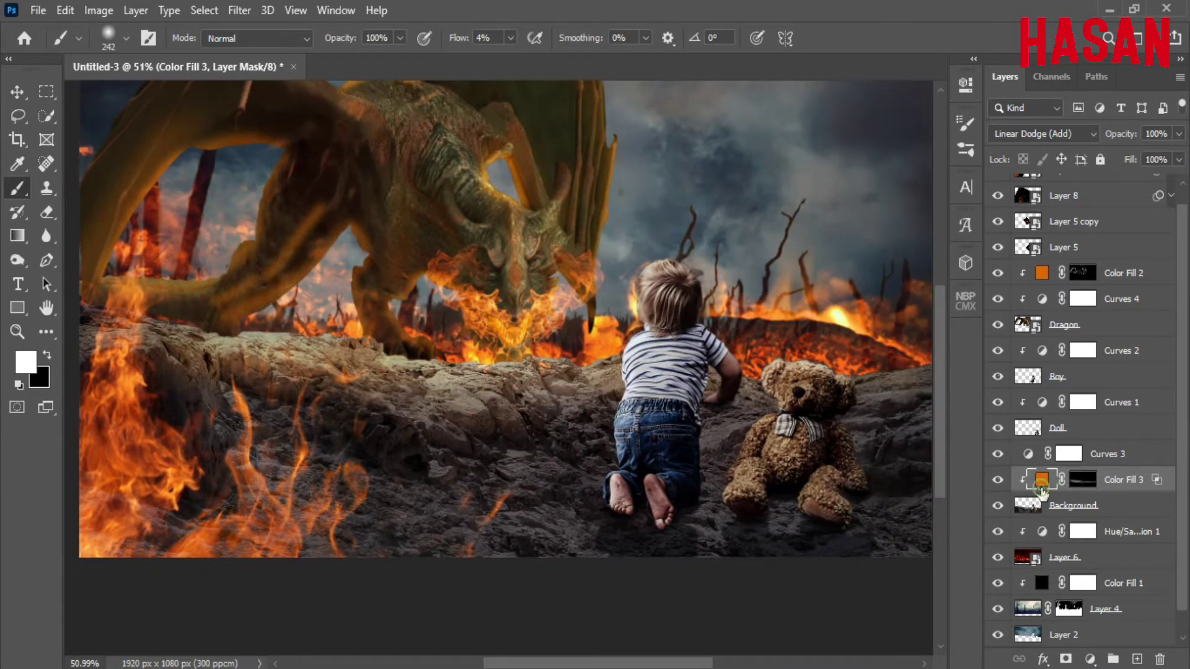
Change the Color Fill 3 colour to a brighter orange, #ff7f0d
double_click(1042, 479)
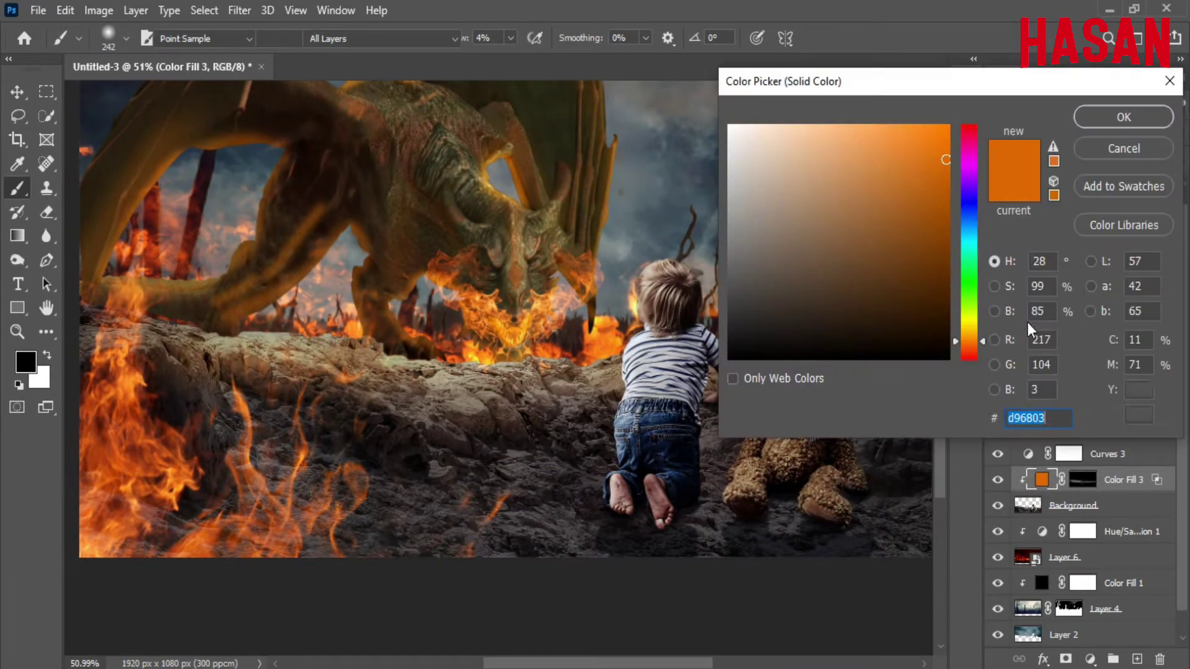
left_click(1123, 117)
scroll(549, 150, "down", 3)
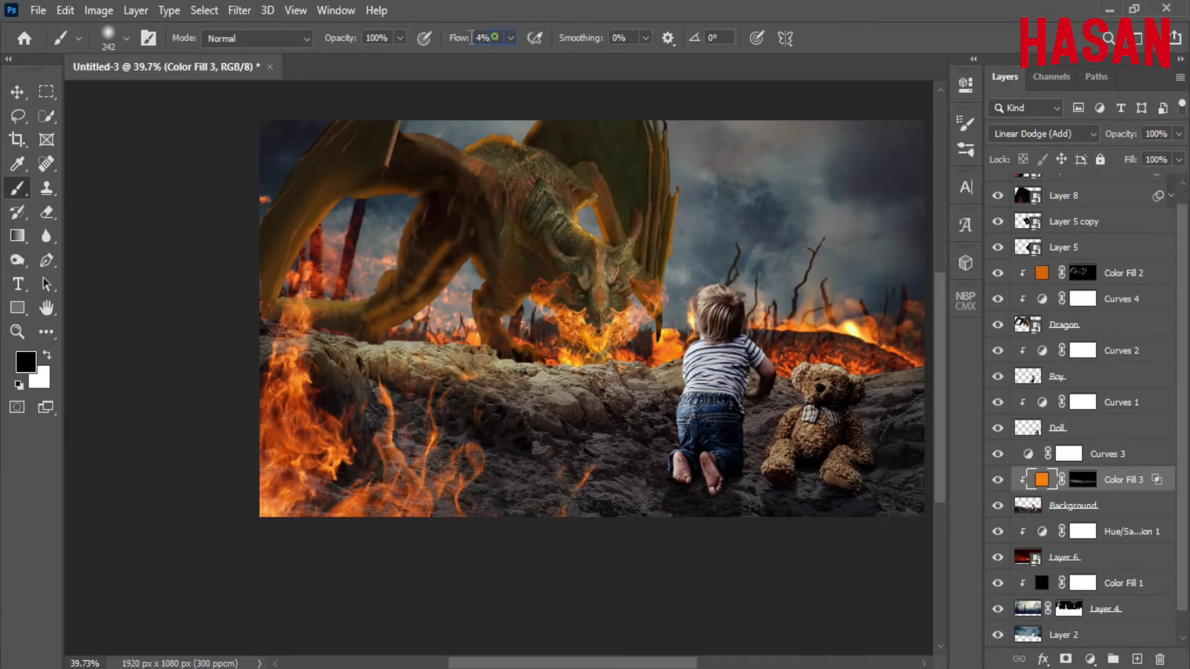
Paint white on the Color Fill 3 mask to spread the glow across the rocky ground
left_click(1083, 480)
key("x")
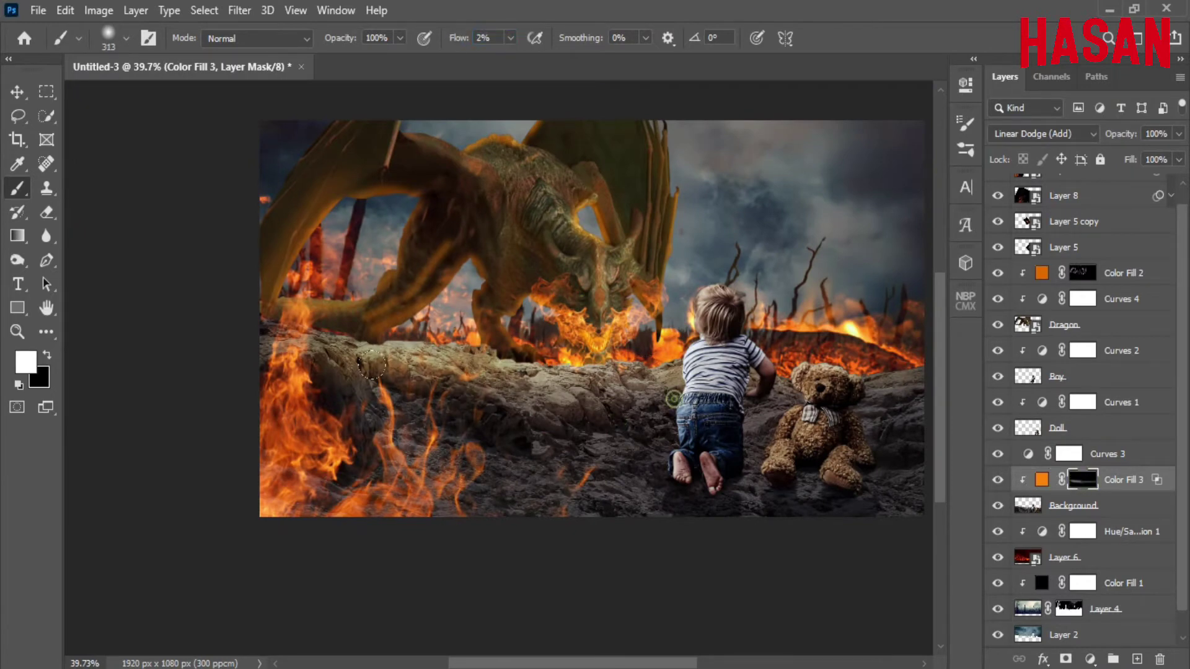
left_click_drag(496, 397, 675, 471)
left_click_drag(347, 384, 483, 365)
mouse_move(426, 428)
left_mouse_down()
mouse_move(233, 473)
mouse_move(357, 471)
left_mouse_up()
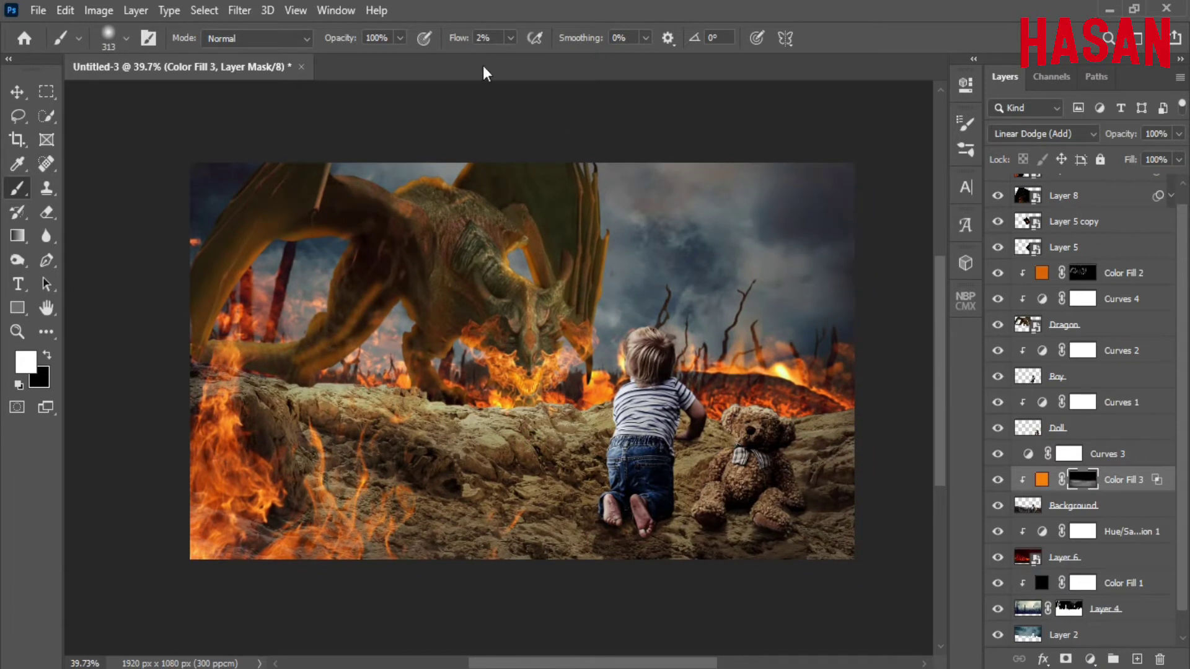
key("bracketleft")
key("bracketleft")
key("bracketleft")
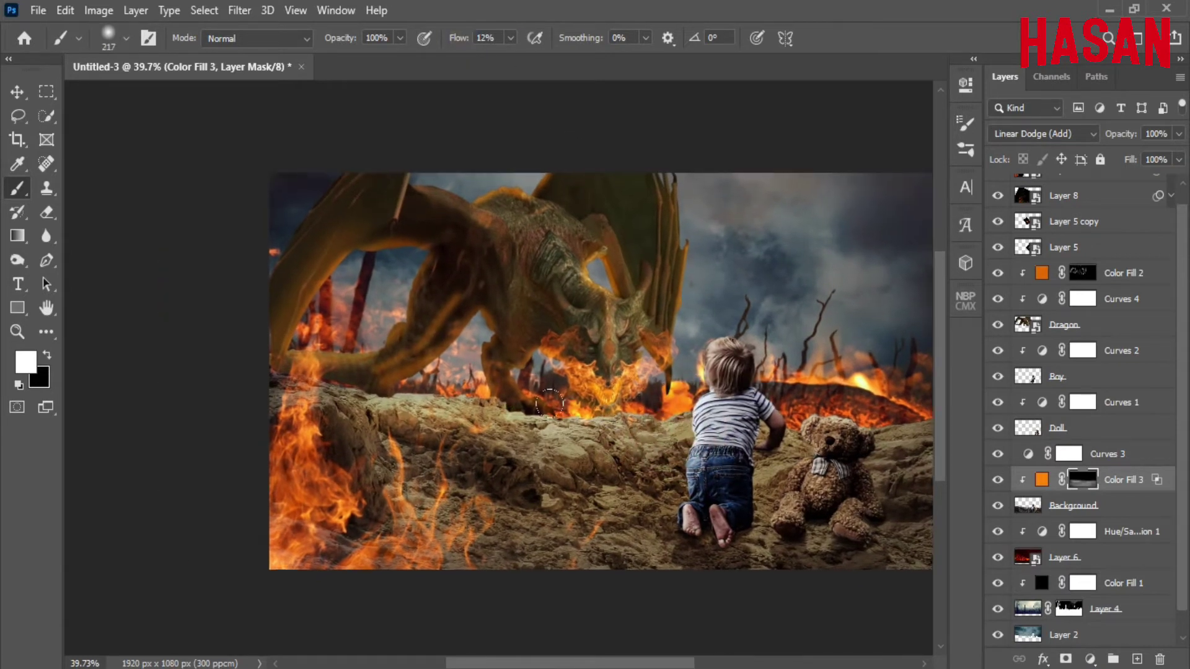
left_click_drag(420, 425, 529, 441)
Paint glow onto the ridge below the dragon at 45% flow, splitting Blend If at 56
left_click(485, 37)
type("64")
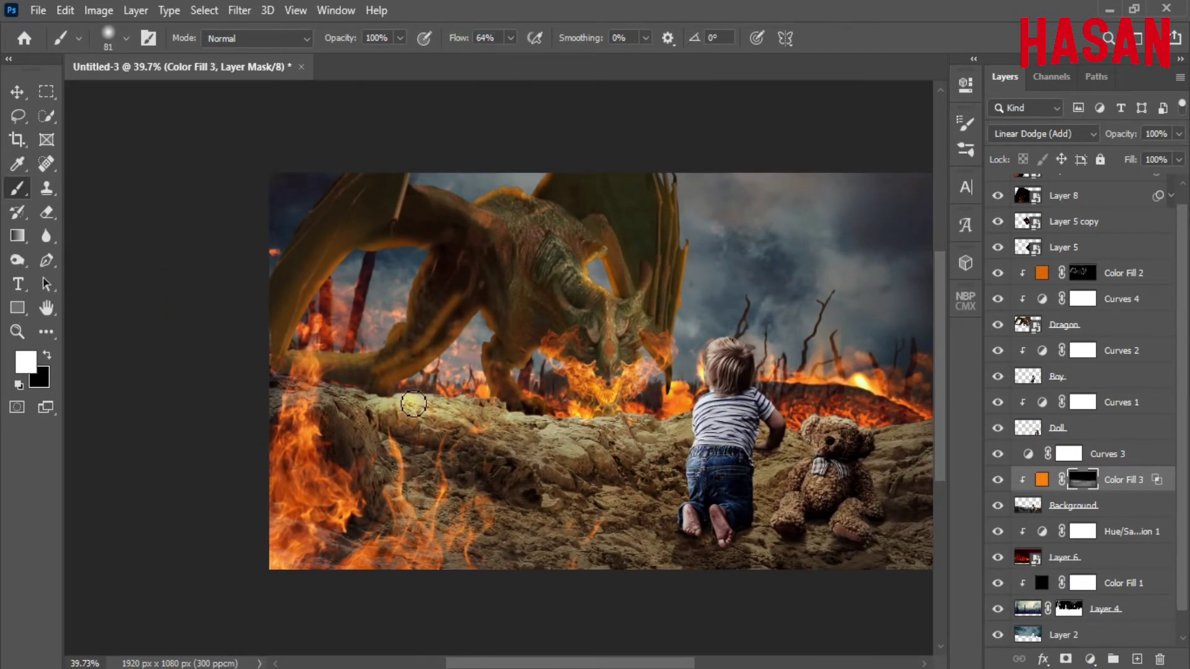
left_click_drag(406, 403, 487, 406)
left_click_drag(458, 38, 447, 38)
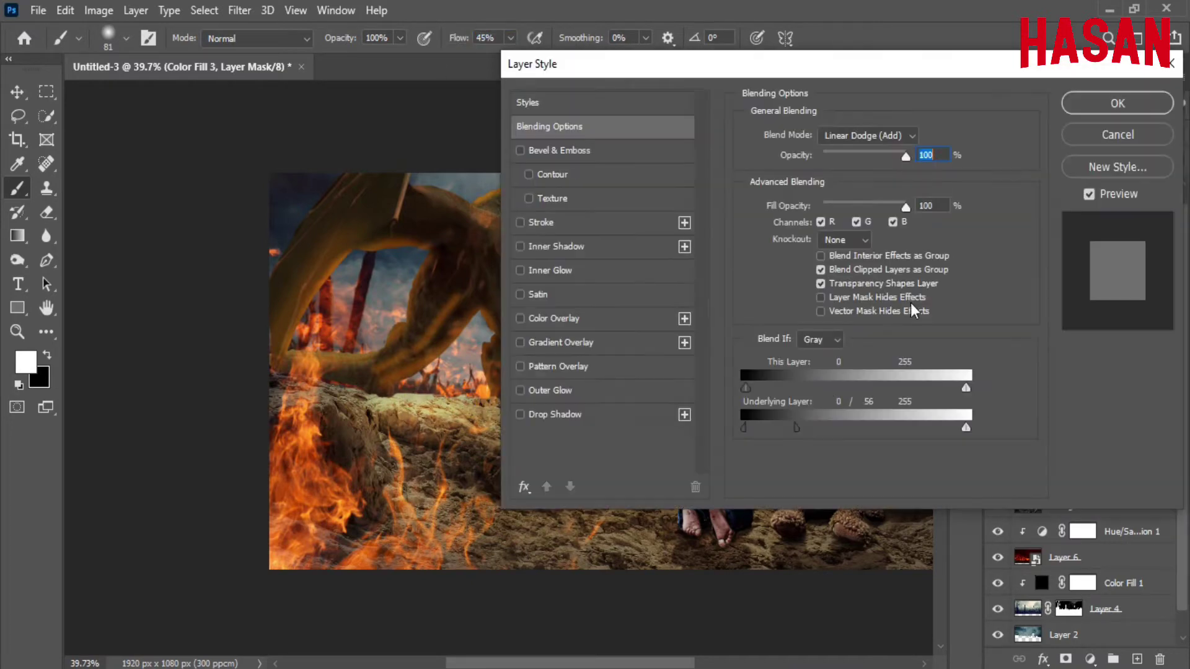
left_click_drag(743, 427, 774, 428)
key("Return")
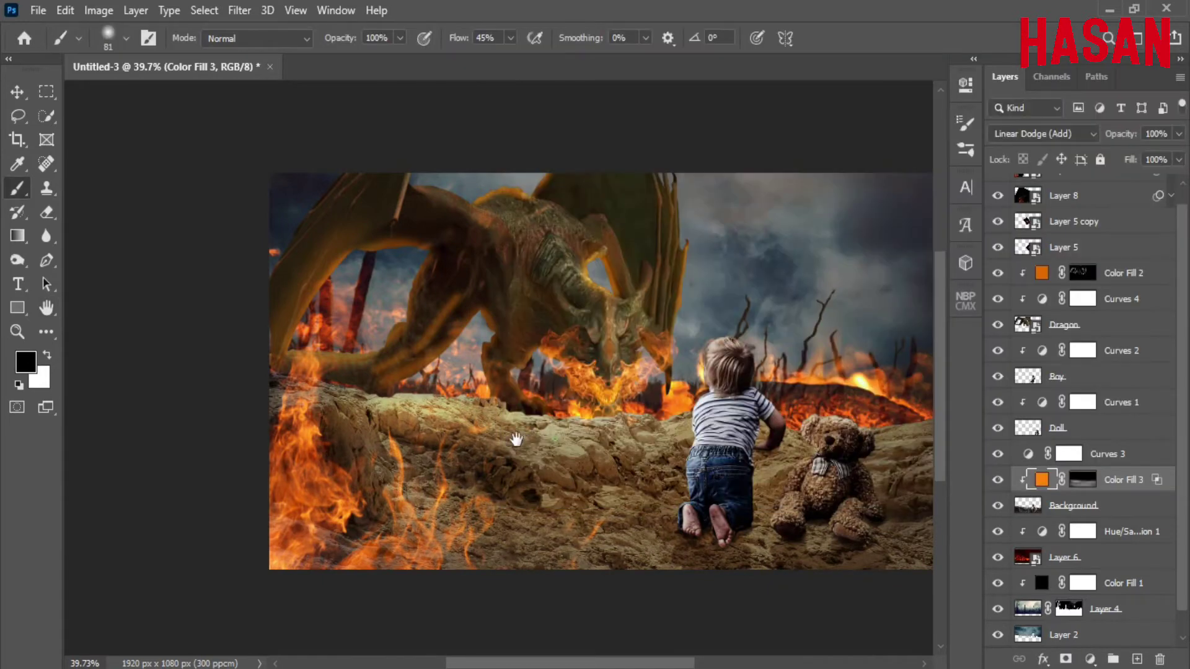
With a smaller brush at 35% flow, paint an orange glow along the horizon
left_click(1076, 486)
key("x")
right_click(468, 320)
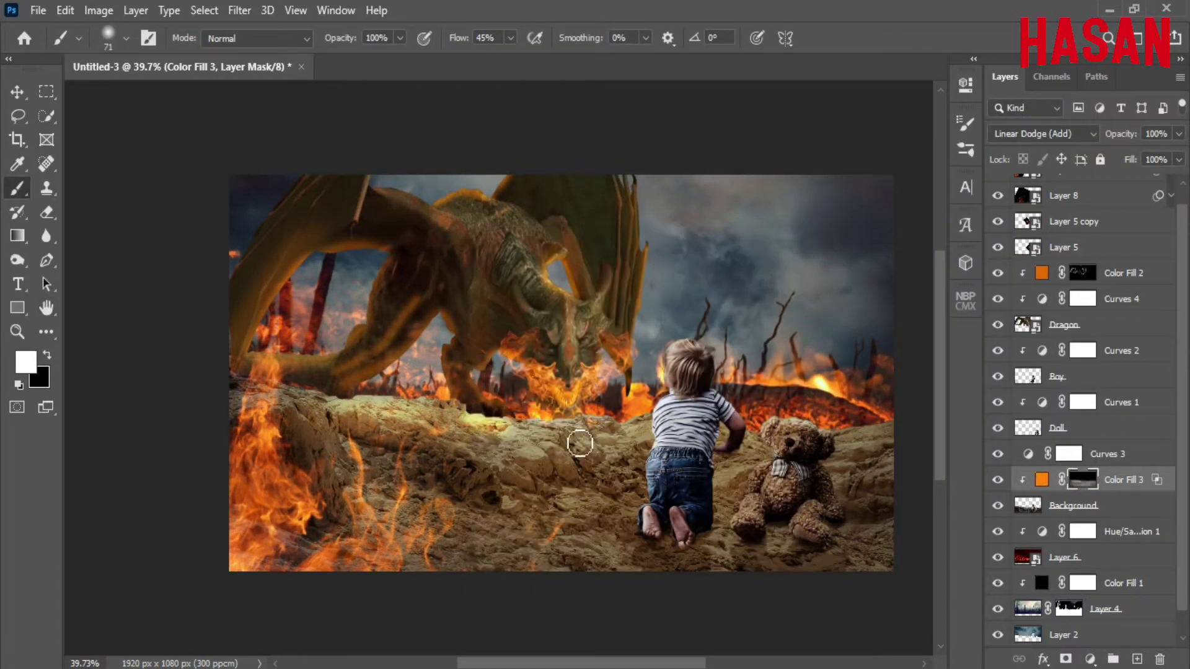
left_click_drag(464, 40, 457, 43)
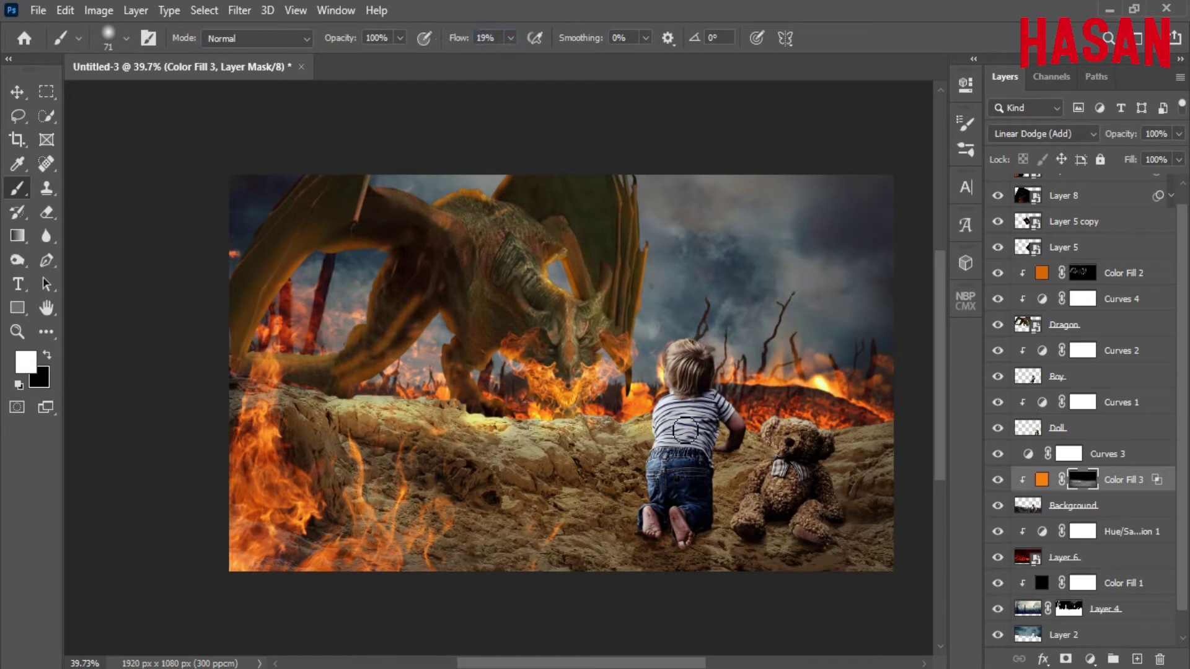
left_click_drag(322, 402, 642, 400)
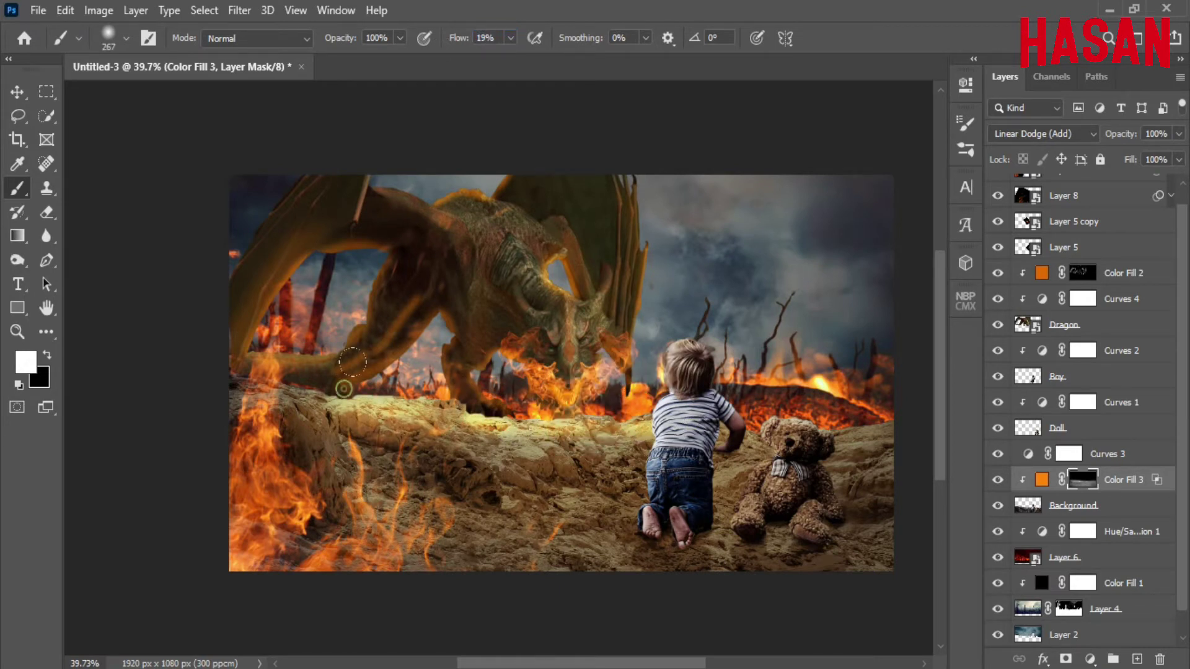
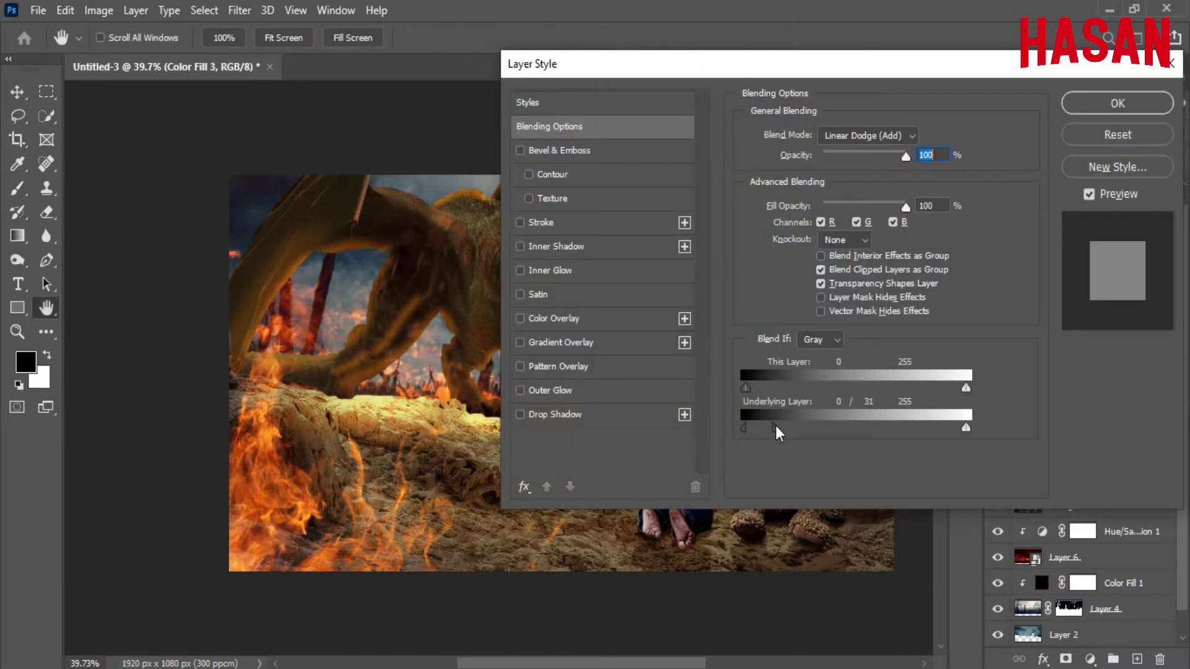
Split Color Fill 3's Underlying Layer Blend If slider to 0/82 so it shows only over brighter tones
left_click_drag(775, 426, 816, 426)
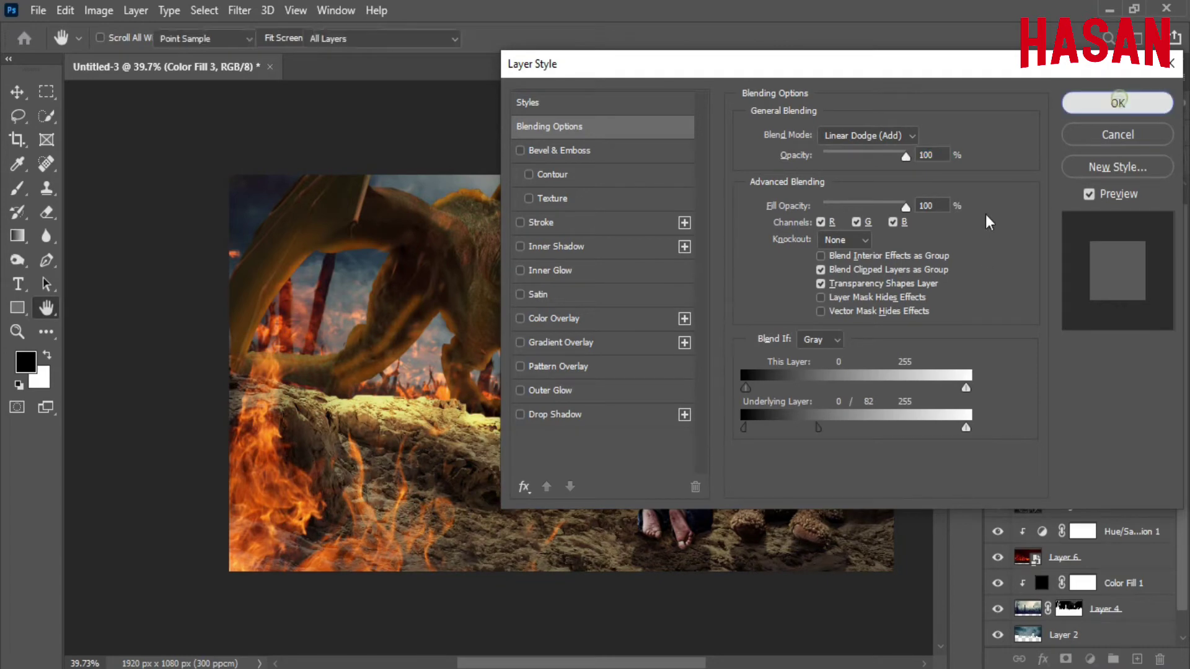
key("Return")
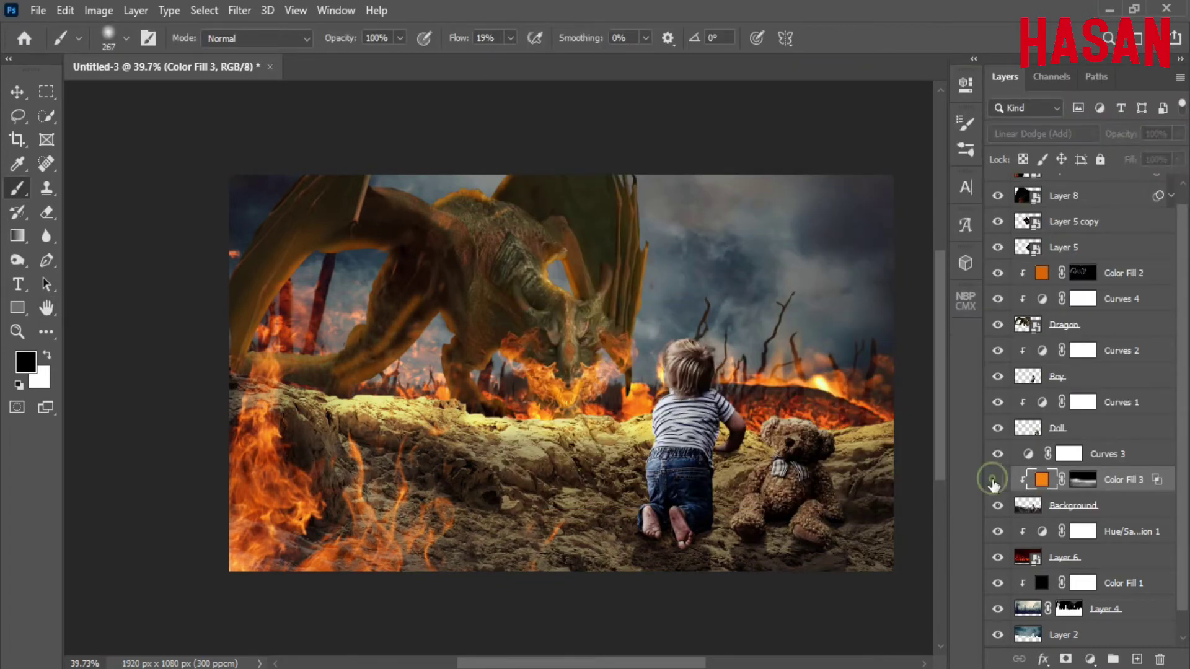
left_click(997, 480)
left_click(998, 479)
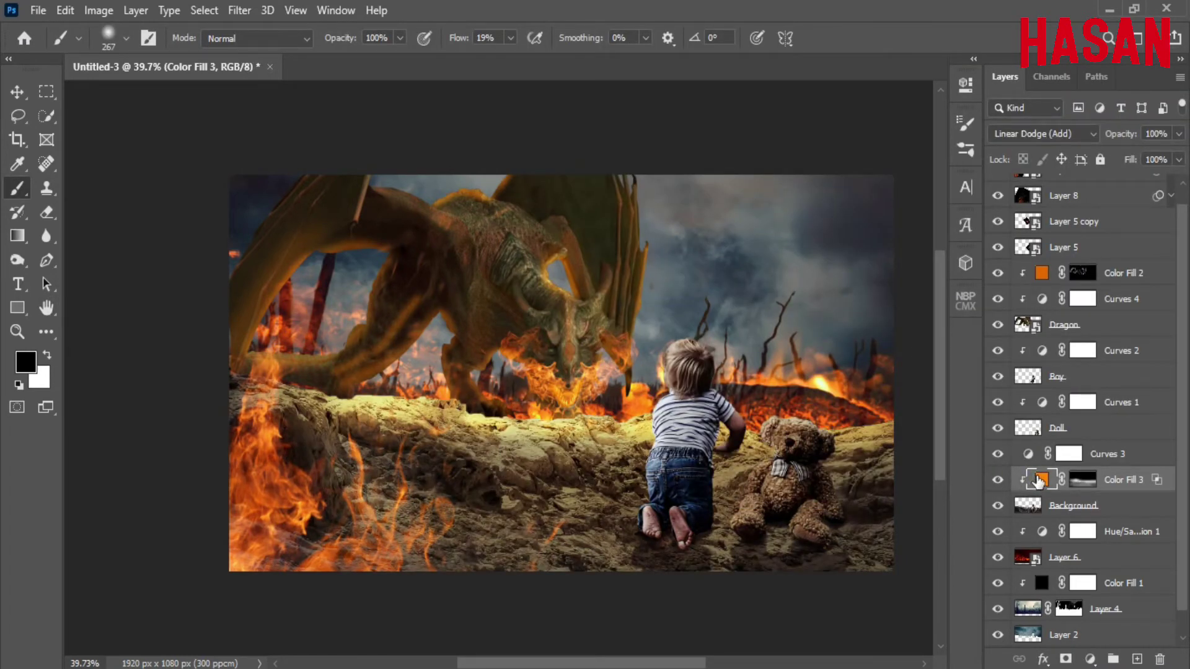
Change Color Fill 3's fill colour to a bright saturated orange, f38618
double_click(1040, 480)
left_click_drag(1025, 338, 1025, 343)
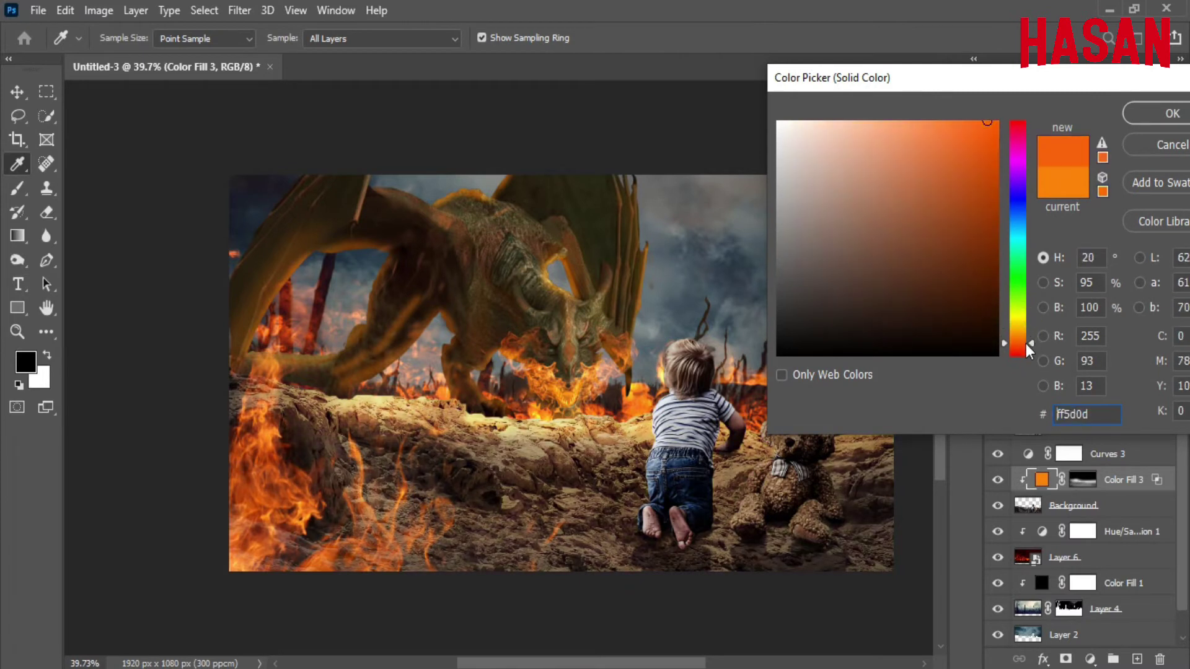
left_click(591, 333)
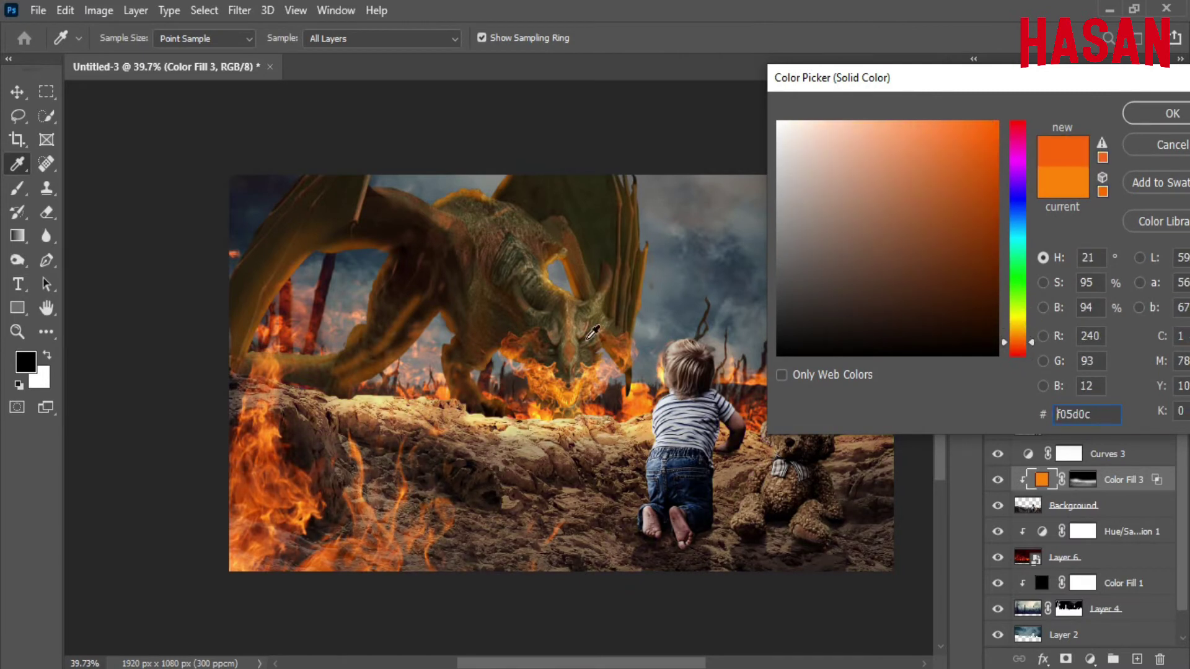
left_click(300, 513)
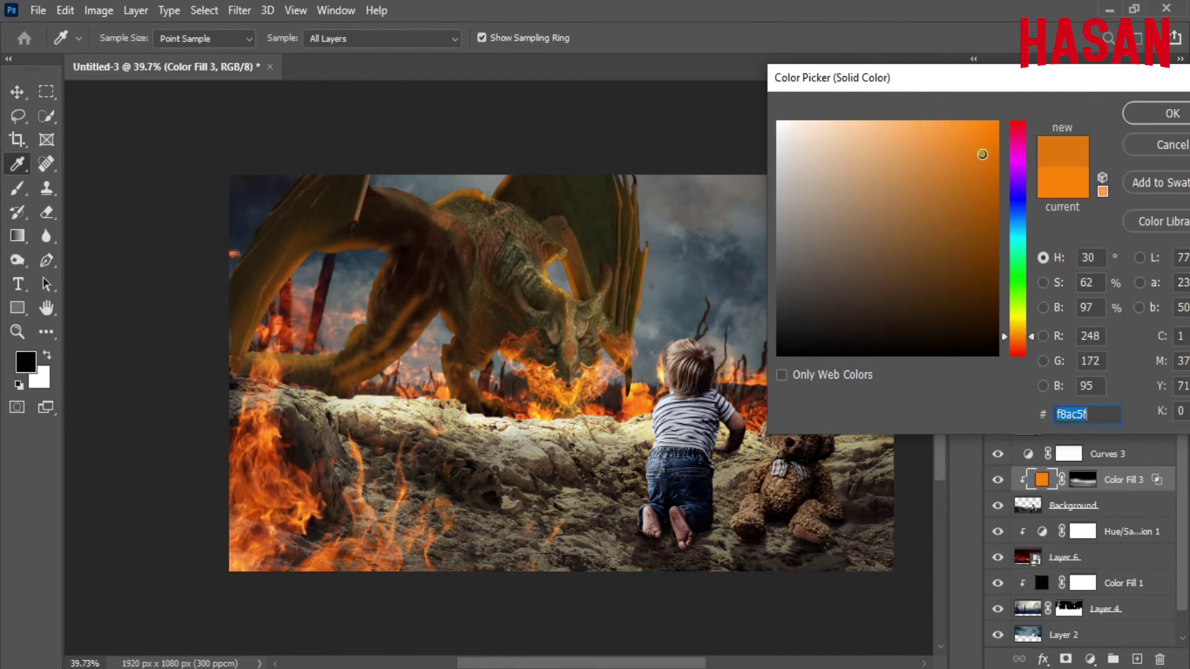
left_click(979, 170)
left_click(1063, 187)
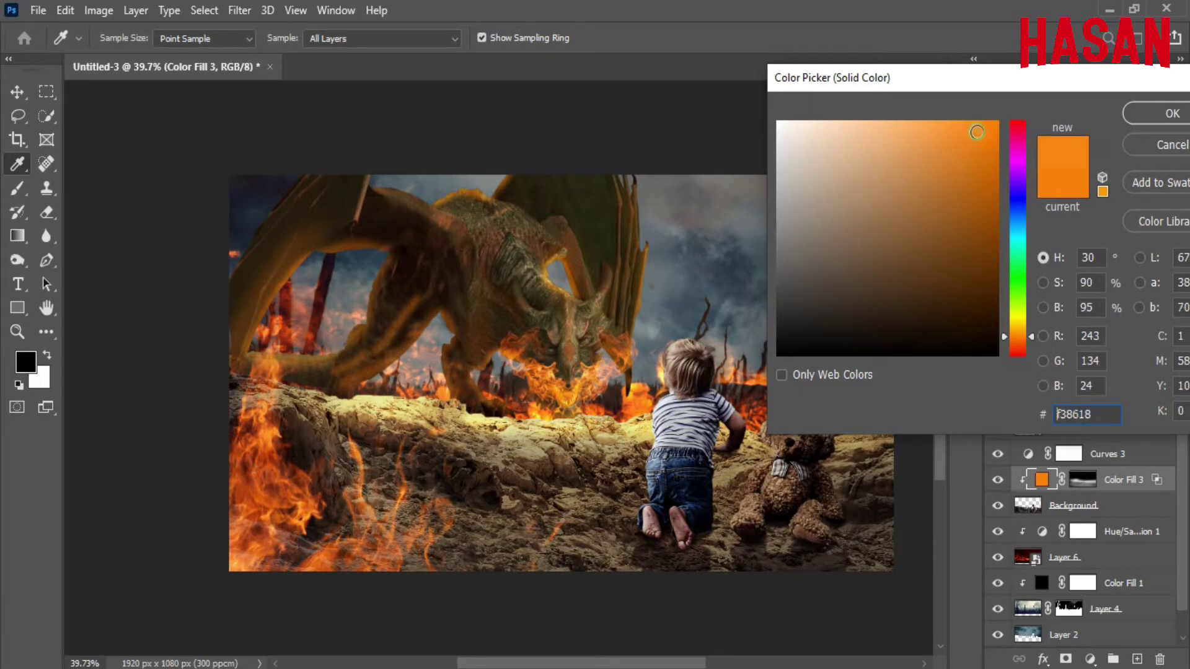
left_click(1158, 113)
Add a colorized Hue/Saturation layer tinted orange-brown with raised saturation
key("b")
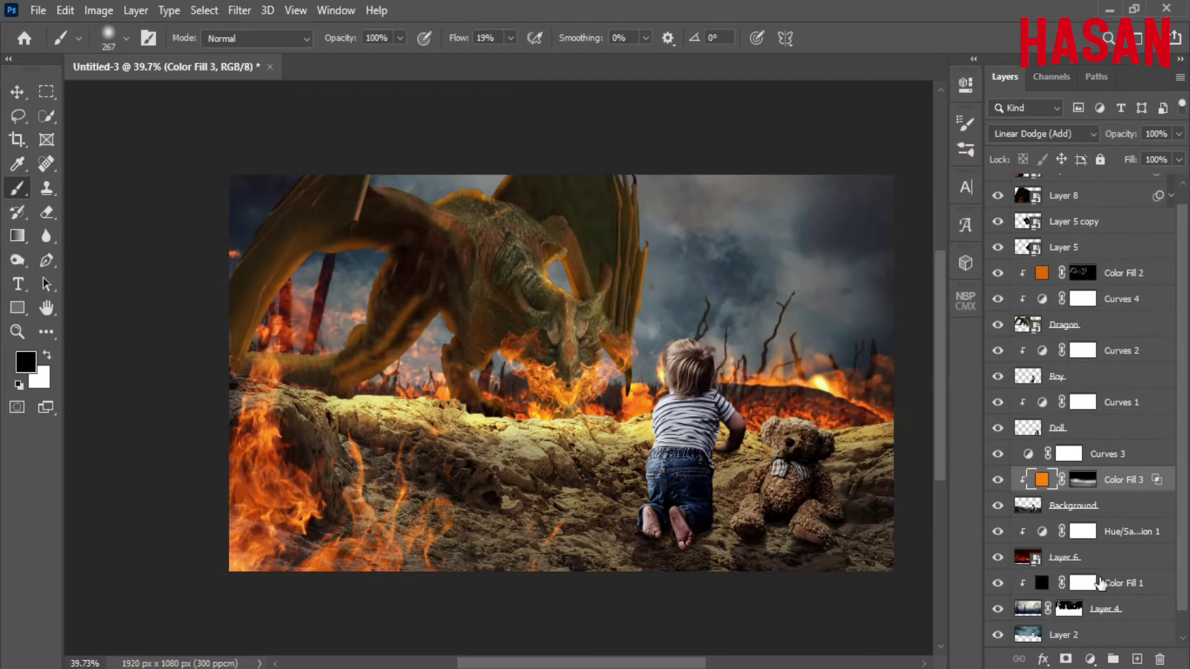
left_click(1090, 659)
left_click(1100, 479)
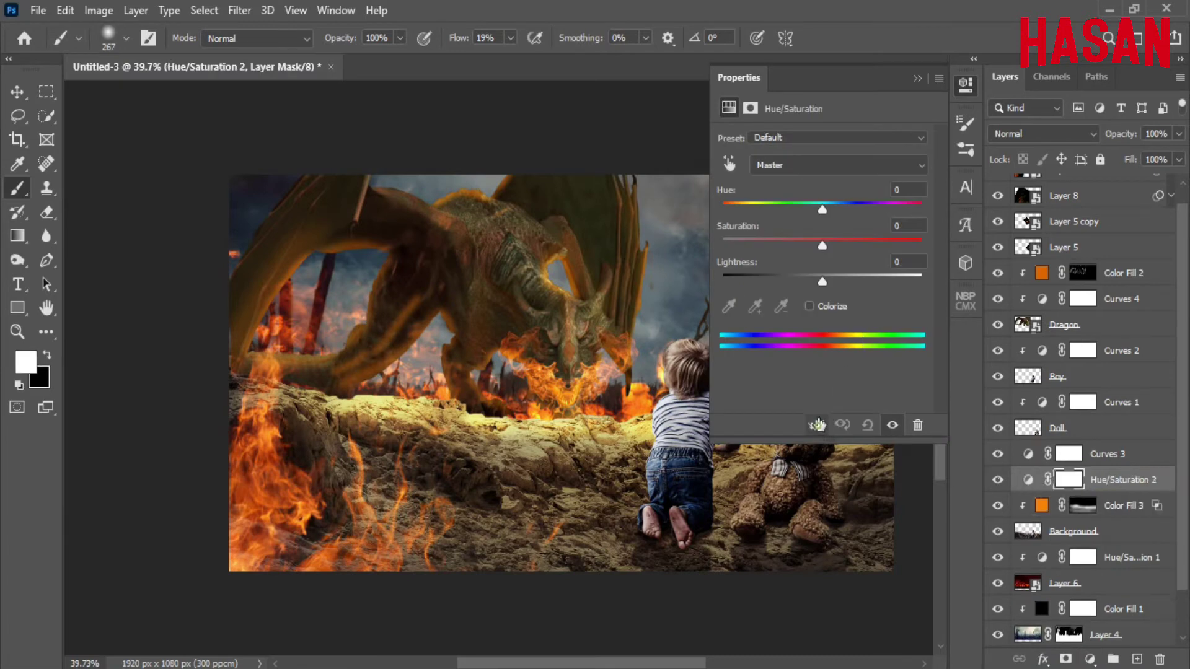
left_click(809, 306)
mouse_move(723, 209)
left_mouse_down()
mouse_move(761, 211)
mouse_move(727, 205)
mouse_move(736, 203)
left_mouse_up()
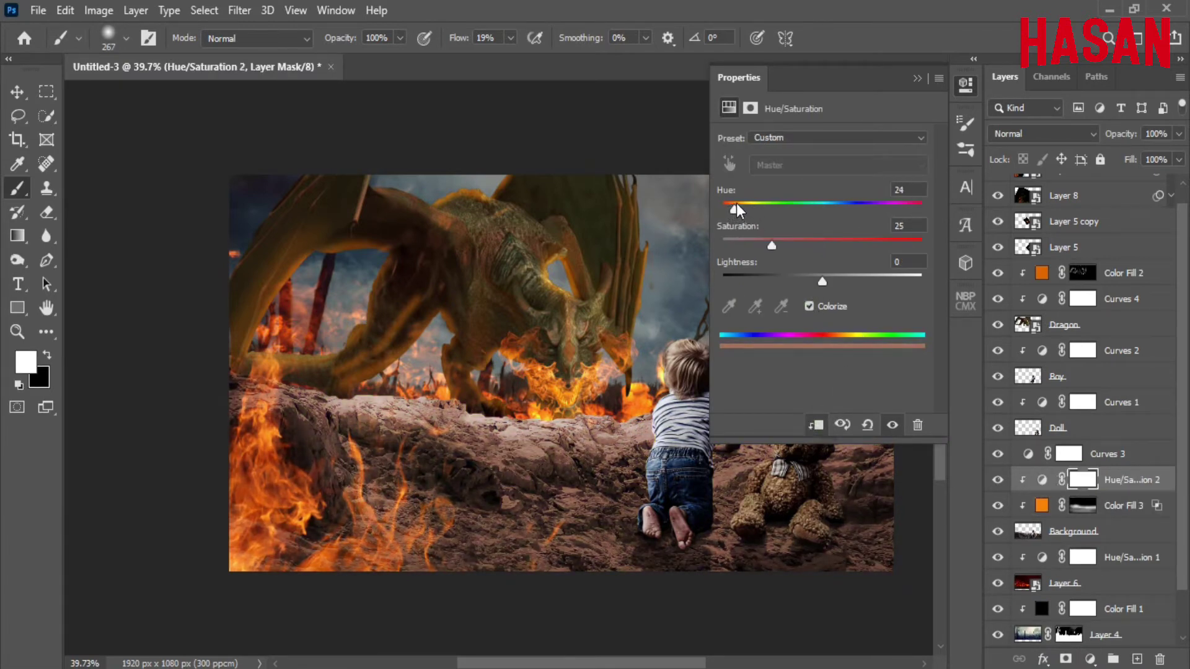
left_click_drag(772, 245, 843, 244)
left_click_drag(736, 209, 740, 211)
mouse_move(822, 282)
left_mouse_down()
mouse_move(805, 285)
mouse_move(816, 284)
left_mouse_up()
Invert the Hue/Saturation 2 mask and paint the tint back onto the rocky ground
left_click(913, 78)
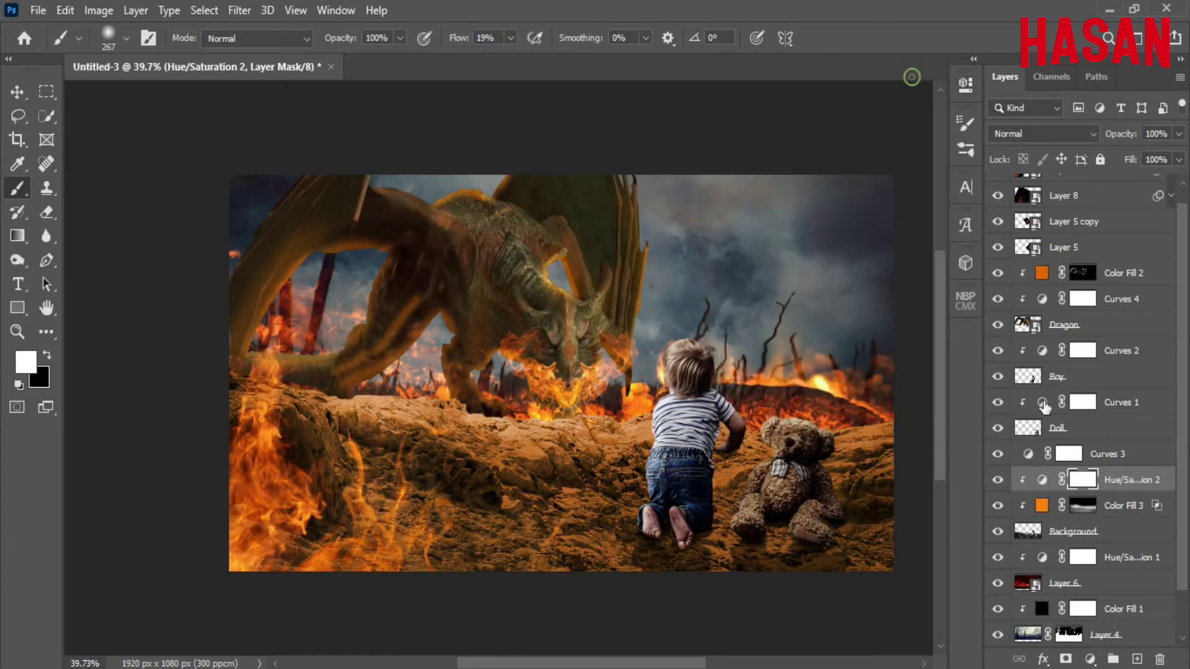
left_click(965, 83)
left_click(877, 353)
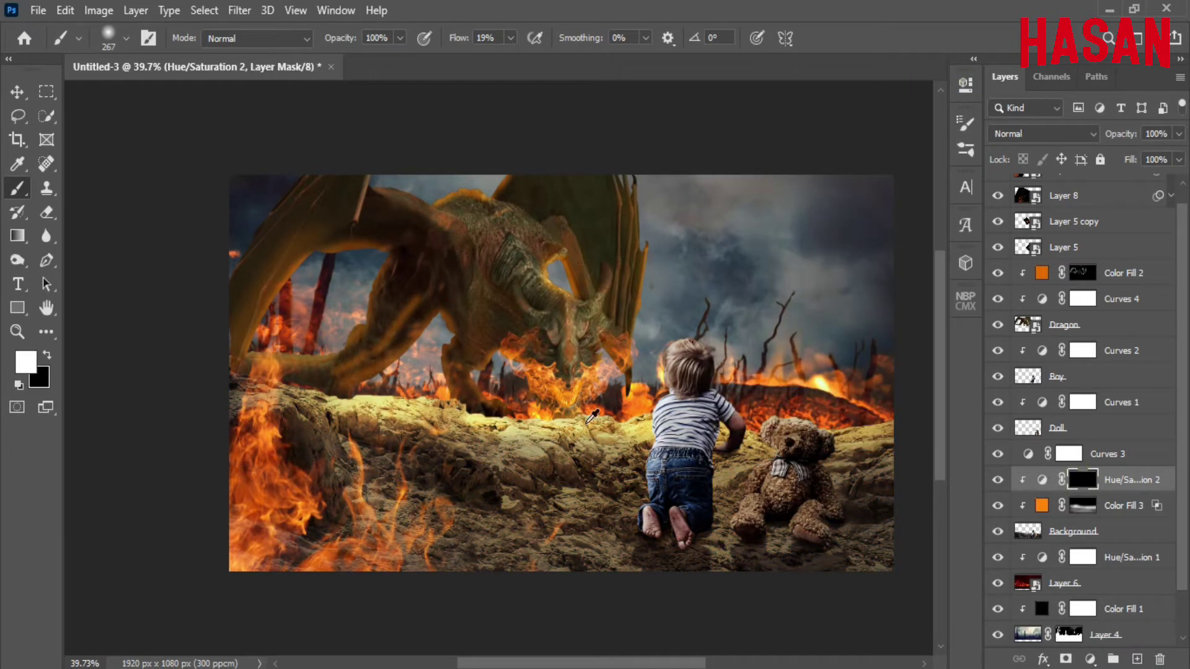
key("bracketright")
mouse_move(479, 437)
left_mouse_down()
mouse_move(226, 393)
mouse_move(799, 443)
left_mouse_up()
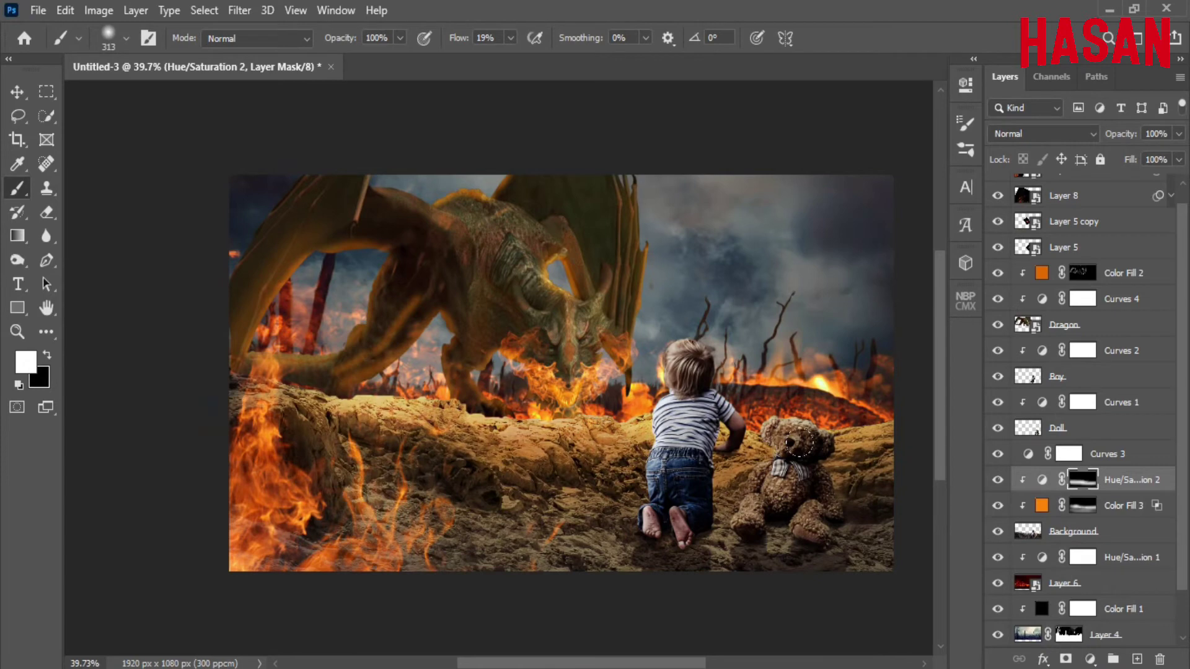
Refine the ground mask with a lower-flow, smaller brush, keeping the layer in Normal mode
left_click_drag(459, 39, 445, 44)
key("bracketleft")
key("bracketleft")
left_click_drag(649, 515, 682, 480)
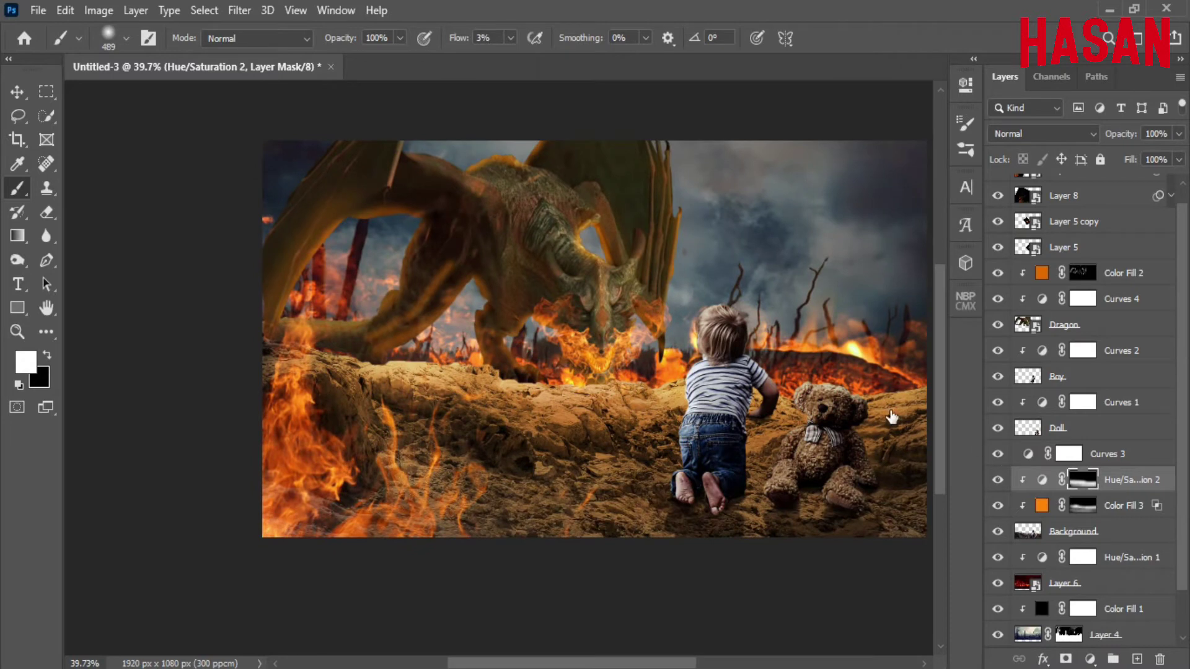
left_click_drag(892, 418, 819, 441)
left_click(1053, 133)
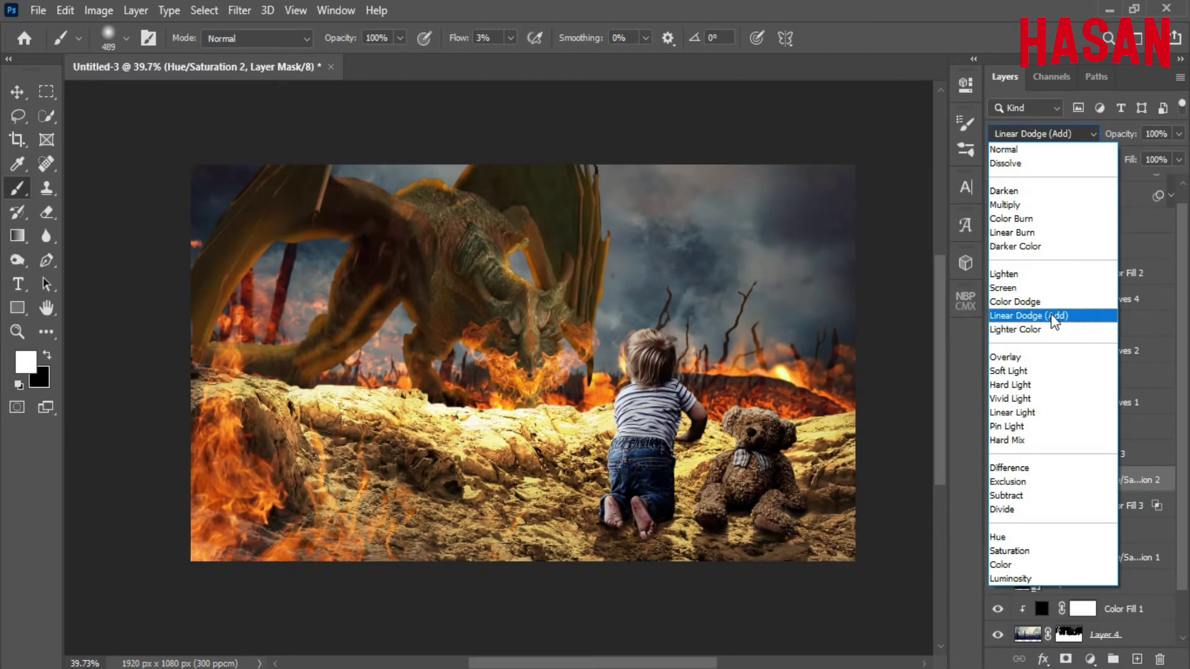
left_click(1017, 151)
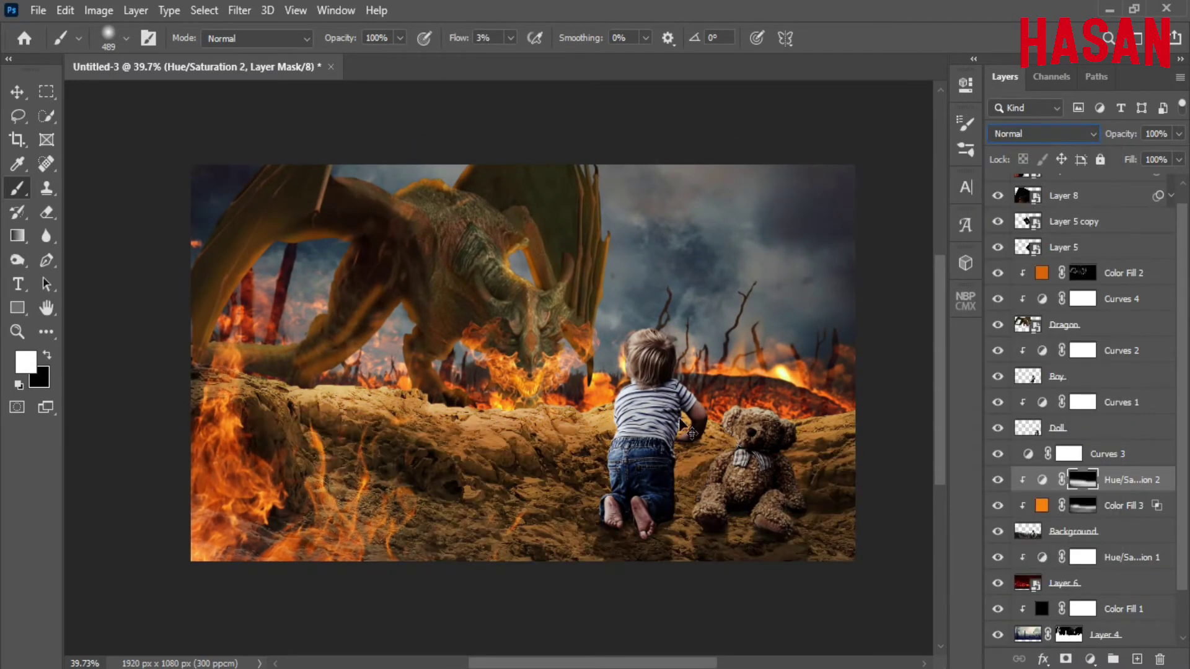
scroll(688, 429, "down", 4)
scroll(678, 427, "up", 6)
left_click_drag(630, 433, 609, 415)
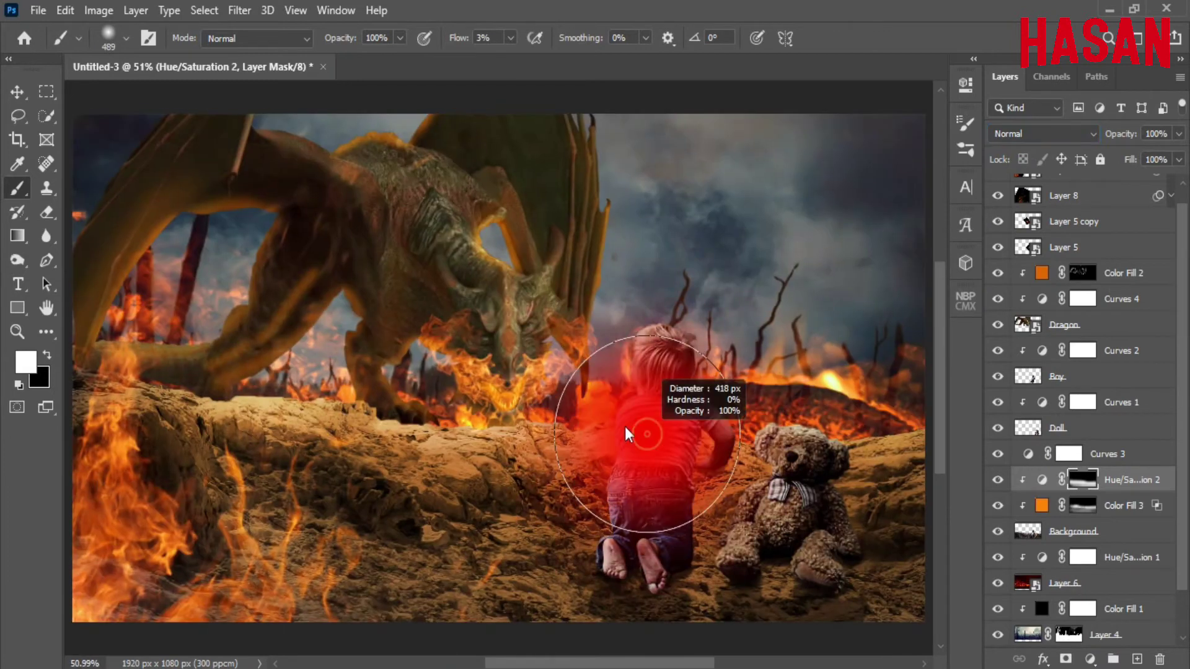
Add a new Overlay-mode Layer 9 with orange #f4861a as the foreground colour
left_click(1136, 658)
key("x")
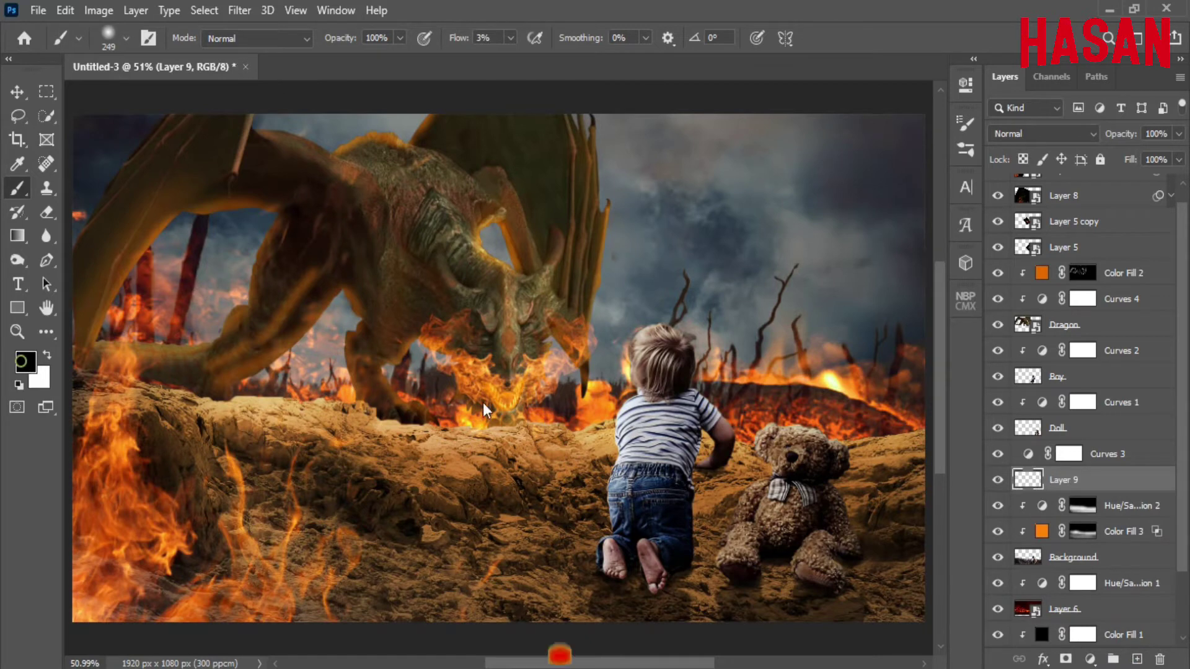
left_click(26, 361)
left_click(915, 339)
left_click(873, 134)
left_click(1030, 122)
key("b")
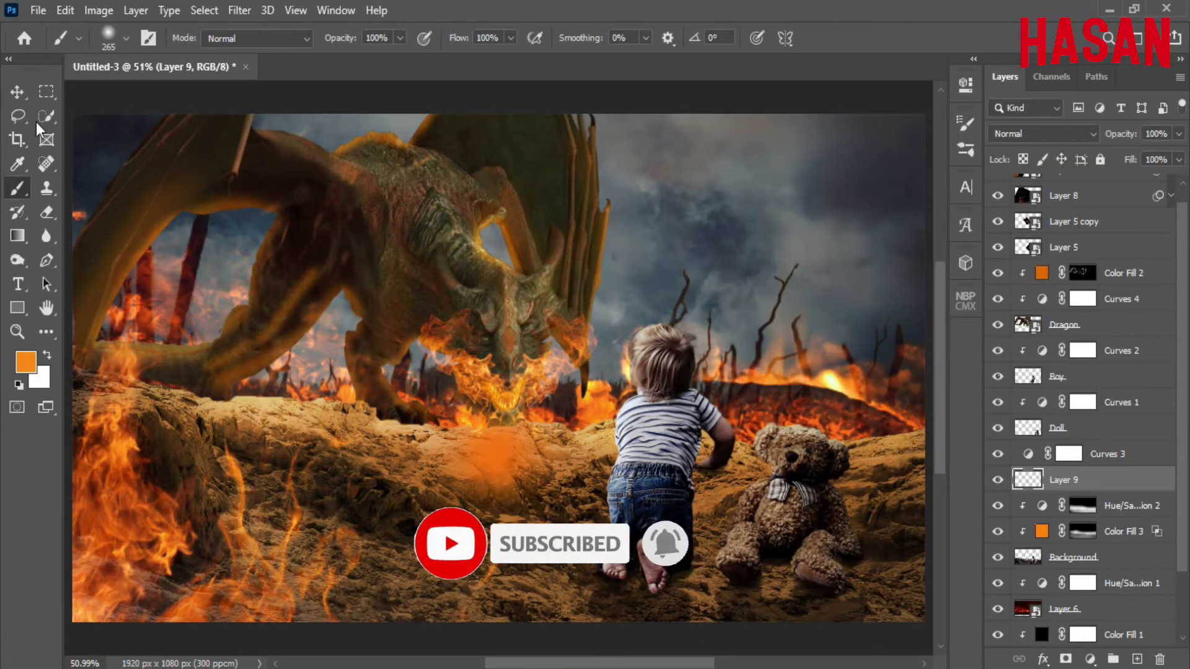
key("v")
left_click(1041, 134)
left_click(1017, 362)
Free-transform the orange glow on Layer 9, squashing it vertically
key("ctrl+t")
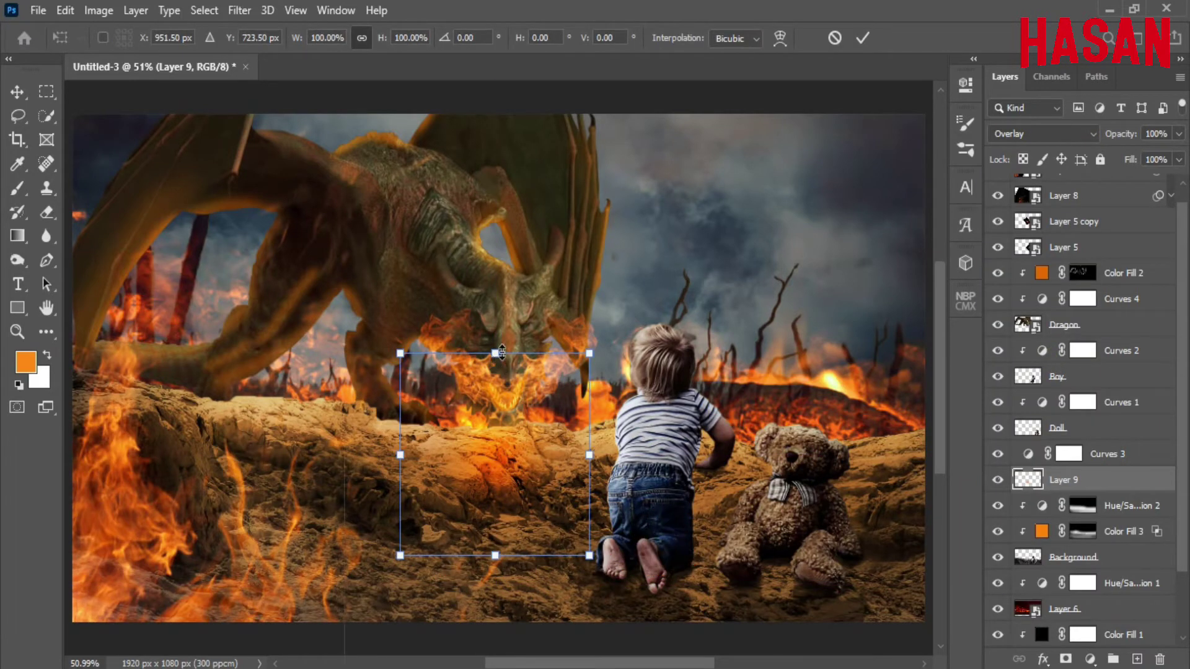
left_click_drag(502, 351, 502, 425)
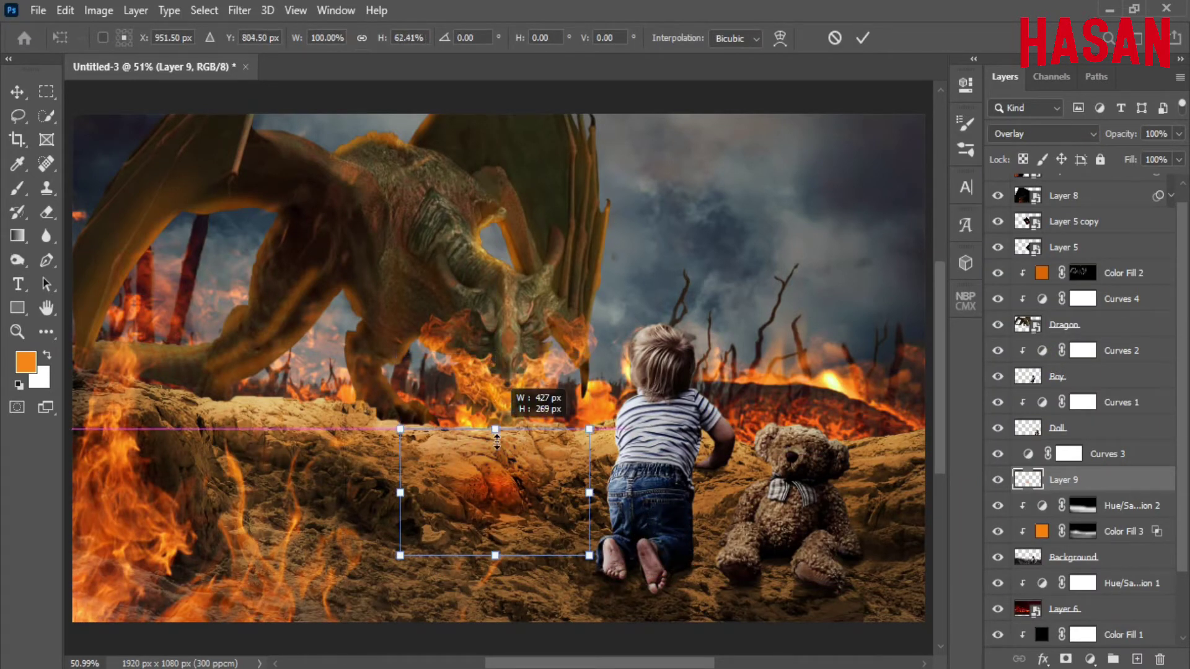
left_click_drag(499, 558, 498, 483)
left_click_drag(499, 425, 498, 375)
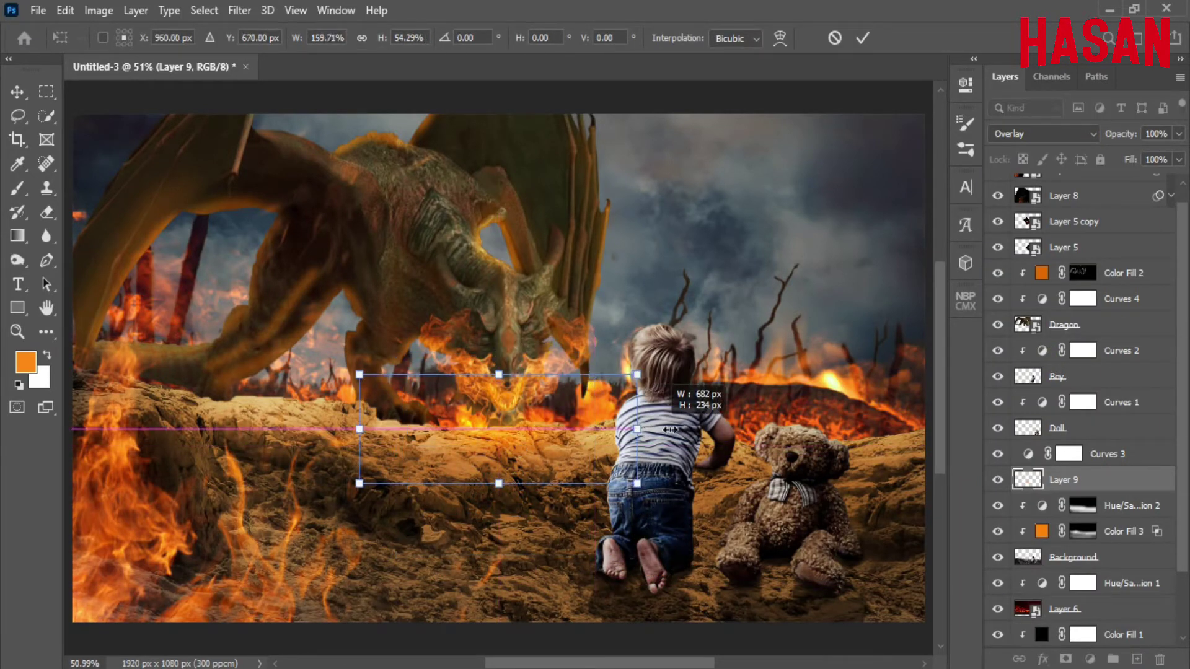
left_click_drag(593, 426, 620, 396)
left_click_drag(303, 420, 769, 421)
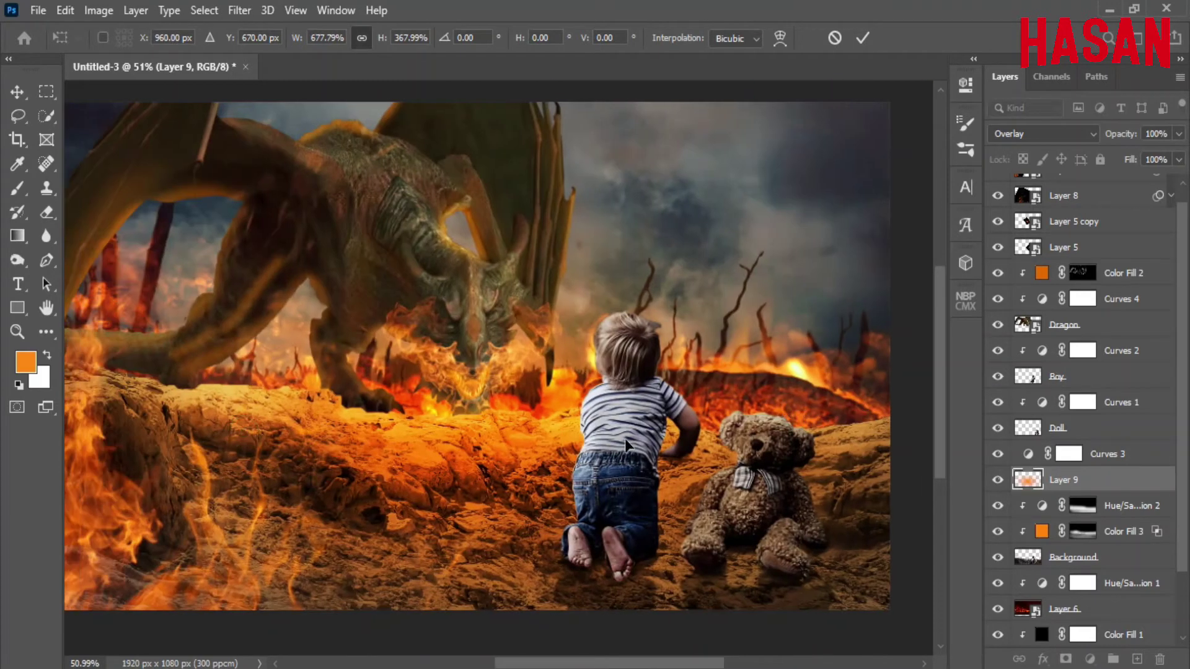
scroll(558, 440, "down", 3)
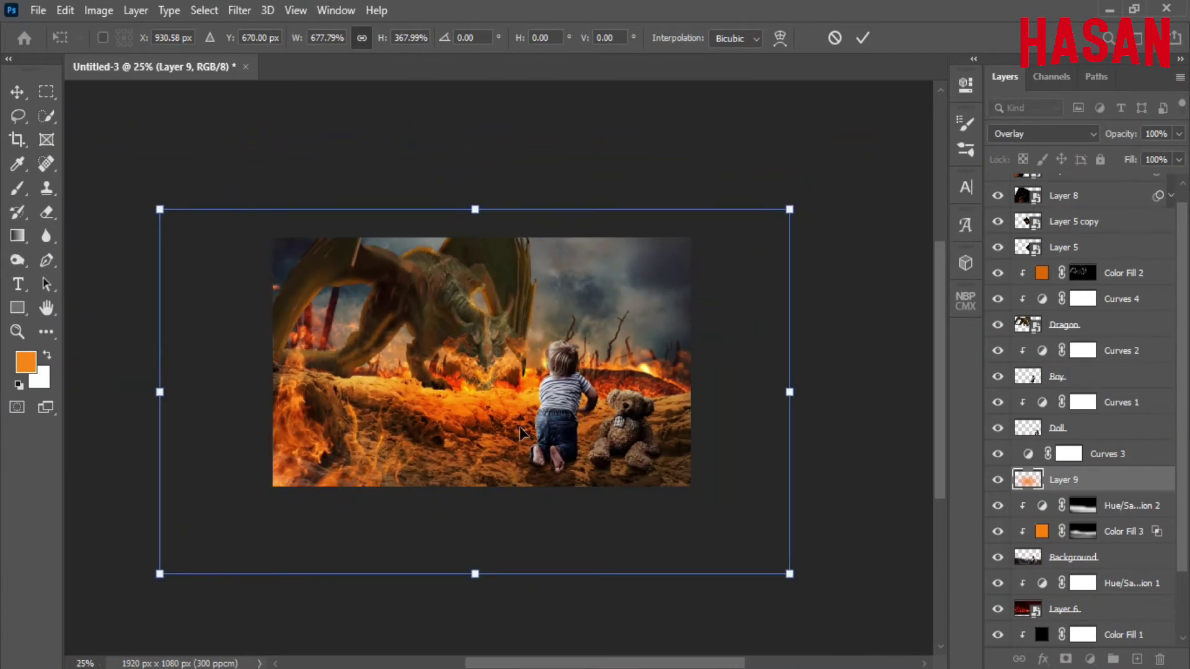
scroll(531, 443, "up", 2)
scroll(518, 393, "down", 2)
Reshape the glow shorter, then stretch it wider across the scene and apply the transform
left_click_drag(824, 387, 733, 387)
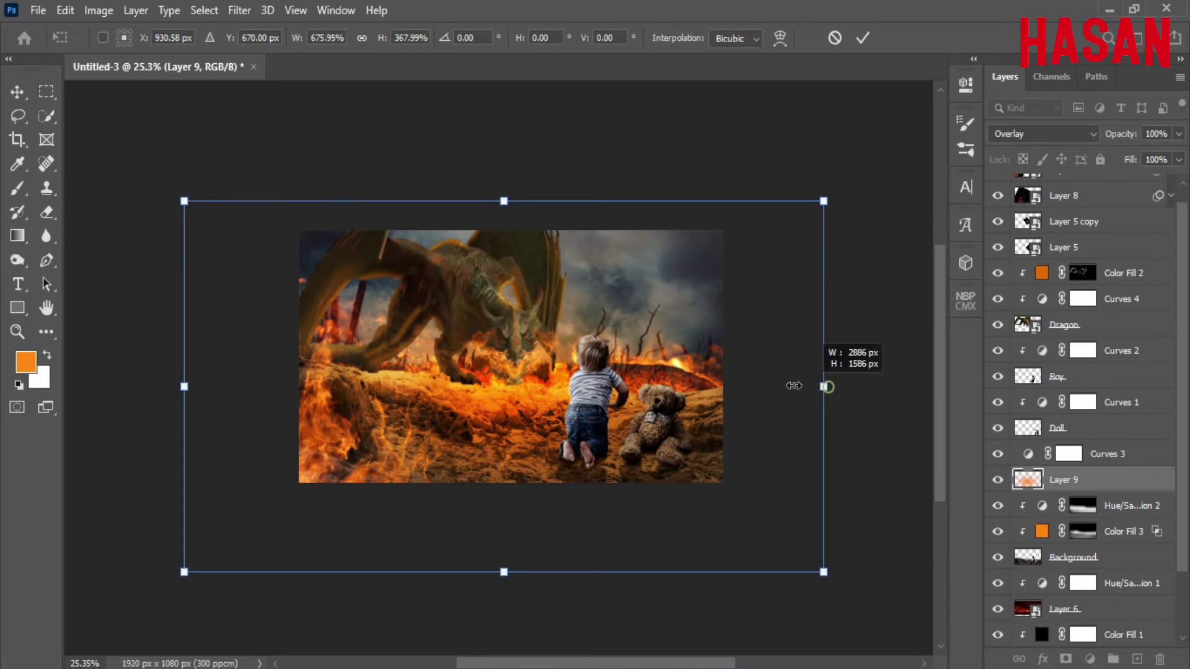
left_click_drag(504, 201, 504, 273)
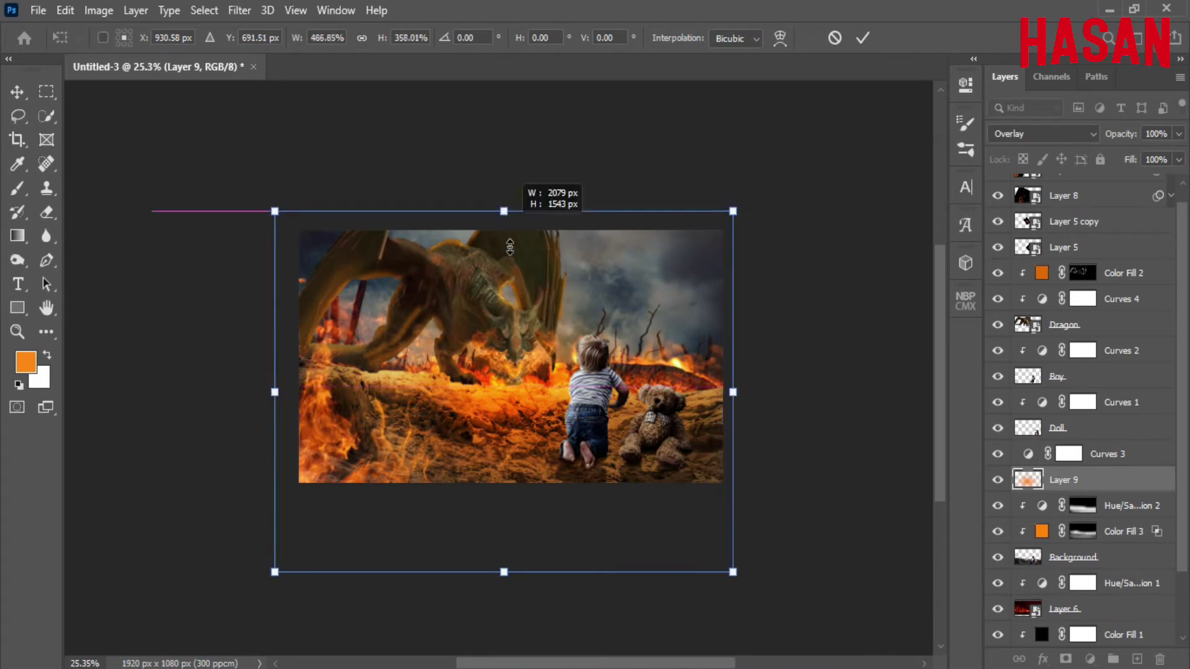
left_click_drag(504, 571, 503, 488)
left_click_drag(528, 391, 530, 404)
left_click_drag(733, 387, 714, 386)
left_click_drag(280, 388, 242, 388)
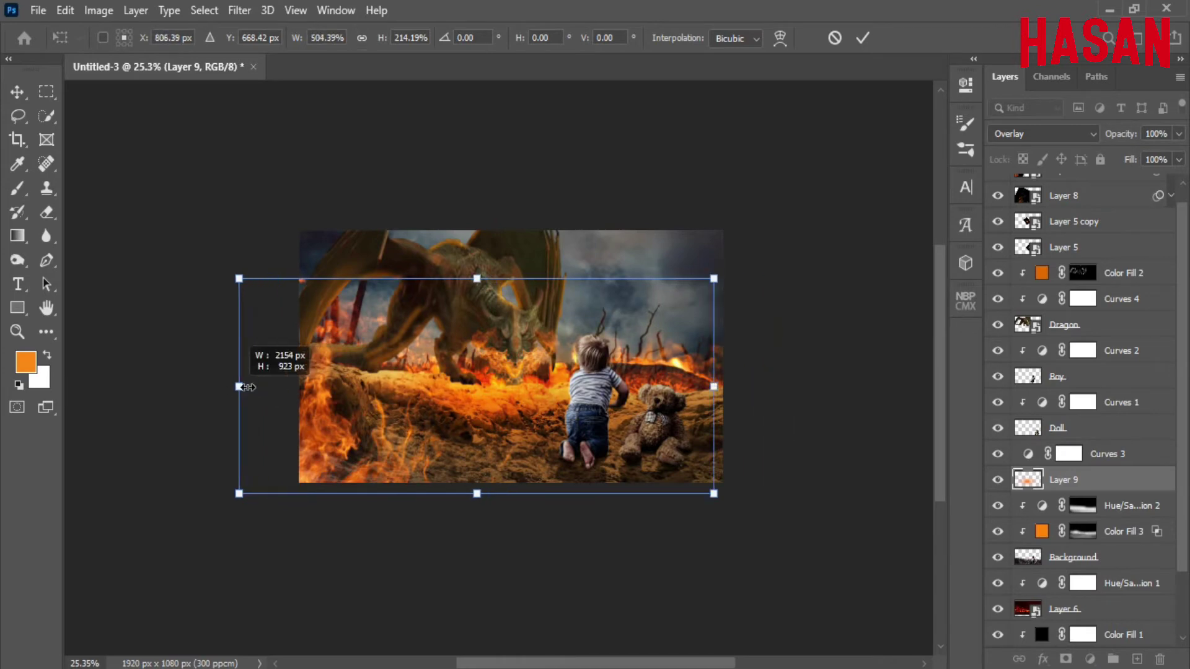
scroll(530, 336, "up", 2)
left_click_drag(478, 430, 510, 441)
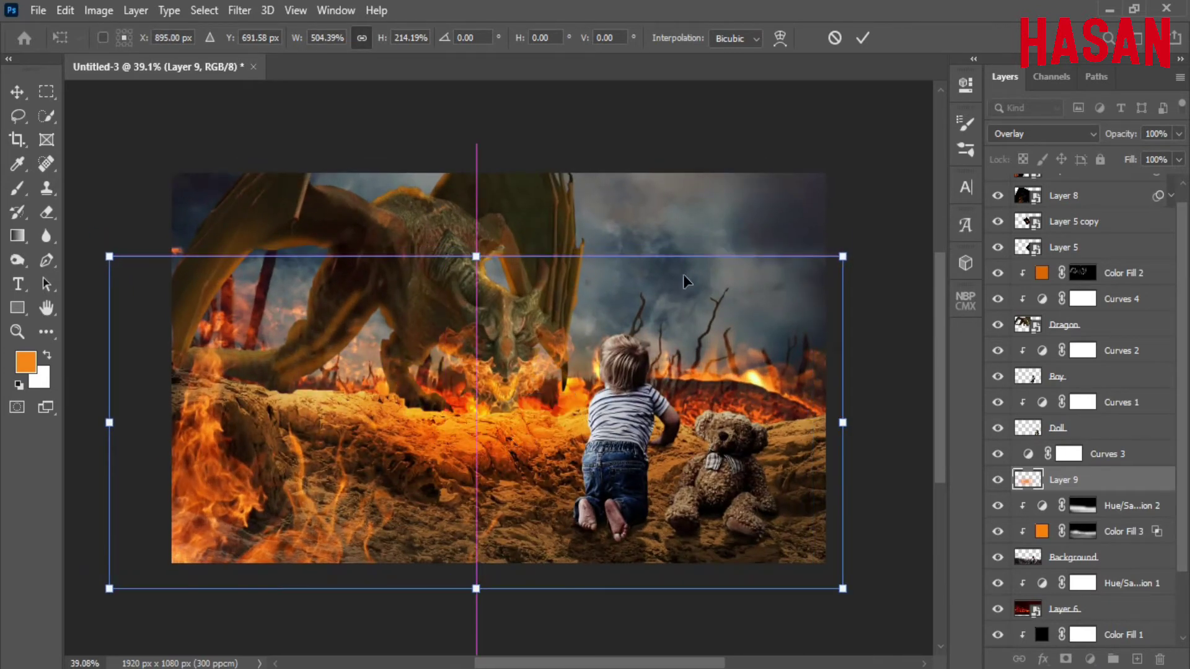
key("Return")
key("ctrl+minus")
Lower Layer 9's opacity to 84% and view the whole composite
key("ctrl+0")
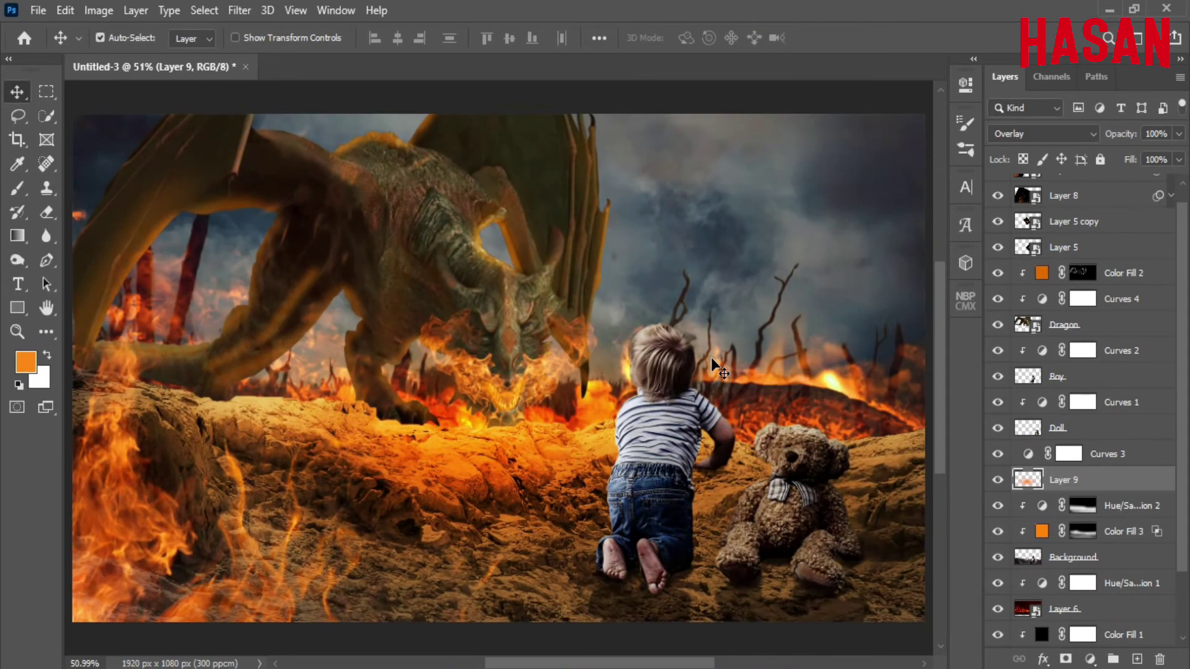
left_click_drag(1115, 135, 1097, 140)
key("ctrl+minus")
key("ctrl+0")
scroll(1097, 471, "up", 1)
scroll(1078, 347, "down", 3)
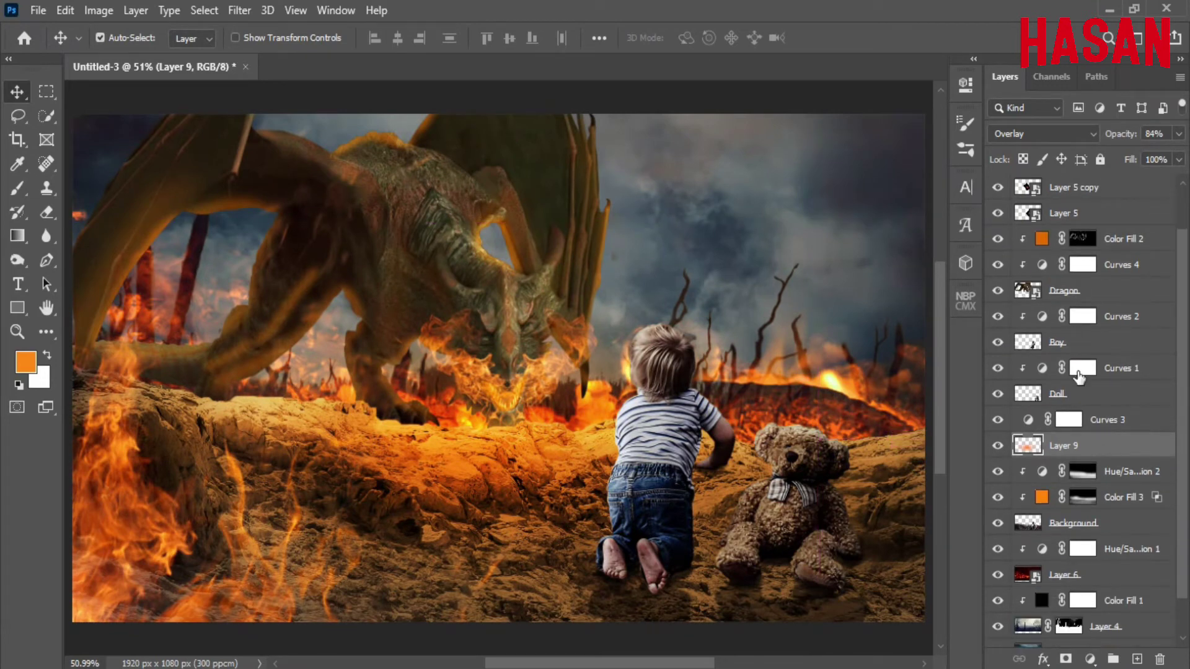
Add a Hue/Saturation adjustment above the Boy layer and clip it to the boy
left_click(1080, 347)
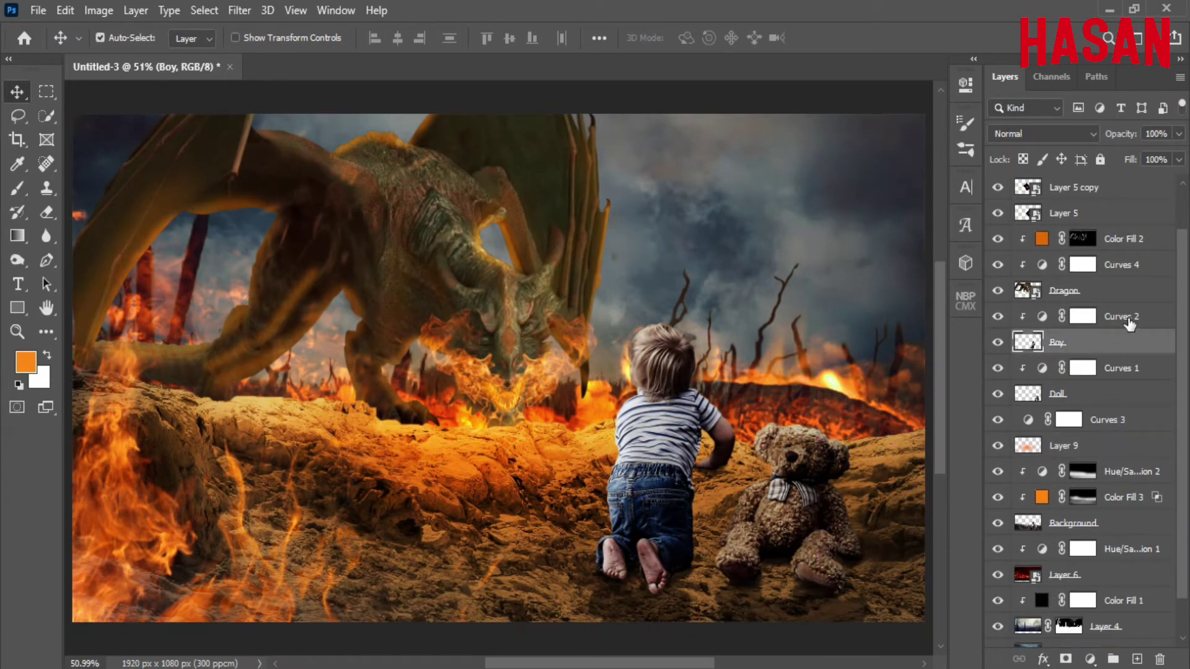
left_click(1091, 660)
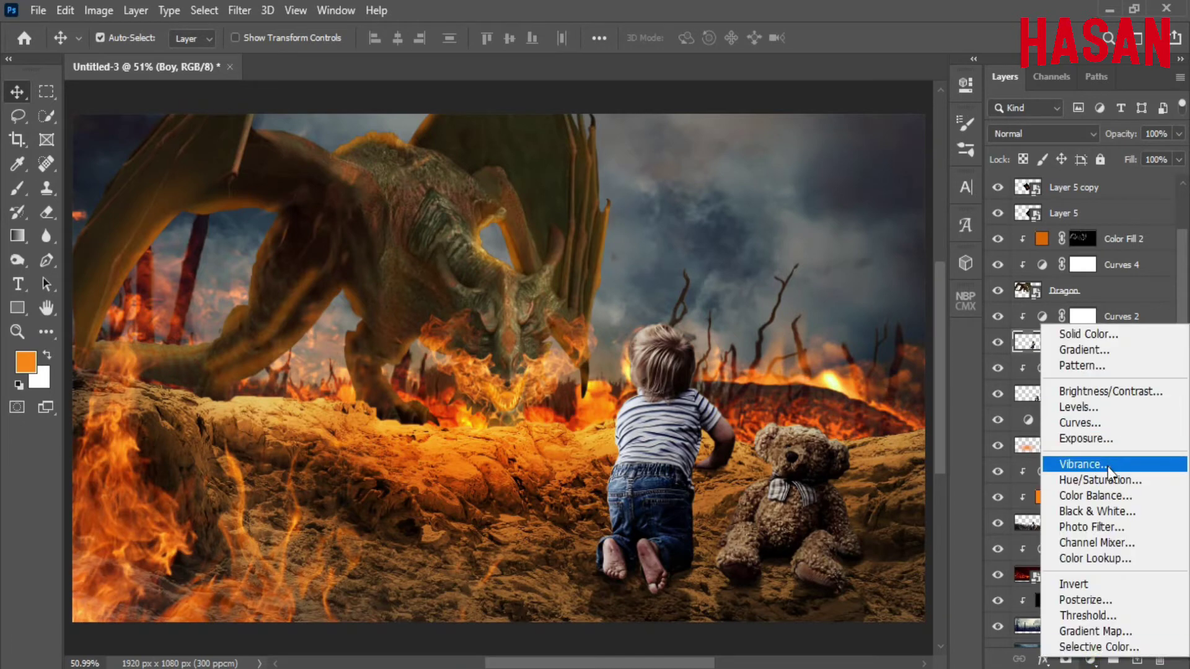
left_click(1106, 468)
key("alt+bracketright")
left_click(816, 427)
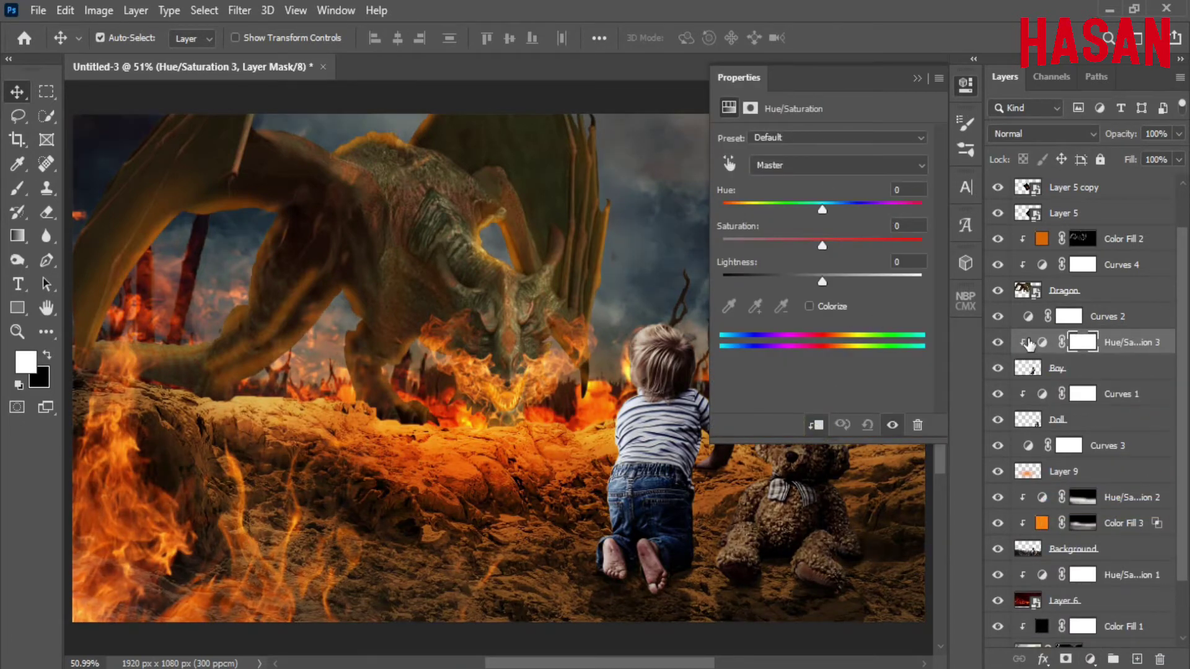
left_click(818, 426)
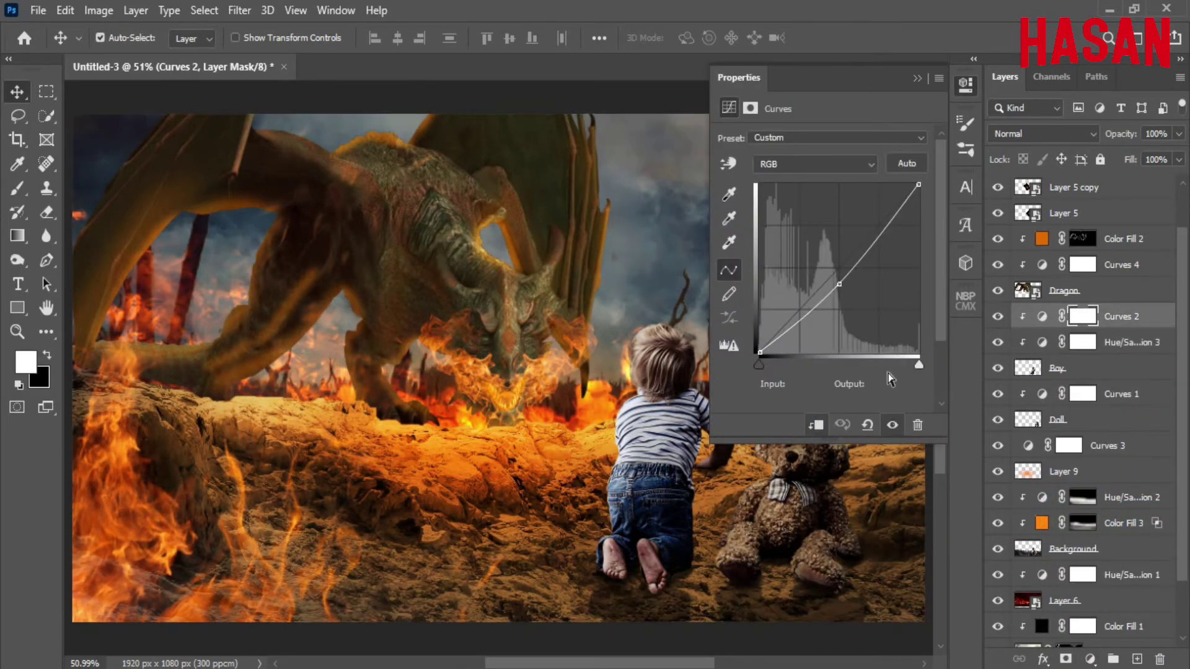
left_click(1041, 344)
Colorize the boy's tint at Hue 38, Lightness +16, in Linear Dodge (Add) mode
left_click(810, 306)
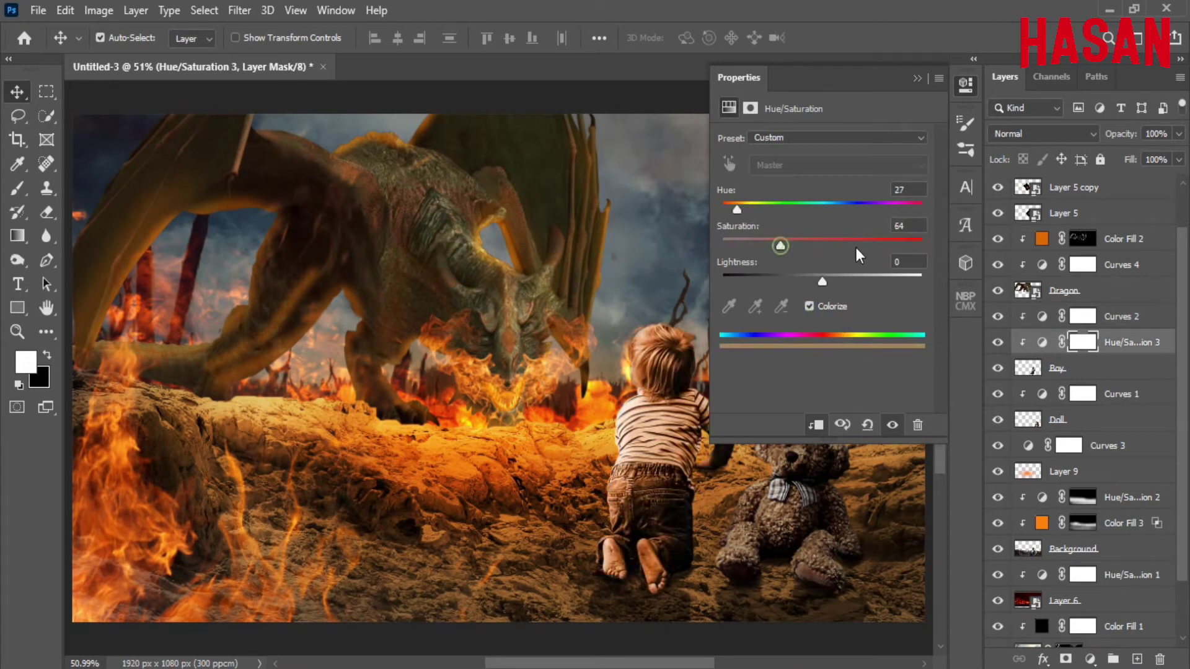
left_click_drag(737, 209, 741, 207)
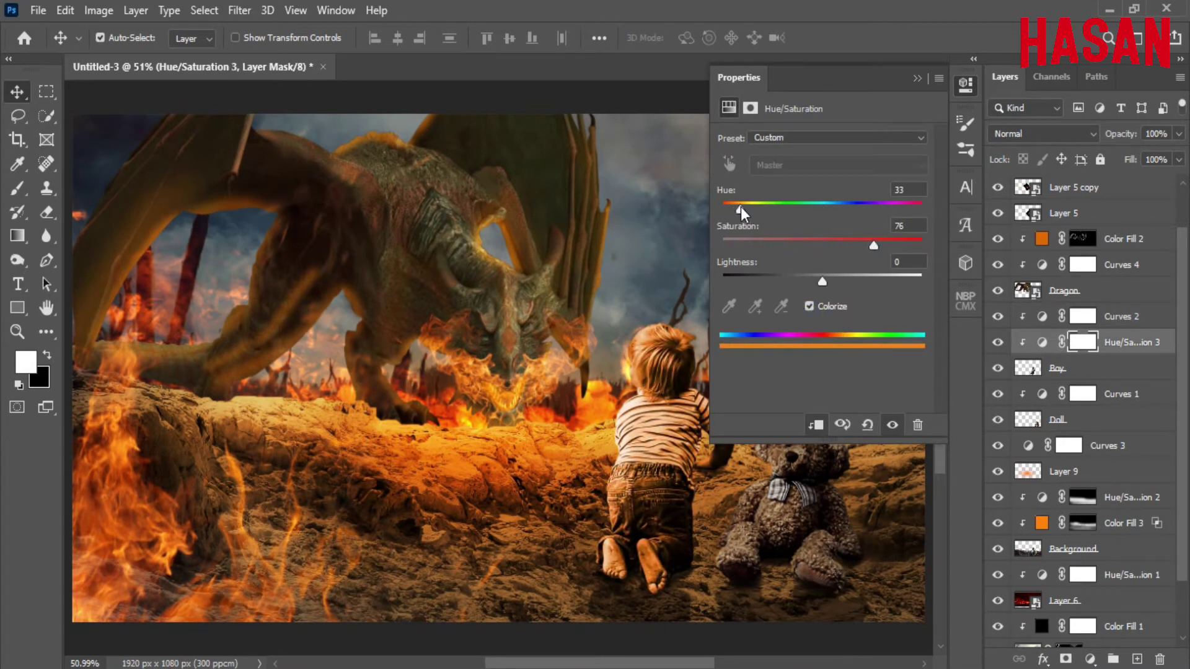
left_click_drag(825, 280, 838, 275)
left_click_drag(749, 210, 743, 209)
left_click(1054, 134)
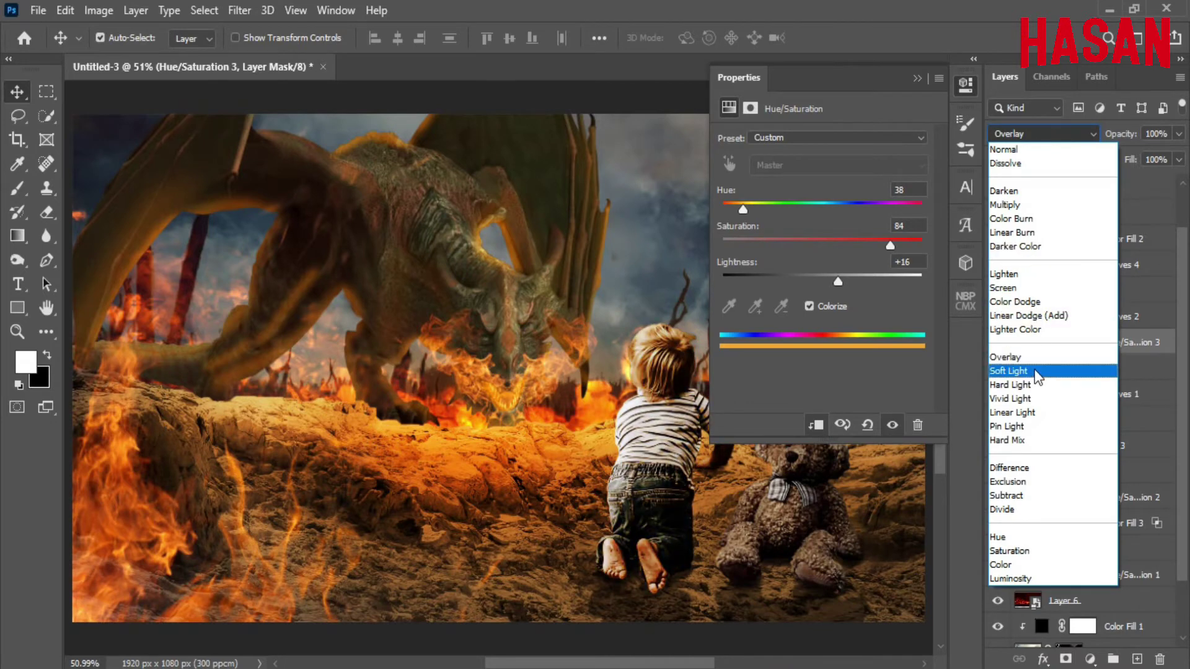
left_click(1040, 317)
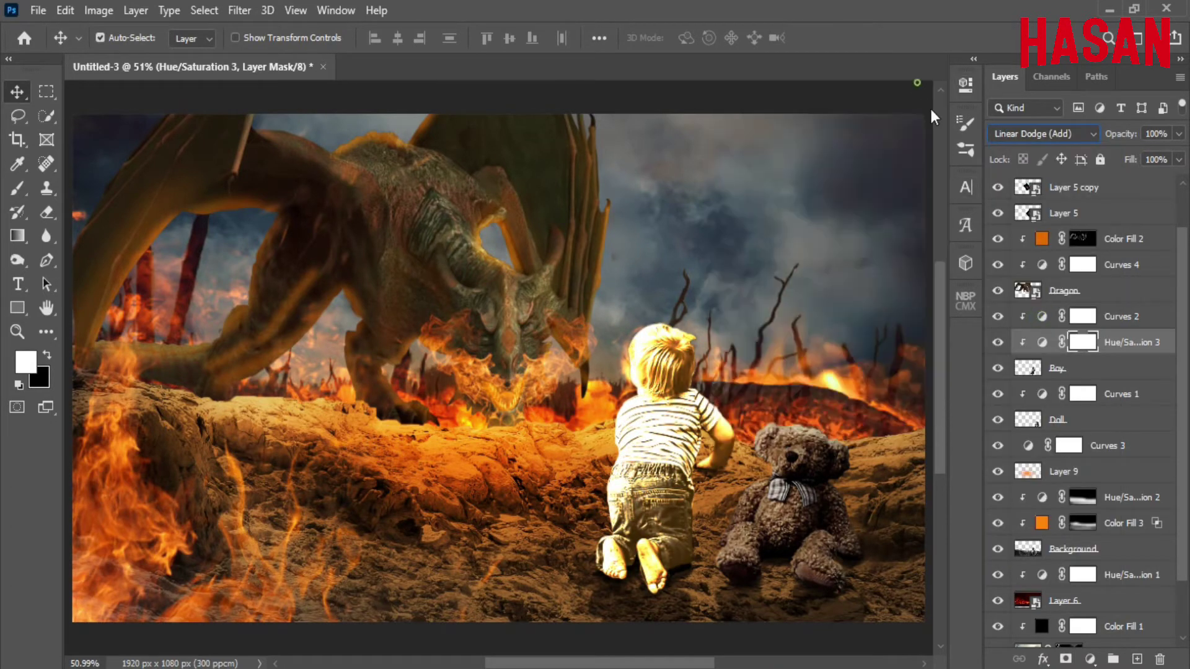
Invert the tint mask and set a 167 px brush at 23% flow
left_click(965, 85)
key("ctrl+i")
left_click(966, 85)
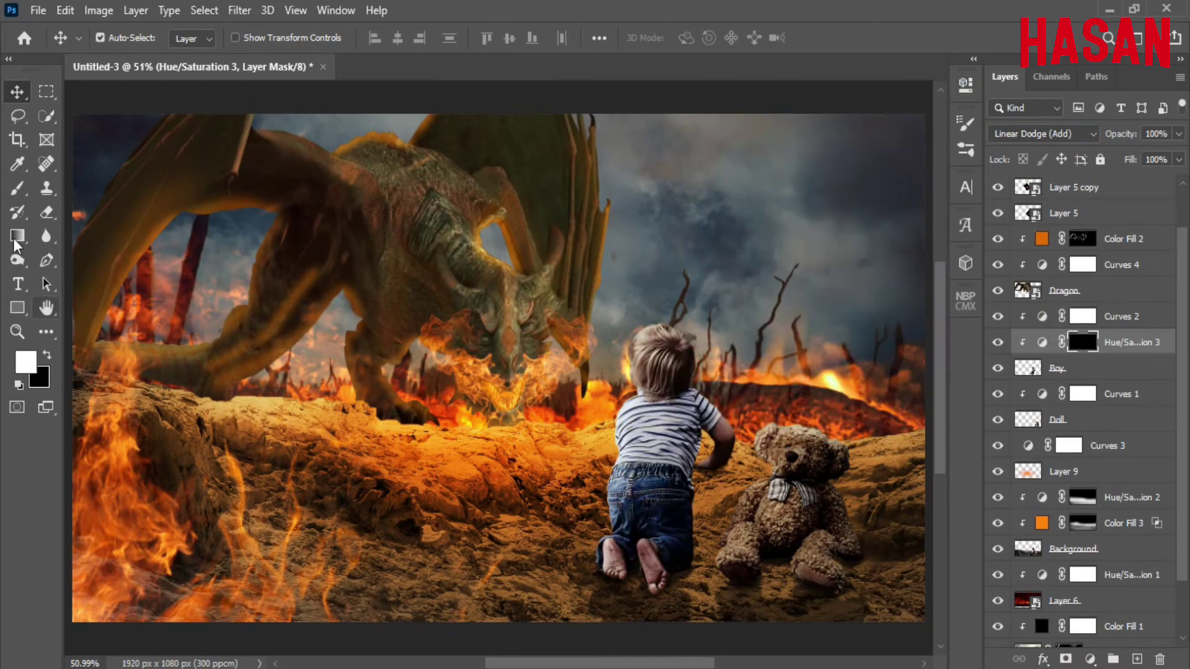
key("b")
scroll(639, 322, "up", 2)
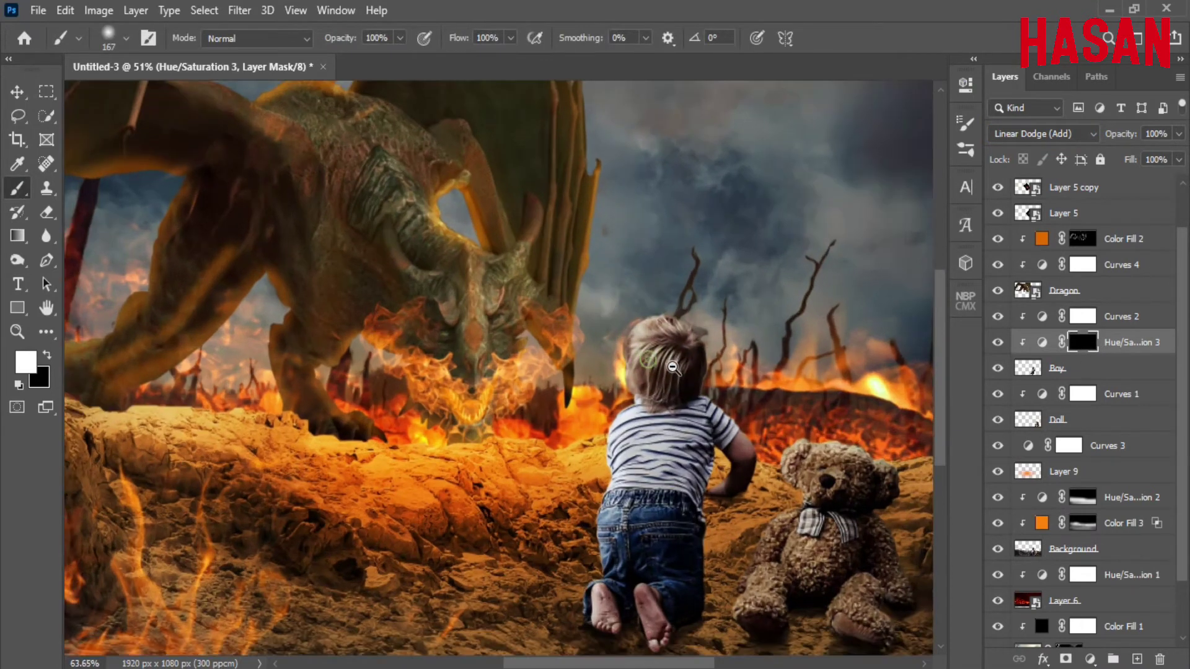
left_click_drag(648, 359, 689, 362)
left_click_drag(452, 40, 385, 55)
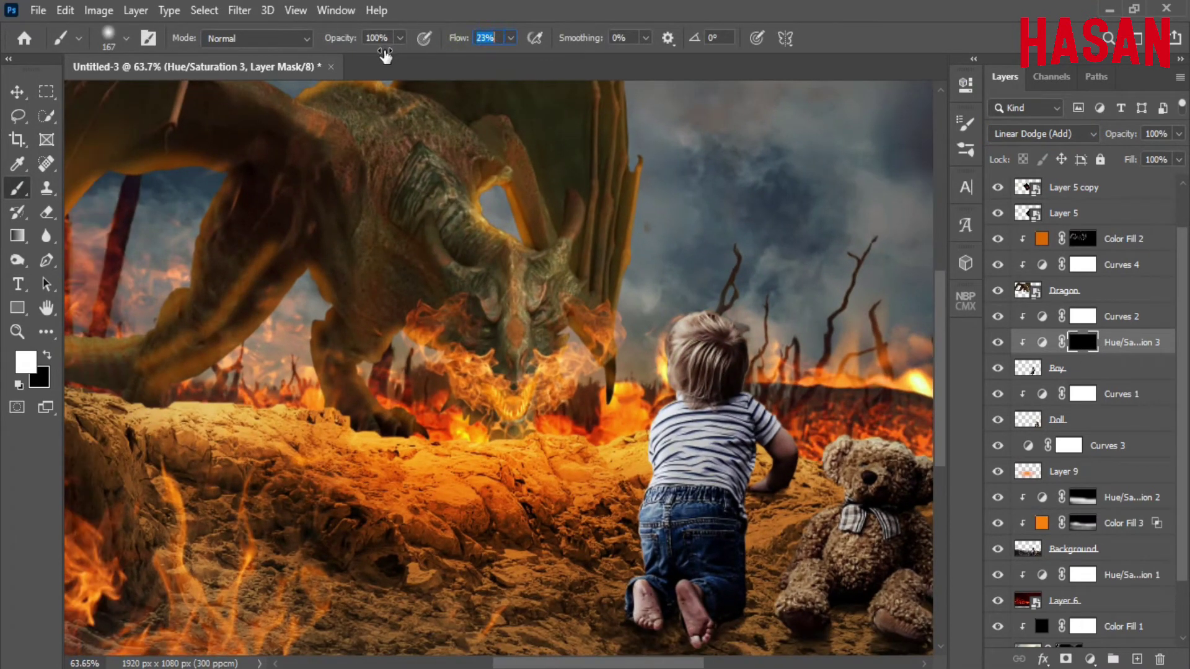
Paint the brightening onto the boy's hair, shirt and jeans
left_click_drag(558, 290, 573, 238)
key("[")
key("[")
left_click_drag(681, 261, 688, 458)
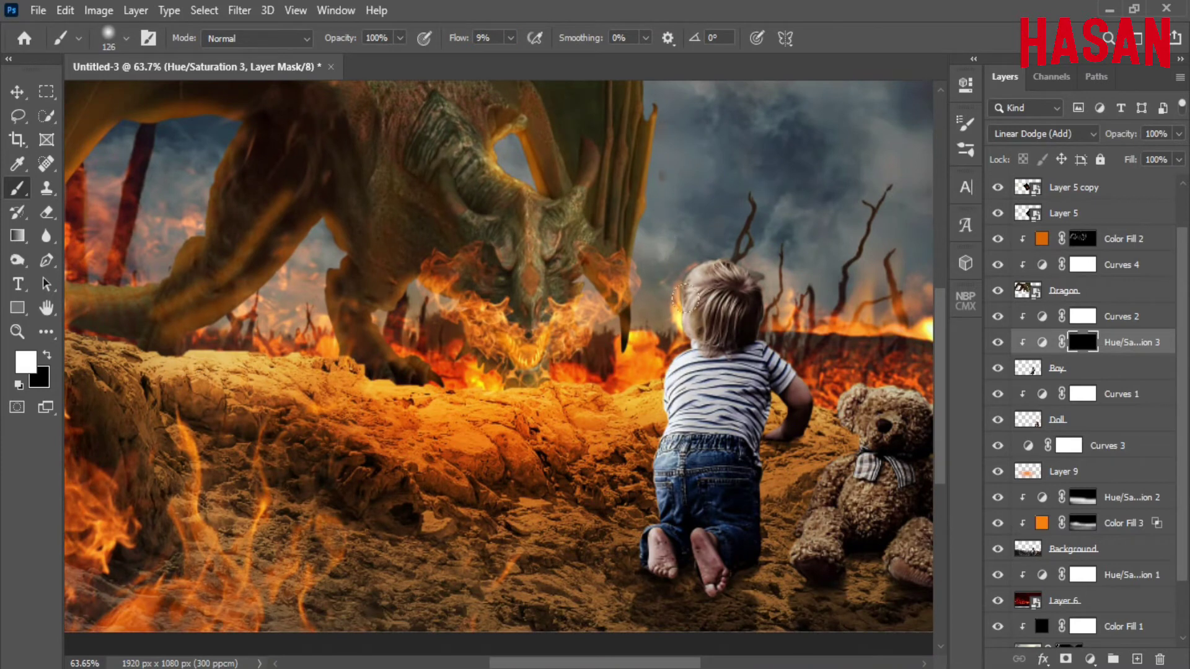
left_click_drag(679, 230, 669, 514)
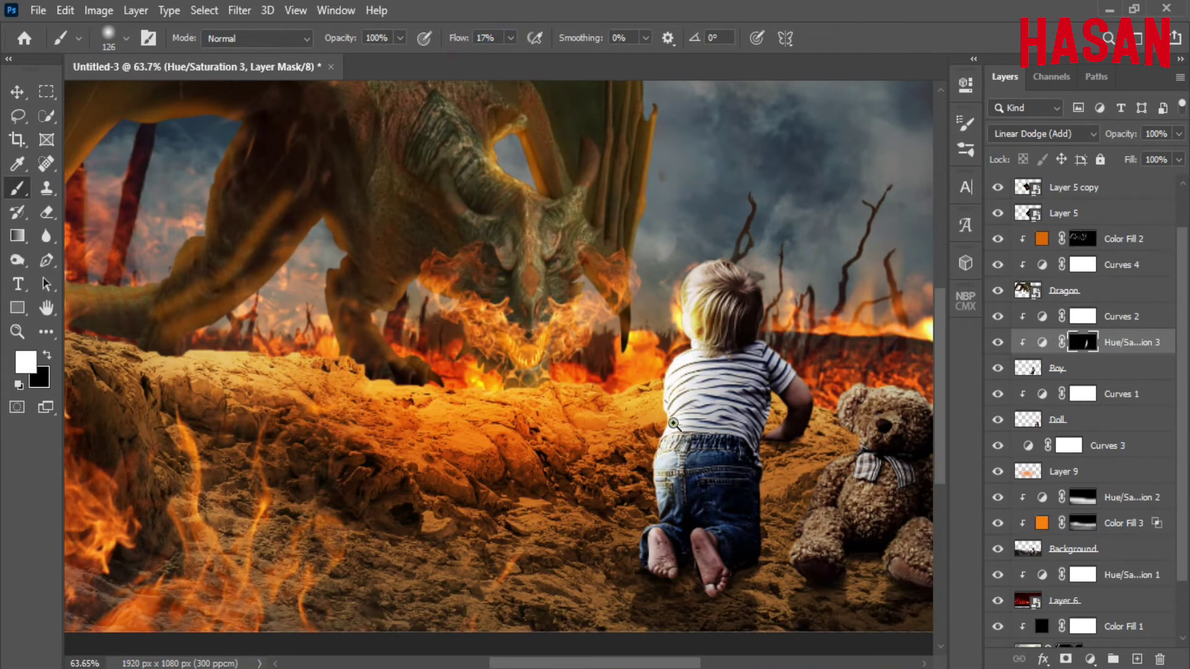
scroll(673, 424, "down", 3)
scroll(721, 272, "up", 1)
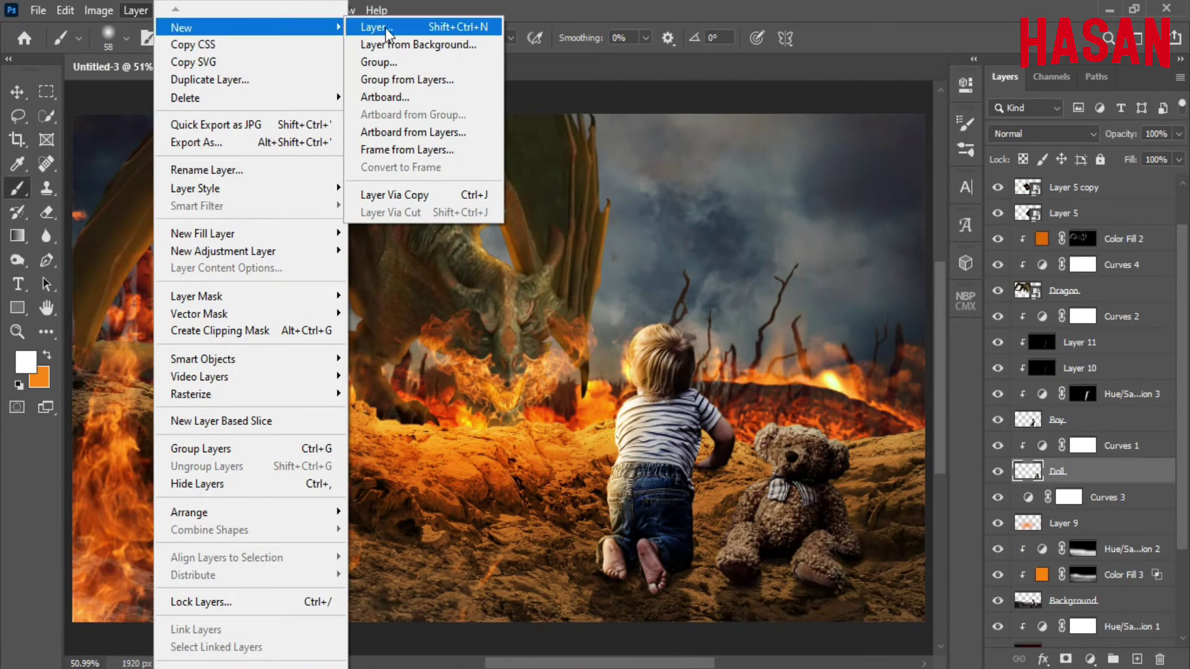
Create a clipped Linear Dodge (Add) layer above Doll, filled with neutral black
left_click(385, 45)
left_click(798, 221)
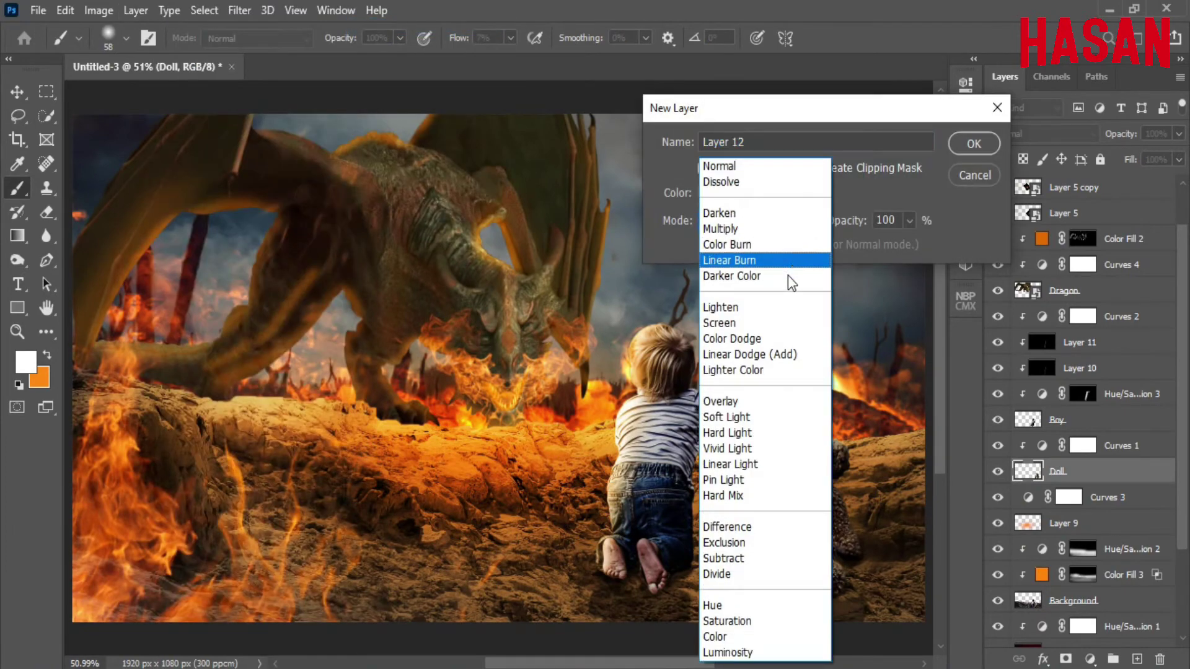
left_click(776, 354)
left_click(818, 244)
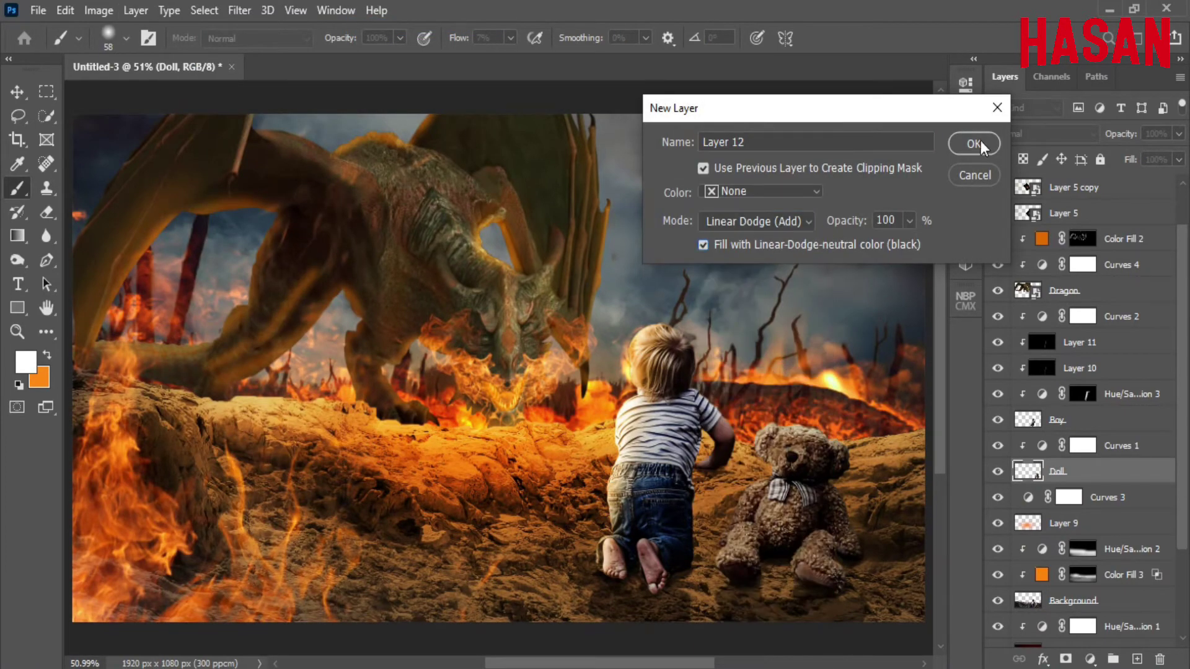
left_click(973, 143)
Paint highlights on the teddy bear's fur and the surrounding ground
scroll(681, 371, "up", 5)
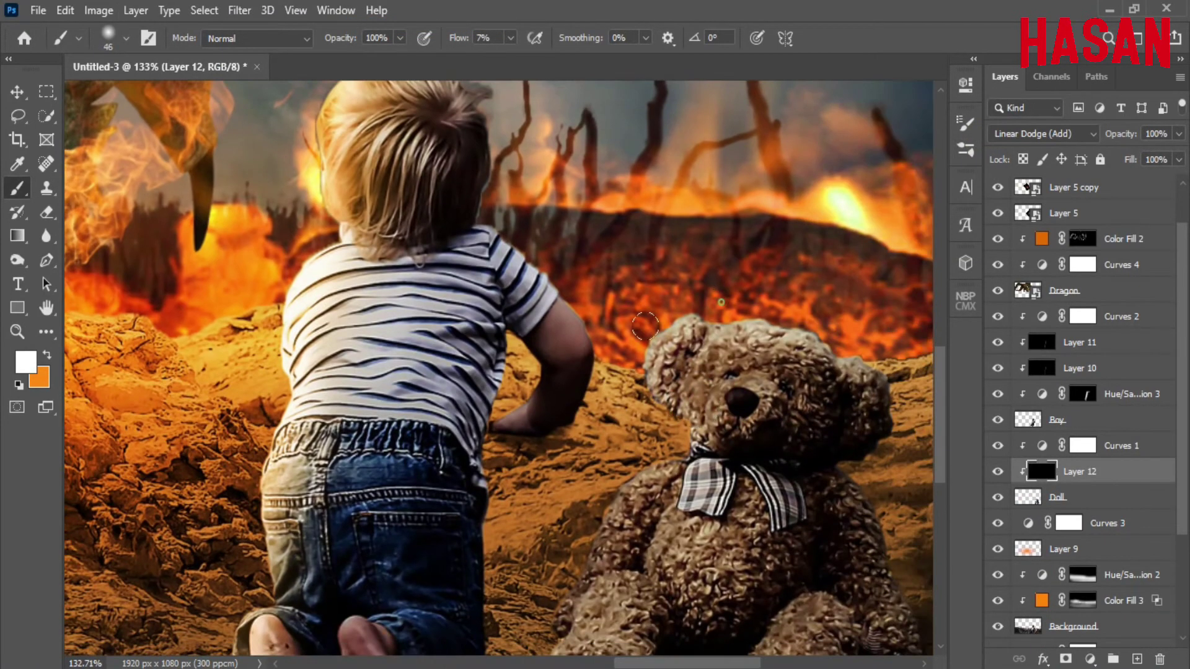
left_click_drag(645, 325, 679, 239)
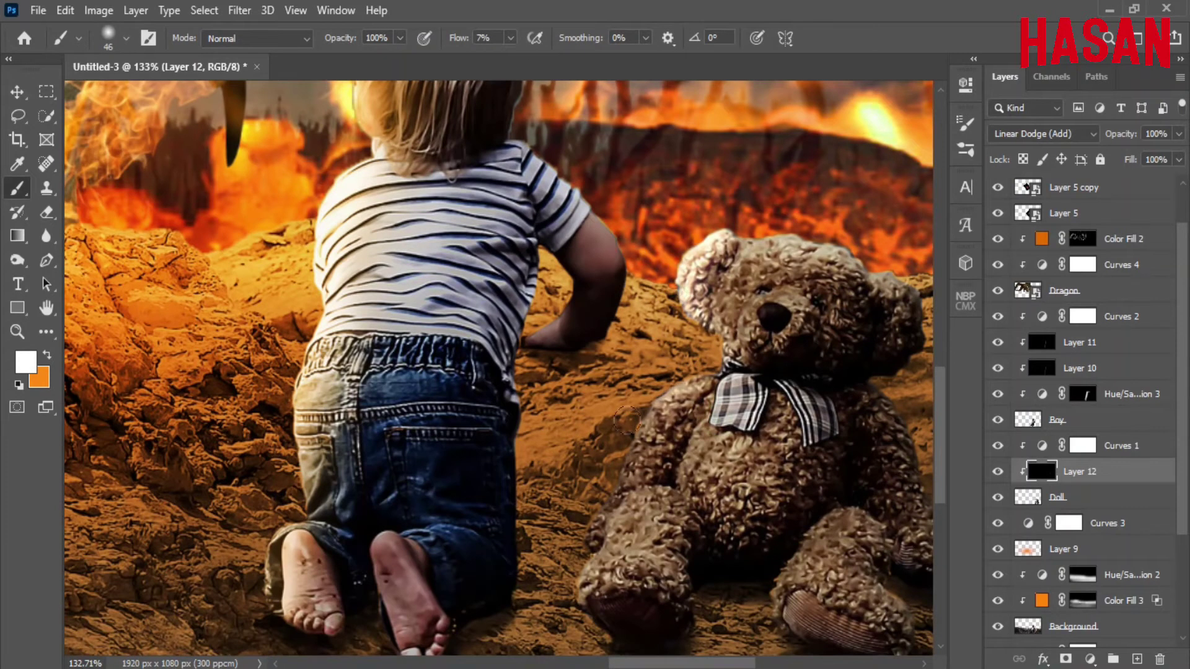
left_click_drag(627, 420, 583, 608)
mouse_move(657, 384)
left_mouse_down()
mouse_move(706, 403)
mouse_move(589, 558)
left_mouse_up()
scroll(622, 354, "down", 3)
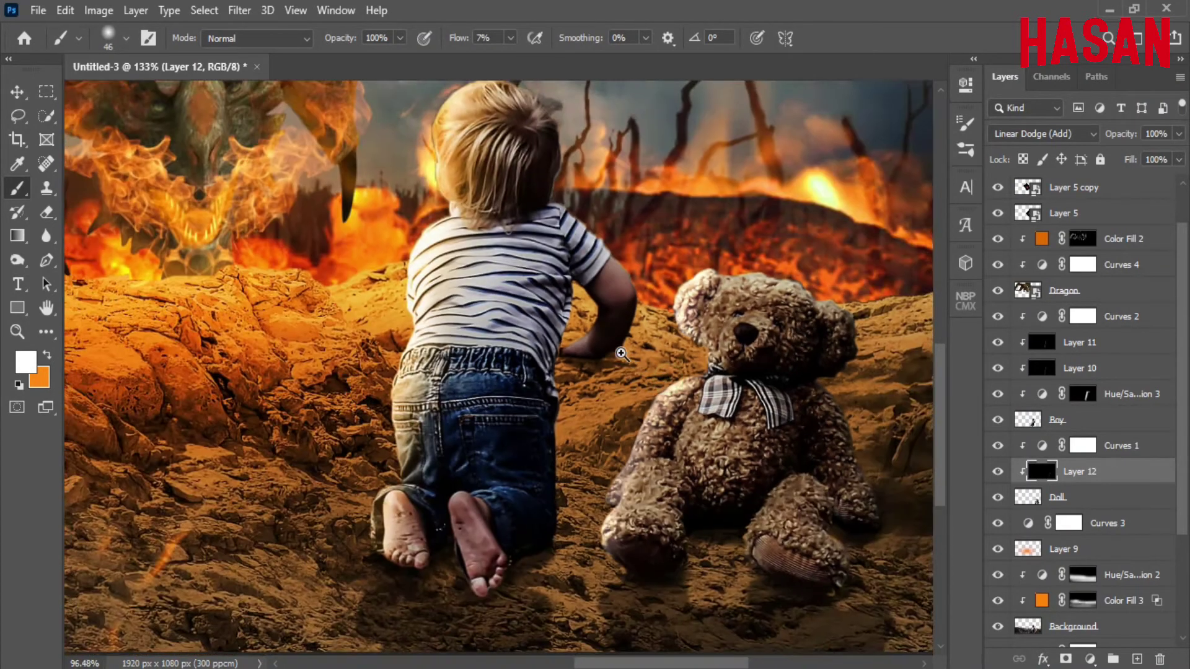
scroll(622, 354, "down", 2)
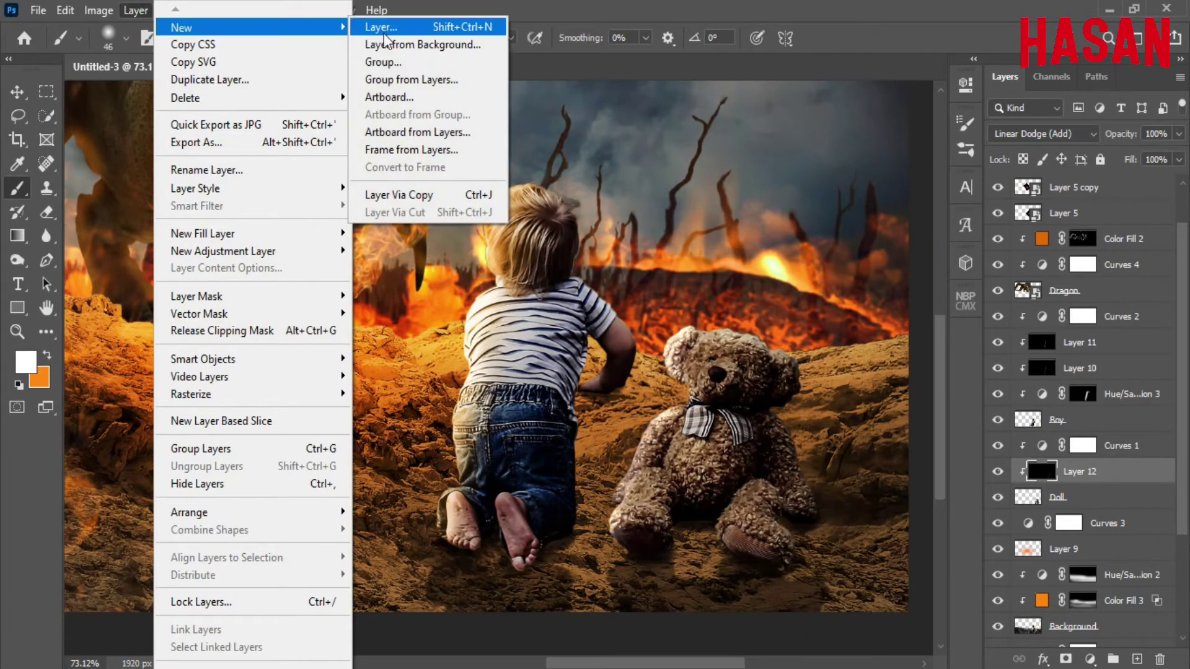
Create a second clipped, black-filled Linear Dodge (Add) layer
left_click(371, 25)
left_click(769, 223)
left_click(768, 433)
left_click(852, 243)
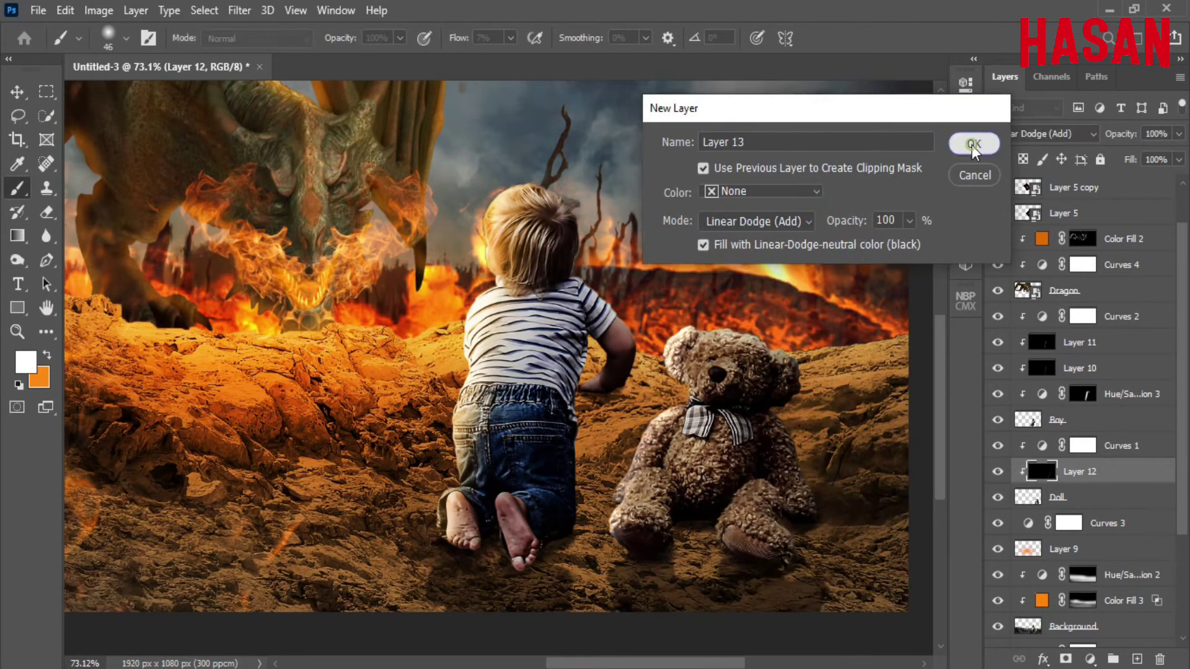
left_click(971, 144)
Paint an orange glow on the bear's left side and bottom at 5% flow
left_click(48, 358)
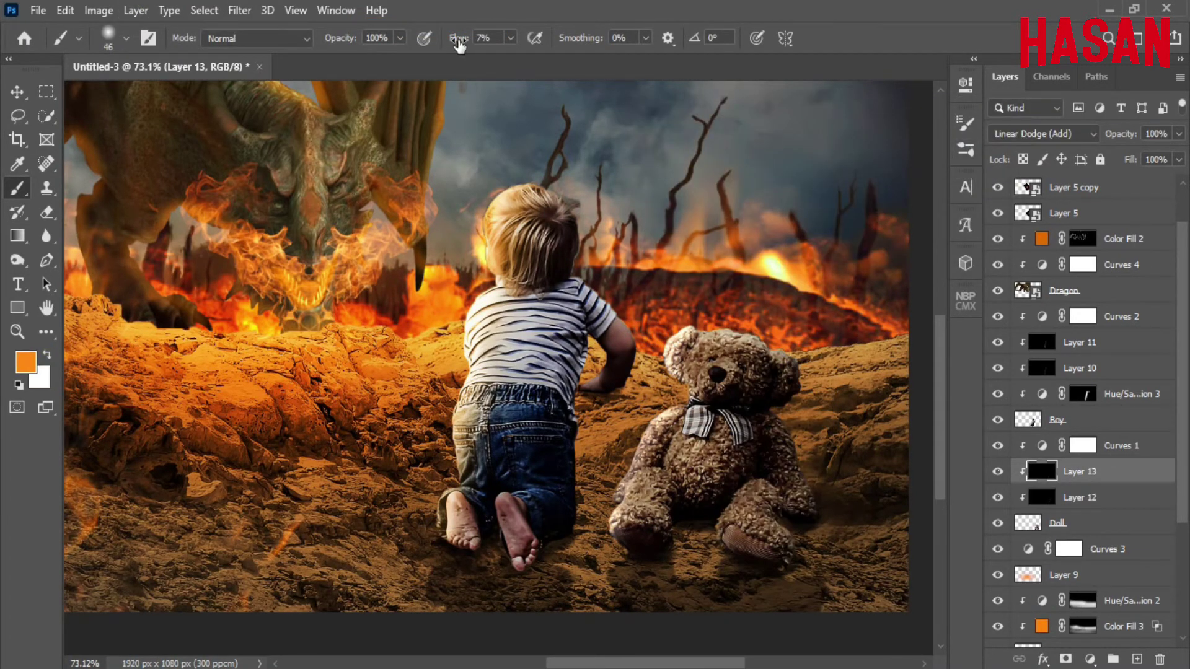
left_click_drag(459, 44, 453, 44)
scroll(749, 310, "up", 3)
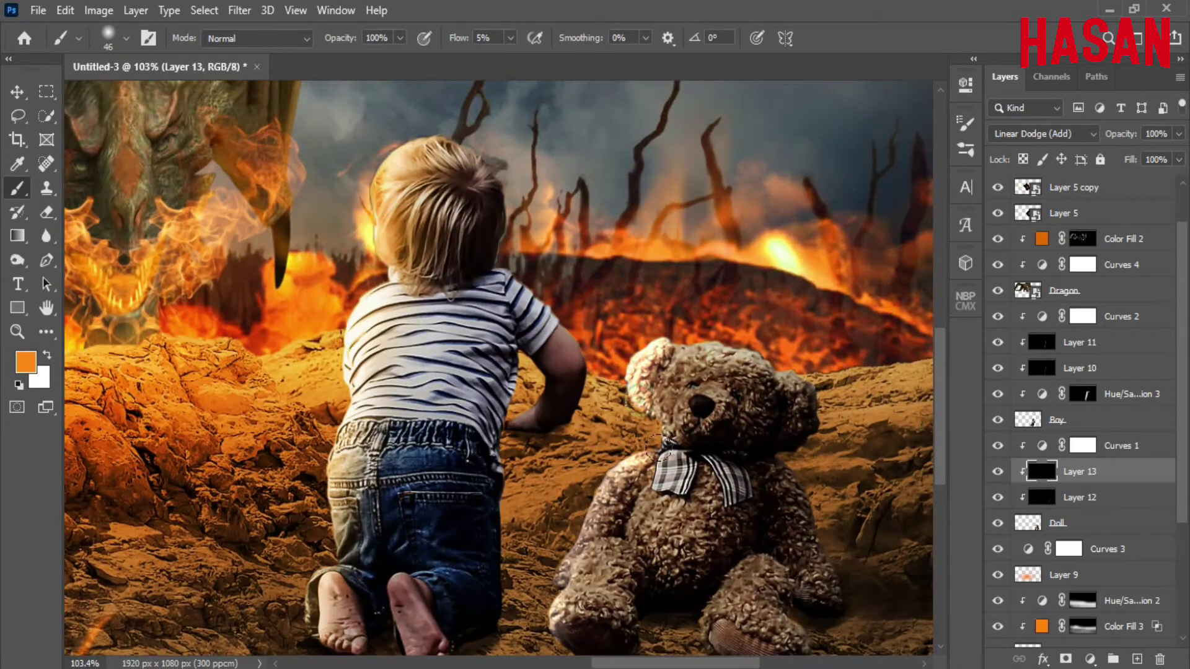
left_click_drag(655, 446, 557, 557)
mouse_move(589, 458)
left_mouse_down()
mouse_move(545, 644)
mouse_move(583, 499)
left_mouse_up()
left_click_drag(670, 335, 572, 435)
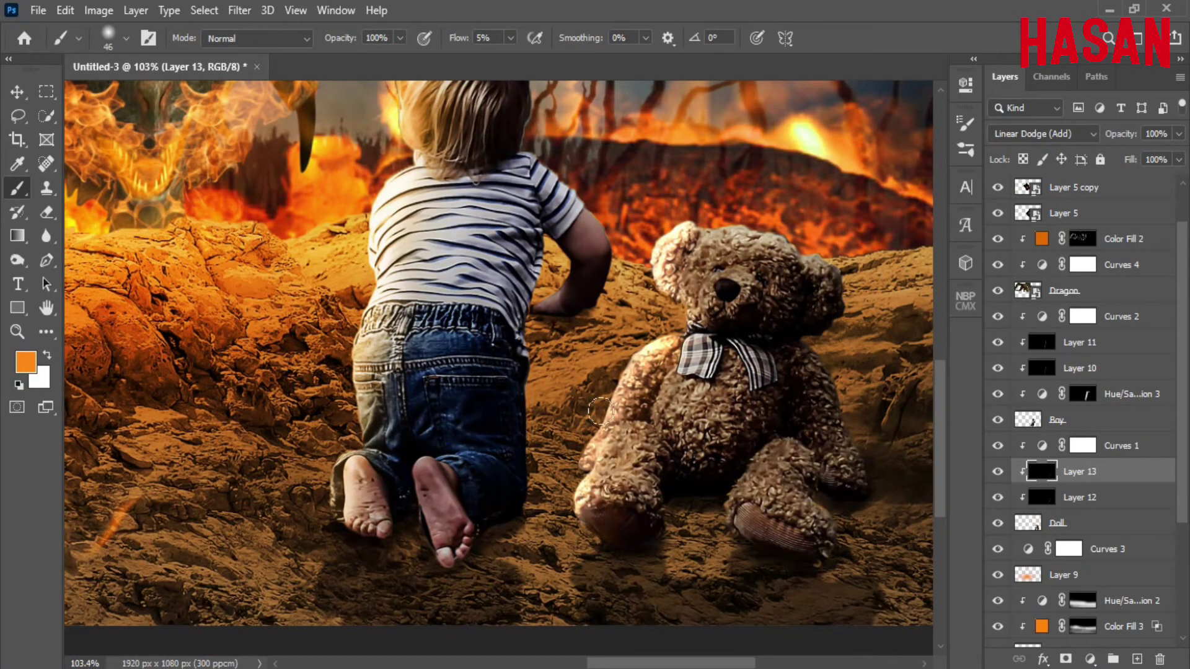
scroll(561, 402, "down", 3)
scroll(562, 402, "down", 2)
scroll(561, 401, "up", 3)
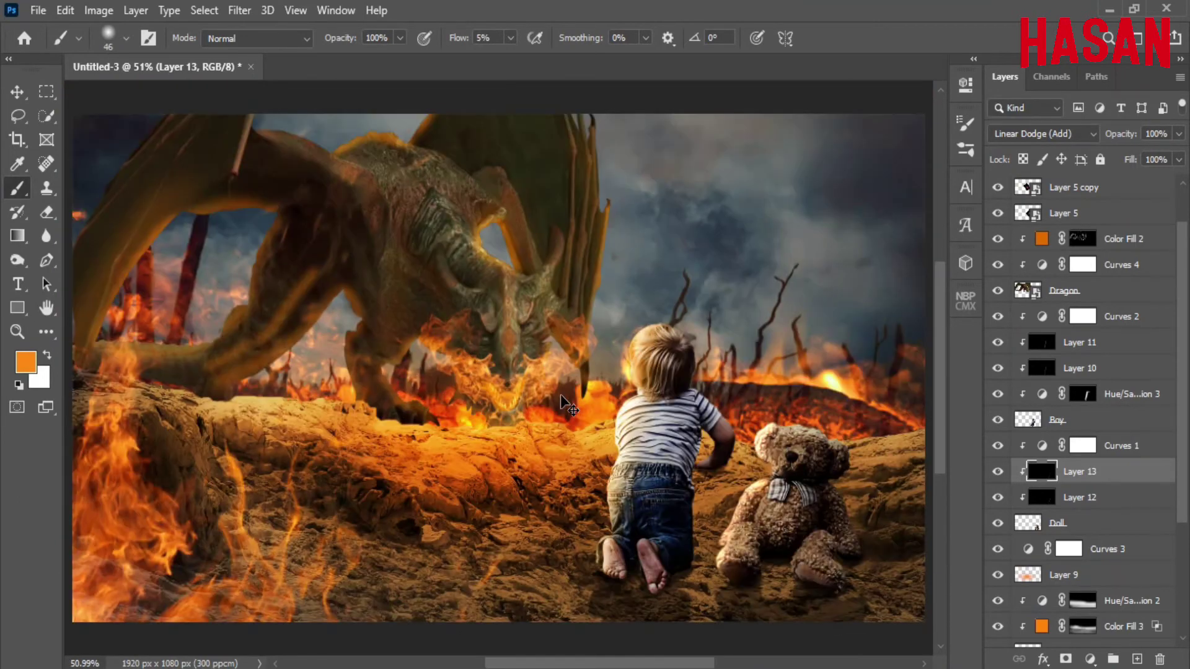
Create a Screen-mode Layer 14 above Layer 7 at the top of the stack
key("v")
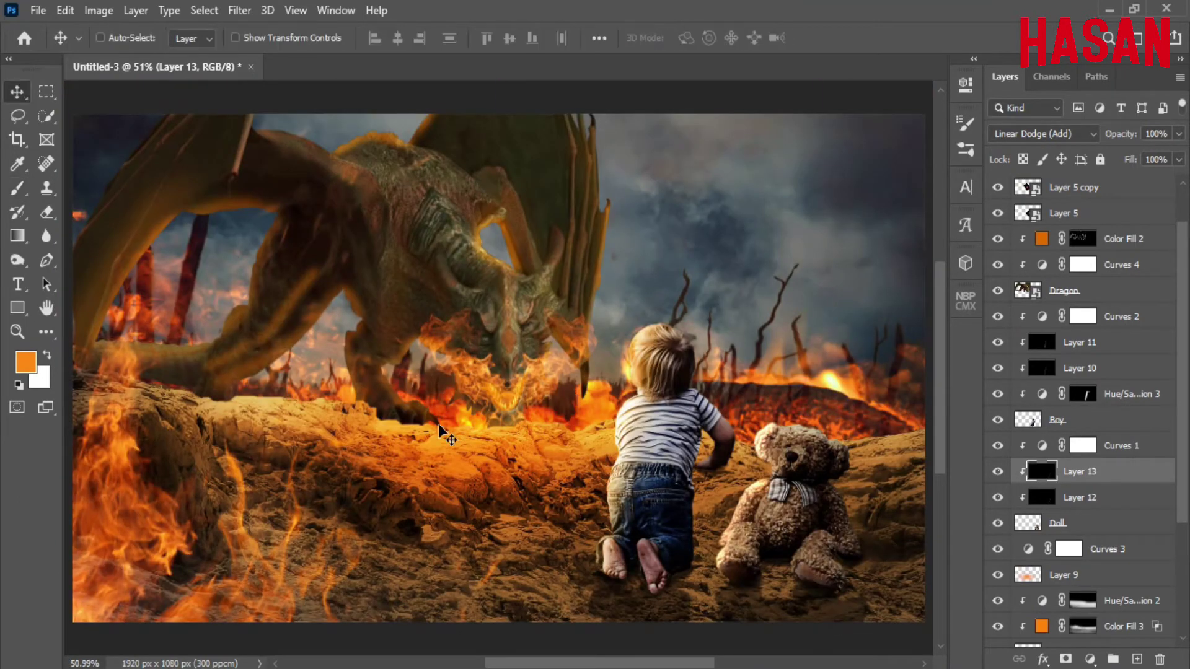
scroll(980, 395, "up", 2)
left_click(409, 155)
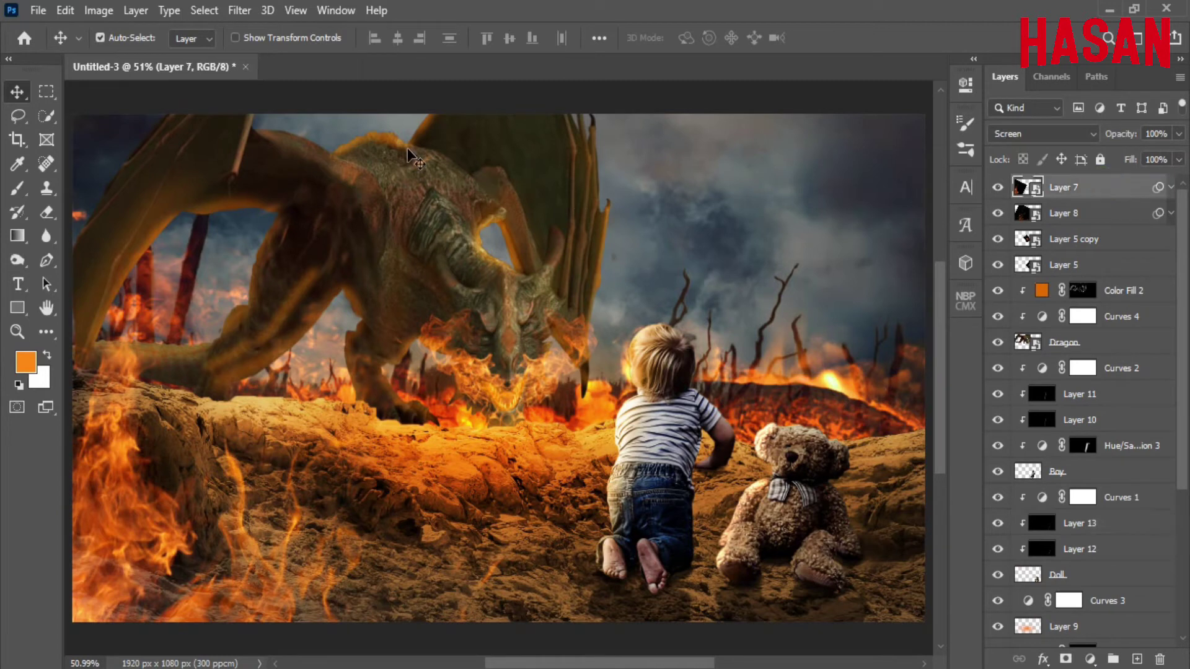
left_click(136, 11)
left_click(378, 26)
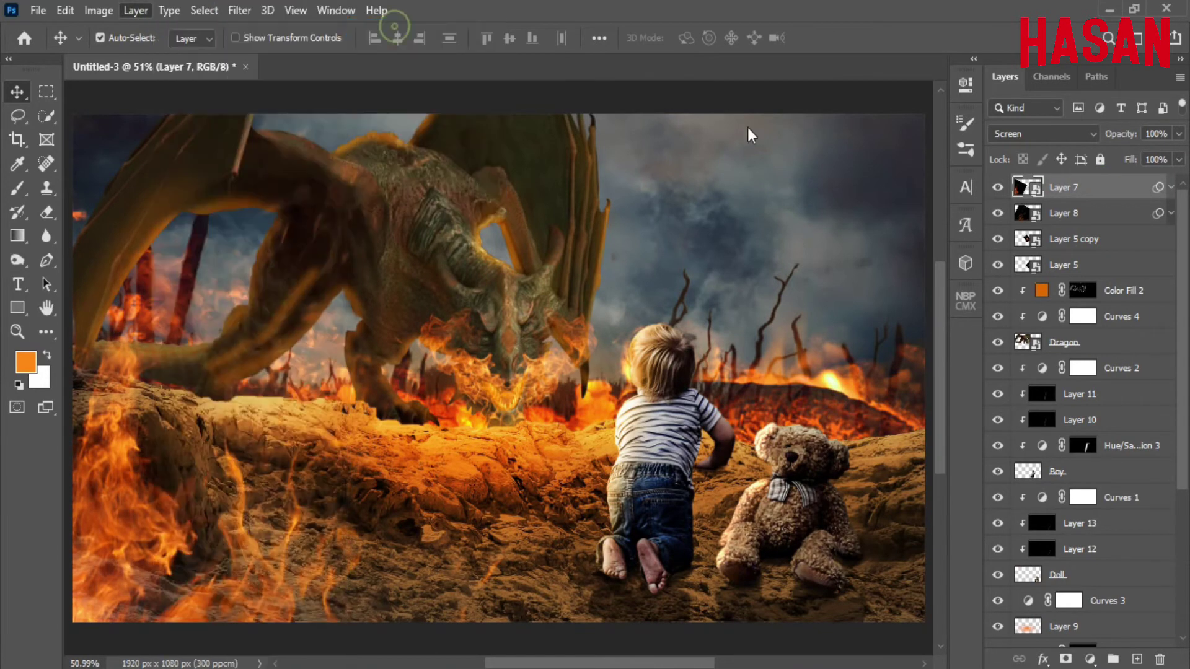
left_click(780, 221)
left_click(744, 324)
left_click(973, 143)
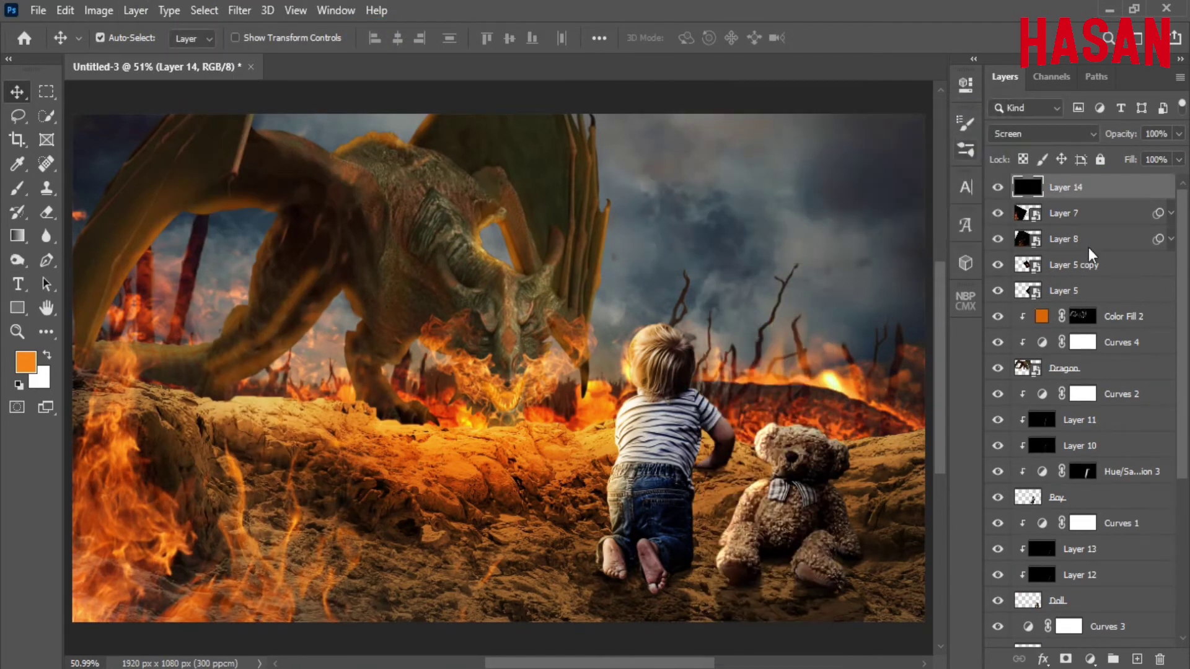
Add another empty layer, Layer 15, on top of the stack
left_click(1137, 660)
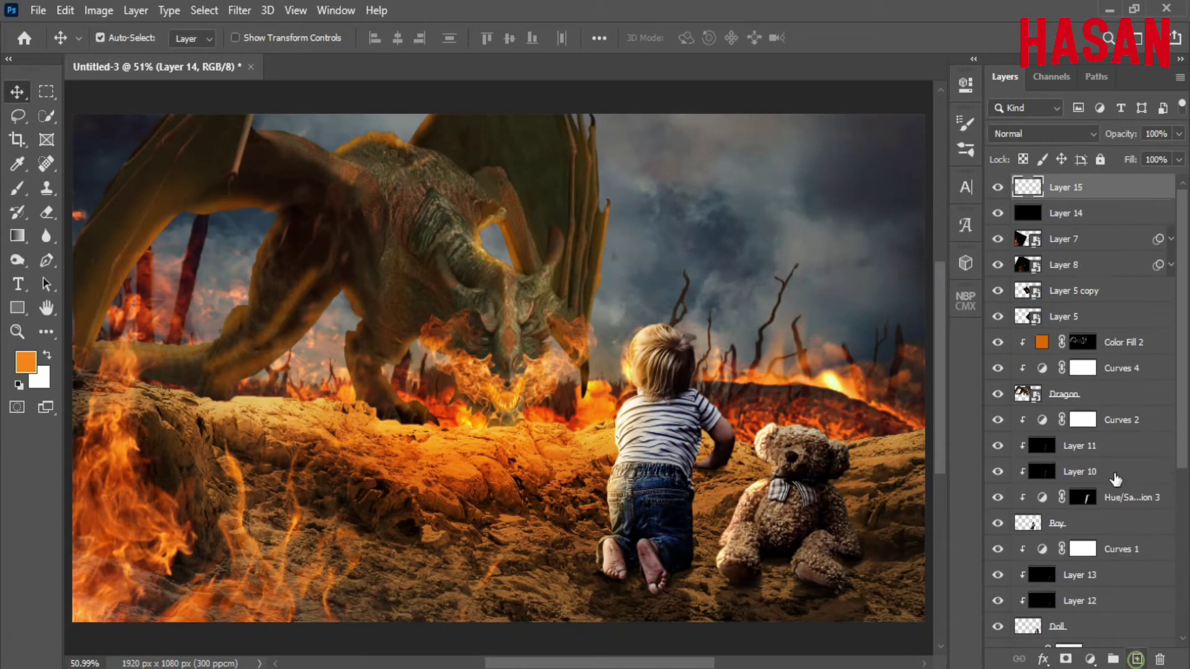
left_click(1090, 659)
left_click(1121, 187)
right_click(1120, 187)
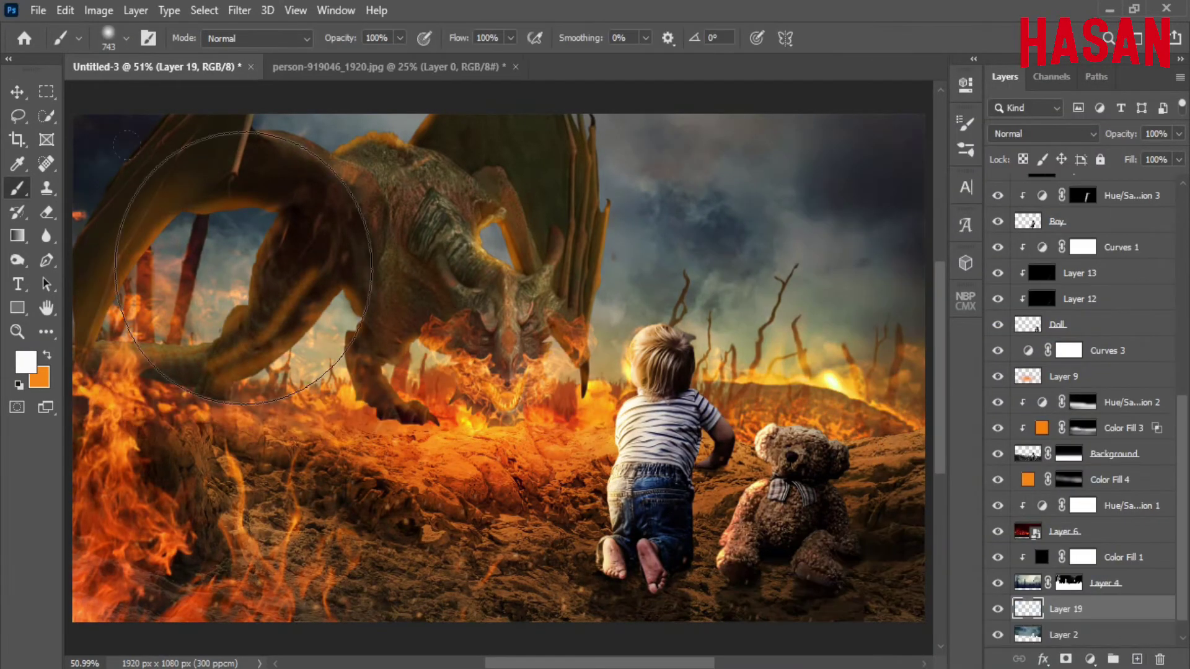
Stamp a white lightning bolt in the right sky with Visualsofjulius brush 2135
right_click(356, 285)
scroll(386, 460, "down", 2)
left_click(383, 459)
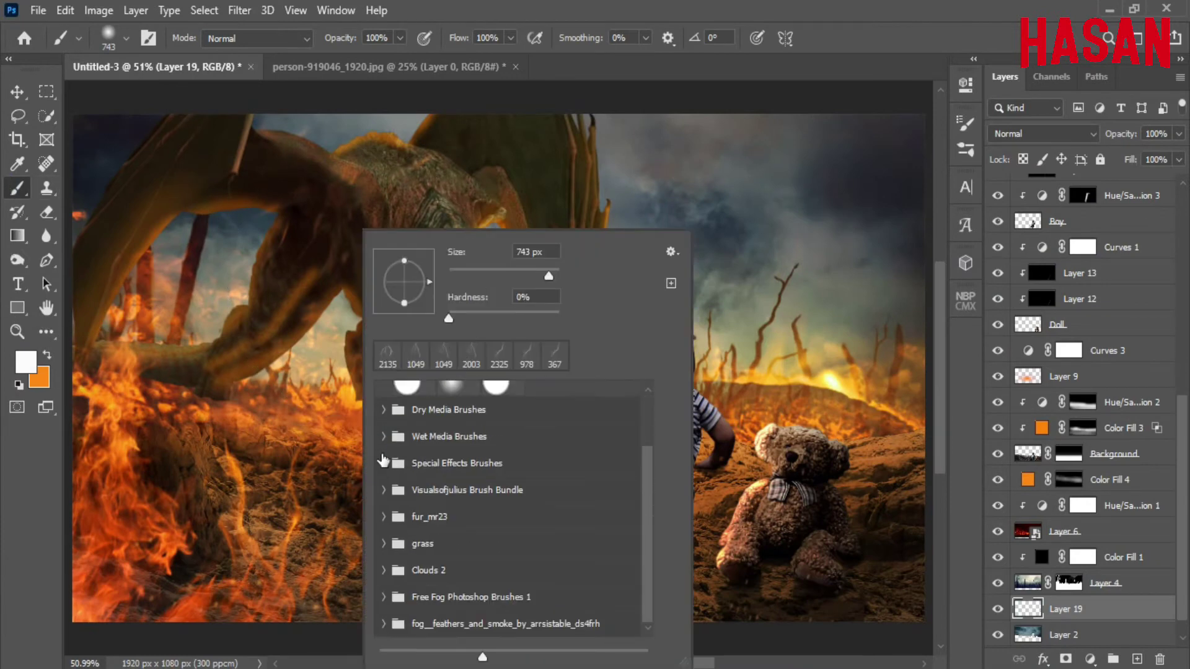
left_click(383, 489)
left_click(558, 554)
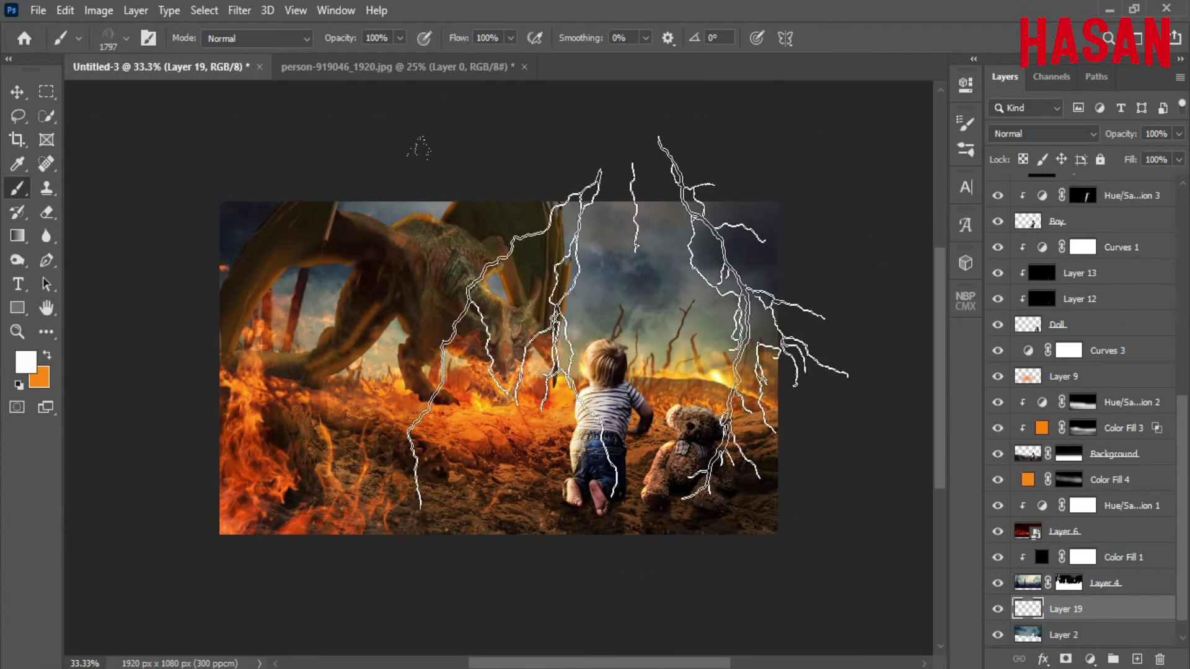
left_click(584, 295)
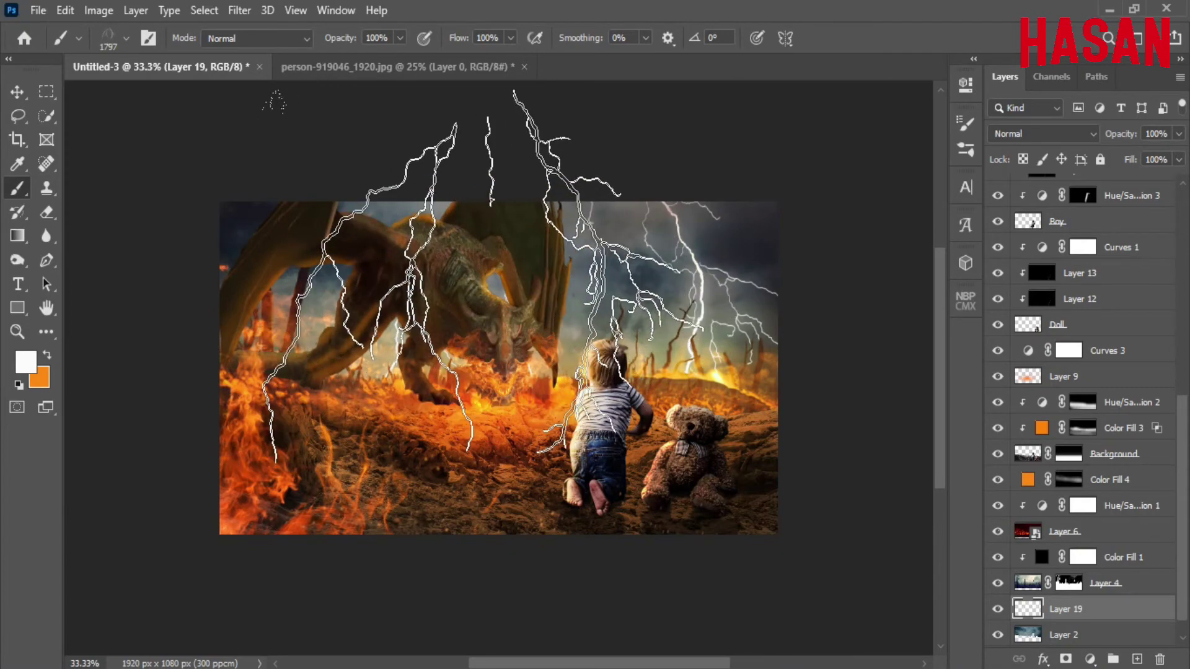
scroll(496, 365, "up", 3)
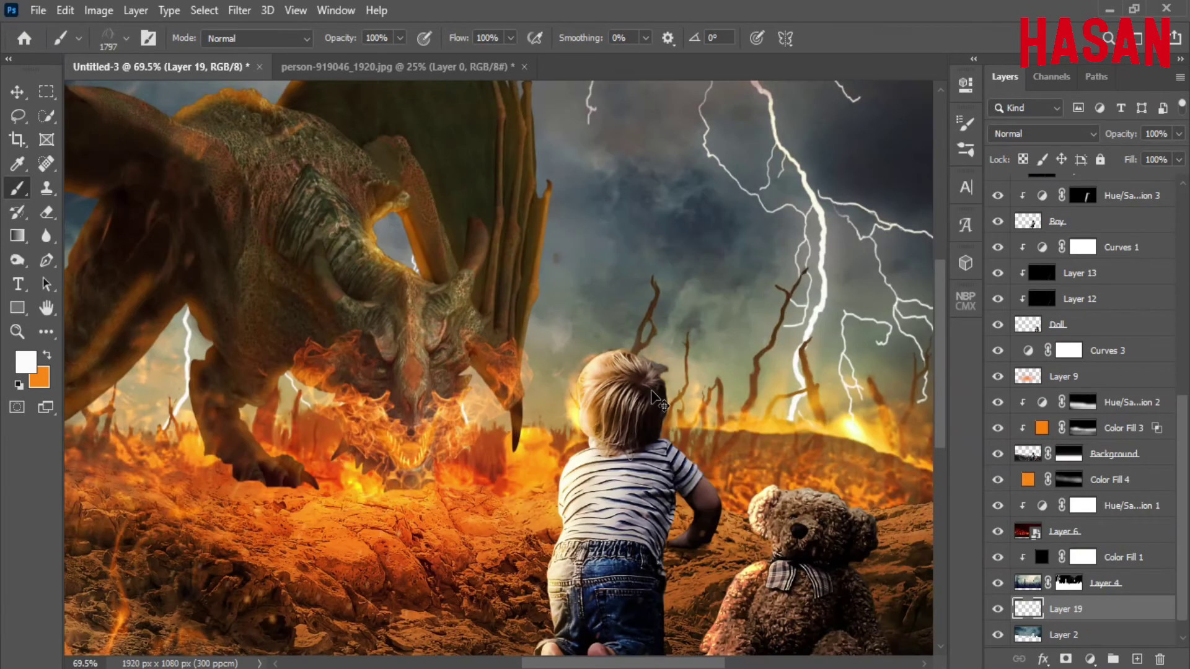
Select Layer 18 and add a Color Balance adjustment layer above it
key("v")
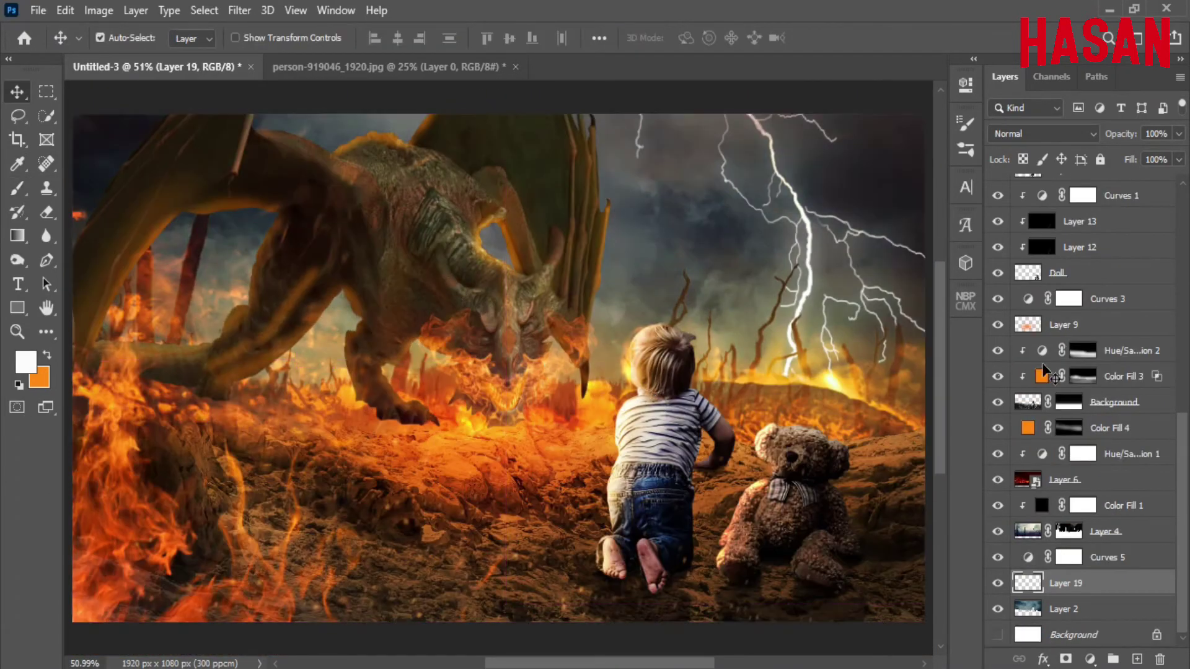
scroll(1116, 197, "up", 5)
left_click(1116, 194)
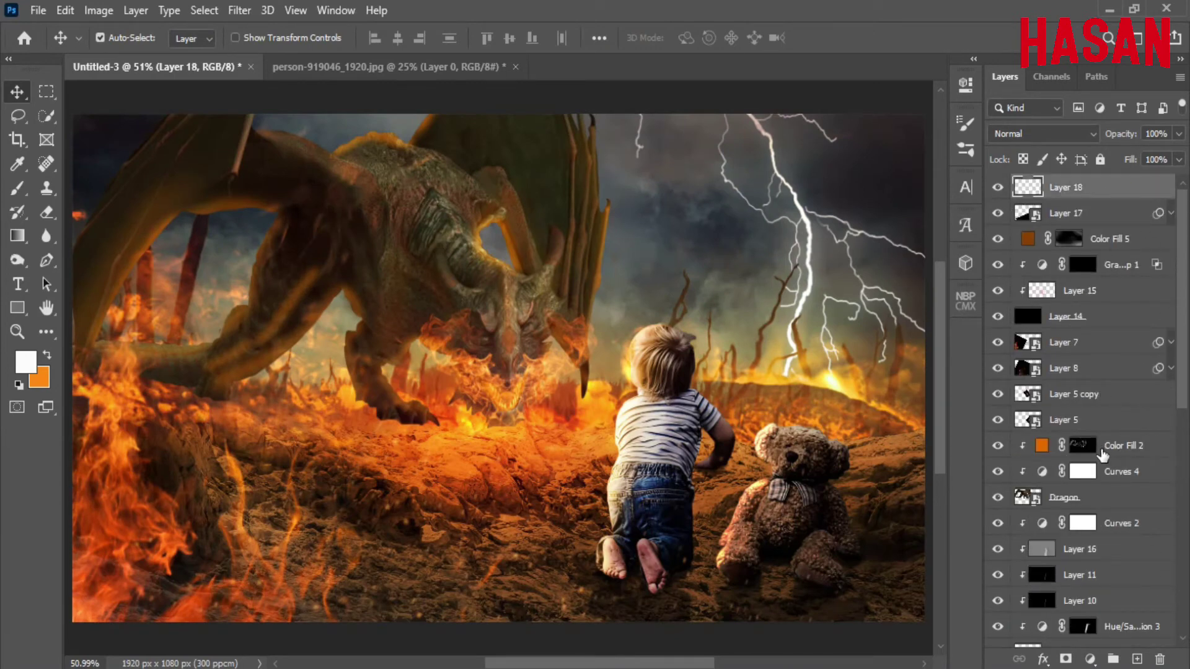
left_click(1090, 659)
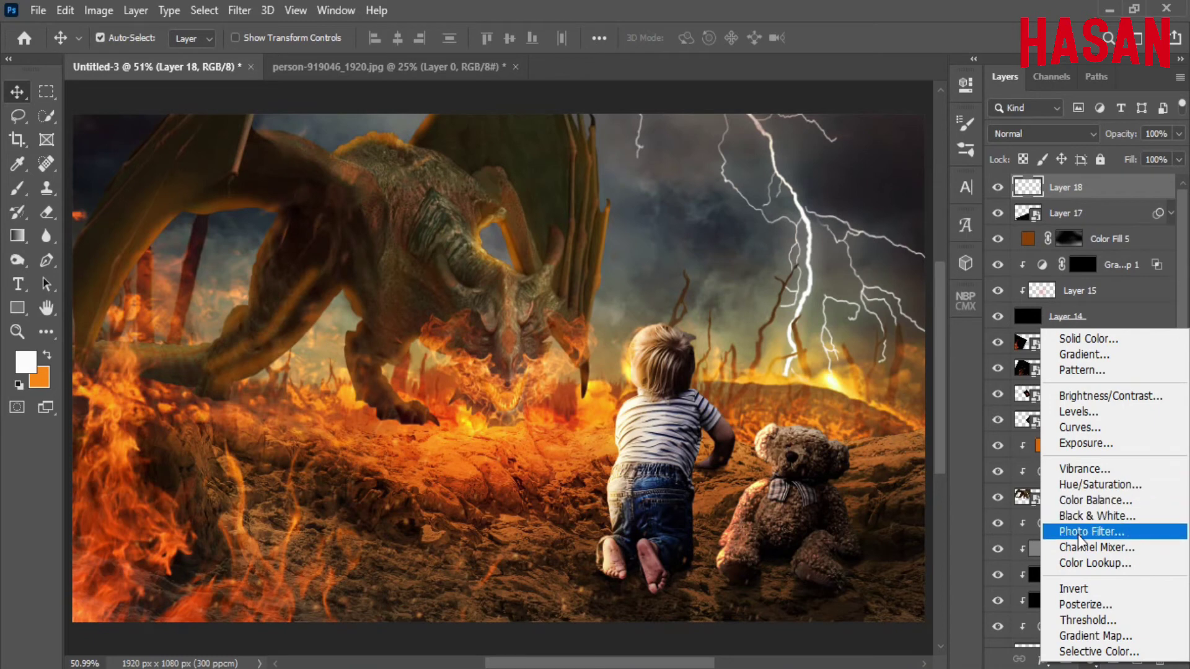
left_click(1093, 500)
Shift the Color Balance midtones toward cyan and blue
scroll(569, 372, "down", 3)
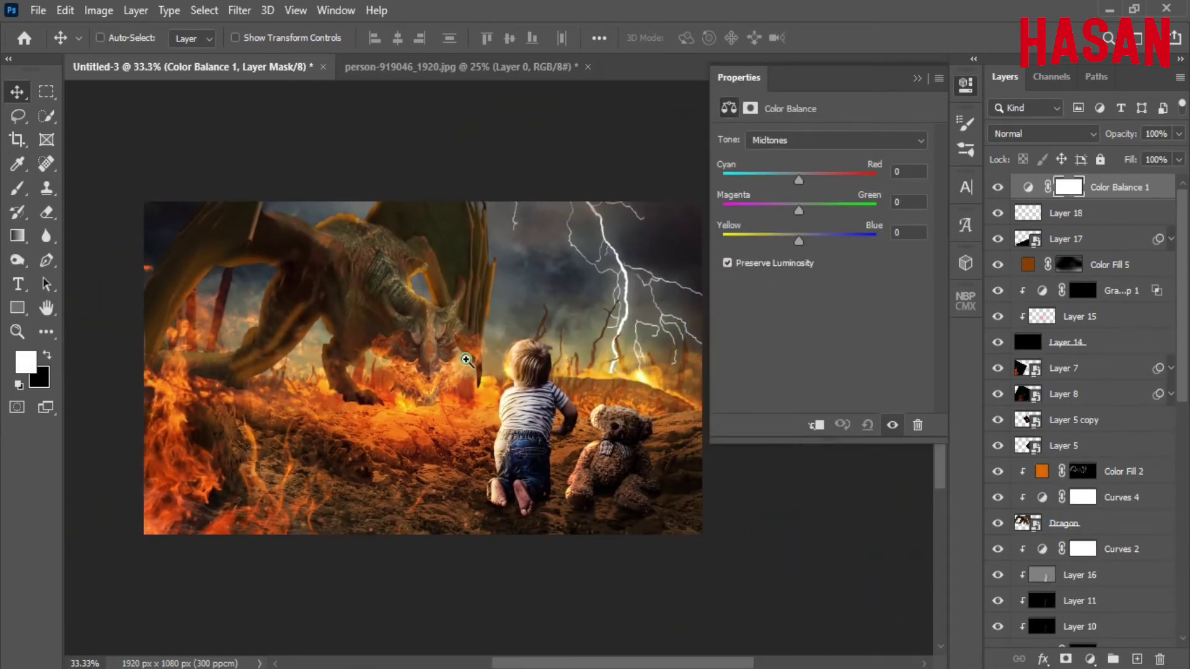
left_click_drag(466, 359, 384, 352)
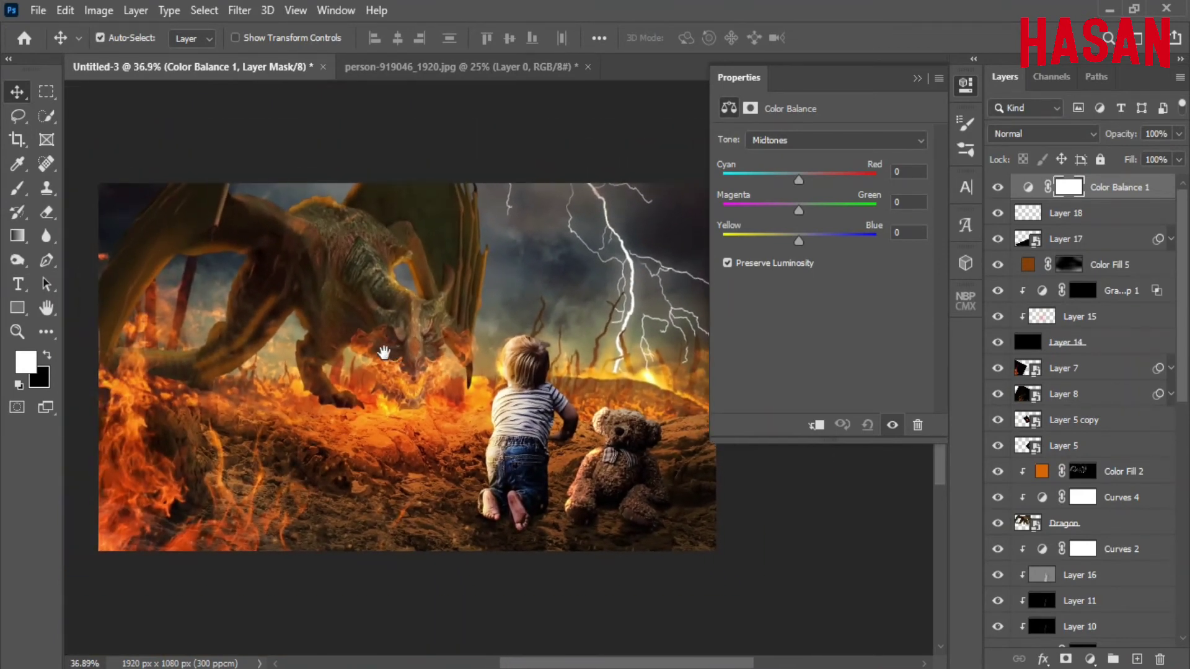
left_click_drag(802, 241, 812, 238)
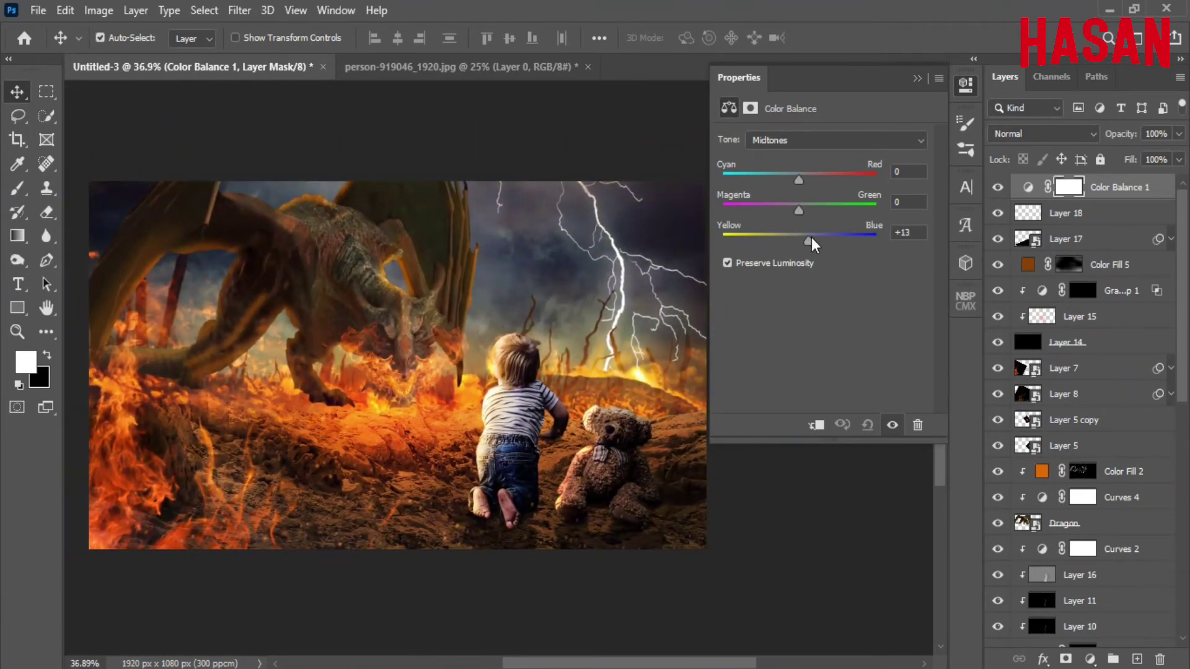
left_click_drag(798, 179, 787, 180)
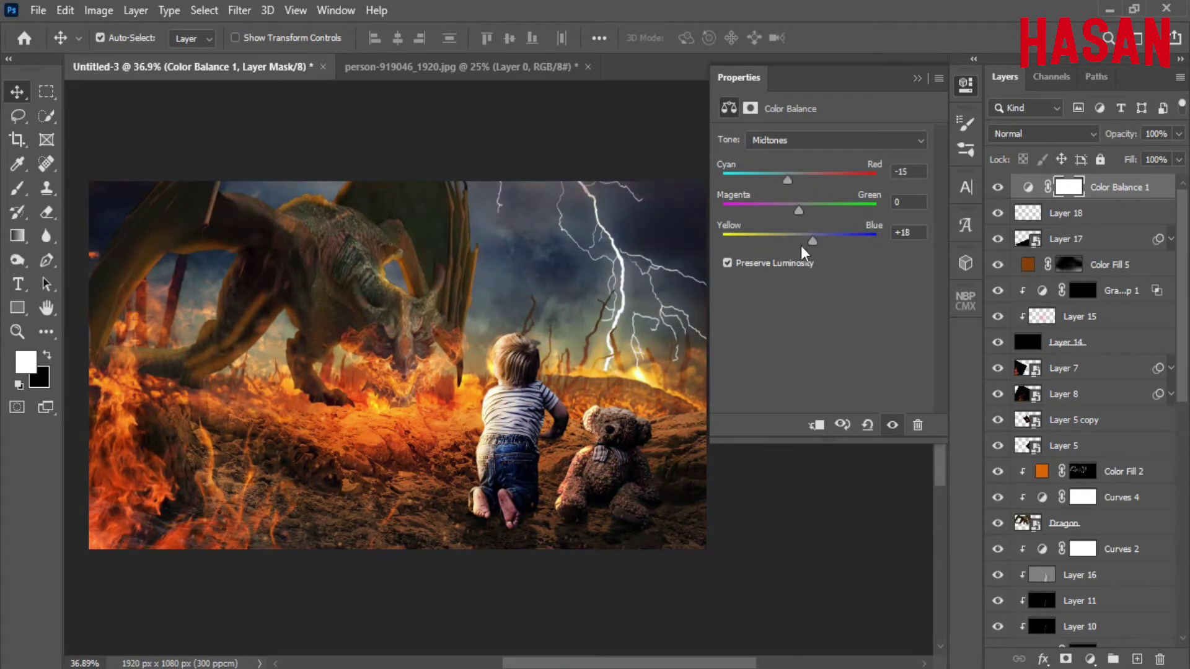
left_click_drag(811, 241, 798, 214)
Nudge the highlights and shadows toward cyan, then collapse the Properties panel
left_click(893, 141)
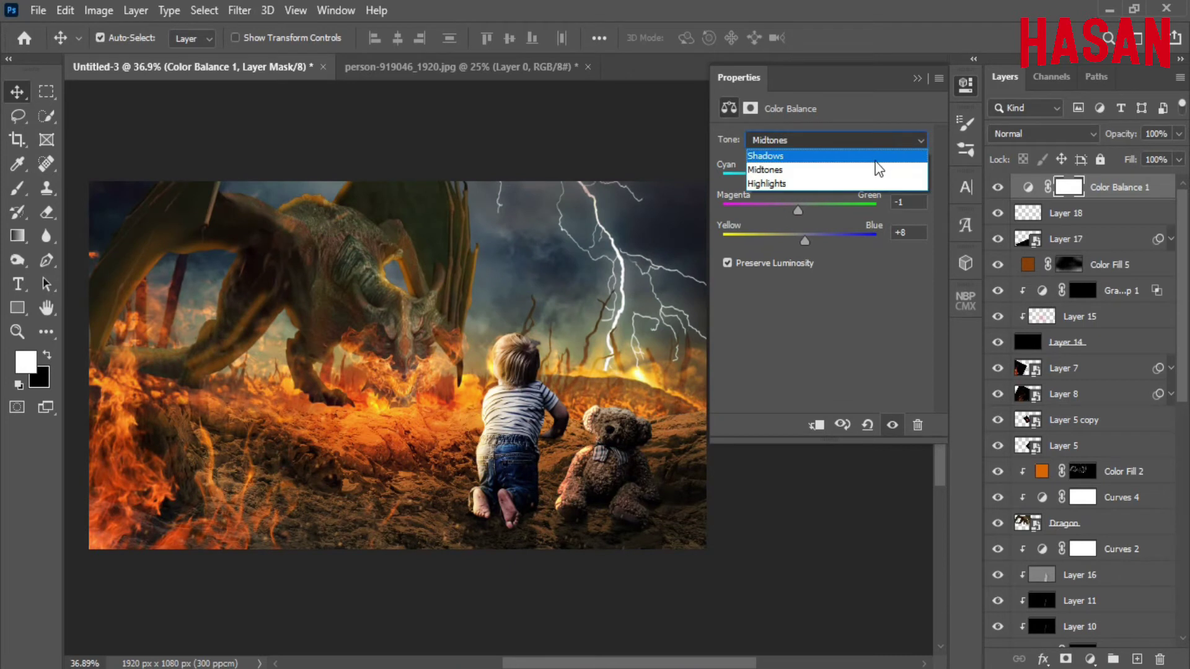
left_click(805, 184)
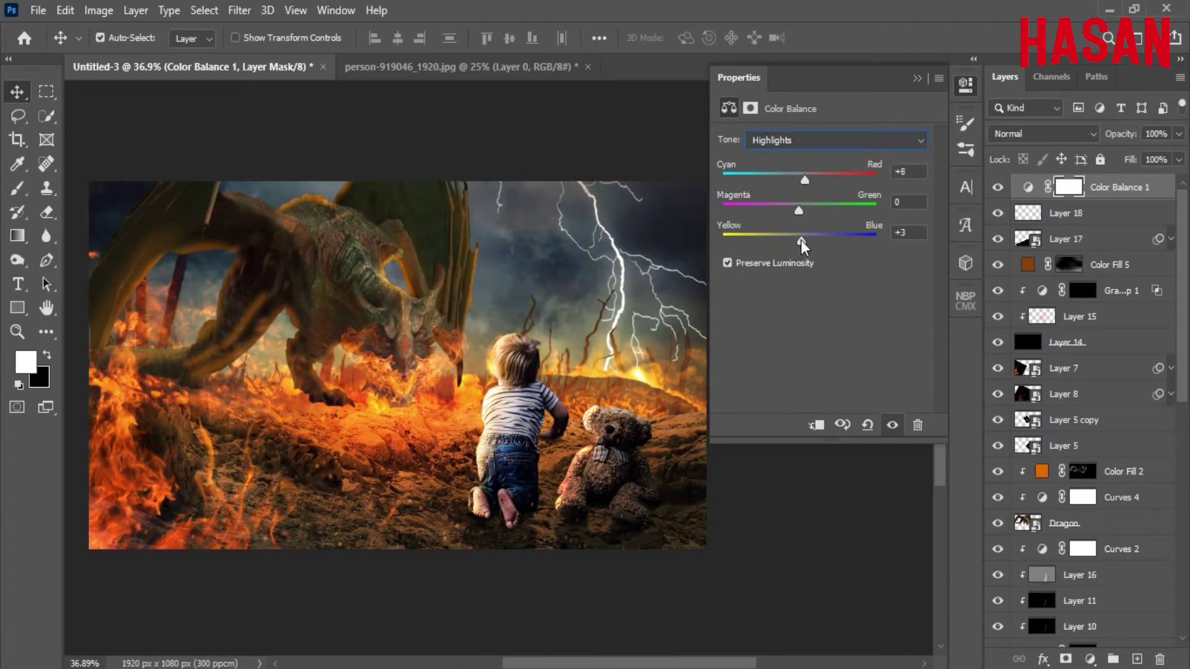
left_click_drag(804, 180, 802, 181)
left_click(897, 140)
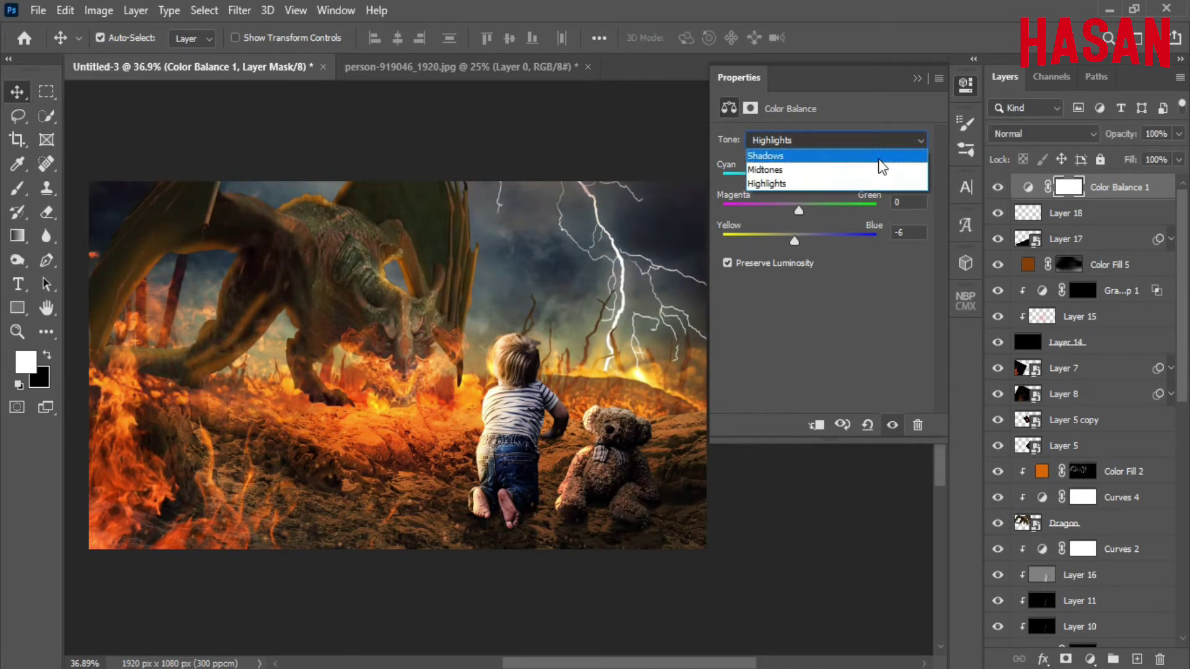
left_click_drag(798, 242, 803, 241)
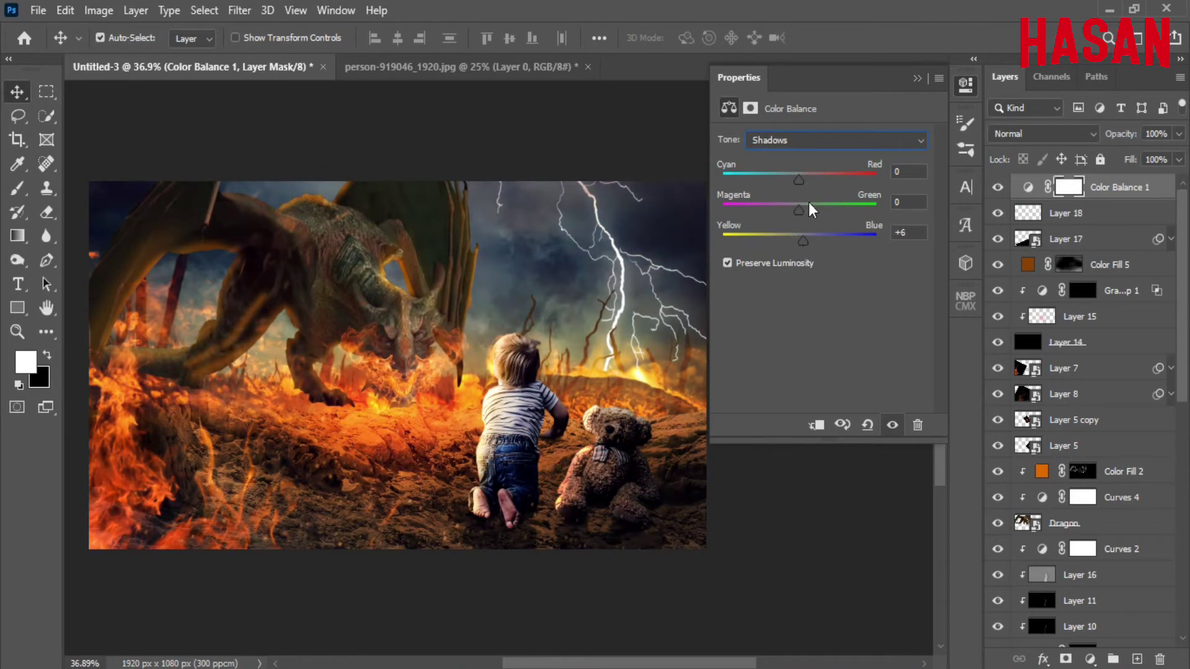
left_click_drag(798, 180, 794, 212)
left_click(918, 78)
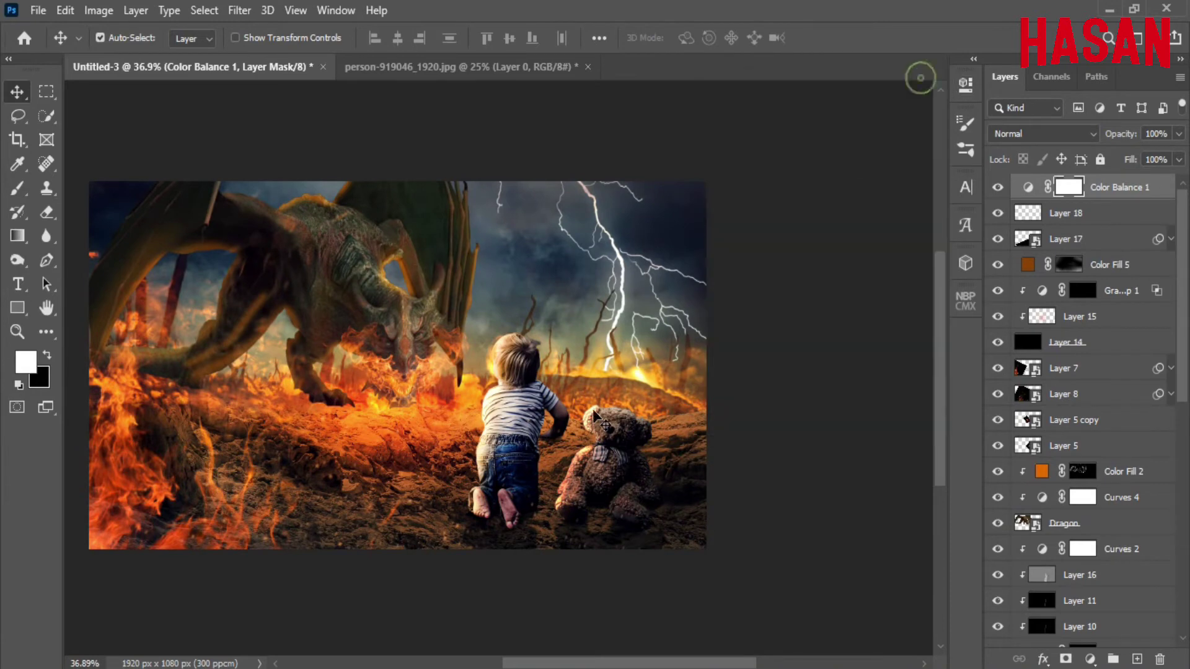
scroll(600, 421, "up", 3)
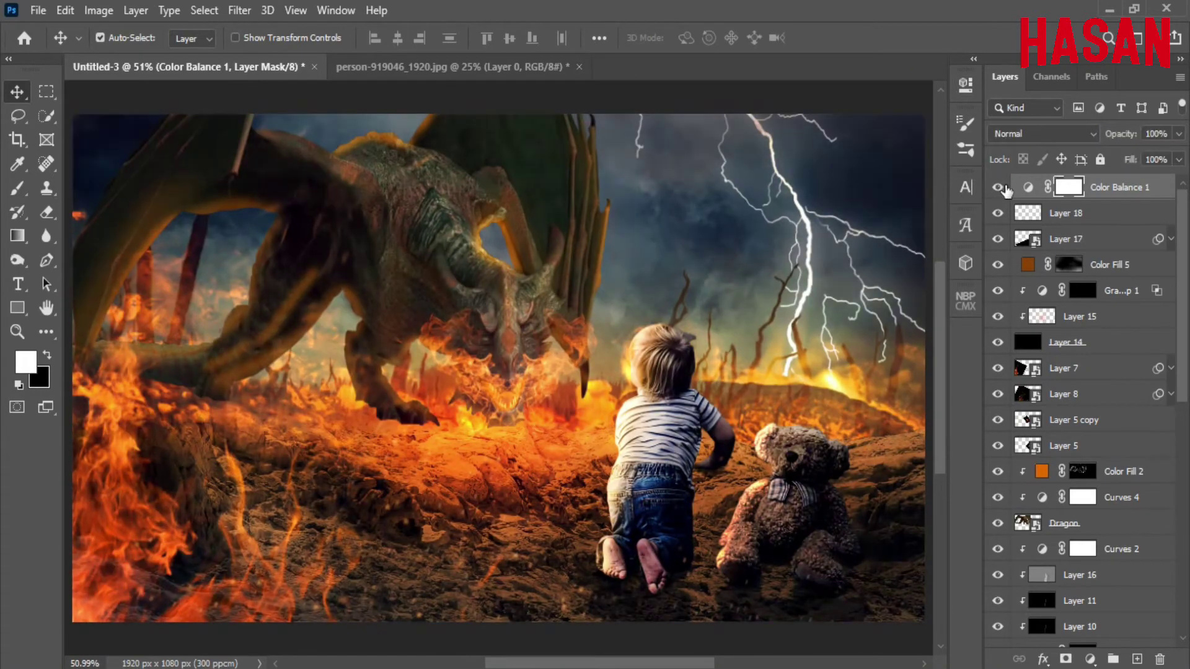
Drop Color Balance 1 to about 62% opacity and add a Curves adjustment layer
left_click_drag(1119, 134, 1091, 143)
left_click(1090, 659)
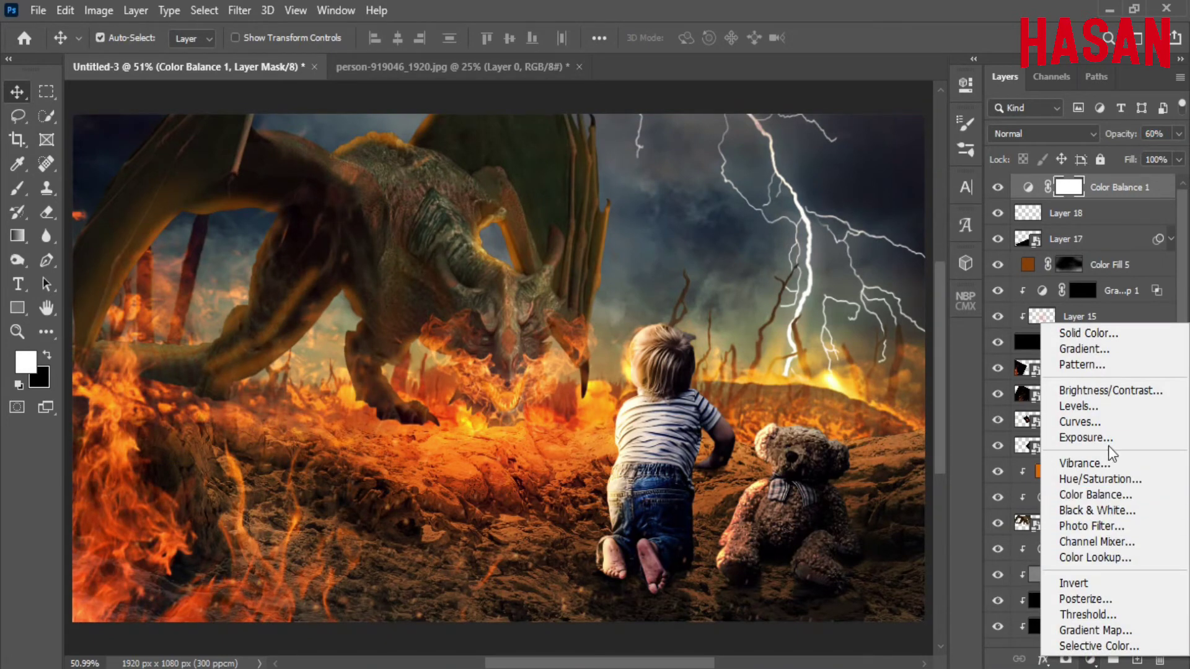
left_click(1107, 425)
Pull the Blue curve's highlights to output 234 and lift its black point slightly
left_click(867, 163)
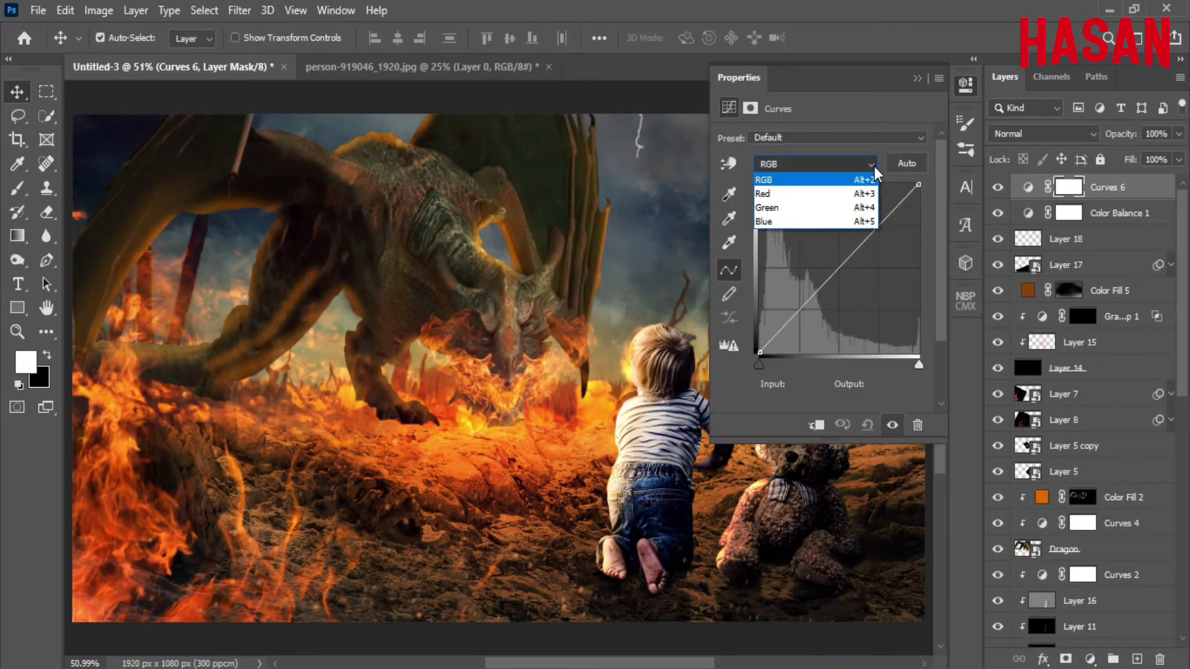
left_click(866, 221)
left_click_drag(918, 184, 918, 199)
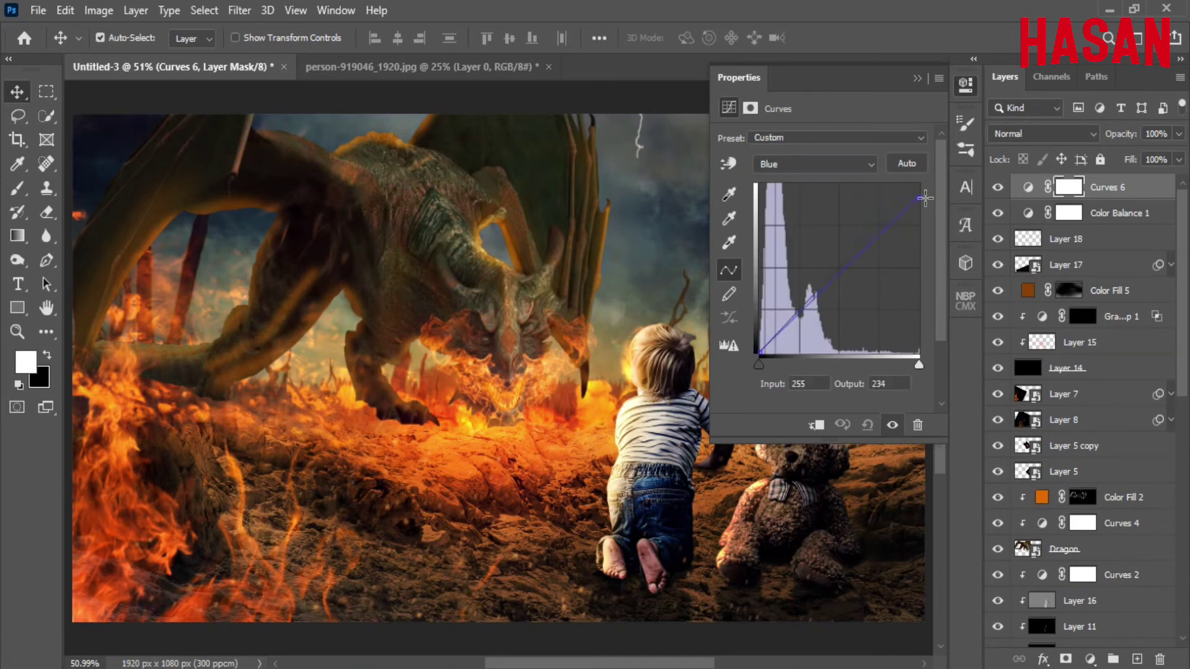
left_click_drag(759, 354, 746, 347)
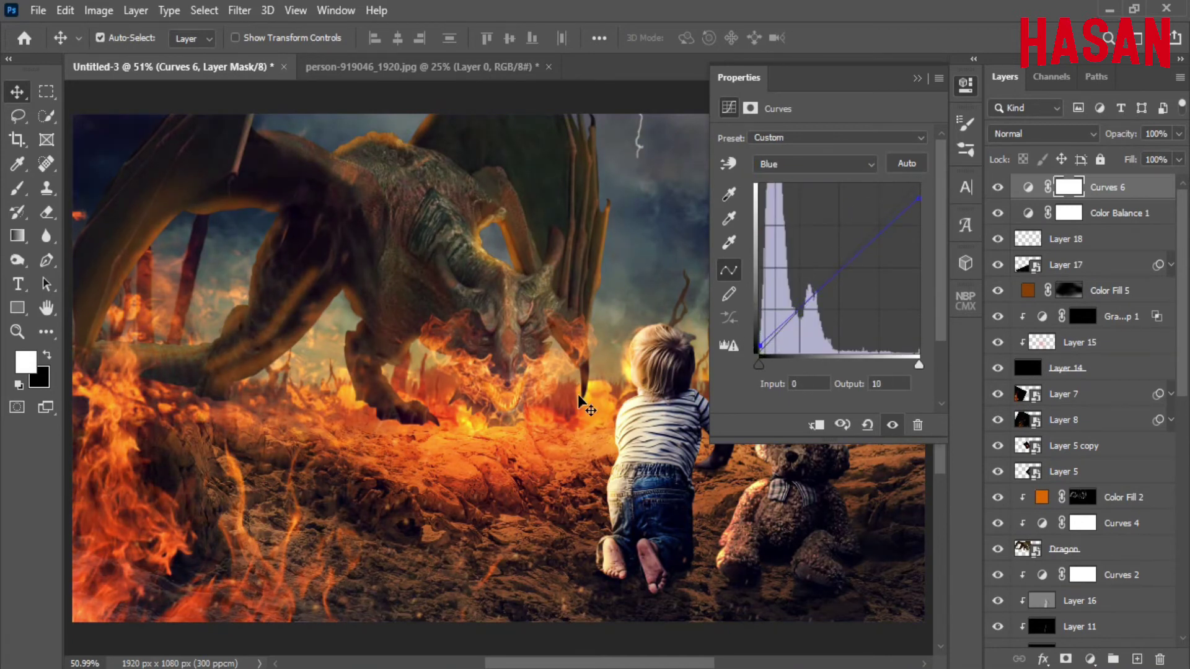
key("ctrl+minus")
key("ctrl+minus")
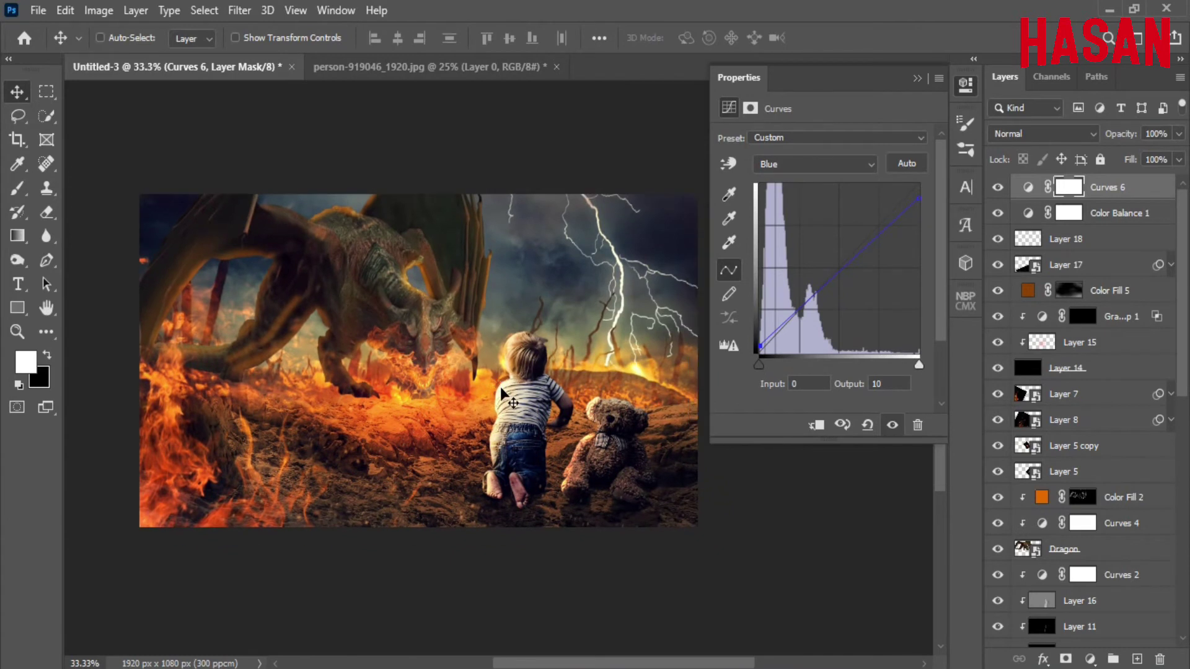
scroll(502, 394, "up", 2)
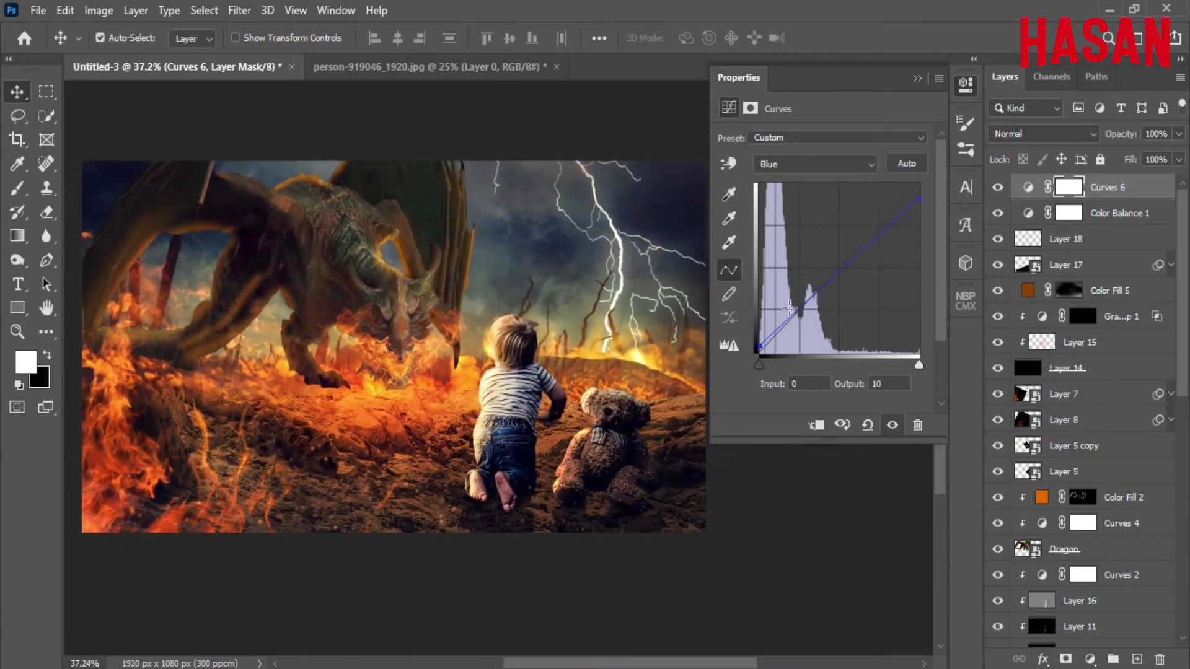
Lower the Green curve's top point to 245 and move its black point to input 7
left_click(879, 168)
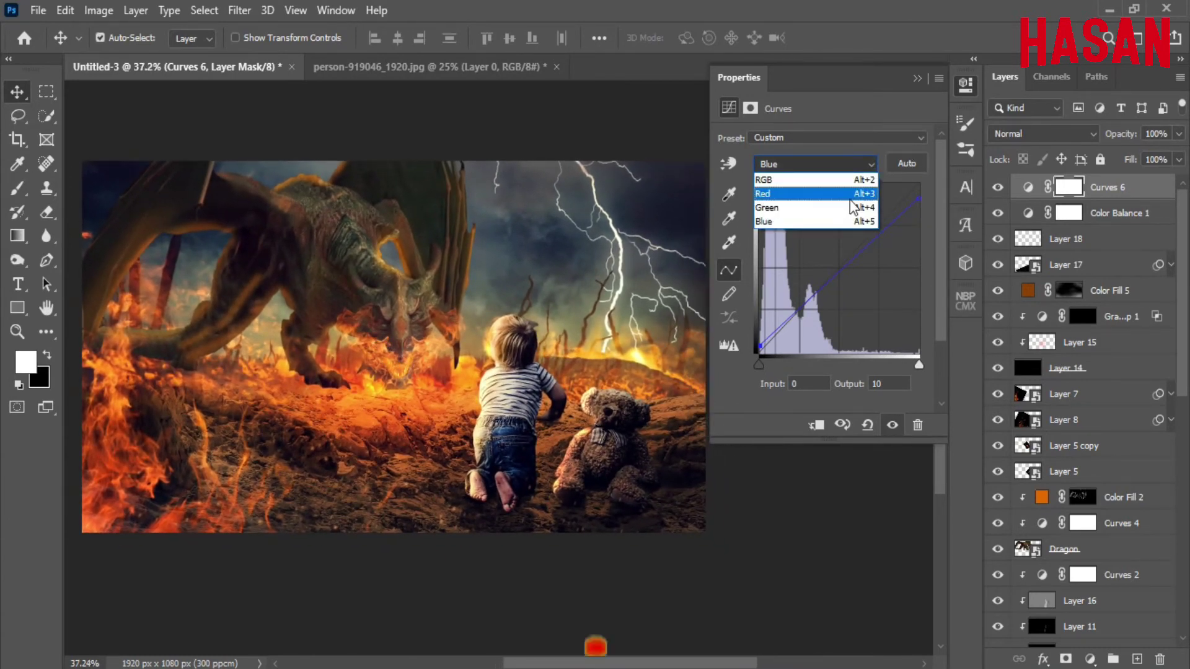
left_click(818, 209)
left_click_drag(918, 184, 929, 192)
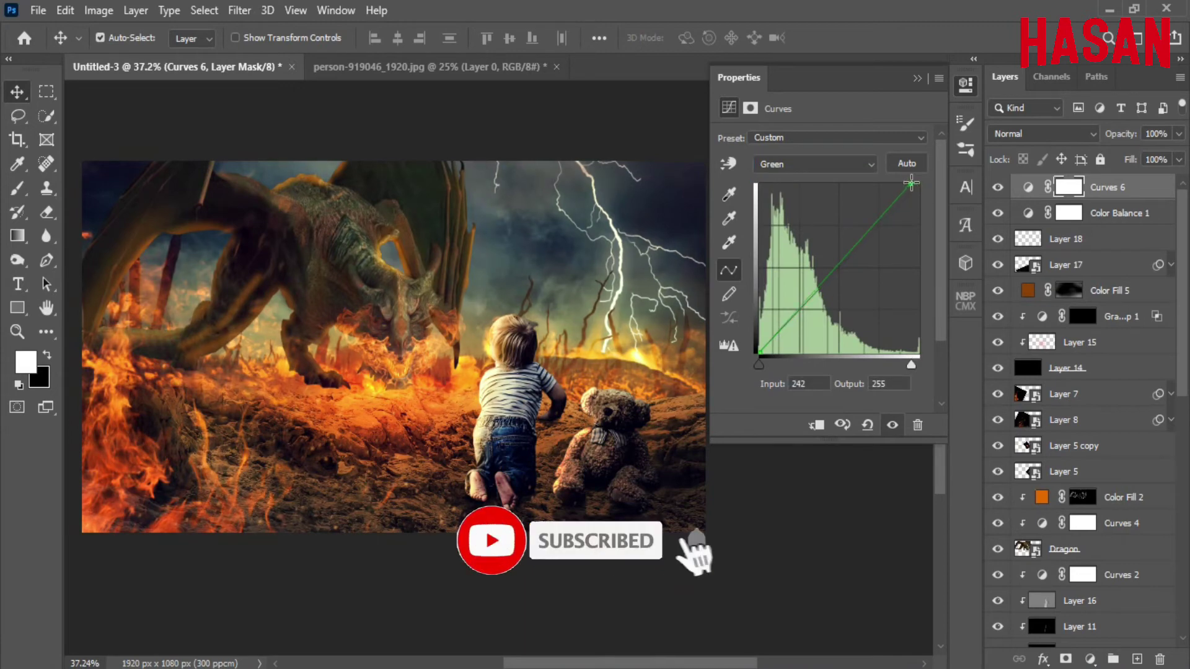
left_click(760, 357)
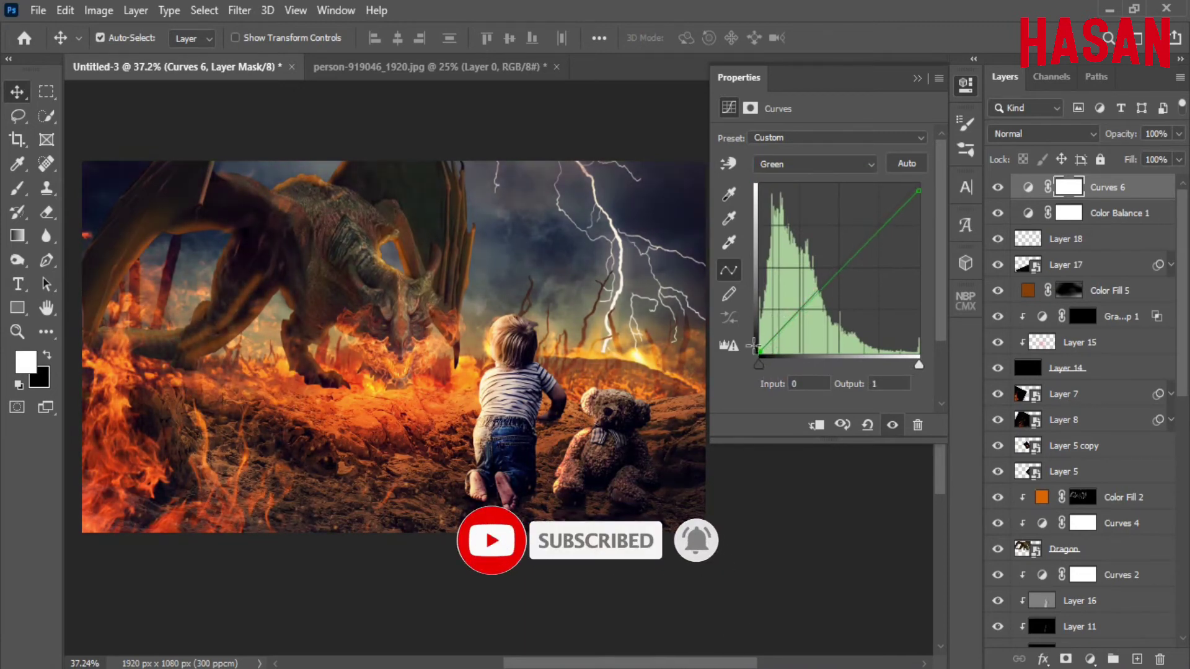
left_click_drag(753, 346, 763, 364)
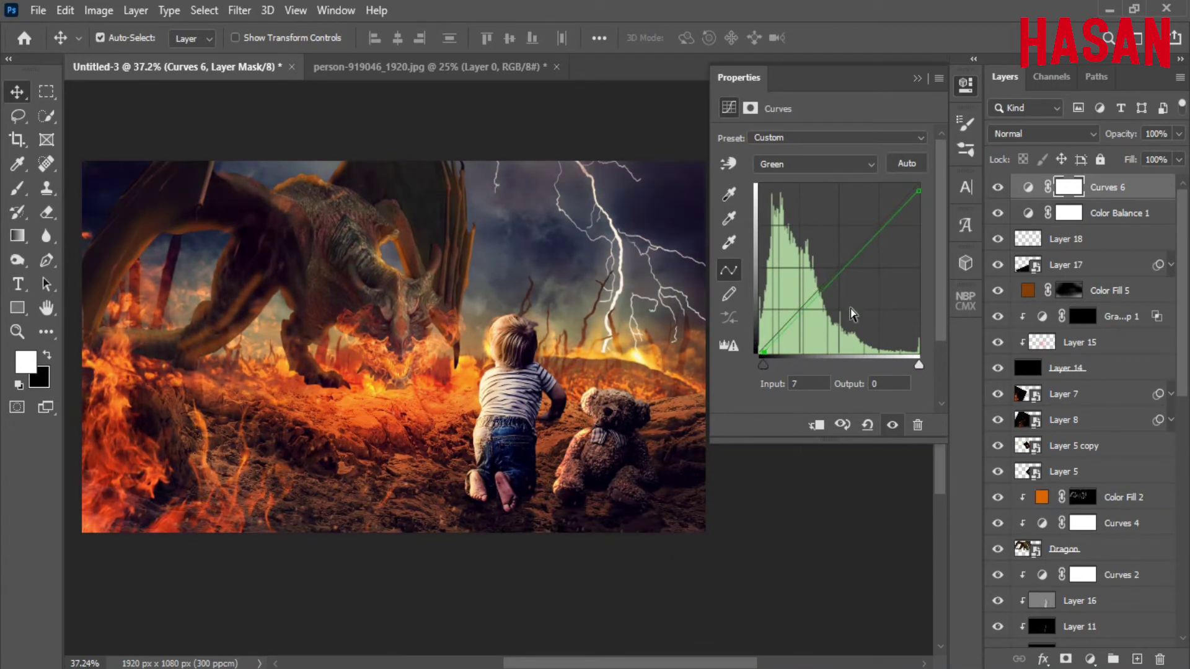
Pull down a midtone point on the Red curve to cool the image
left_click(811, 163)
left_click(855, 185)
left_click(839, 265)
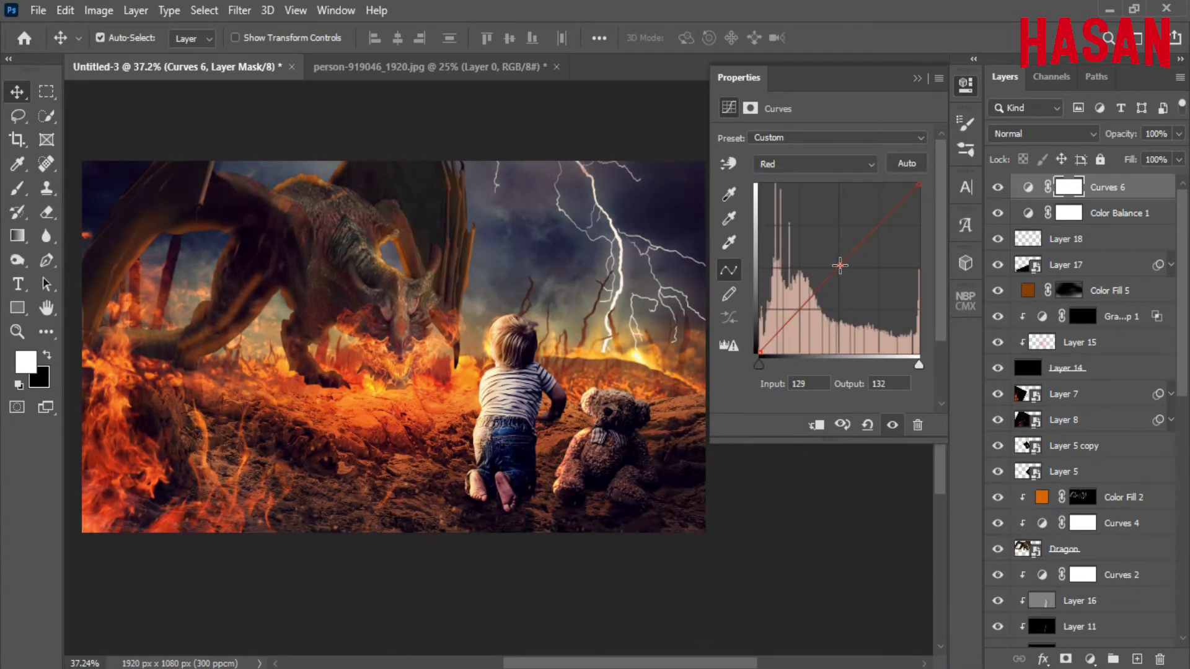
mouse_move(836, 260)
left_mouse_down()
mouse_move(839, 278)
mouse_move(839, 265)
left_mouse_up()
left_click(868, 163)
left_click(870, 100)
left_click(917, 79)
Compare Curves 6 on and off and set its opacity to 70%
left_click(998, 187)
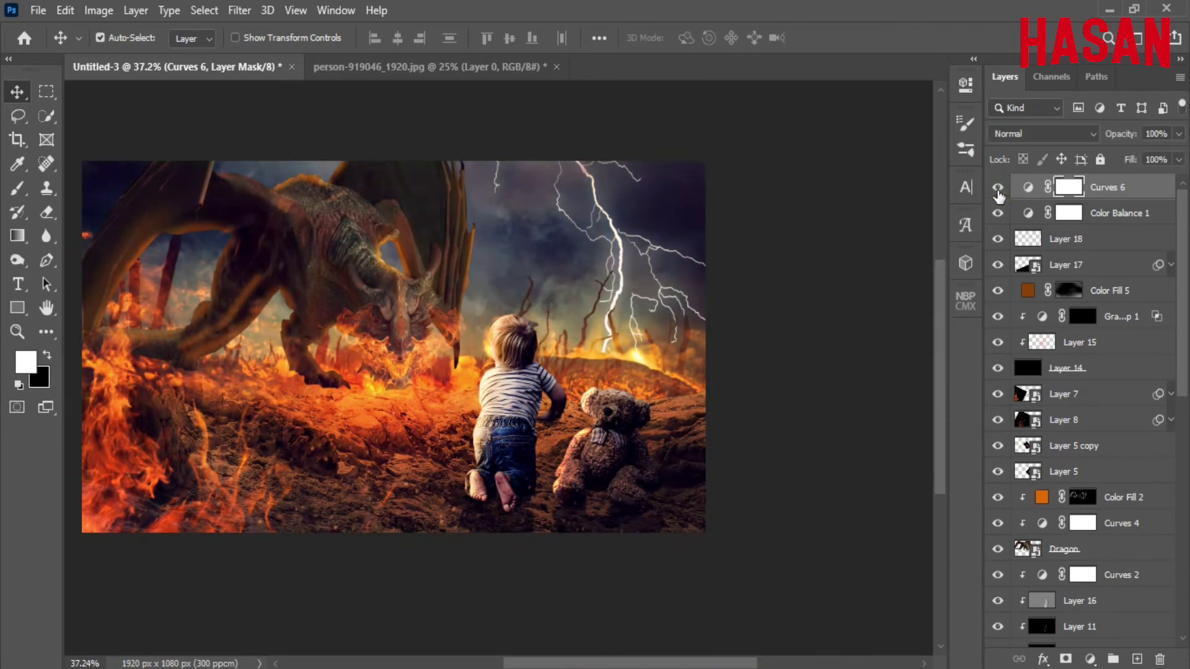
left_click_drag(1120, 137, 1089, 139)
scroll(396, 347, "up", 3)
Add a Photo Filter adjustment layer using the Orange preset
left_click(1090, 659)
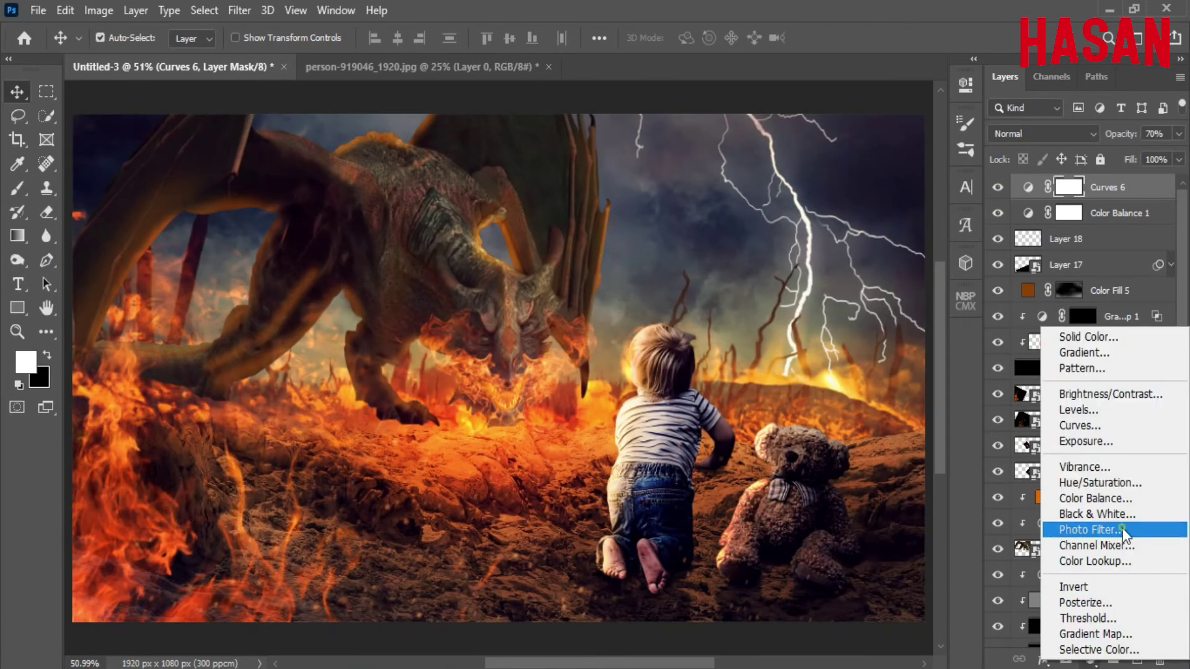
left_click(1121, 529)
left_click(917, 138)
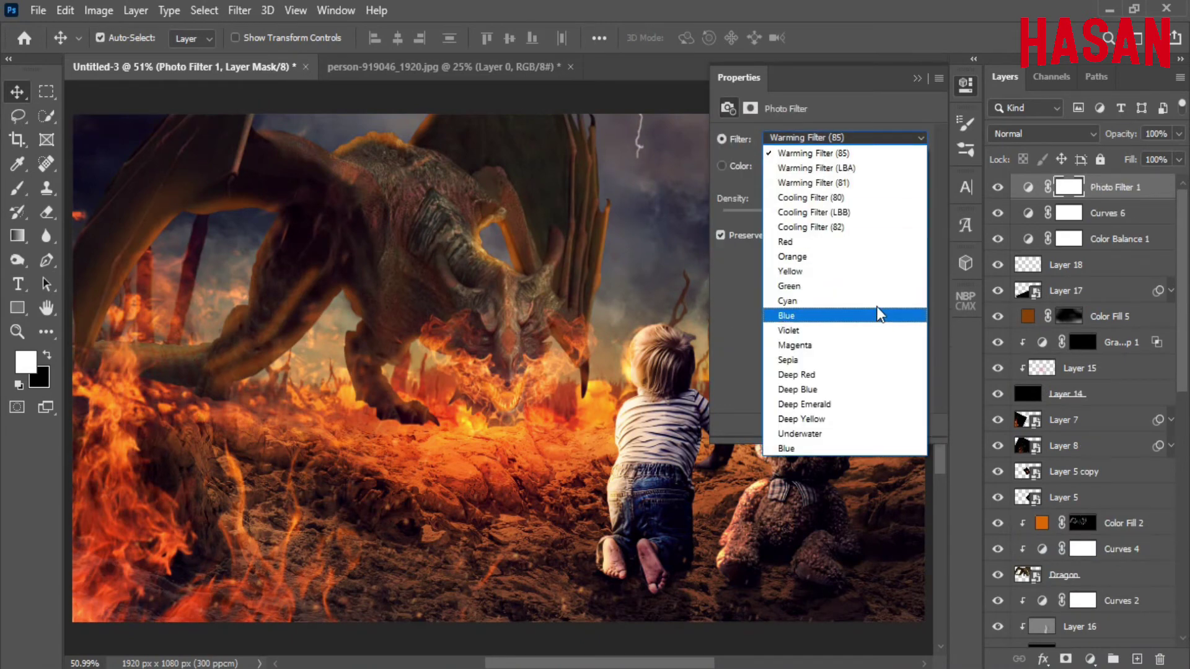
left_click(879, 257)
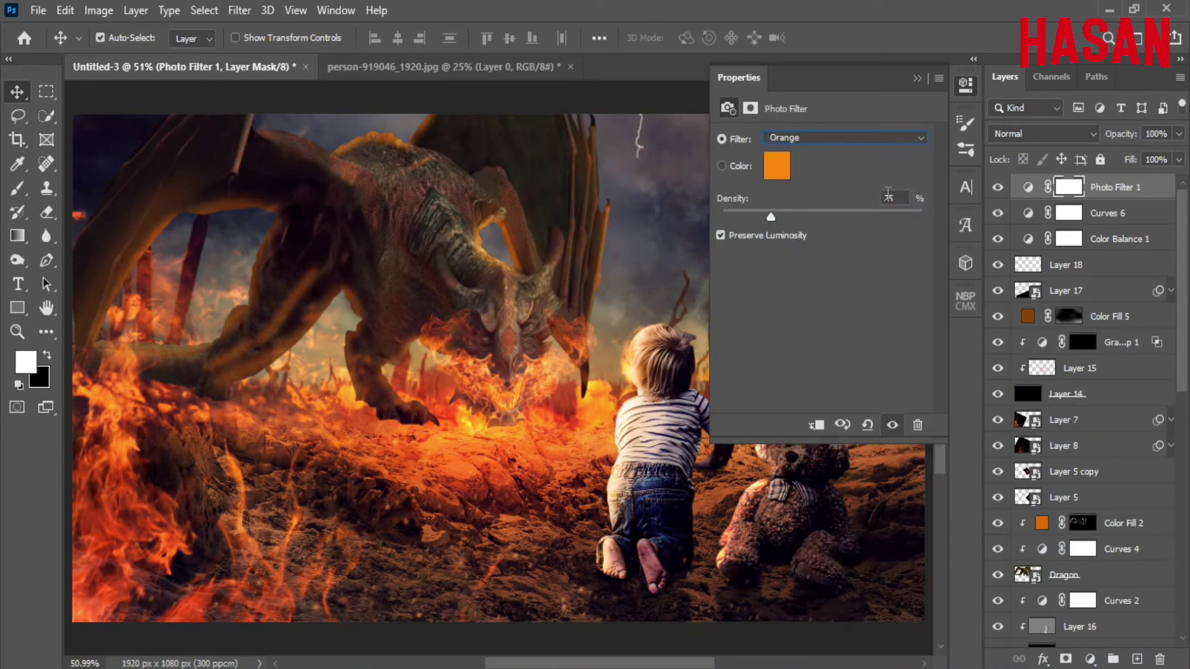
left_click(918, 137)
Set Photo Filter 1 to 51% opacity and stamp visible layers into Layer 20
left_click(1008, 197)
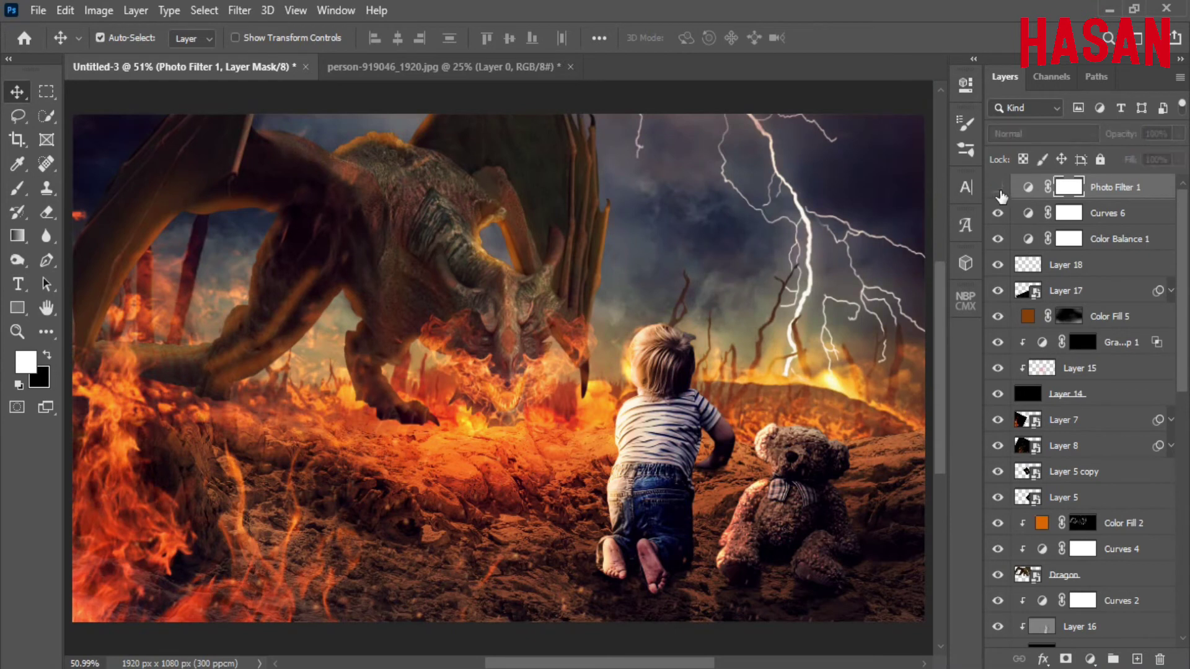
left_click(997, 187)
left_click_drag(1120, 134, 1081, 139)
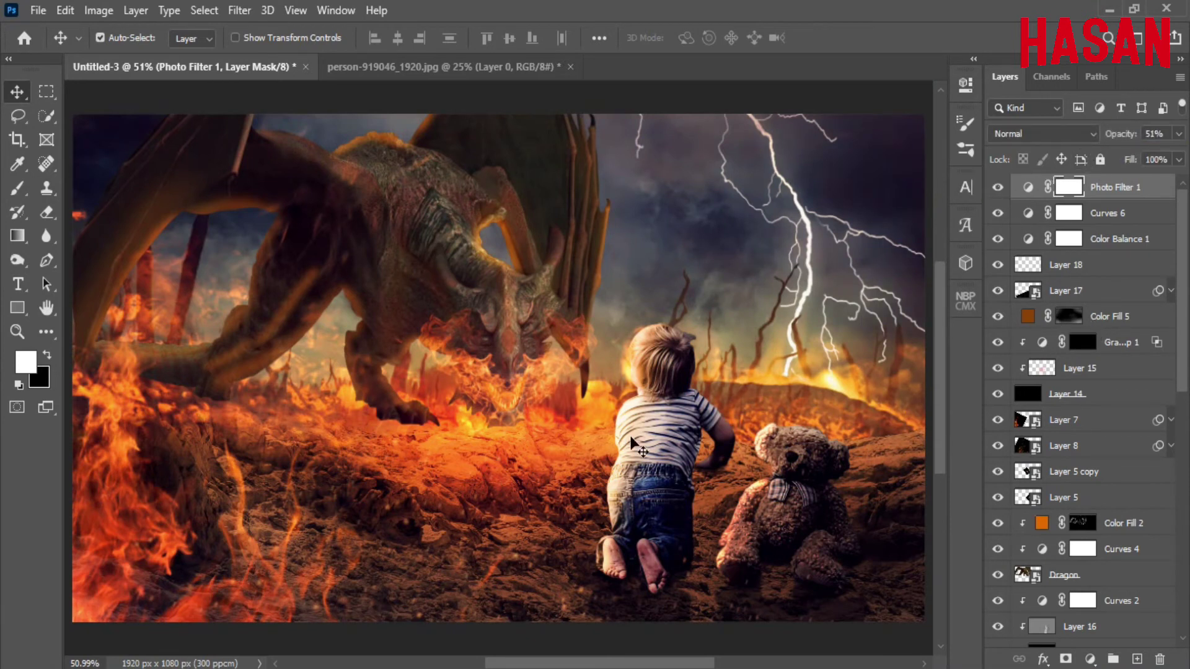
key("ctrl+shift+alt+e")
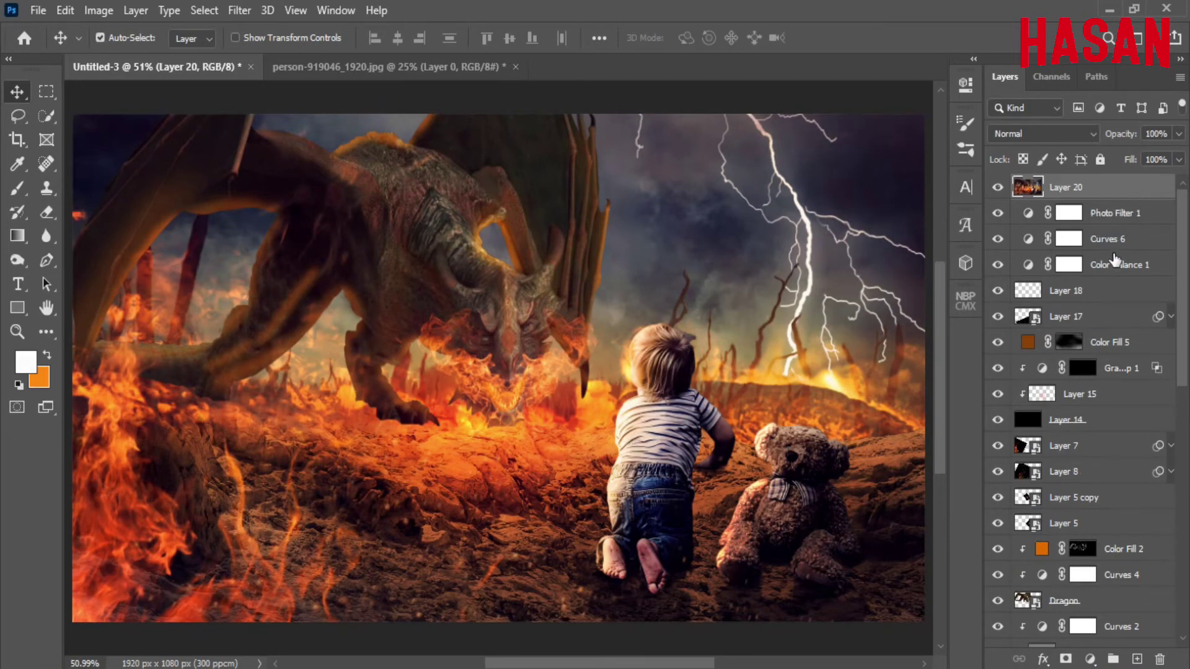
Convert Layer 20 to a Smart Object and open it in the Camera Raw Filter
right_click(1124, 189)
left_click(967, 207)
left_click(237, 11)
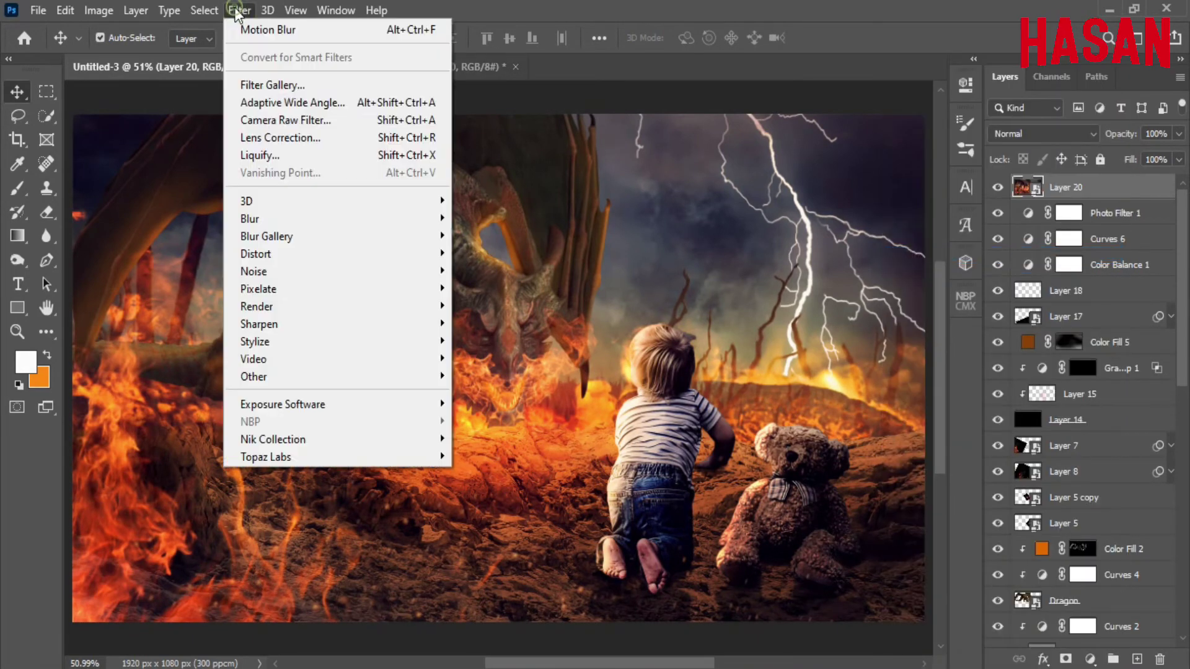
left_click(310, 120)
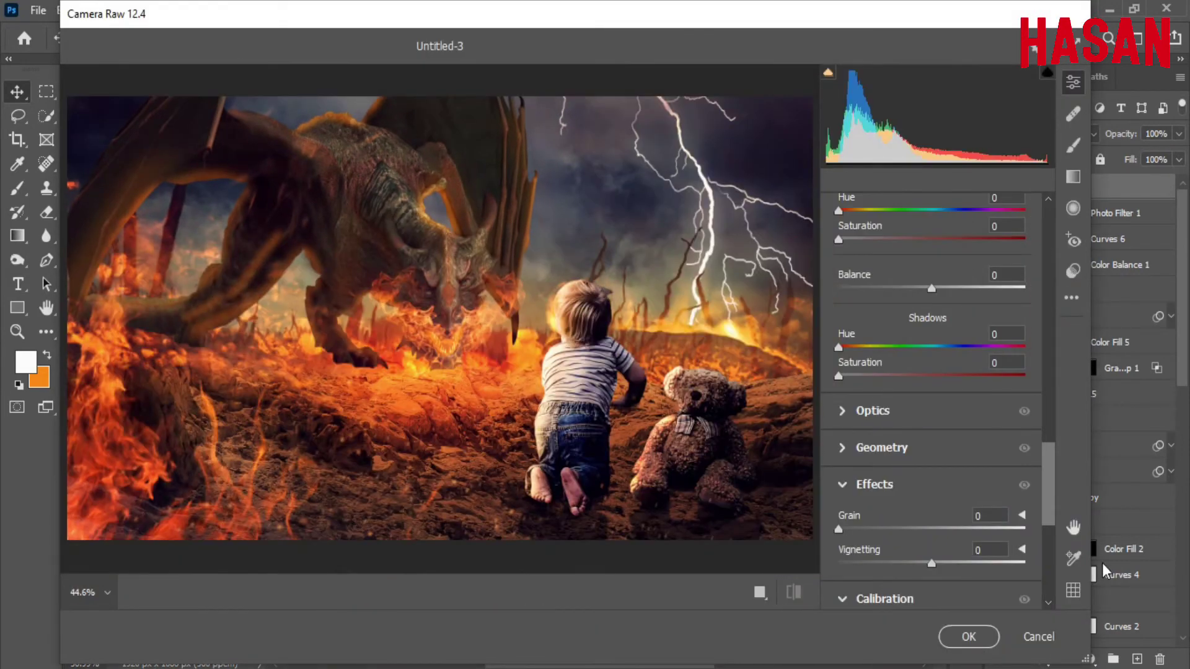
Set Temperature +5 and Tint -6, darken exposure slightly, and add Texture and Clarity +6
left_click_drag(1047, 517, 1048, 285)
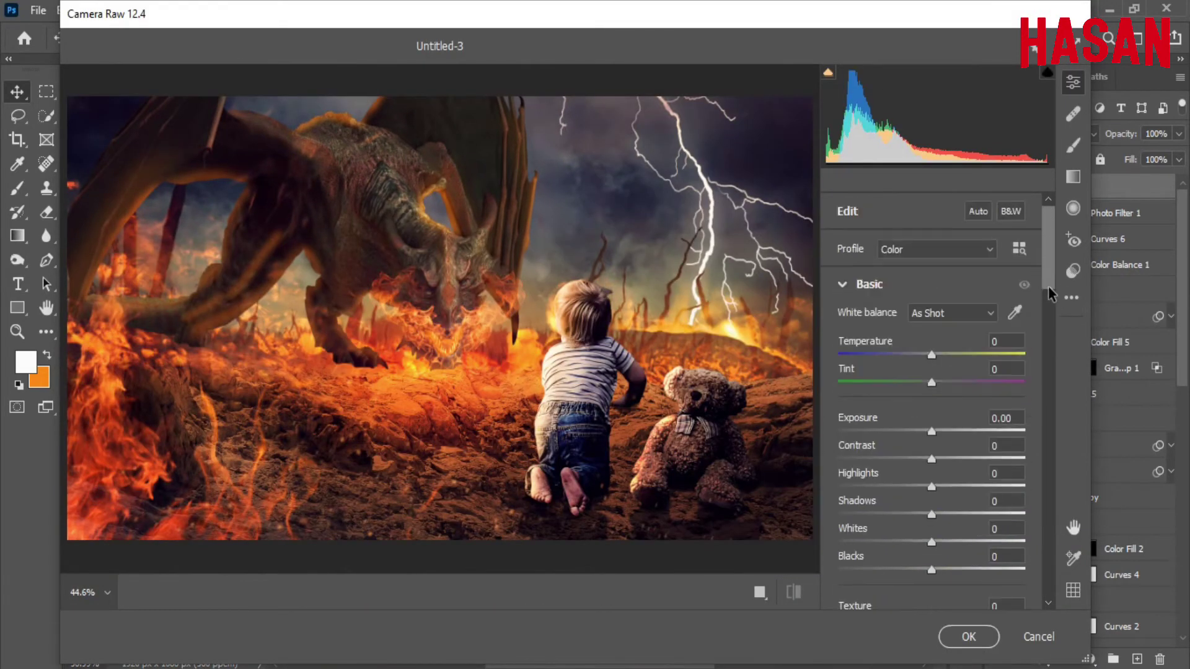
left_click(933, 355)
left_click_drag(934, 355, 927, 378)
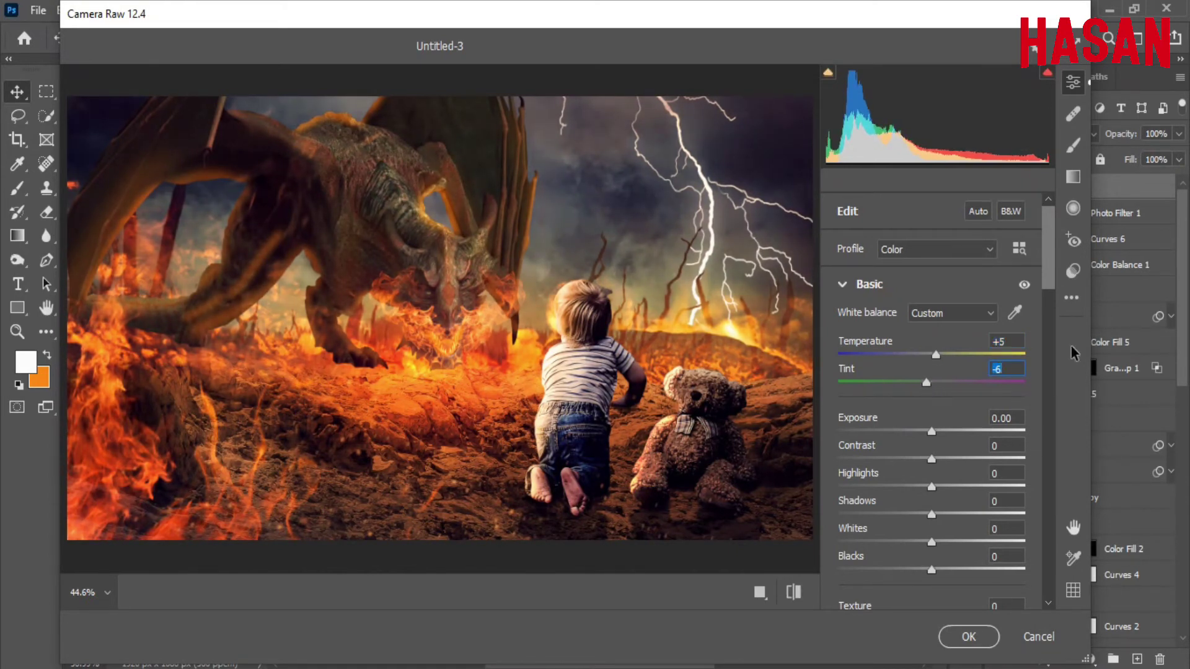
scroll(1046, 292, "down", 3)
mouse_move(936, 277)
left_mouse_down()
mouse_move(954, 335)
mouse_move(934, 337)
mouse_move(959, 360)
mouse_move(930, 359)
mouse_move(955, 362)
mouse_move(961, 388)
mouse_move(932, 381)
mouse_move(922, 417)
left_mouse_up()
mouse_move(933, 465)
left_mouse_down()
mouse_move(966, 496)
mouse_move(905, 495)
mouse_move(936, 494)
left_mouse_up()
left_click_drag(1047, 305, 1052, 358)
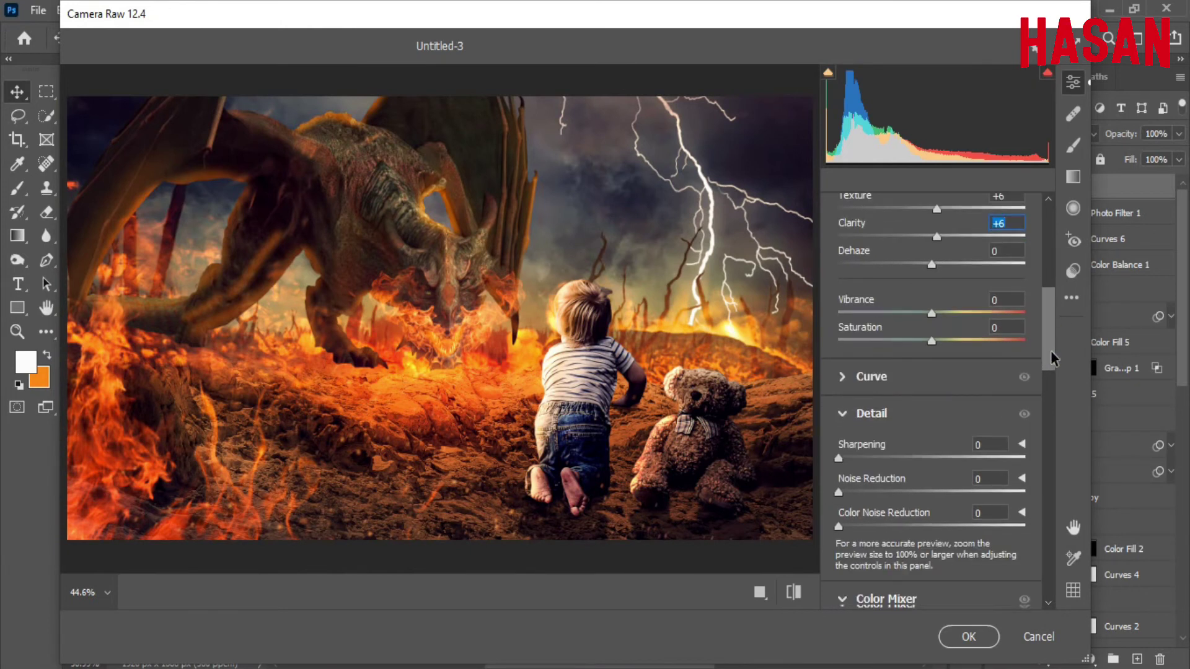
Apply Noise Reduction 43 and Color Noise Reduction 21
scroll(1041, 359, "down", 3)
scroll(1041, 359, "down", 1)
left_click(871, 376)
left_click(874, 409)
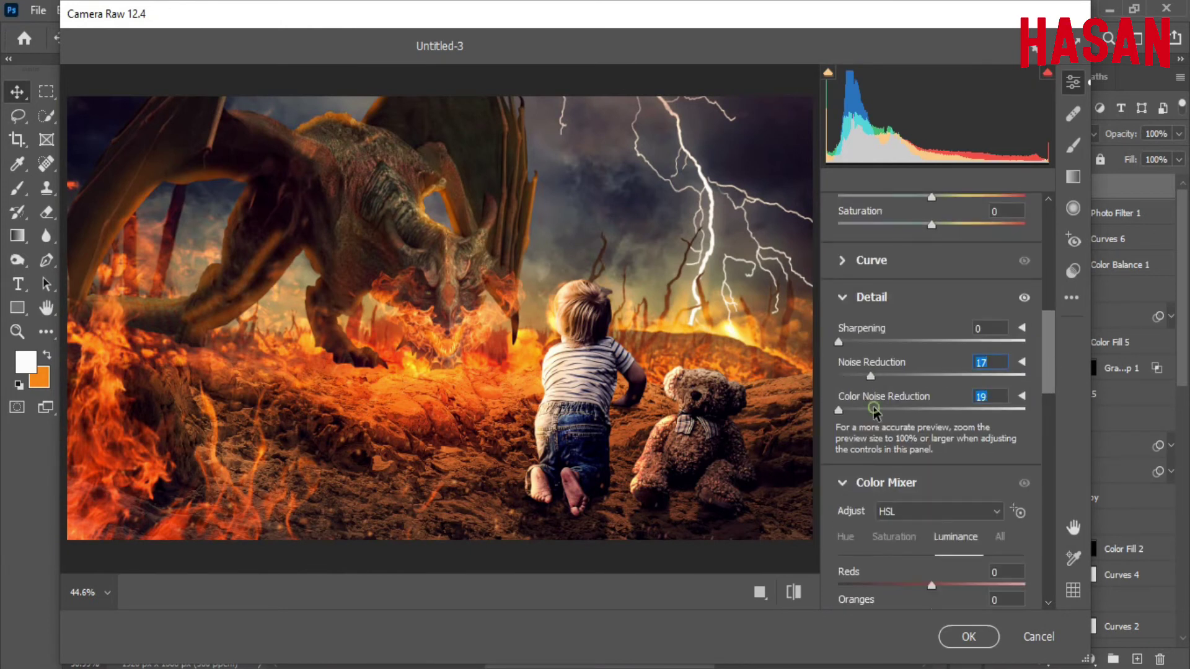
left_click_drag(873, 408, 923, 375)
scroll(1050, 378, "down", 2)
scroll(1050, 396, "down", 2)
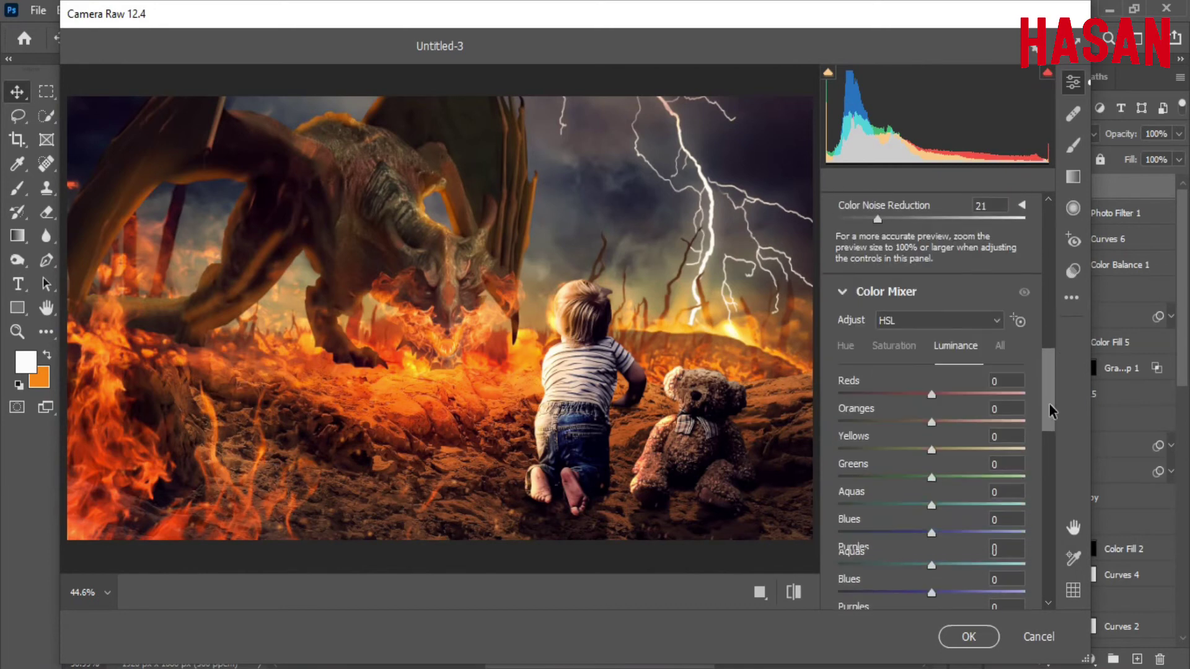
scroll(1046, 415, "down", 1)
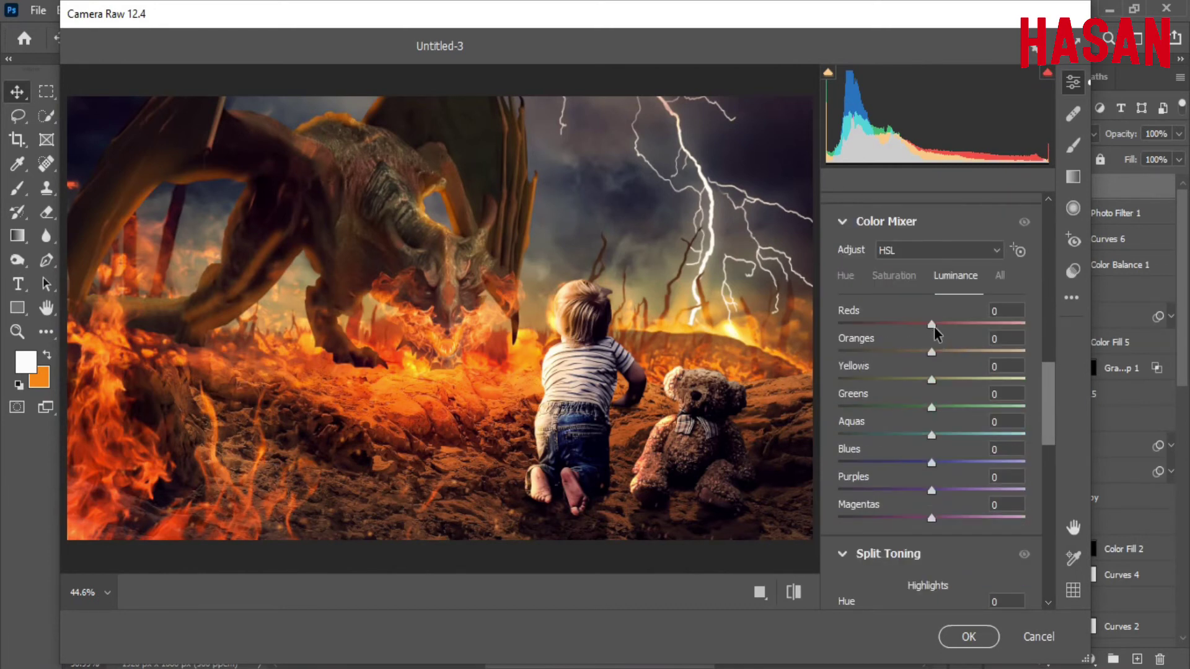
Tune HSL: darker reds, brighter yellows, more saturated oranges, blues desaturated to -83
mouse_move(932, 324)
left_mouse_down()
mouse_move(909, 327)
mouse_move(931, 352)
left_mouse_up()
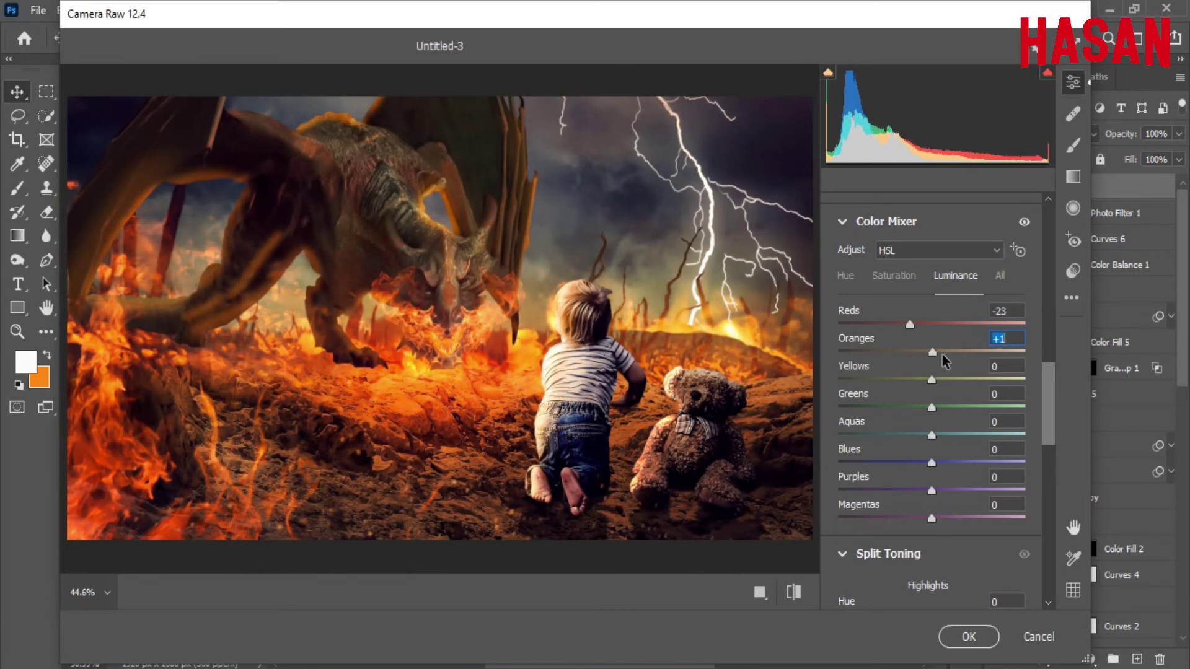
mouse_move(931, 379)
left_mouse_down()
mouse_move(911, 380)
mouse_move(970, 380)
left_mouse_up()
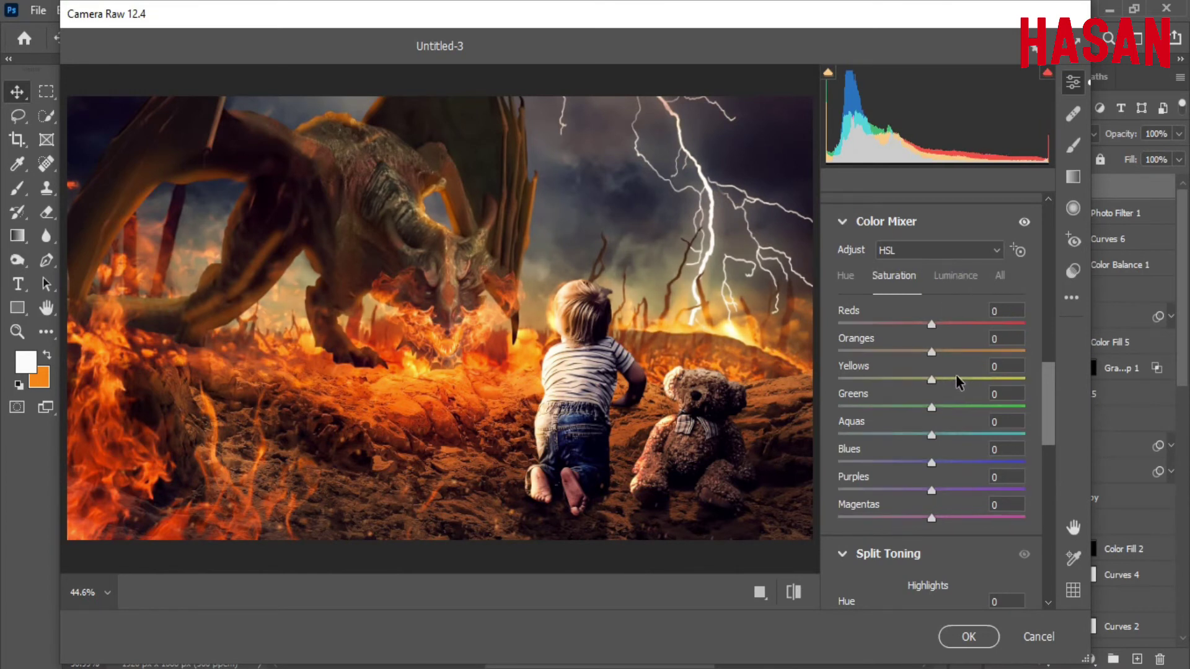
left_click_drag(933, 324, 940, 325)
left_click_drag(932, 380, 924, 396)
left_click_drag(913, 352, 954, 351)
left_click_drag(936, 354, 935, 352)
left_click_drag(931, 462, 855, 463)
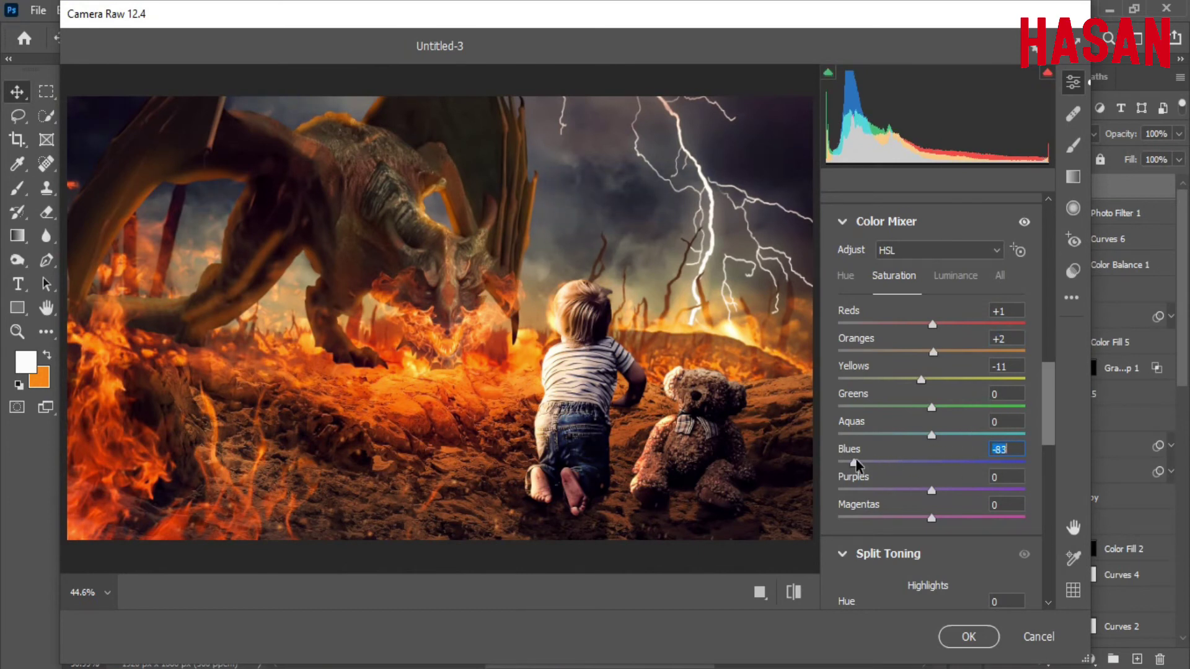
Split-tone the shadows to blue hue 200 and the highlights warm at saturation 47
left_click_drag(1048, 406, 1049, 468)
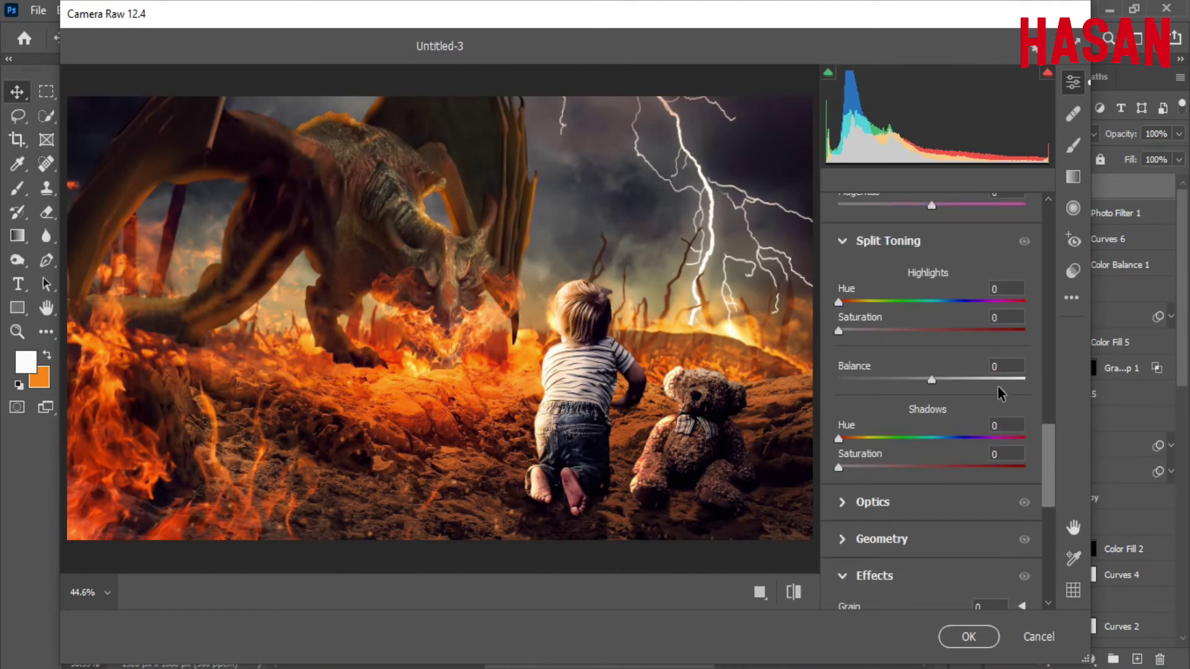
mouse_move(838, 439)
left_mouse_down()
mouse_move(868, 438)
mouse_move(851, 468)
left_mouse_up()
left_click_drag(931, 440, 942, 438)
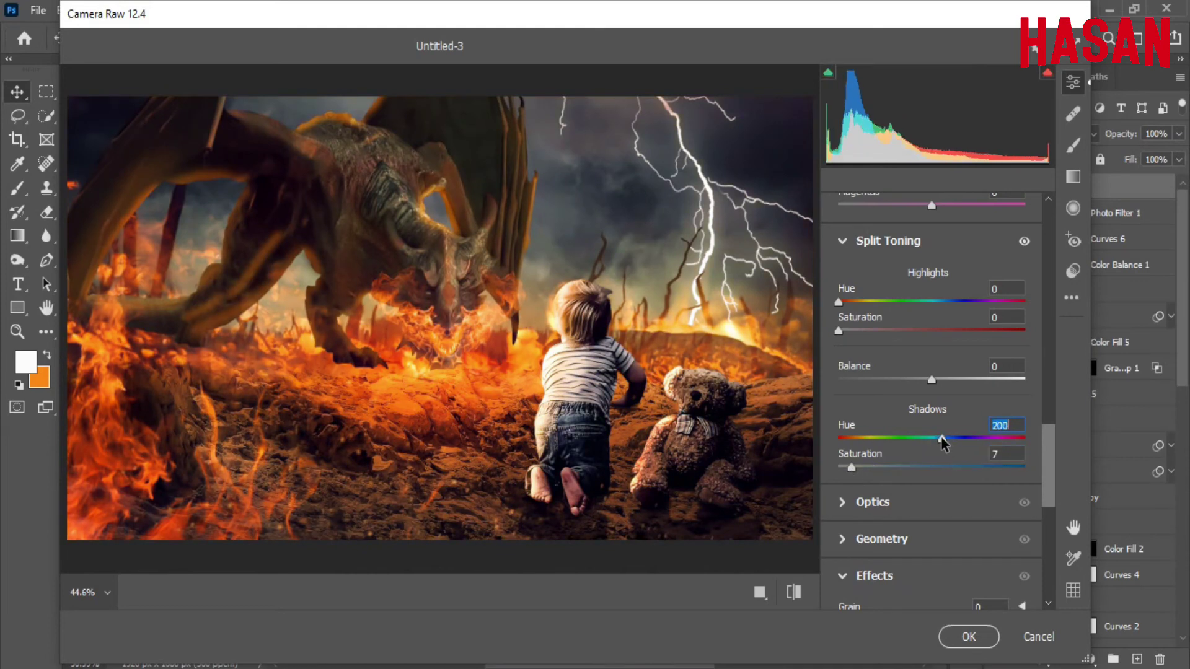
left_click_drag(852, 467, 867, 468)
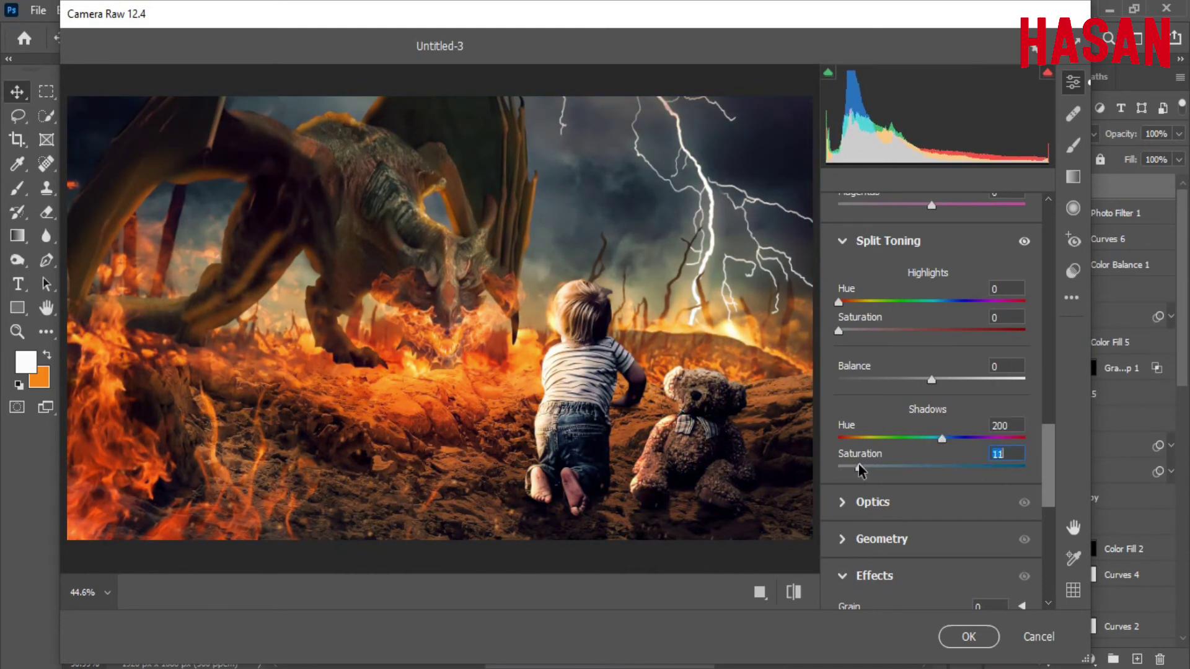
left_click(872, 302)
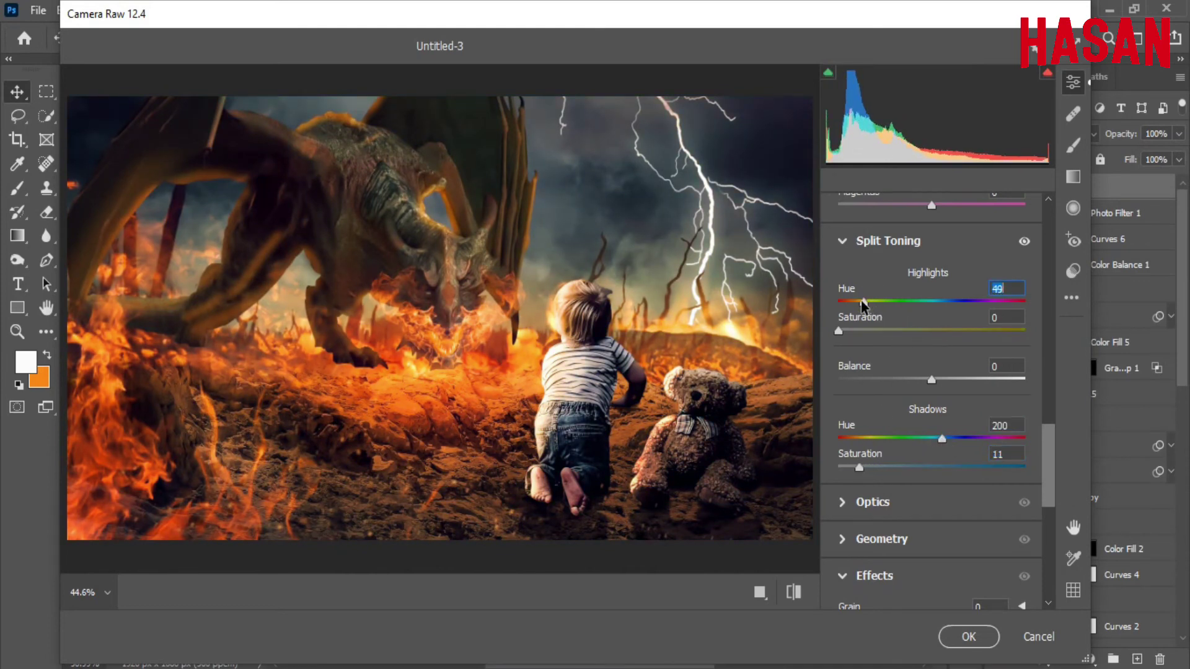
mouse_move(916, 333)
left_mouse_down()
mouse_move(877, 336)
mouse_move(925, 332)
left_mouse_up()
mouse_move(933, 379)
left_mouse_down()
mouse_move(1009, 379)
mouse_move(909, 379)
mouse_move(928, 379)
left_mouse_up()
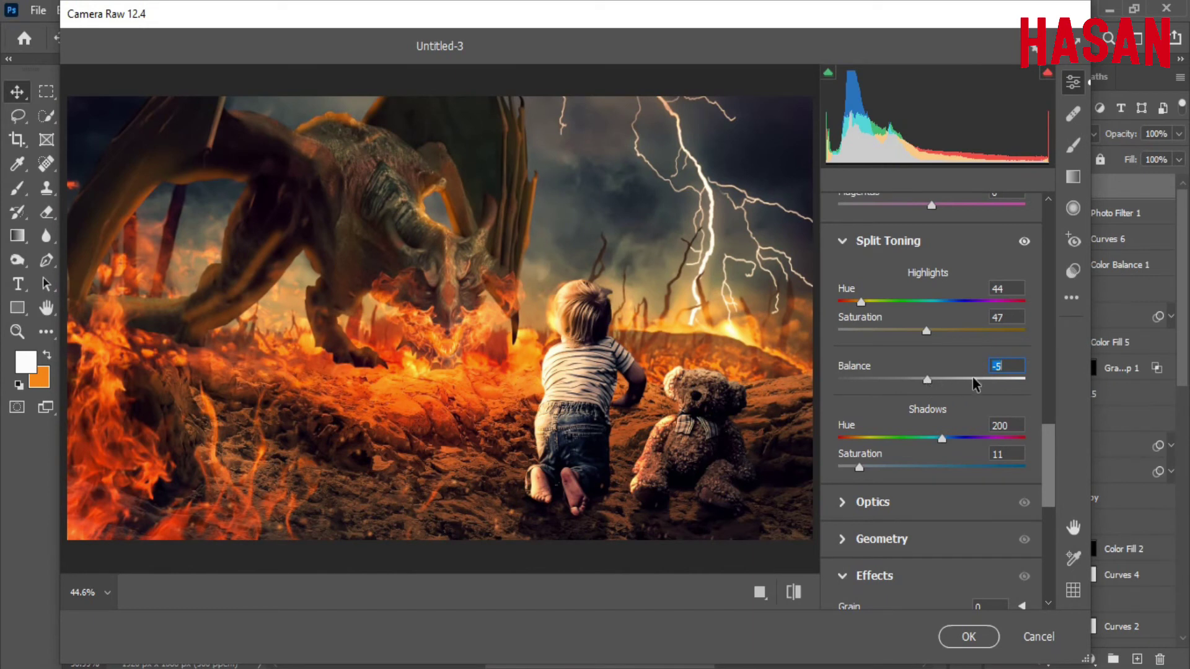
Set Red Primary Hue +2/Sat -2 and Blue Primary Hue +4/Sat +7, then confirm with OK
left_click_drag(1046, 446, 1049, 546)
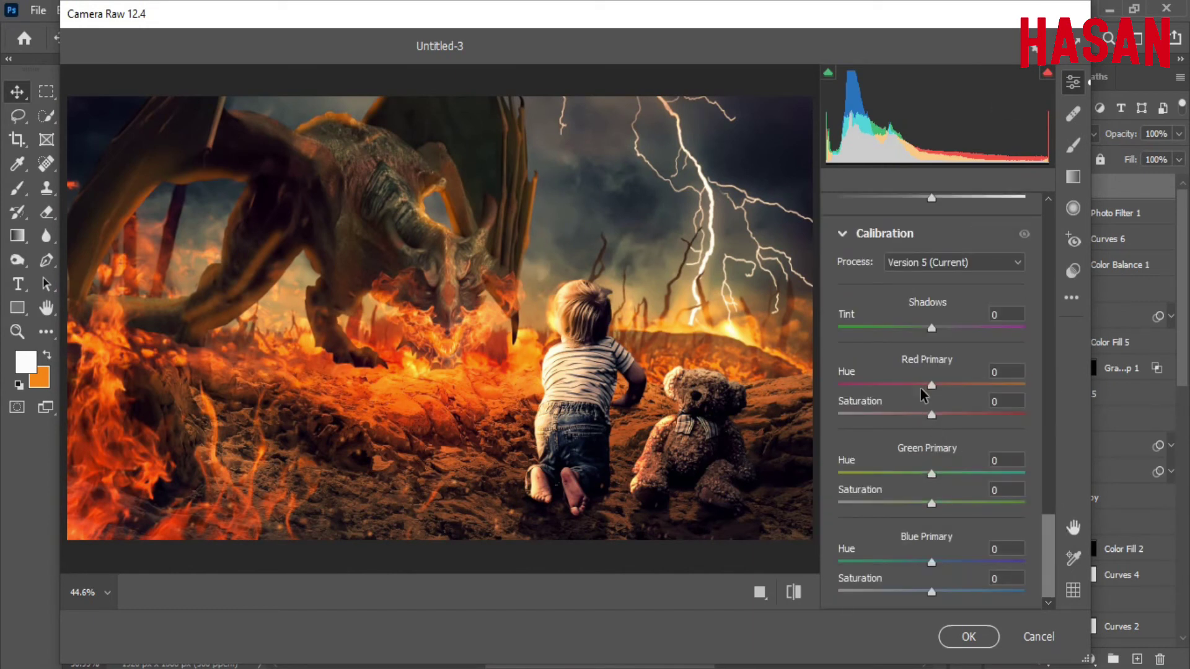
mouse_move(915, 385)
left_mouse_down()
mouse_move(929, 384)
mouse_move(921, 414)
mouse_move(961, 416)
mouse_move(924, 416)
mouse_move(946, 387)
mouse_move(921, 388)
mouse_move(934, 388)
left_mouse_up()
mouse_move(932, 592)
left_mouse_down()
mouse_move(911, 591)
mouse_move(948, 592)
mouse_move(900, 563)
mouse_move(934, 563)
mouse_move(939, 592)
left_mouse_up()
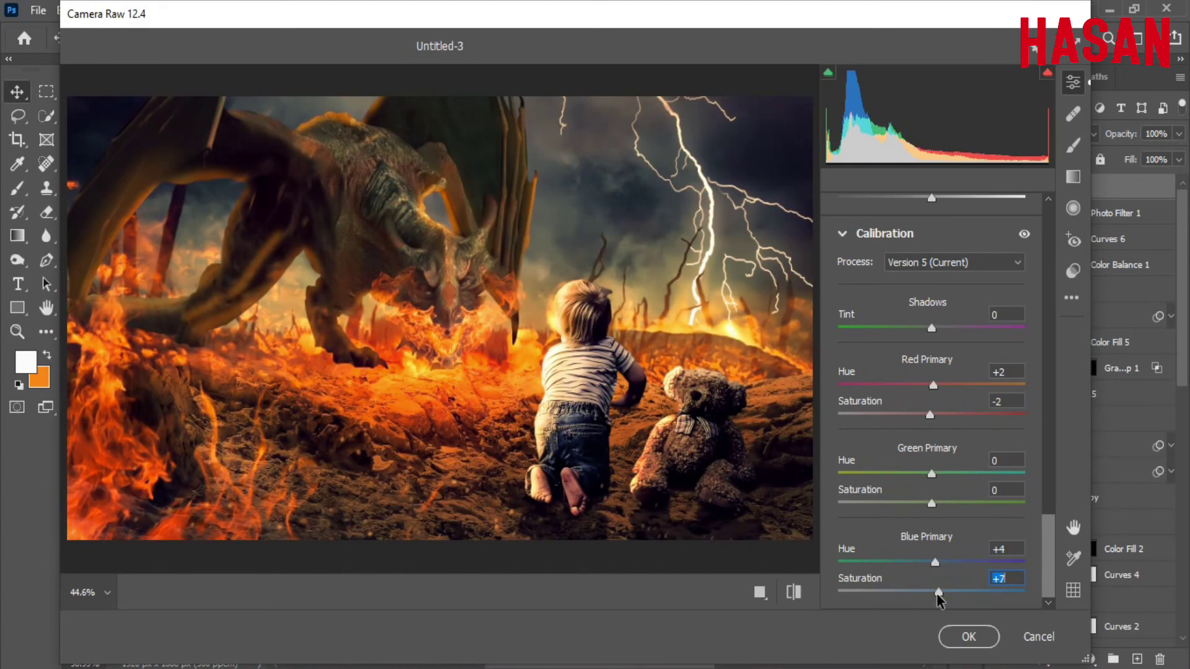
left_click(973, 637)
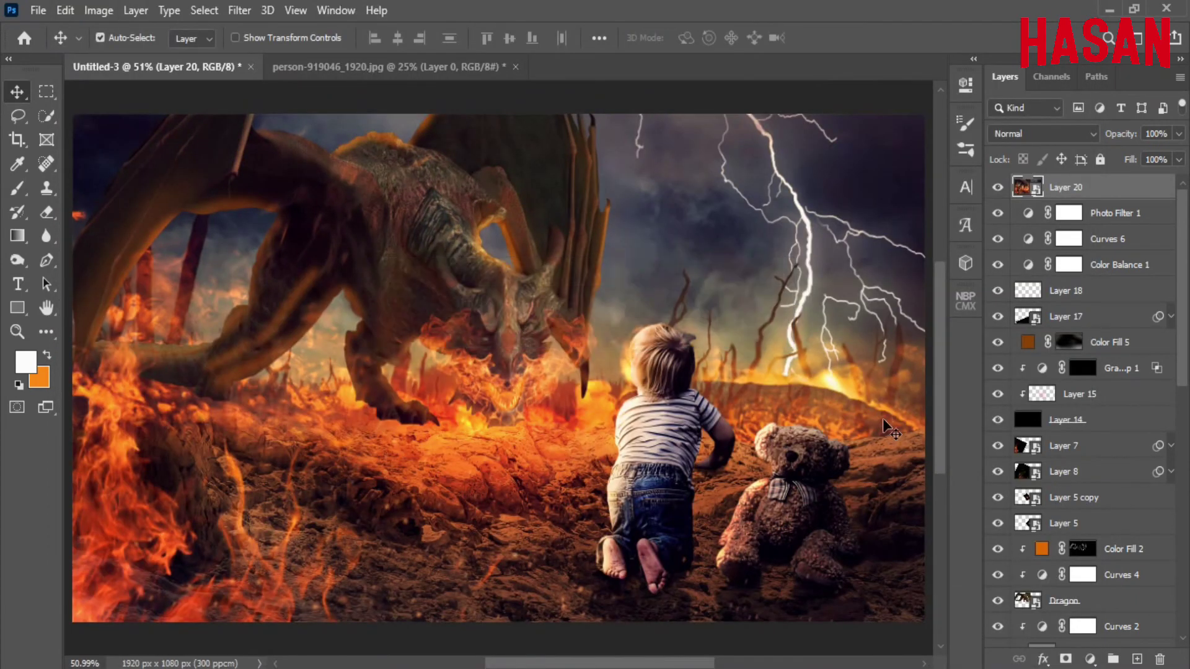
Set Layer 20 to 60% opacity and toggle it to compare the look
left_click(1170, 187)
left_click_drag(1125, 133, 1090, 137)
left_click(997, 189)
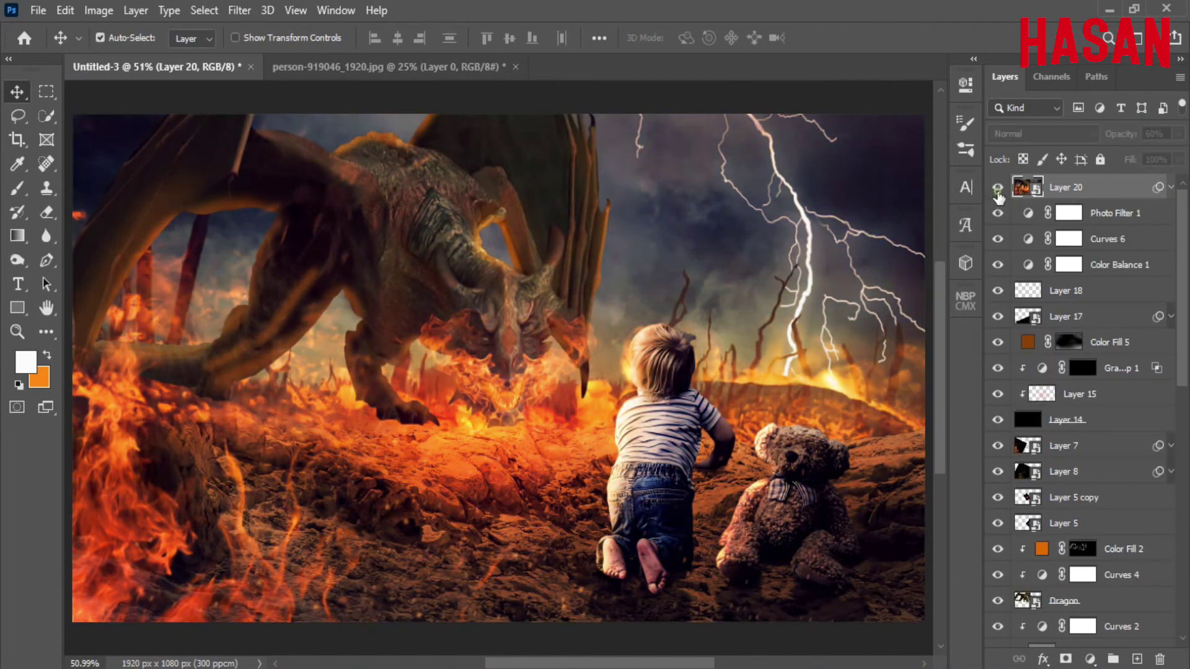
left_click(997, 189)
left_click(997, 189)
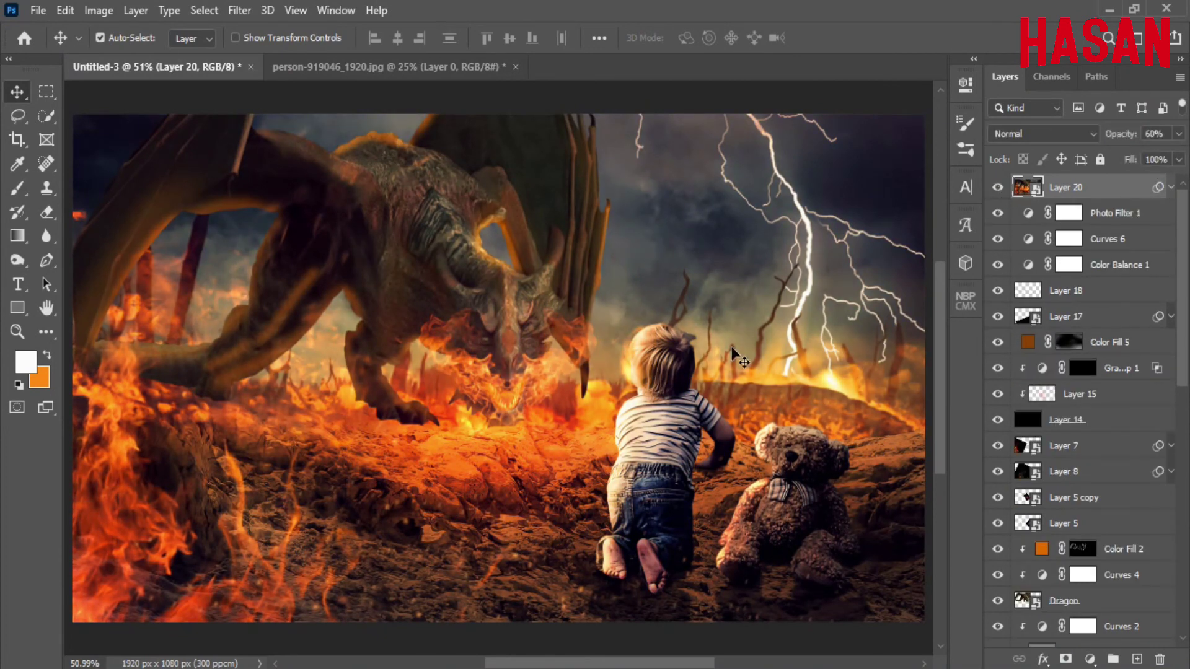
left_click(997, 187)
Stamp visible layers into Layer 21 and Layer 22, converting Layer 21 to a Smart Object
left_click(1137, 659)
key("ctrl")
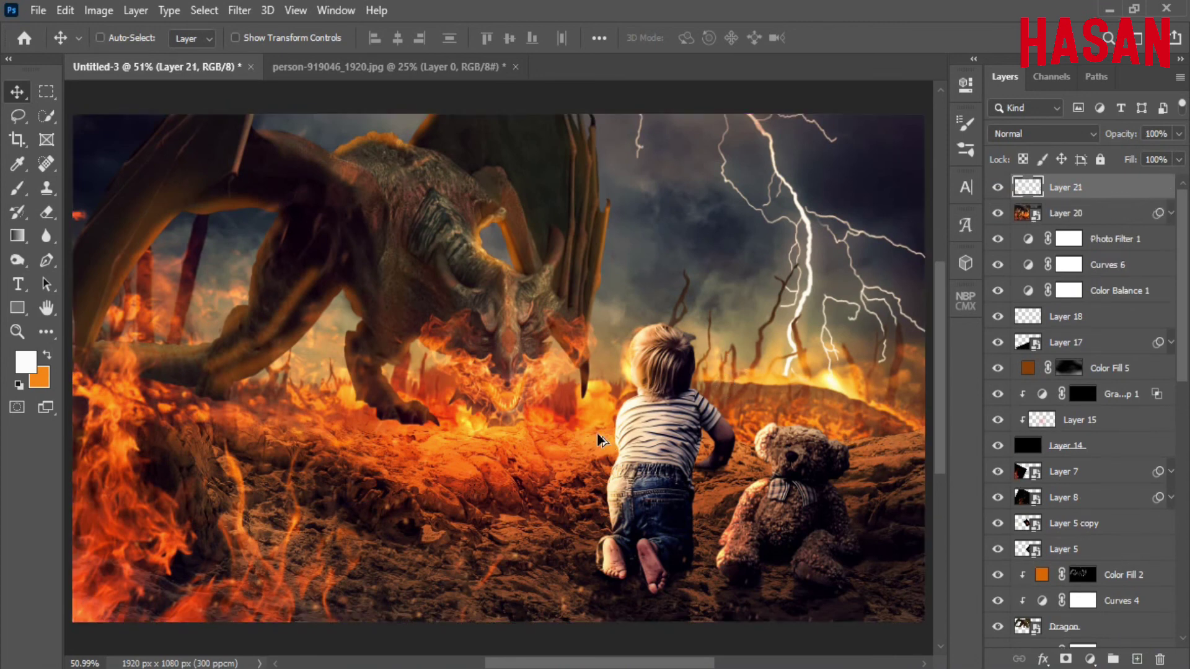
key("ctrl+shift+alt+e")
right_click(1054, 187)
left_click(1004, 265)
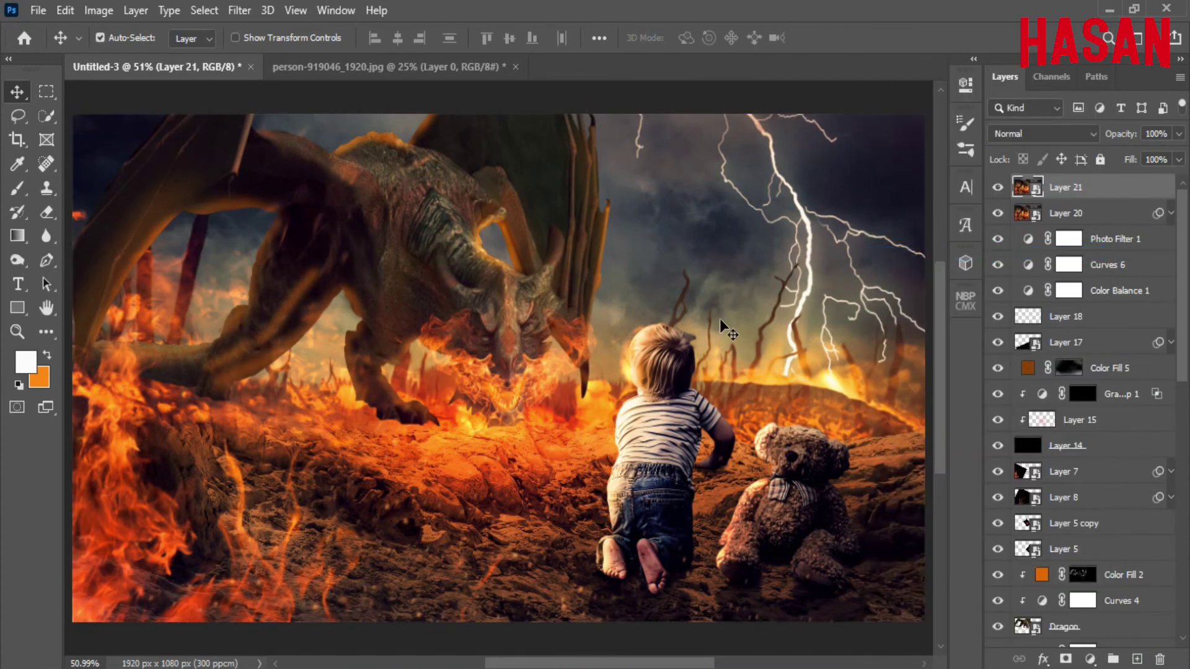
key("ctrl+f")
key("ctrl+shift+alt+e")
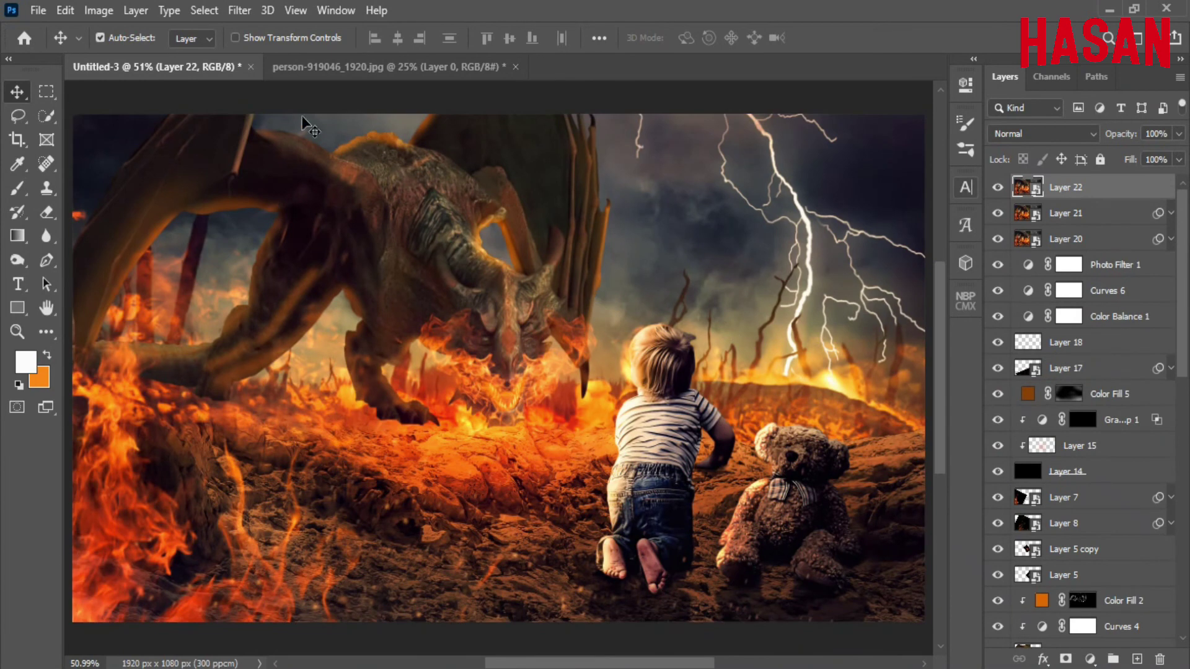
left_click(239, 11)
Launch Color Efex Pro 4 on Layer 22 and set Brilliance/Warmth saturation to -18%
left_click(500, 452)
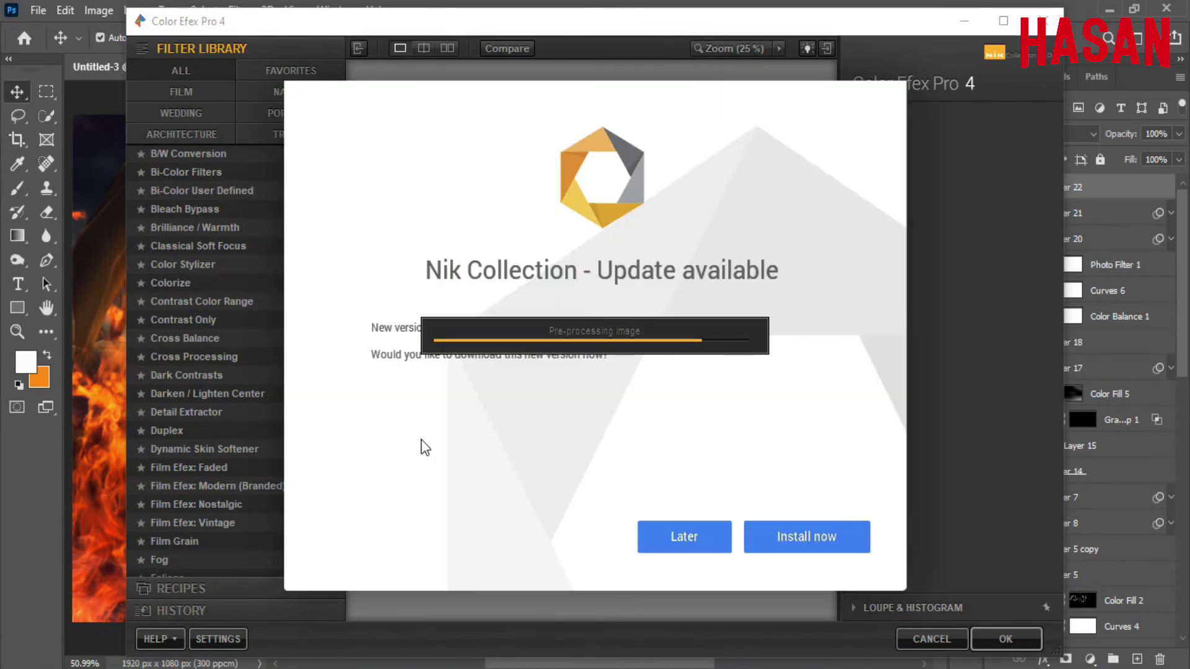
left_click(664, 530)
left_click_drag(951, 164, 935, 165)
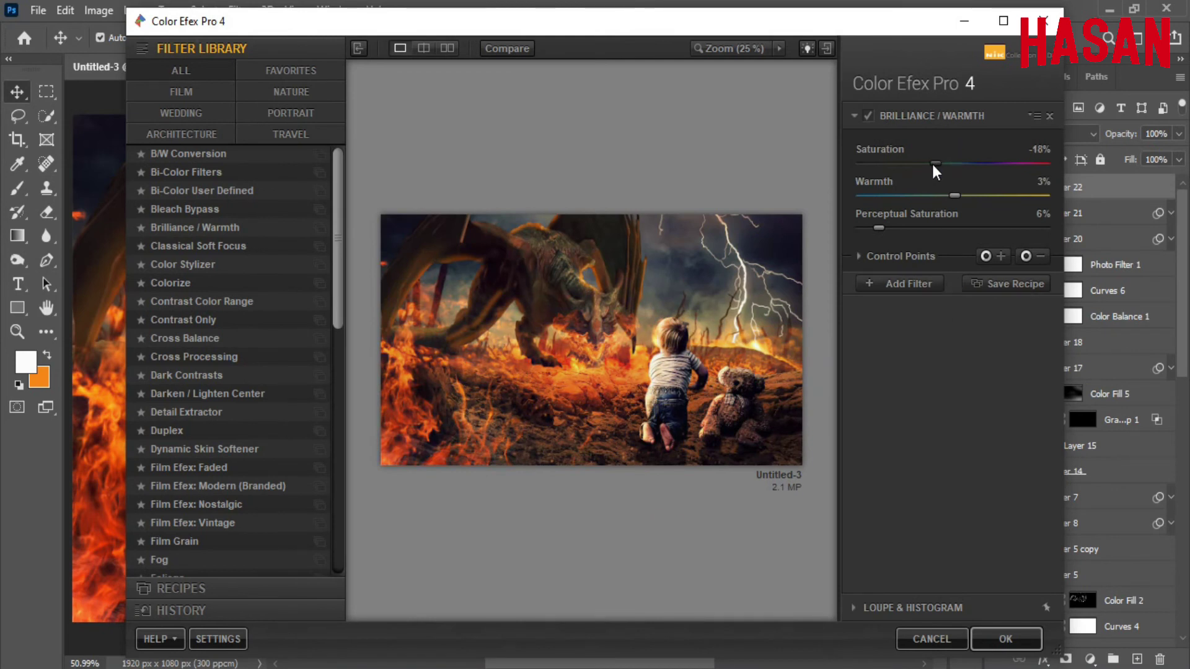
Add Classical Soft Focus using method 2 at 44% strength
left_click(927, 285)
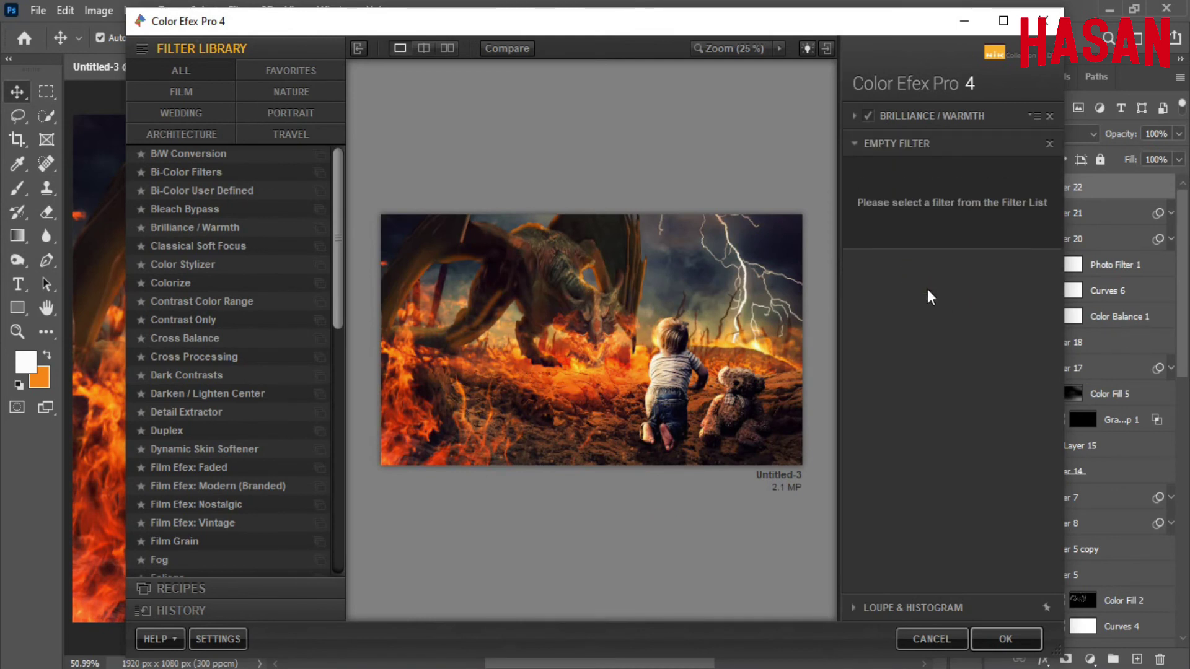
left_click(225, 247)
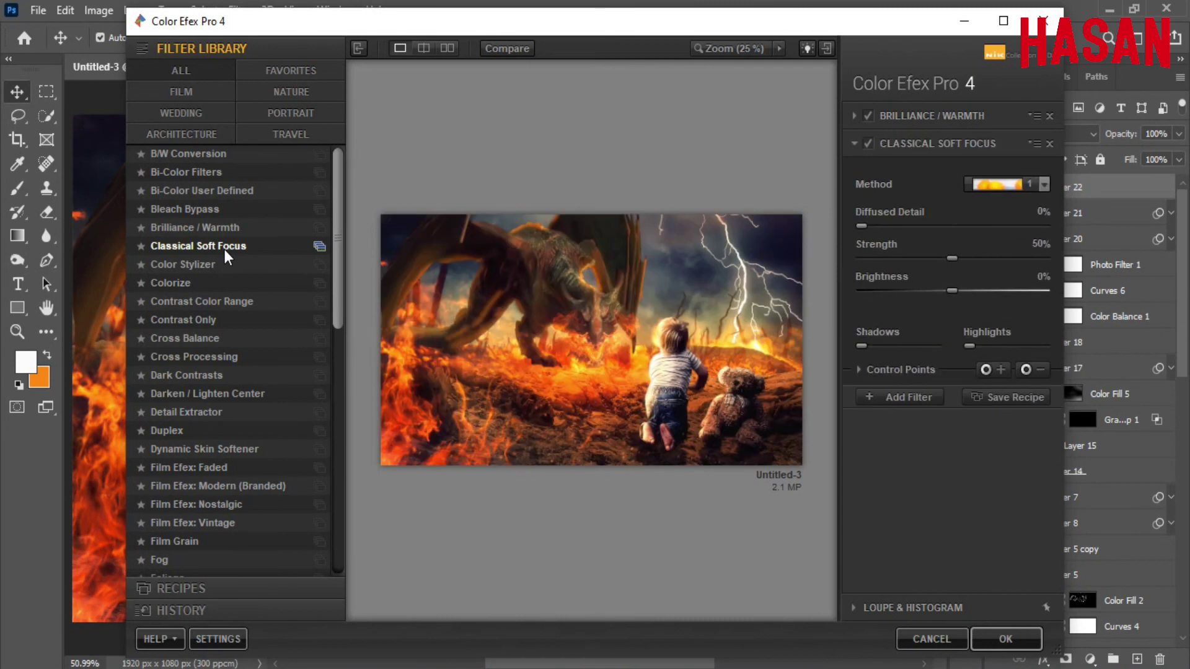
left_click(1030, 181)
left_click(1015, 230)
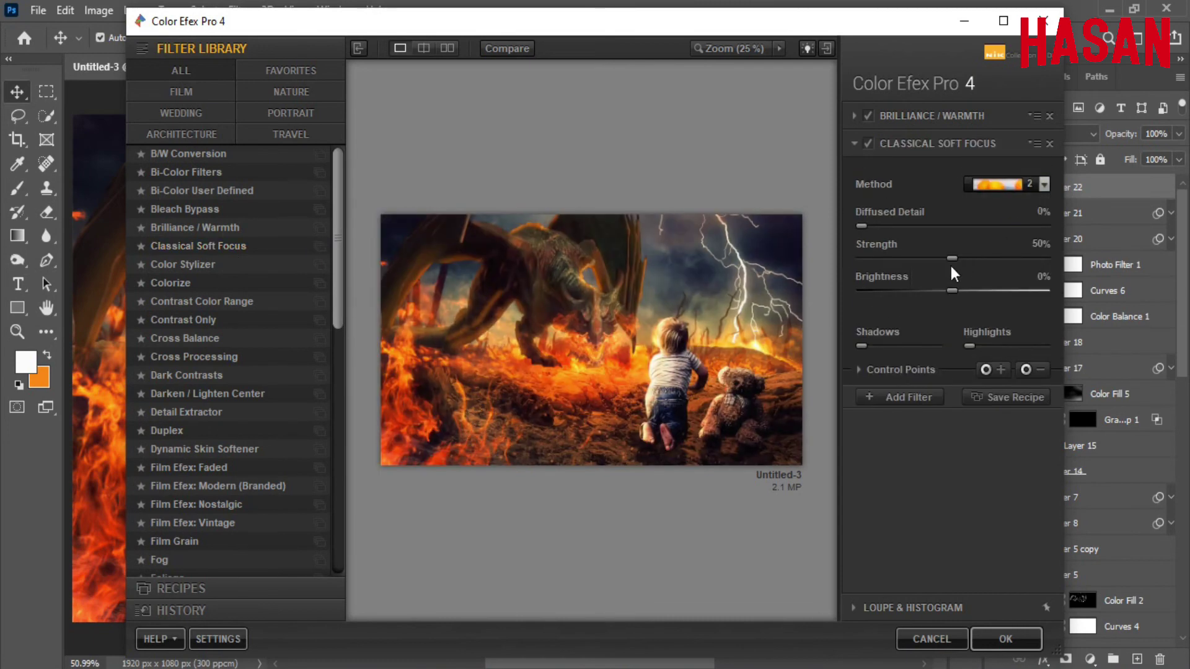
left_click_drag(953, 258, 941, 258)
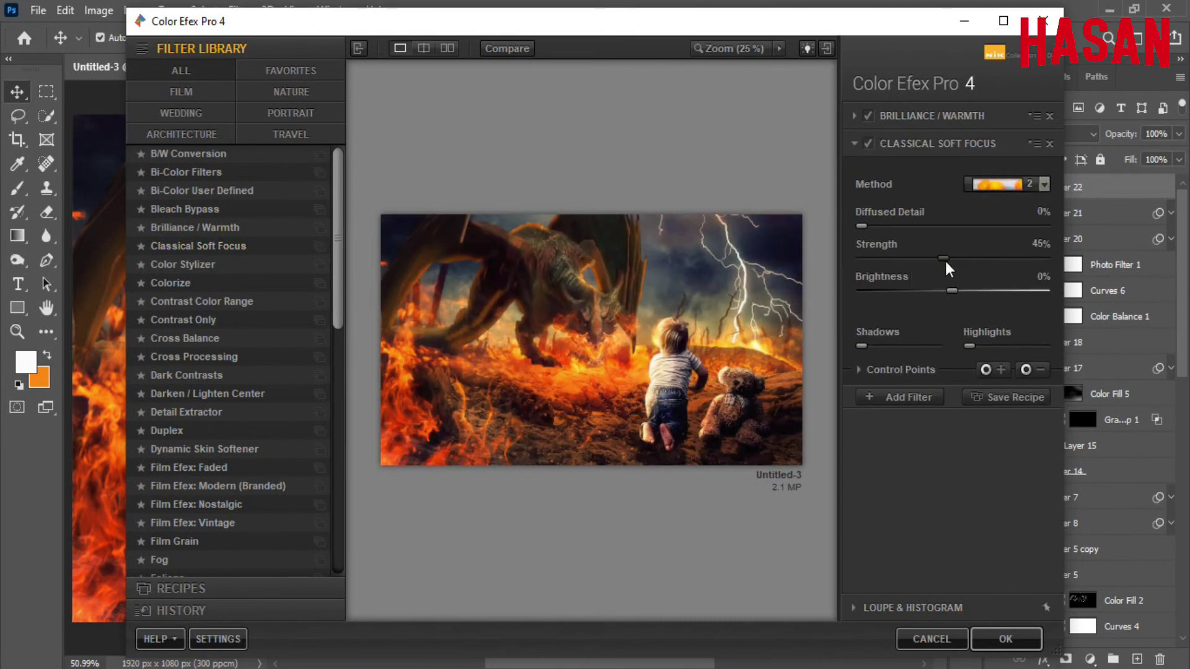
Add Glamour Glow with a reduced glow amount
left_click(921, 395)
scroll(167, 322, "down", 3)
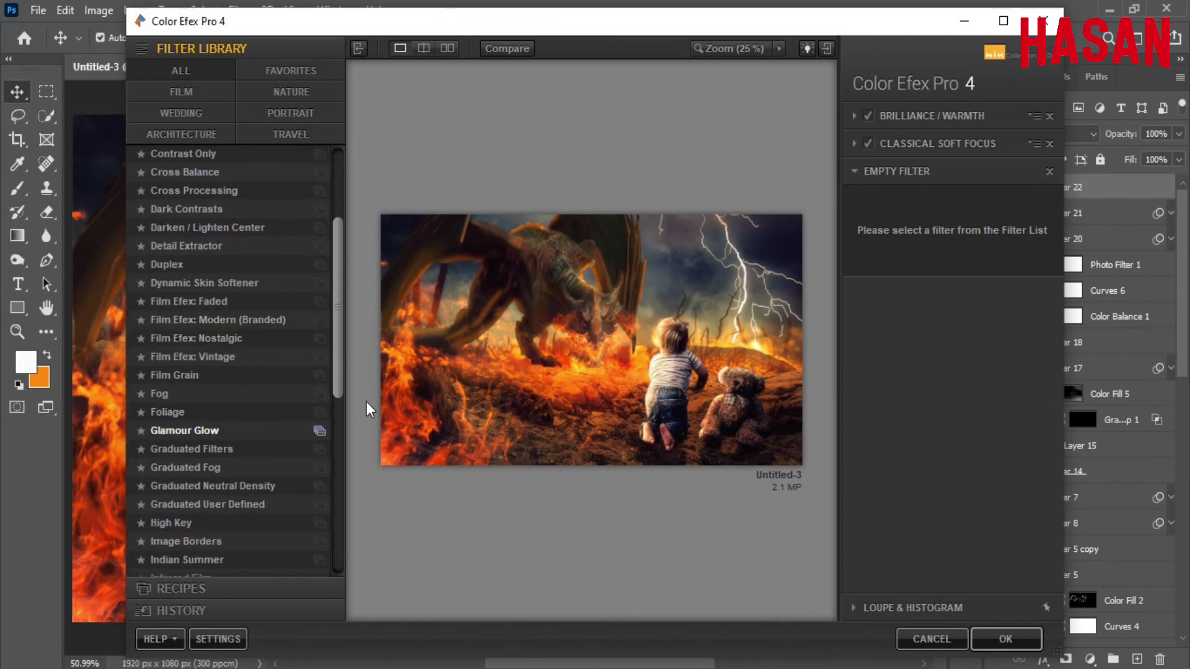
mouse_move(909, 218)
left_mouse_down()
mouse_move(872, 218)
mouse_move(890, 218)
left_mouse_up()
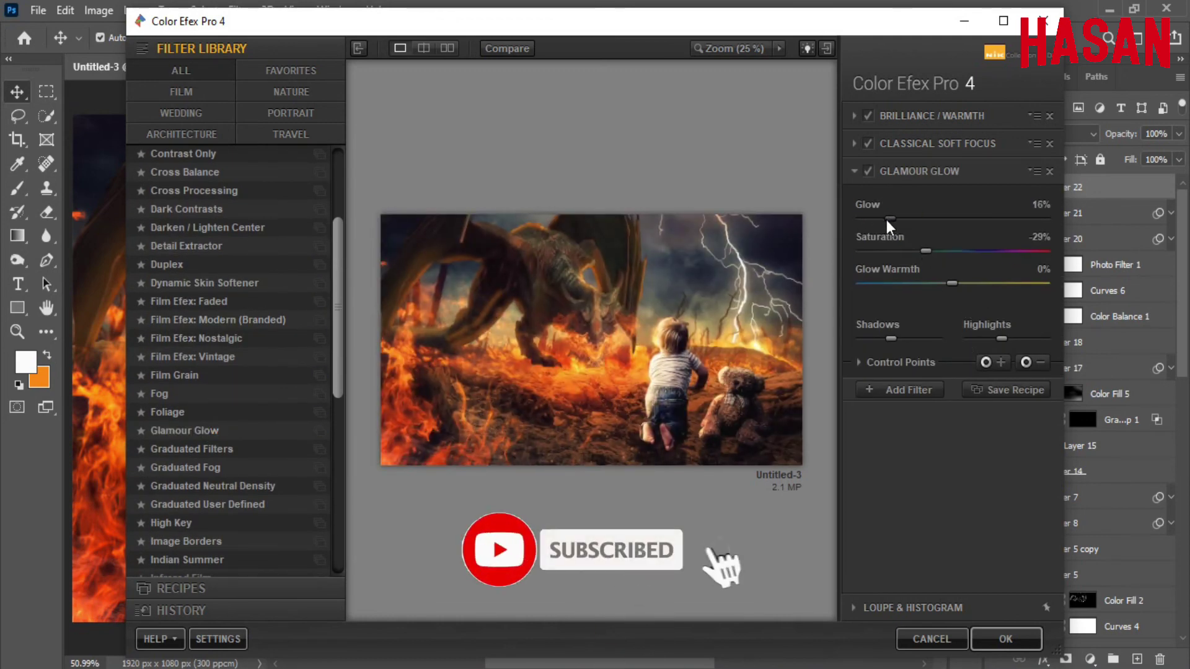
Add Cross Processing with method L02 and apply the filter stack
left_click(919, 391)
scroll(247, 329, "up", 3)
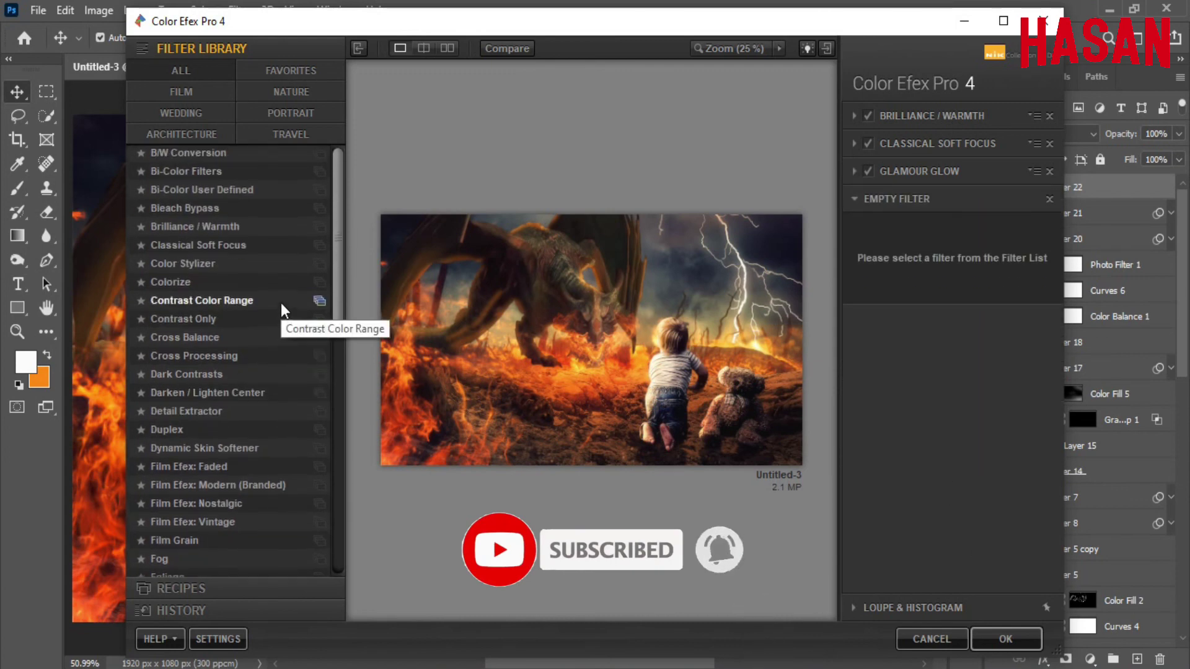
left_click(221, 356)
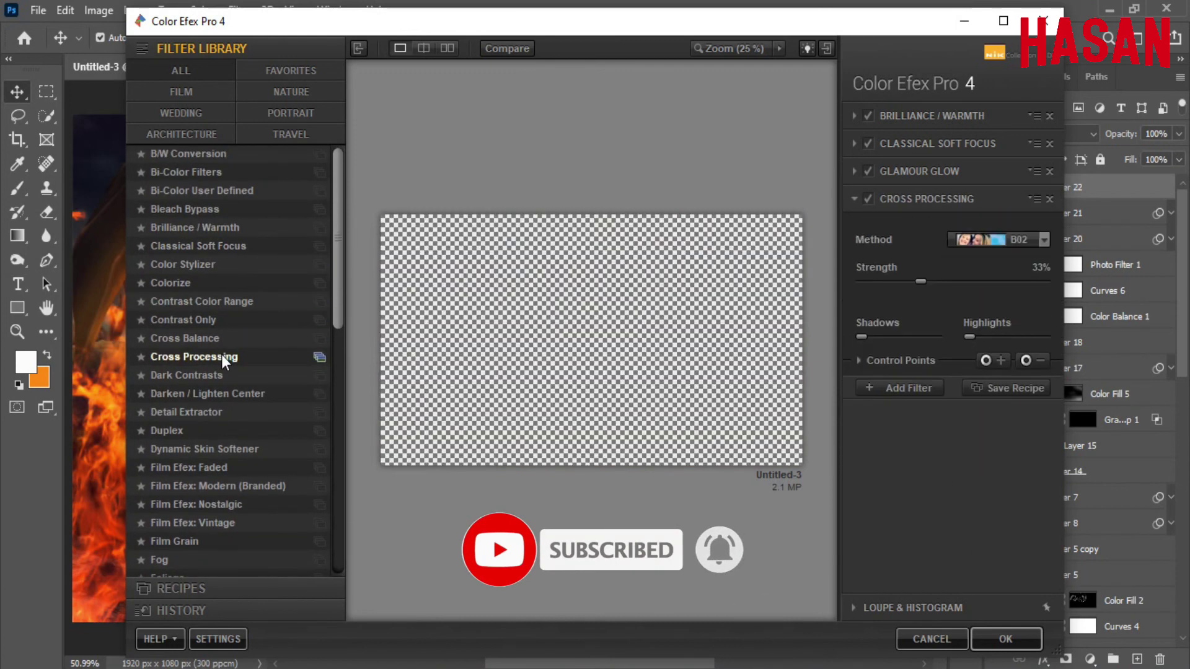
left_click(1044, 240)
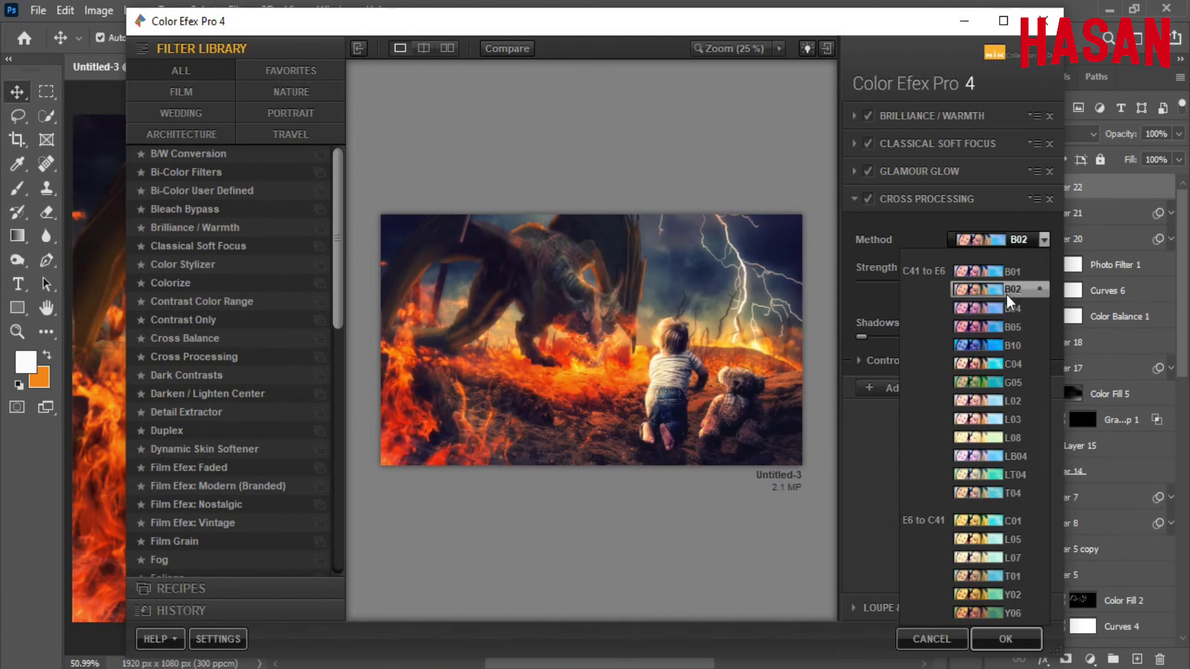
left_click(996, 406)
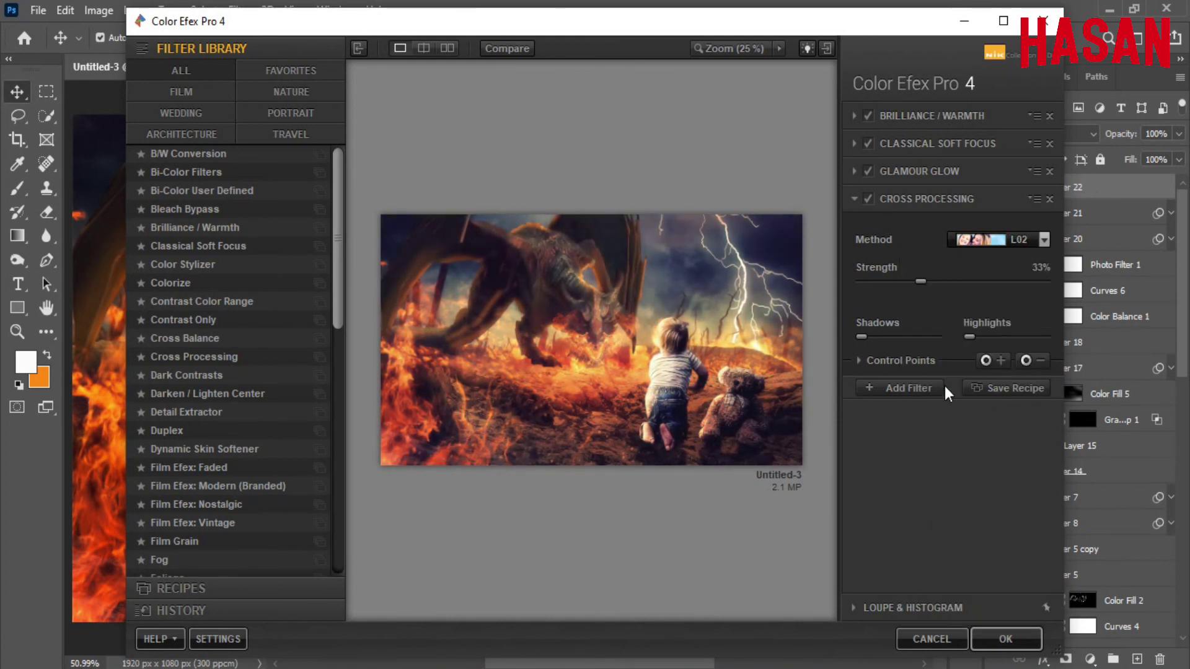
left_click(905, 391)
left_click(1009, 635)
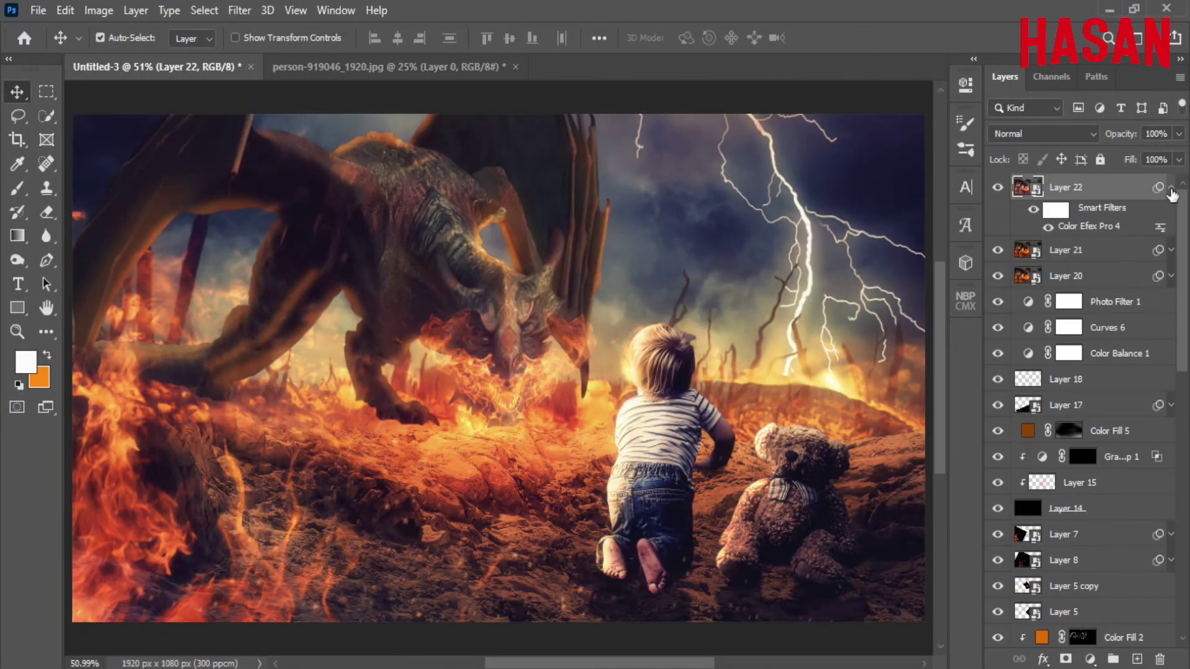
Set Layer 22 to 50% opacity and stamp visible layers into a new Layer 23
left_click(1171, 188)
left_click_drag(1120, 133, 1081, 136)
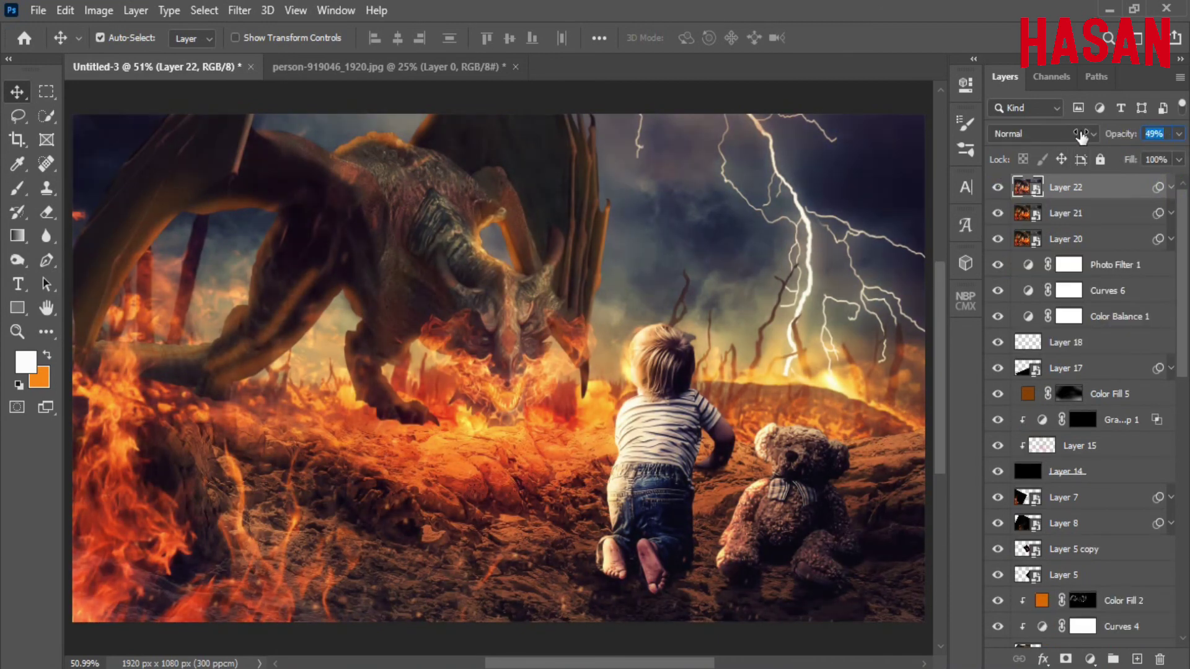
type("50")
left_click(998, 187)
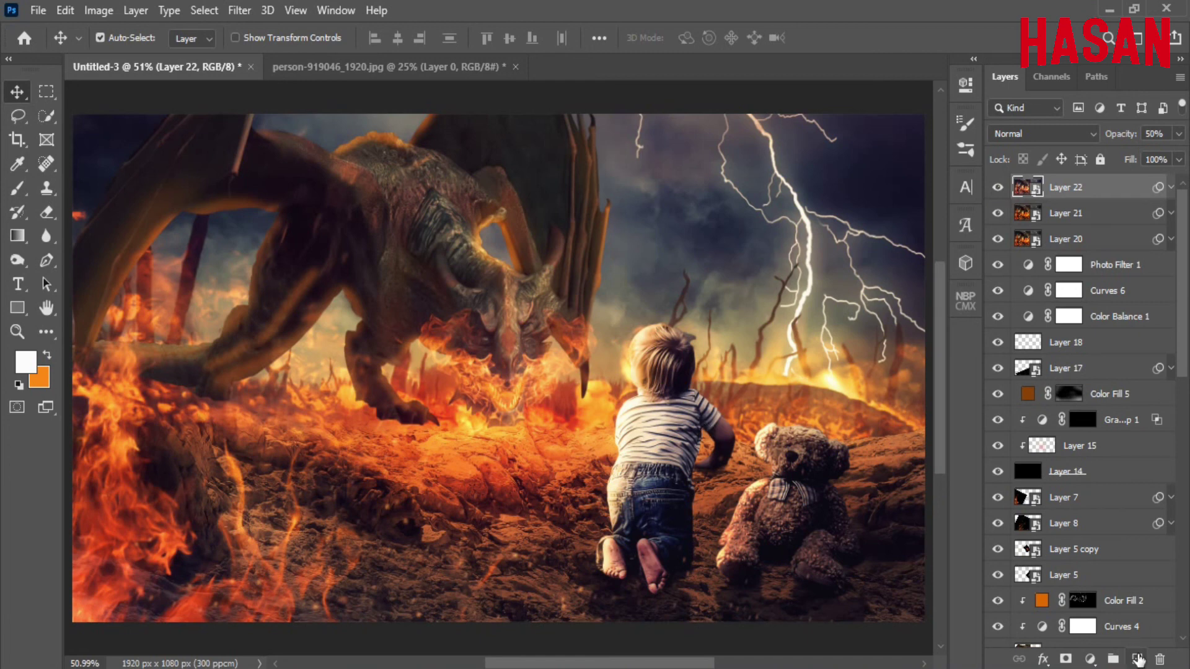
key("ctrl+shift+alt+n")
key("ctrl+shift+alt+e")
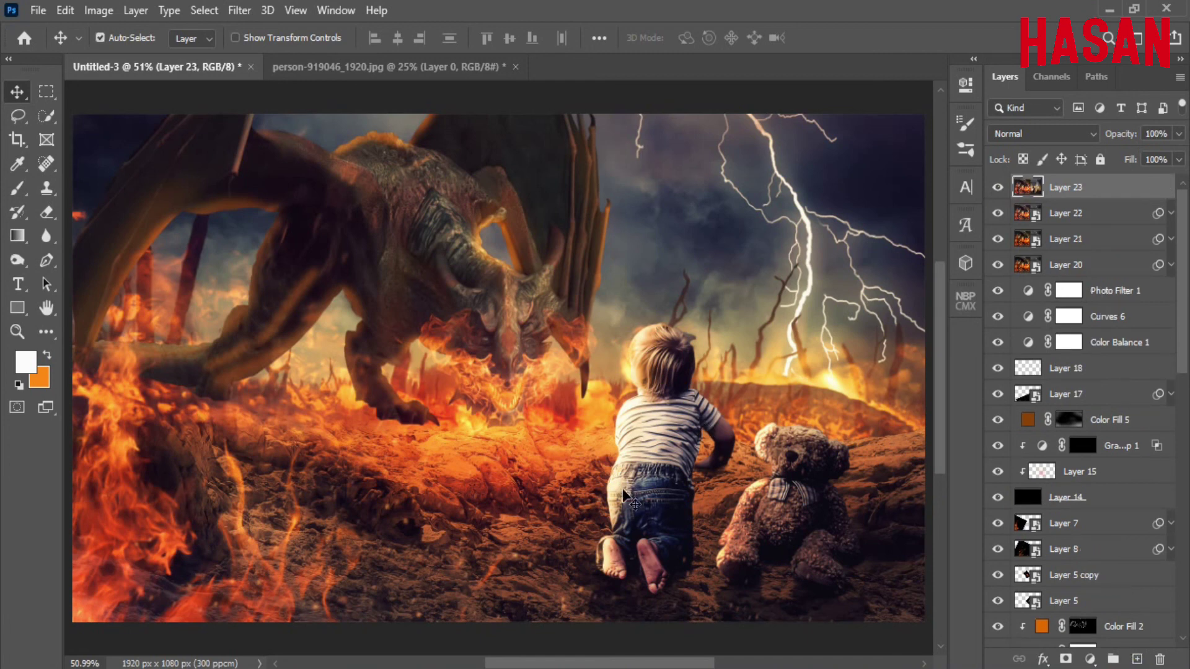
key("ctrl+minus")
key("ctrl+minus")
key("ctrl+0")
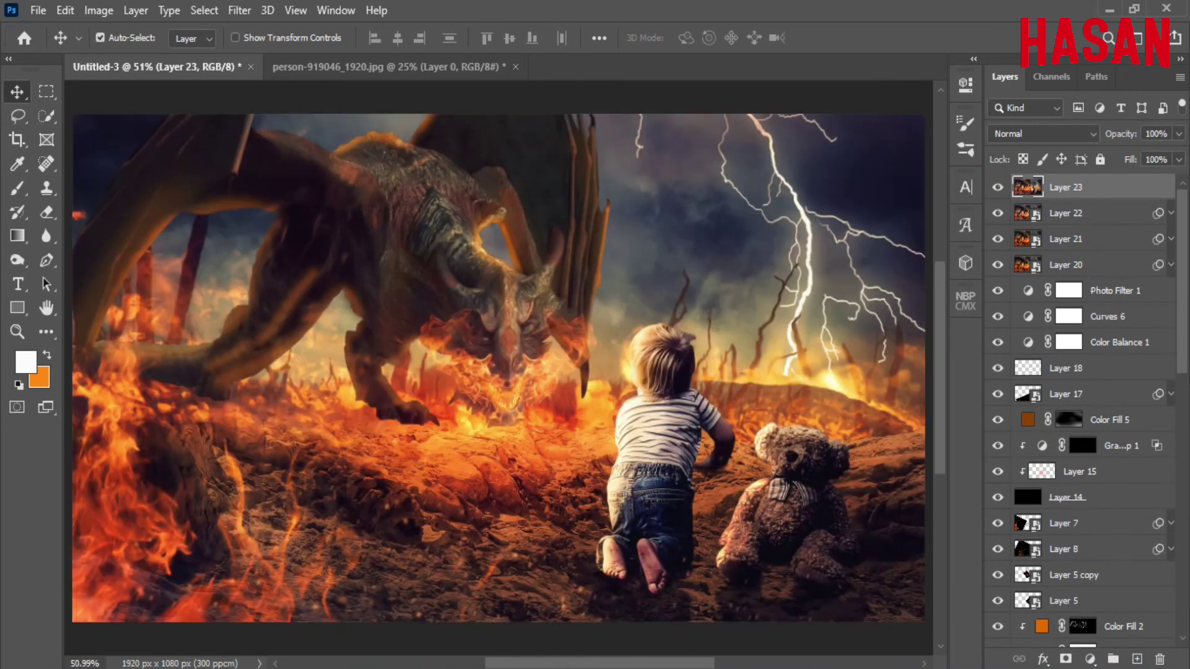